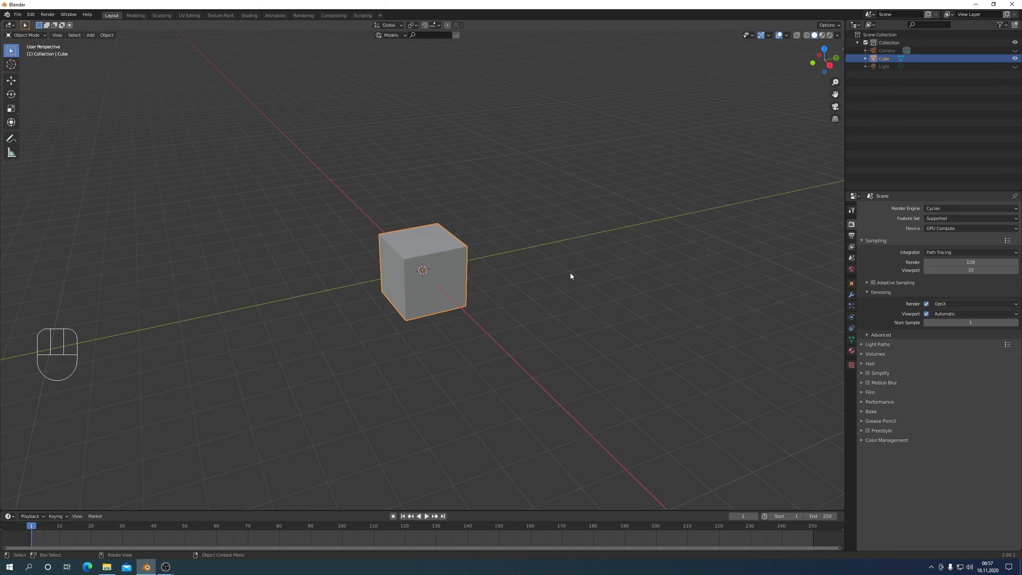
Step: Edit the default cube's mesh with X-ray enabled and merge all its vertices at the center
{"action": "key", "text": "Tab"}
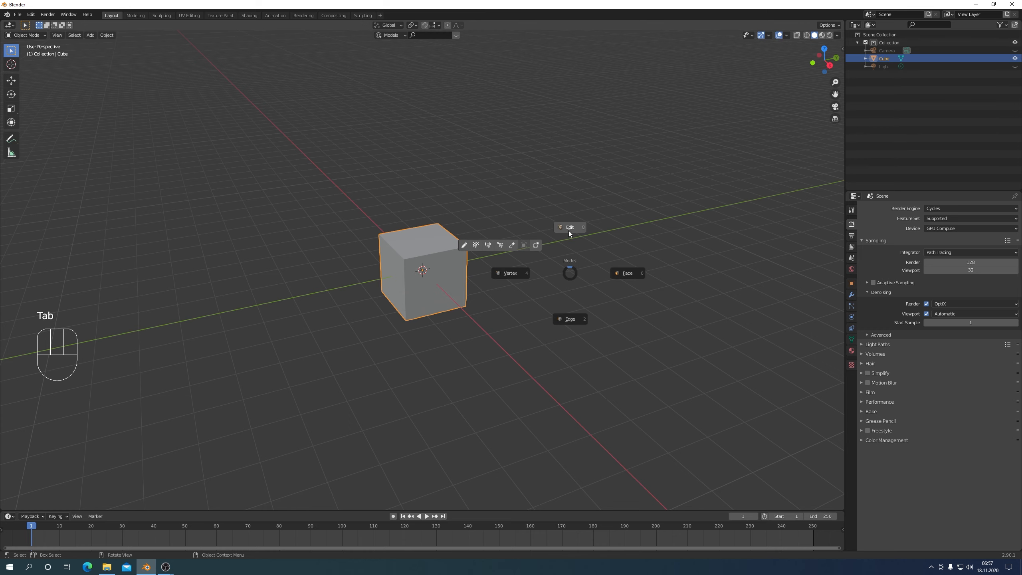
{"action": "left_click", "coordinate": [568, 227]}
{"action": "scroll", "coordinate": [542, 317], "scroll_direction": "up", "scroll_amount": 4}
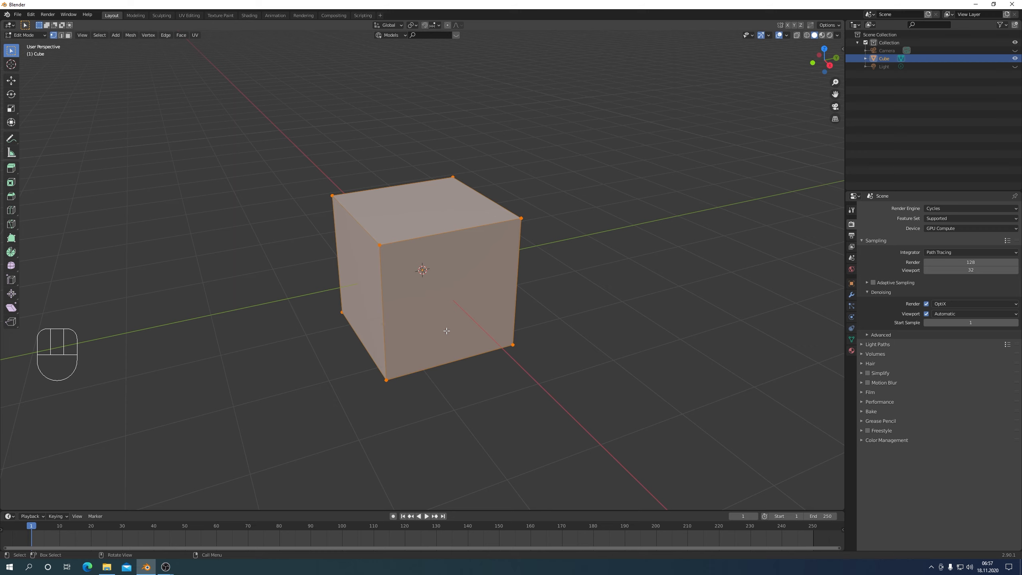
{"action": "left_click", "coordinate": [797, 36]}
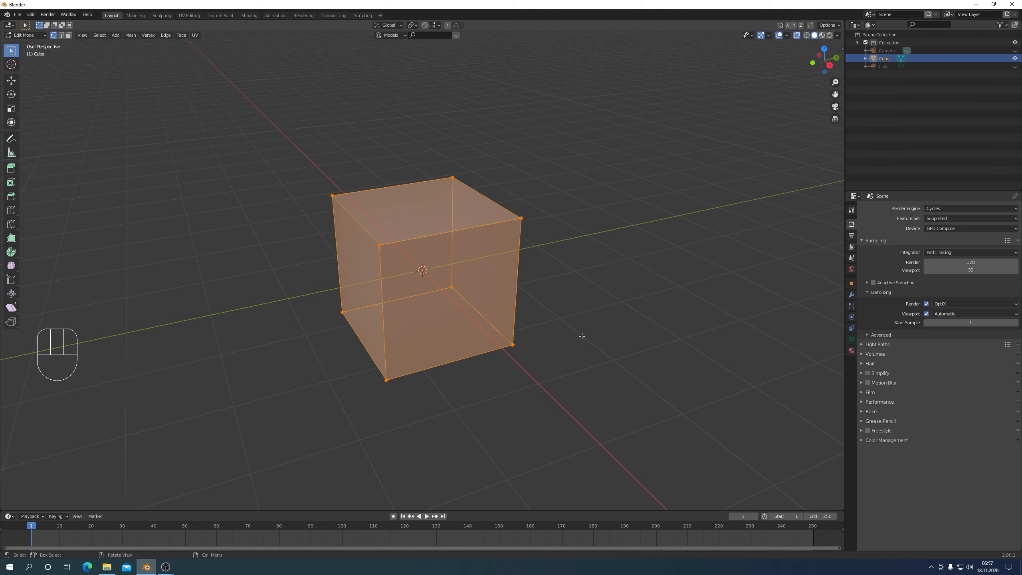
{"action": "key", "text": "m"}
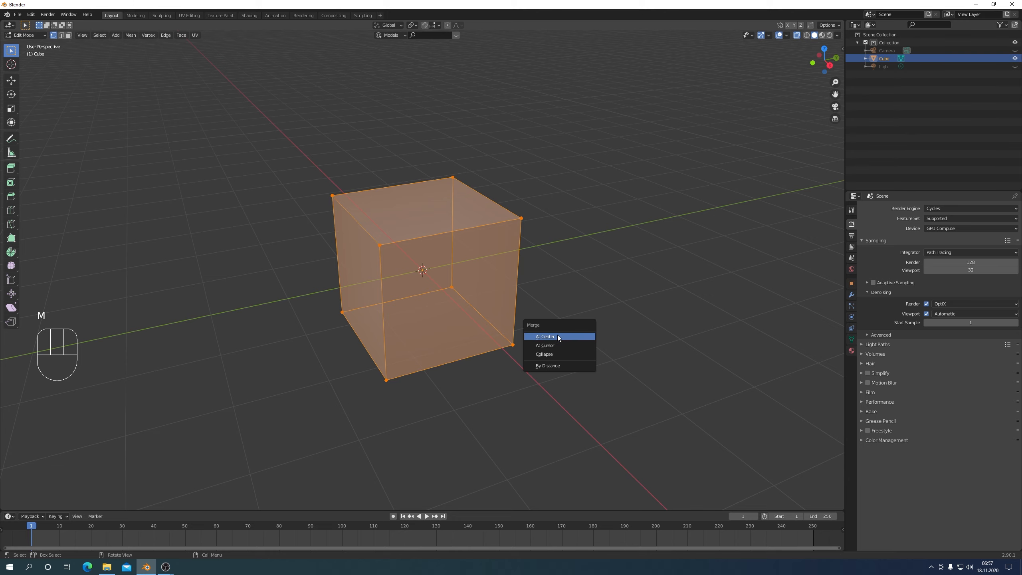
{"action": "left_click", "coordinate": [557, 336]}
Step: In front view, extrude the vertex into a three-segment chain: straight up, diagonally up to the right, then steeply upward
{"action": "key", "text": "KP_1"}
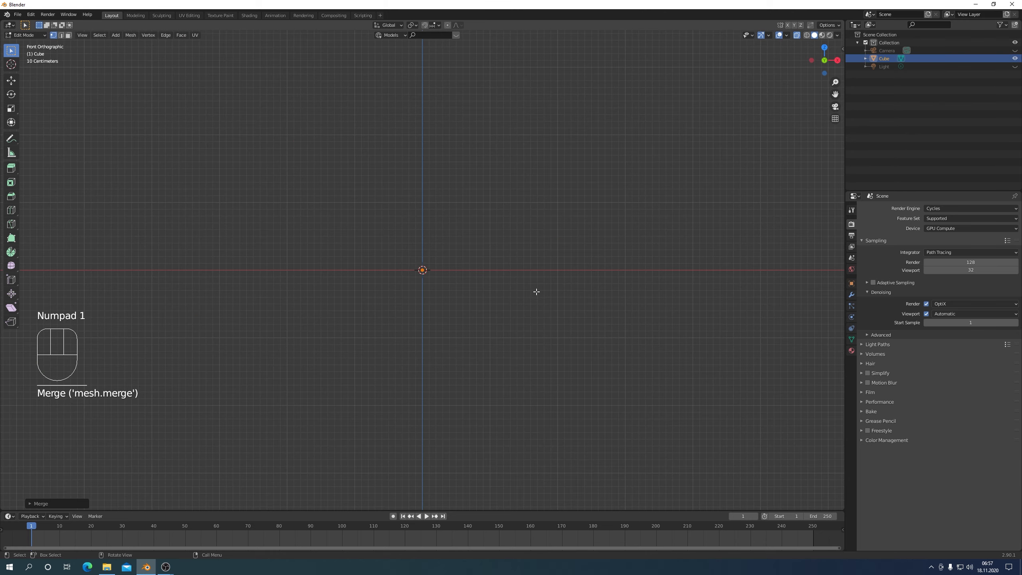
{"action": "key", "text": "e"}
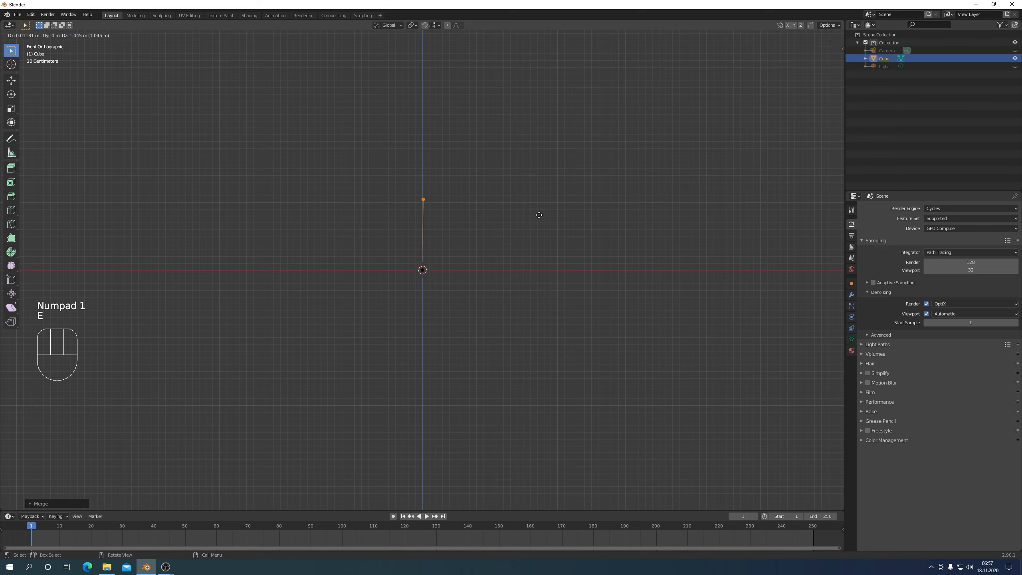
{"action": "left_click", "coordinate": [536, 203]}
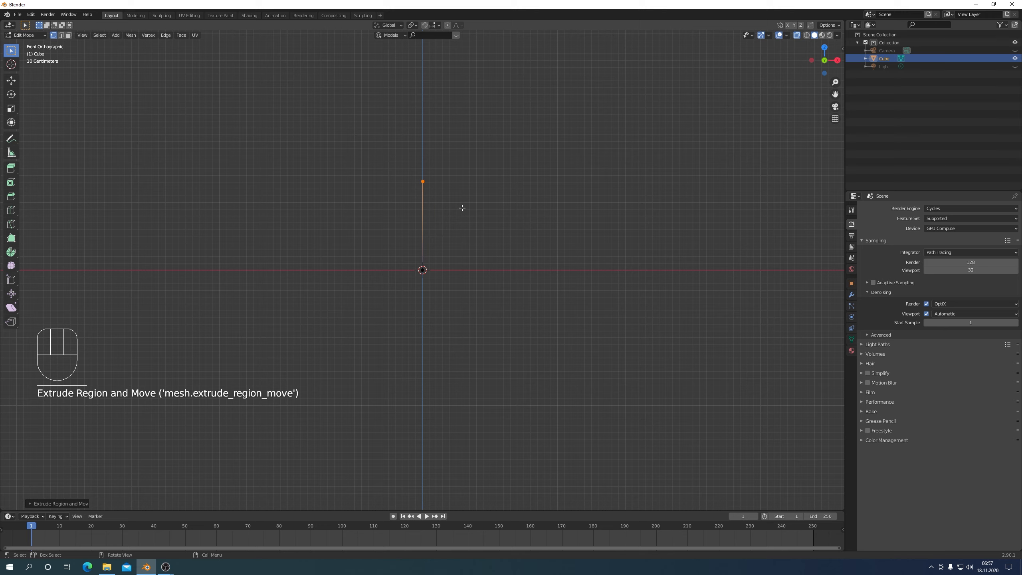
{"action": "key", "text": "e"}
{"action": "left_click", "coordinate": [512, 151]}
{"action": "key", "text": "e"}
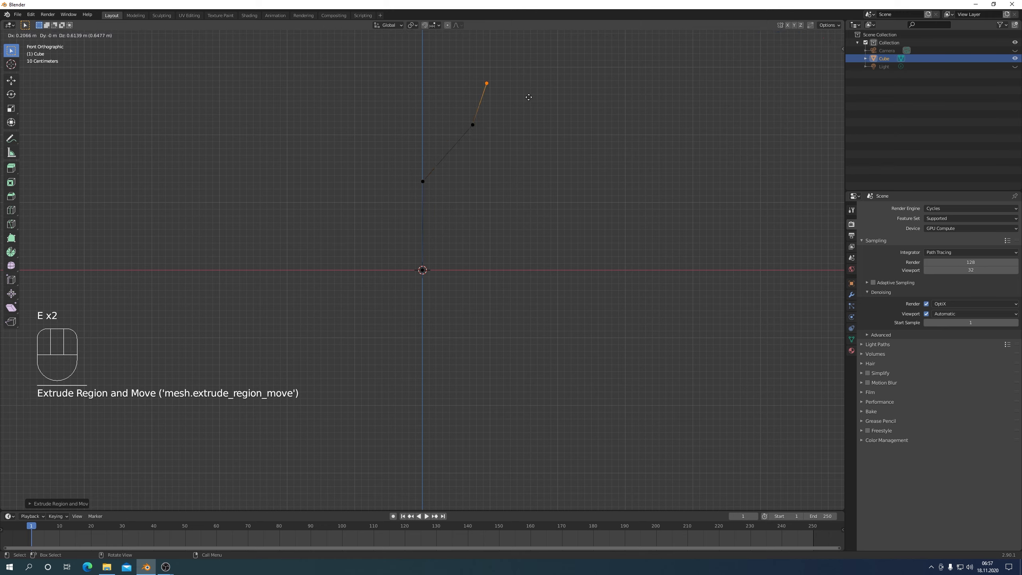
{"action": "left_click", "coordinate": [535, 81]}
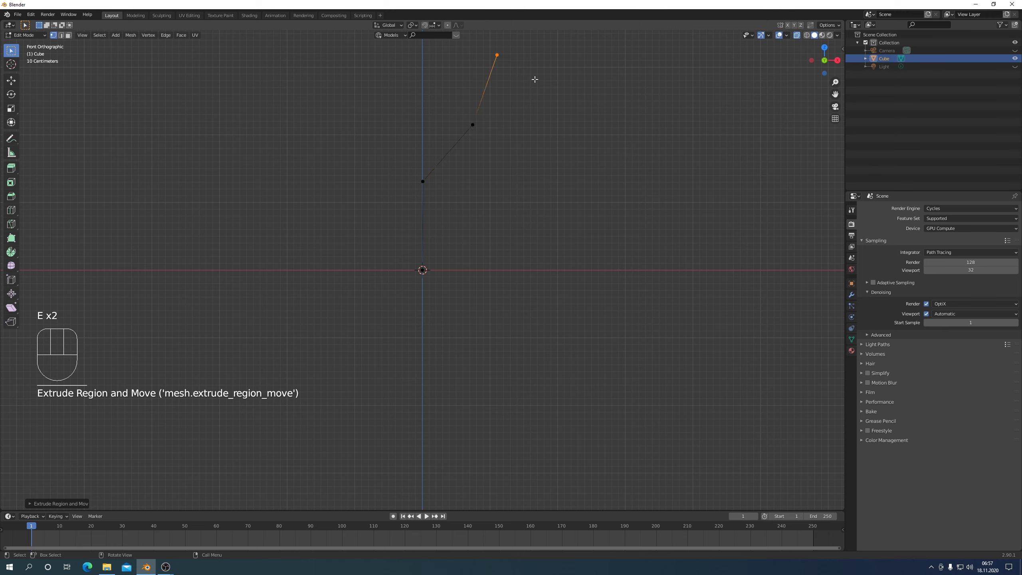
Step: Extrude two more branches from the chain's third vertex, one toward the upper left and one to the right
{"action": "left_click", "coordinate": [469, 126]}
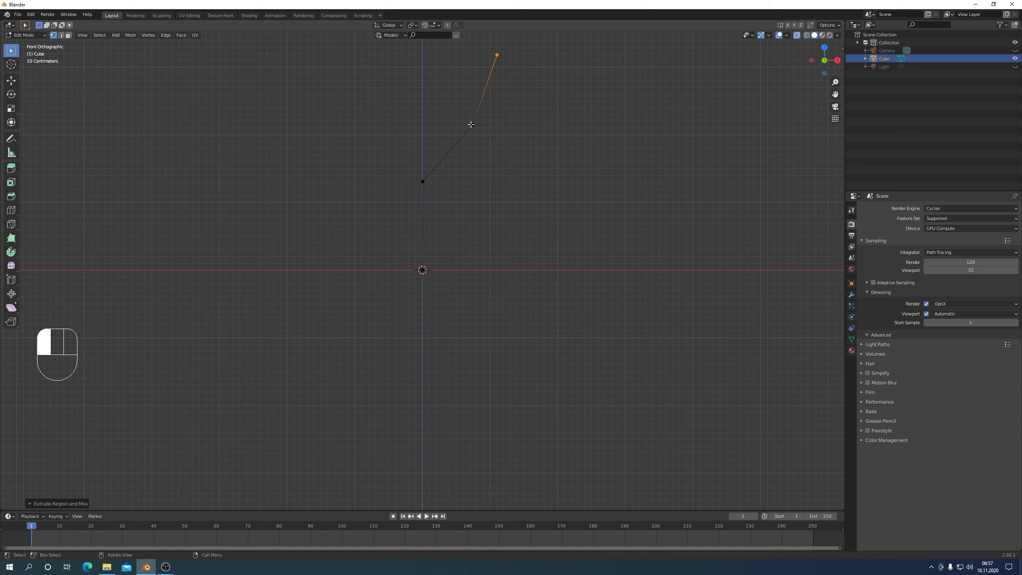
{"action": "key", "text": "e"}
{"action": "left_click", "coordinate": [409, 140]}
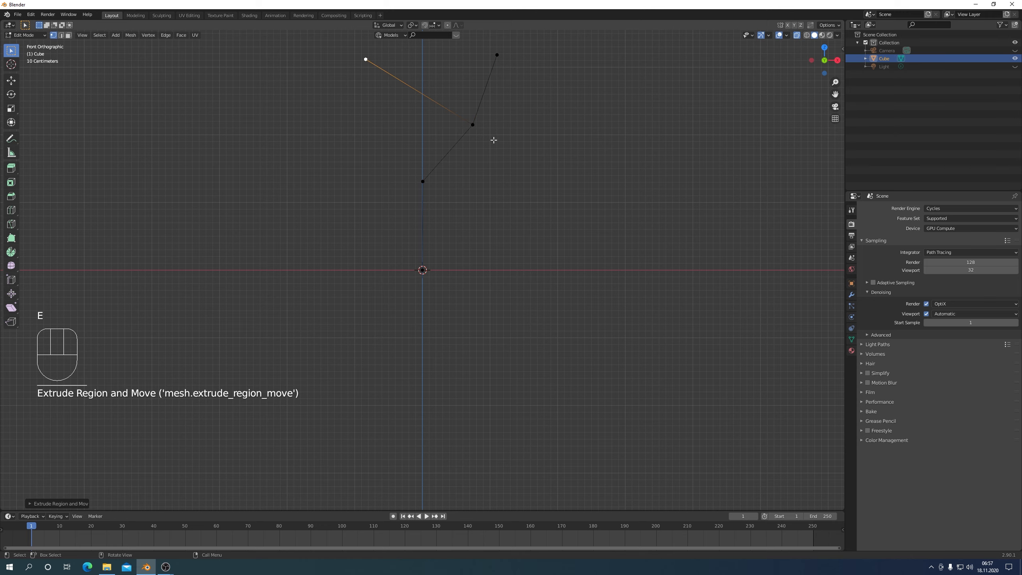
{"action": "left_click", "coordinate": [472, 125]}
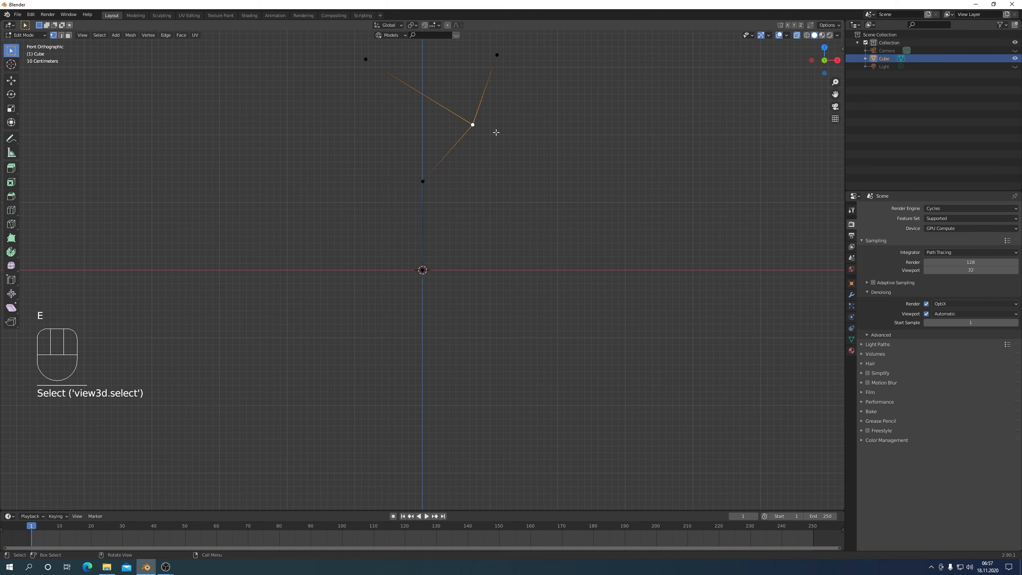
{"action": "key", "text": "e"}
{"action": "left_click", "coordinate": [569, 120]}
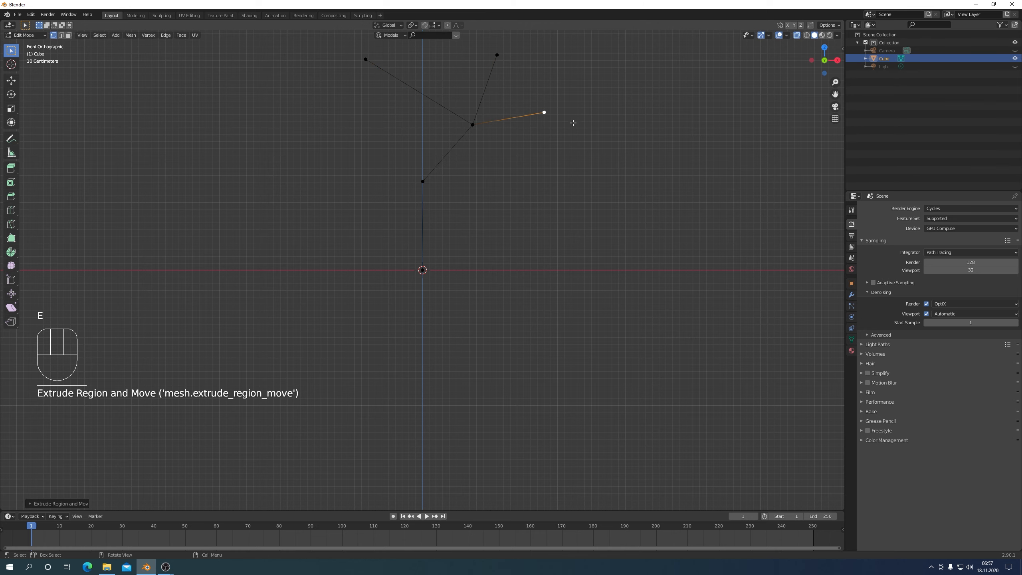
Step: Select all vertices of the branching skeleton and add a Skin modifier
{"action": "scroll", "coordinate": [589, 184], "scroll_direction": "down", "scroll_amount": 3}
{"action": "left_click_drag", "start_coordinate": [342, 120], "coordinate": [583, 374]}
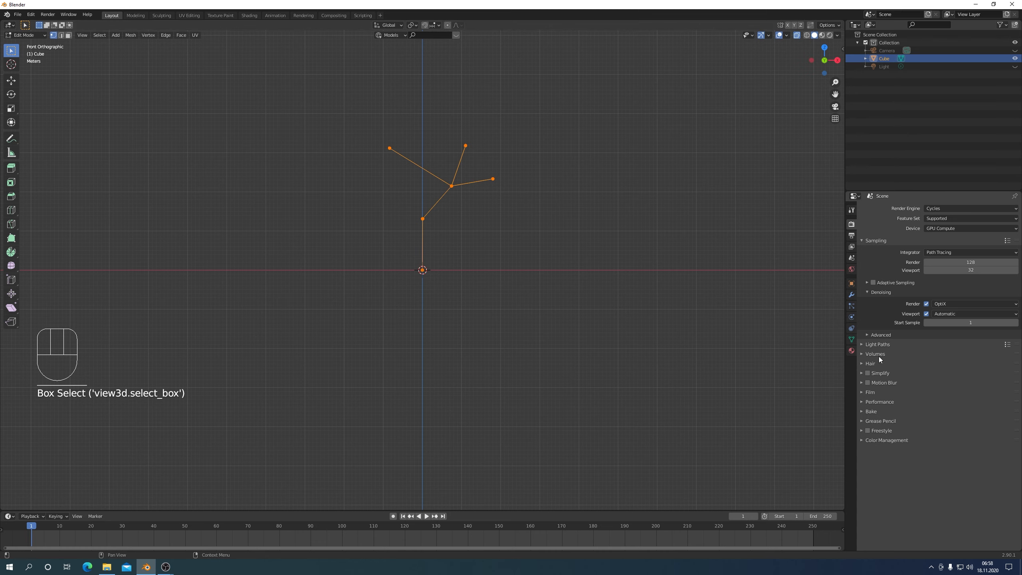
{"action": "left_click", "coordinate": [851, 295]}
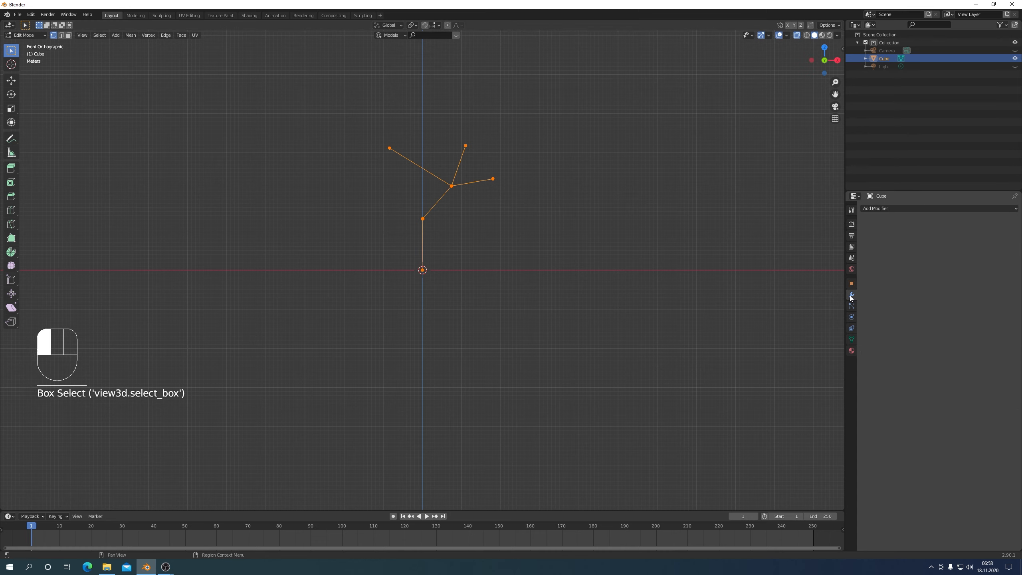
{"action": "left_click", "coordinate": [905, 208]}
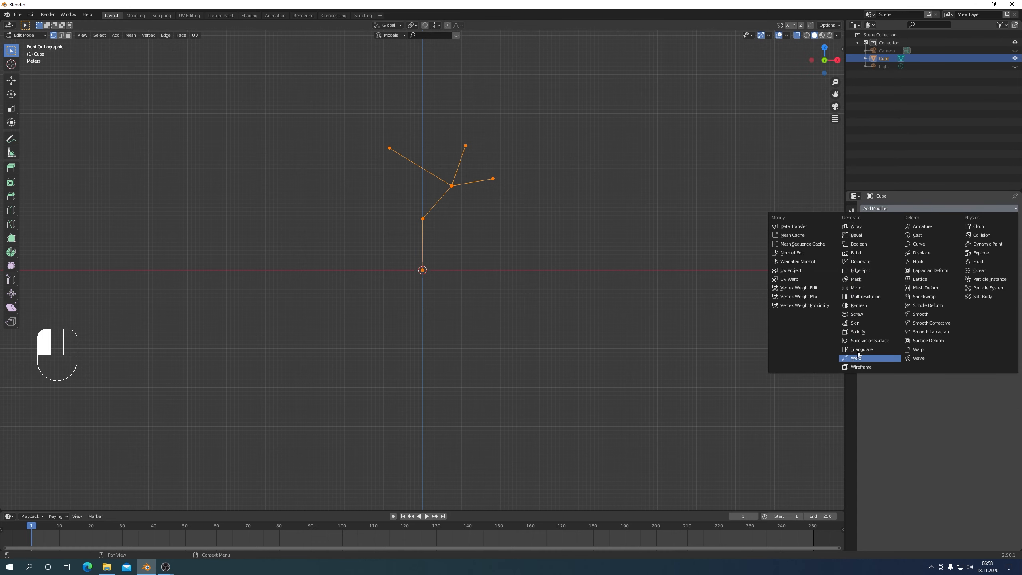
{"action": "left_click", "coordinate": [856, 323]}
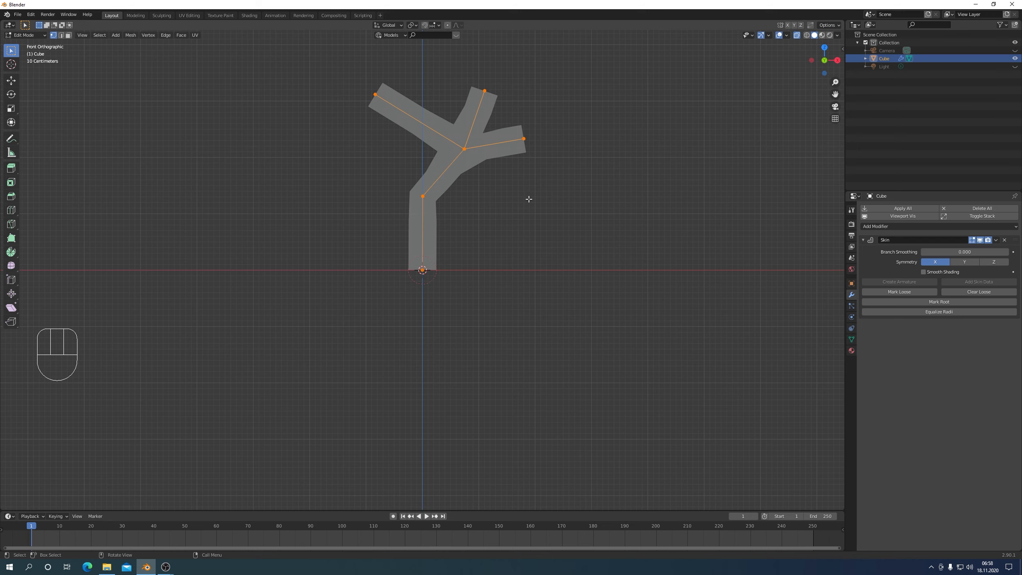
Step: Build a separate branch right of the tree by duplicating the trunk's bend vertex and extruding it downward, marking its lower end as root
{"action": "left_click_drag", "start_coordinate": [386, 179], "coordinate": [449, 224]}
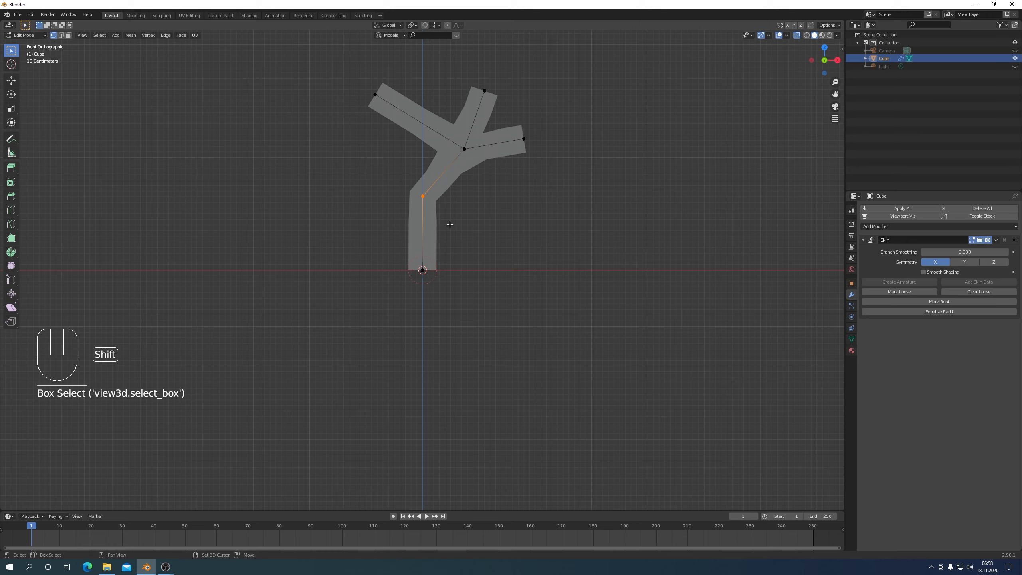
{"action": "key", "text": "shift+d"}
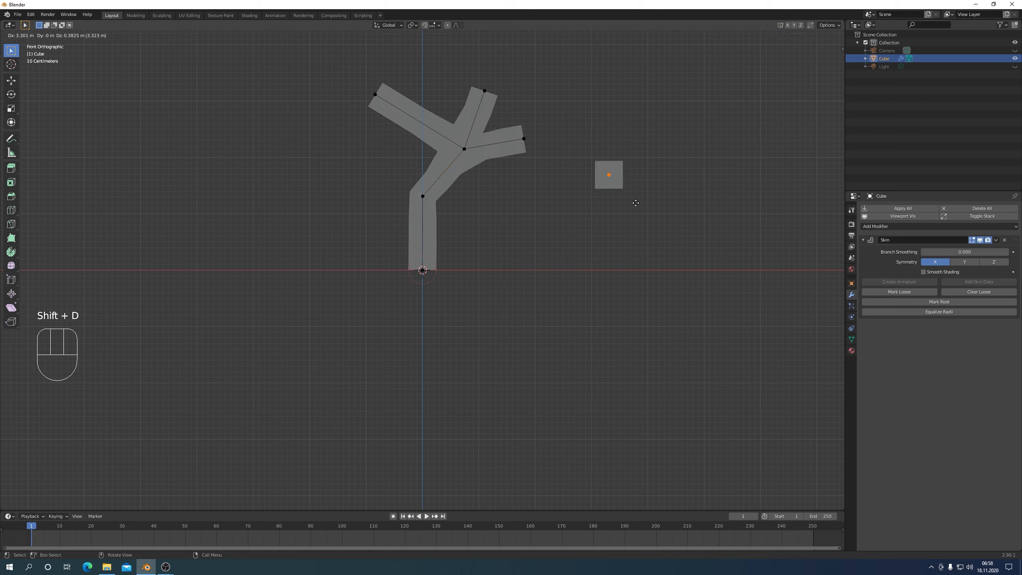
{"action": "left_click", "coordinate": [628, 194]}
{"action": "key", "text": "e"}
{"action": "left_click", "coordinate": [617, 309]}
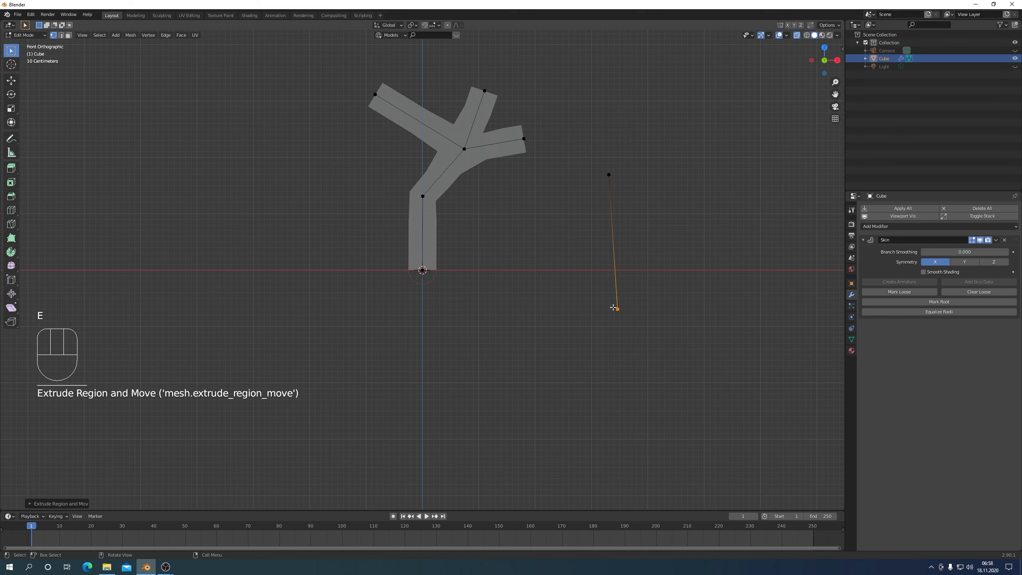
{"action": "left_click", "coordinate": [937, 303]}
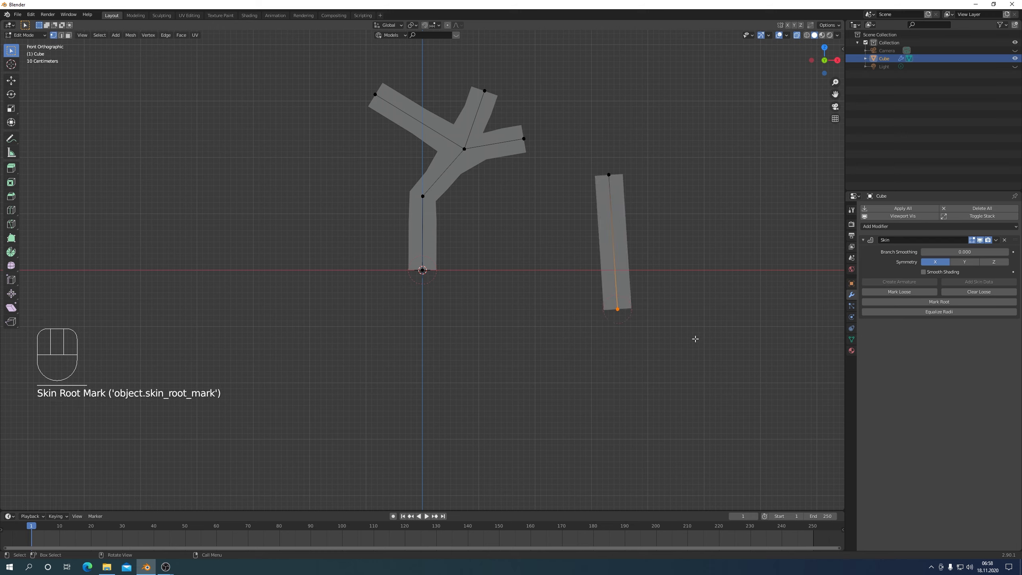
Step: Select the three branch tip vertices of the tree and shrink their skin radius so the branches taper
{"action": "left_click", "coordinate": [687, 259]}
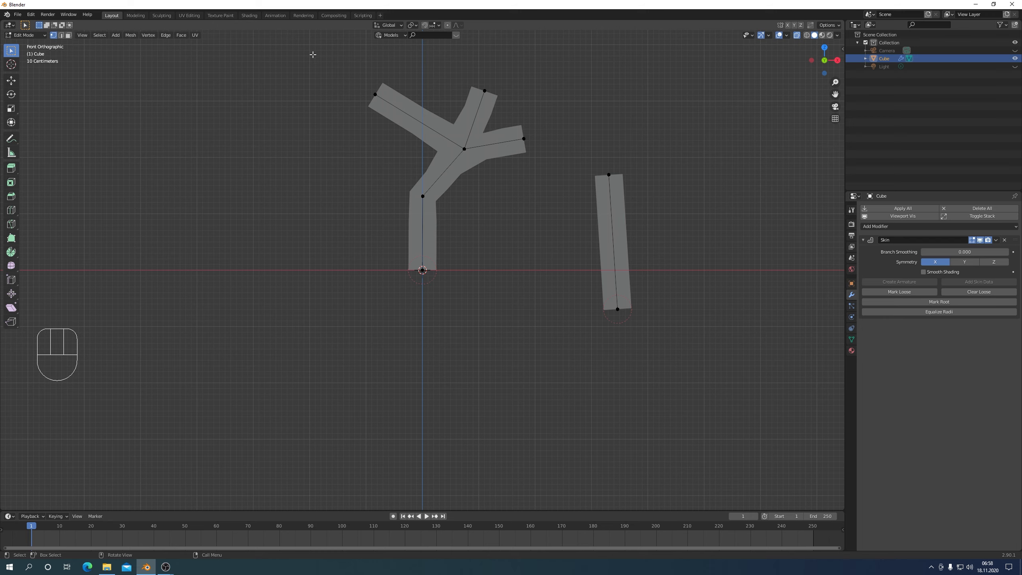
{"action": "left_click_drag", "start_coordinate": [309, 51], "coordinate": [665, 123]}
{"action": "left_click_drag", "start_coordinate": [523, 105], "coordinate": [541, 205], "text": "shift"}
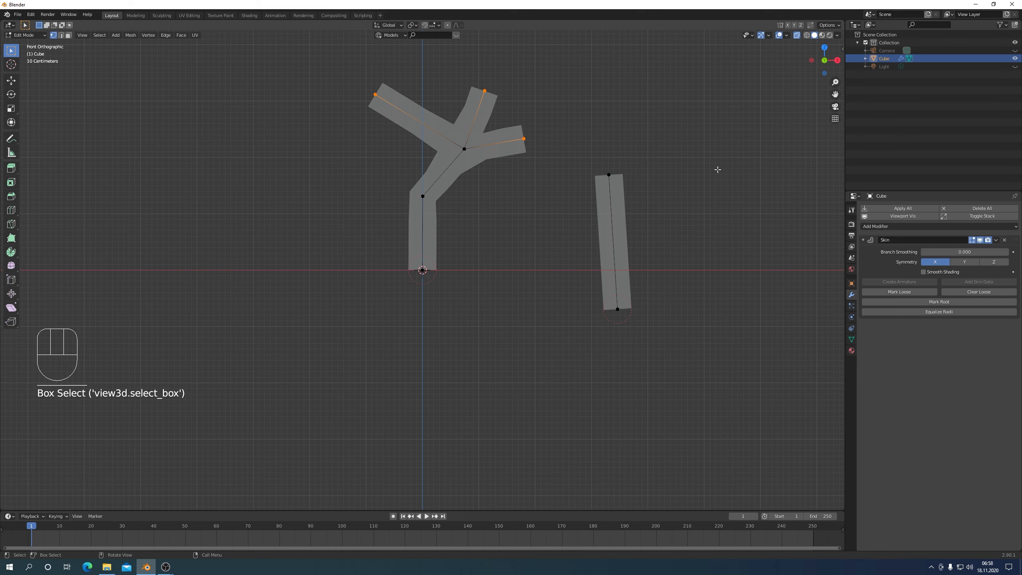
{"action": "key", "text": "ctrl"}
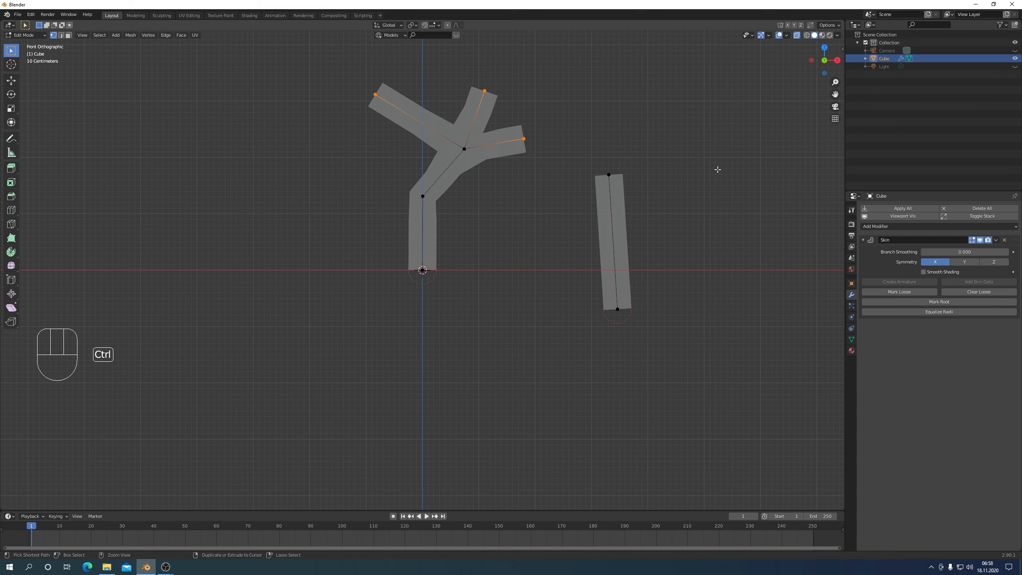
{"action": "key", "text": "ctrl+a"}
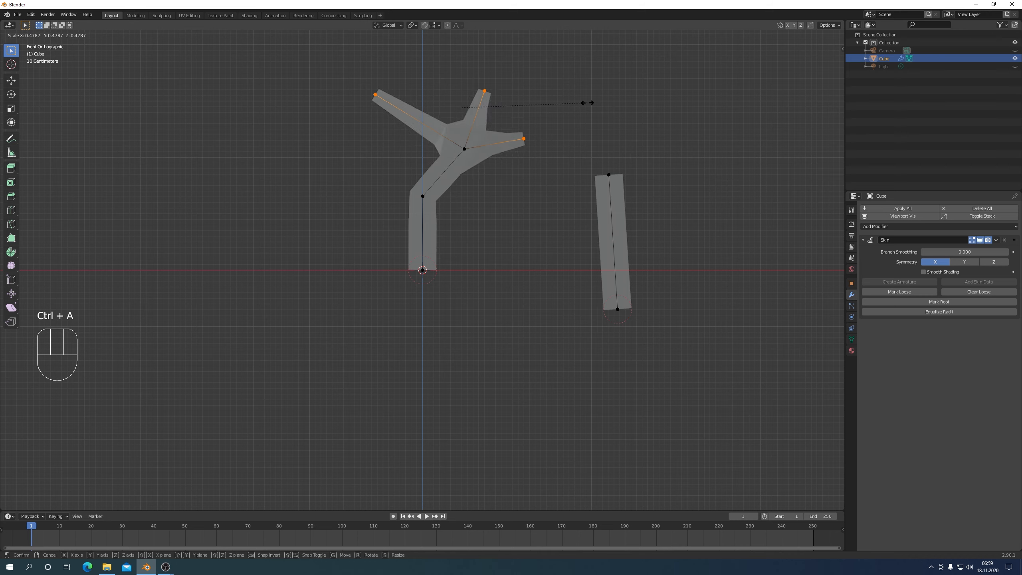
{"action": "left_click", "coordinate": [632, 116]}
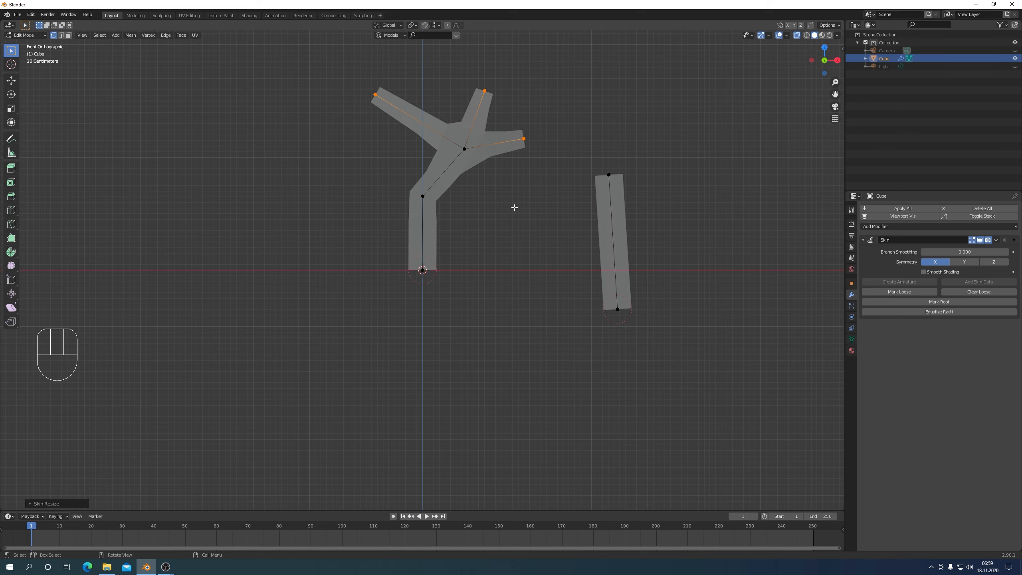
Step: Try enlarging the skin radius of the three branch tips along the global X axis only, and undo it
{"action": "middle_click_drag", "start_coordinate": [514, 207], "coordinate": [572, 204]}
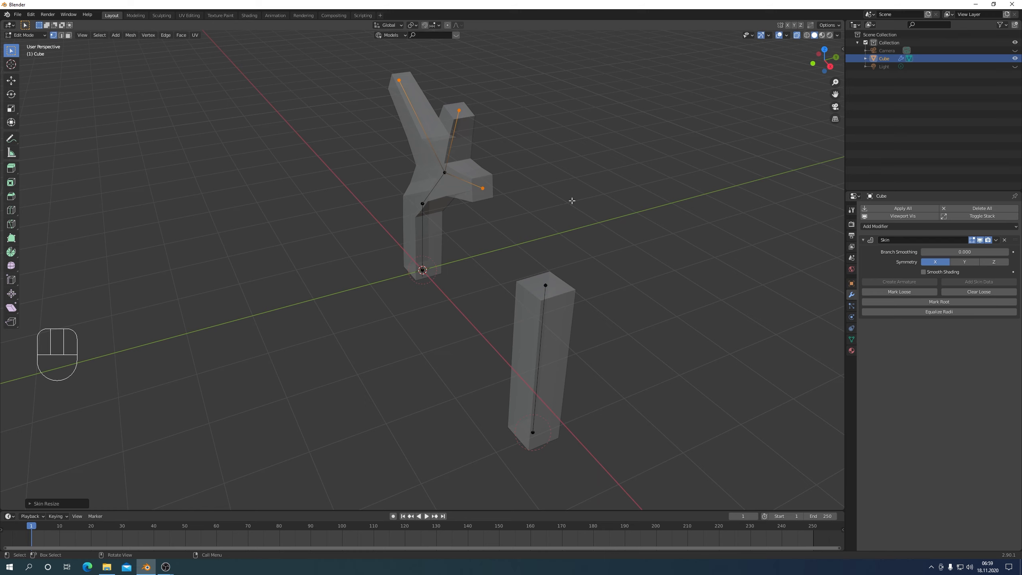
{"action": "key", "text": "ctrl+a"}
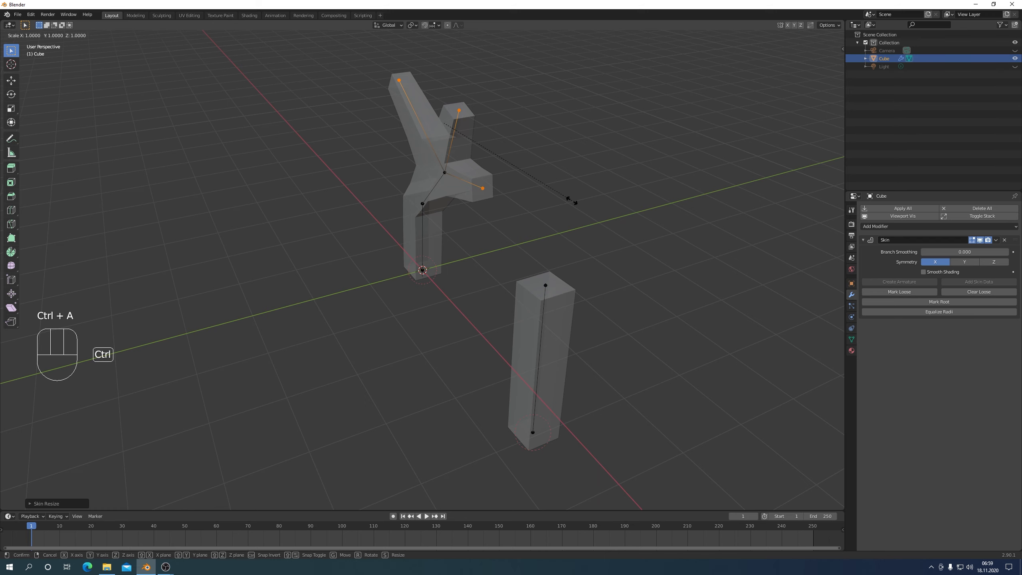
{"action": "key", "text": "x"}
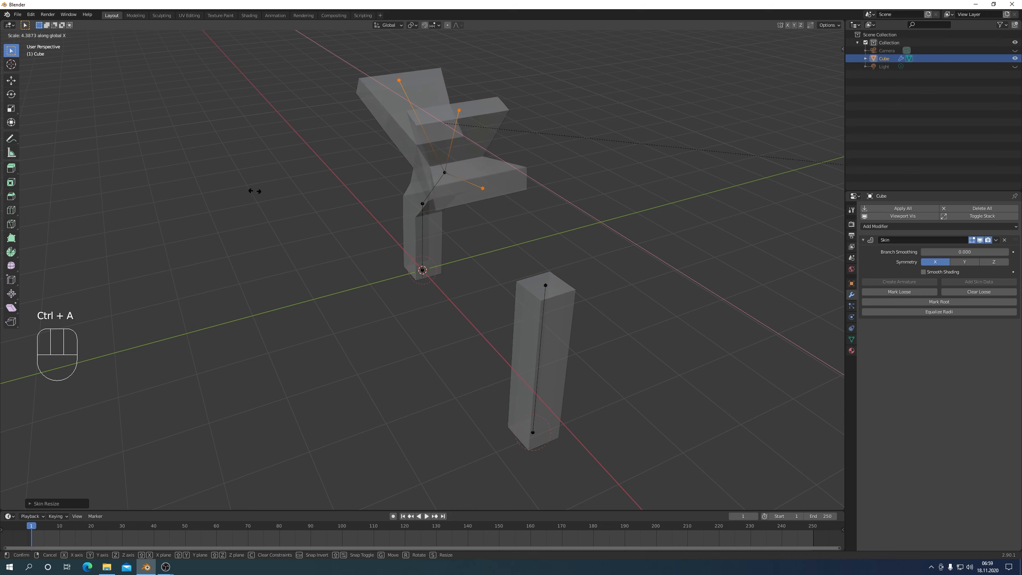
{"action": "left_click", "coordinate": [300, 178]}
{"action": "key", "text": "ctrl+z"}
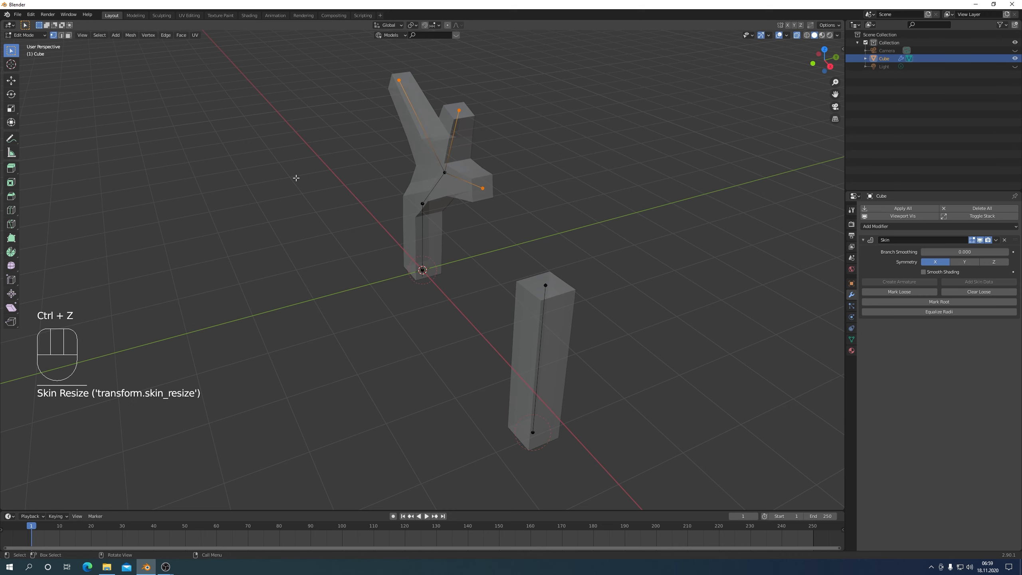
Step: In front view, mark the vertex where the three branches meet as loose in the Skin modifier
{"action": "key", "text": "KP_1"}
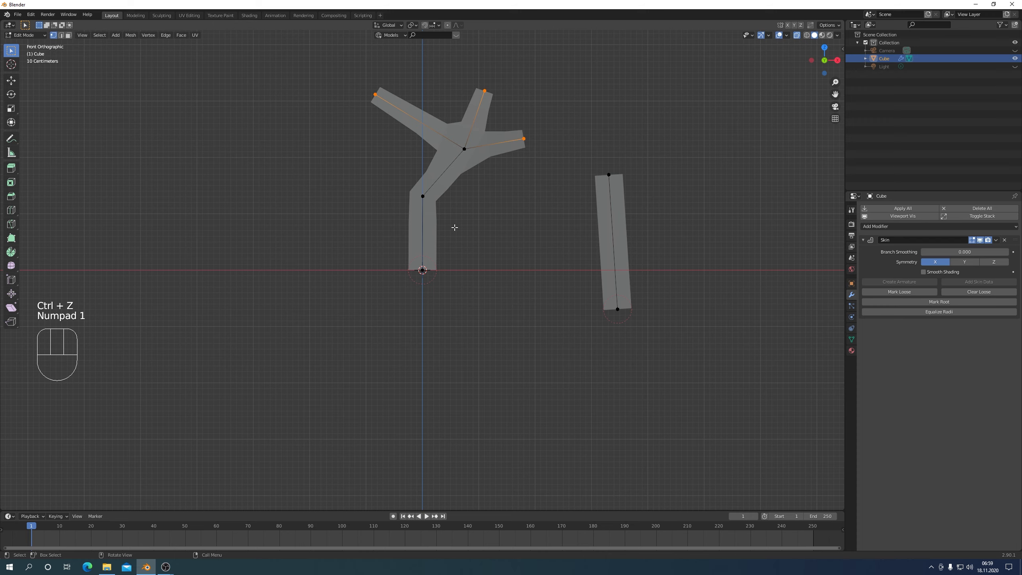
{"action": "left_click", "coordinate": [474, 155]}
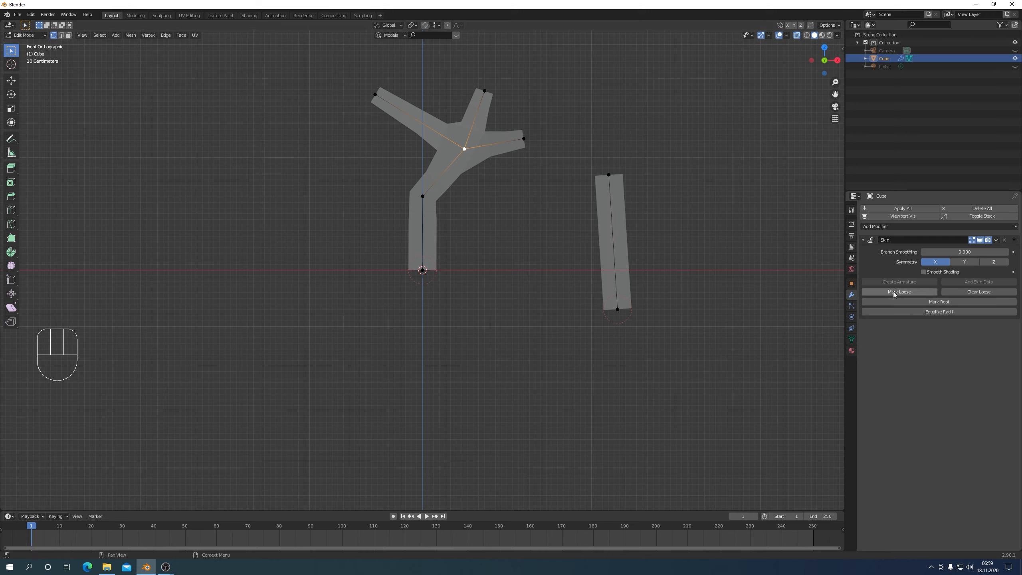
{"action": "left_click", "coordinate": [923, 292]}
Step: Select the tree's upper-middle and right branch tips and slightly enlarge their skin radius in front view
{"action": "middle_click_drag", "start_coordinate": [474, 124], "coordinate": [417, 176]}
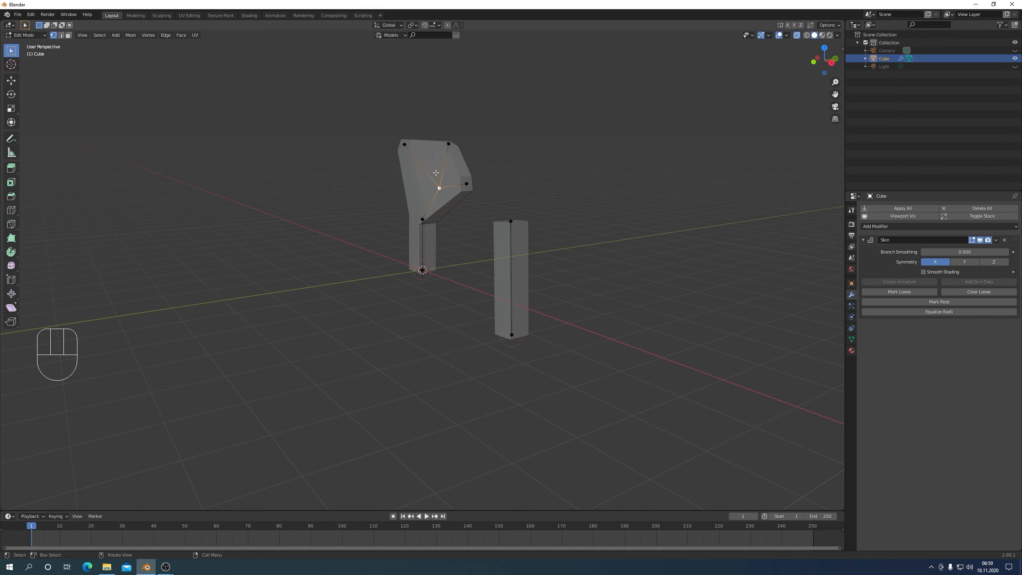
{"action": "left_click", "coordinate": [466, 183], "text": "shift"}
{"action": "left_click", "coordinate": [449, 144], "text": "shift"}
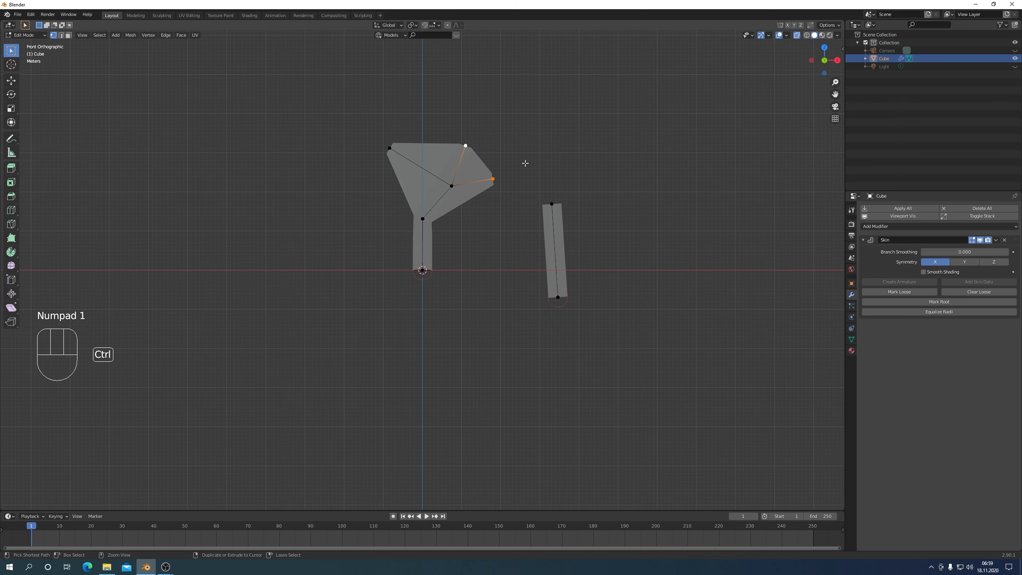
{"action": "key", "text": "ctrl+a"}
{"action": "left_click", "coordinate": [554, 177]}
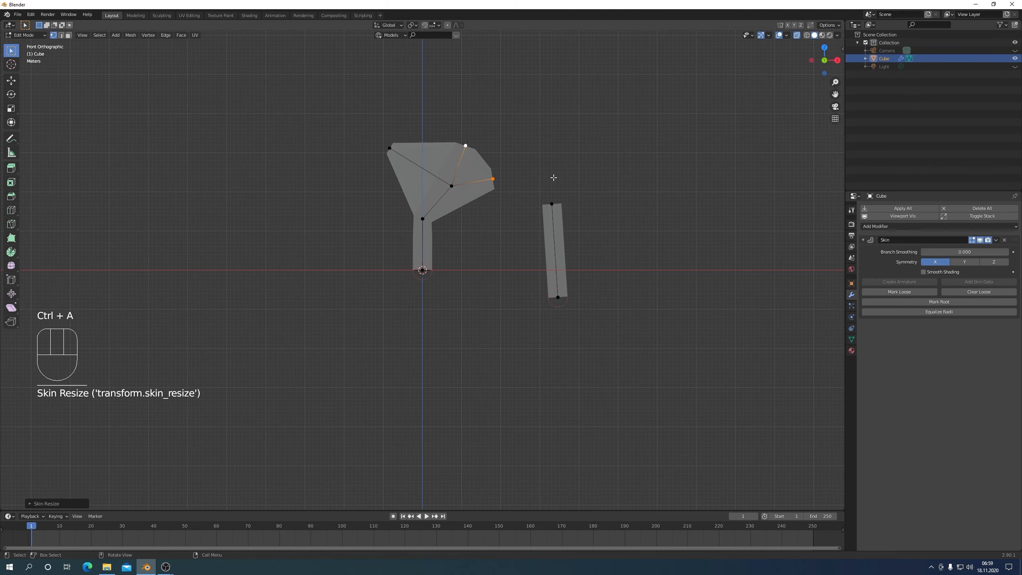
Step: Extrude the two selected branch tips diagonally up to the right and shrink the new tips' skin radius so both branches taper
{"action": "key", "text": "e"}
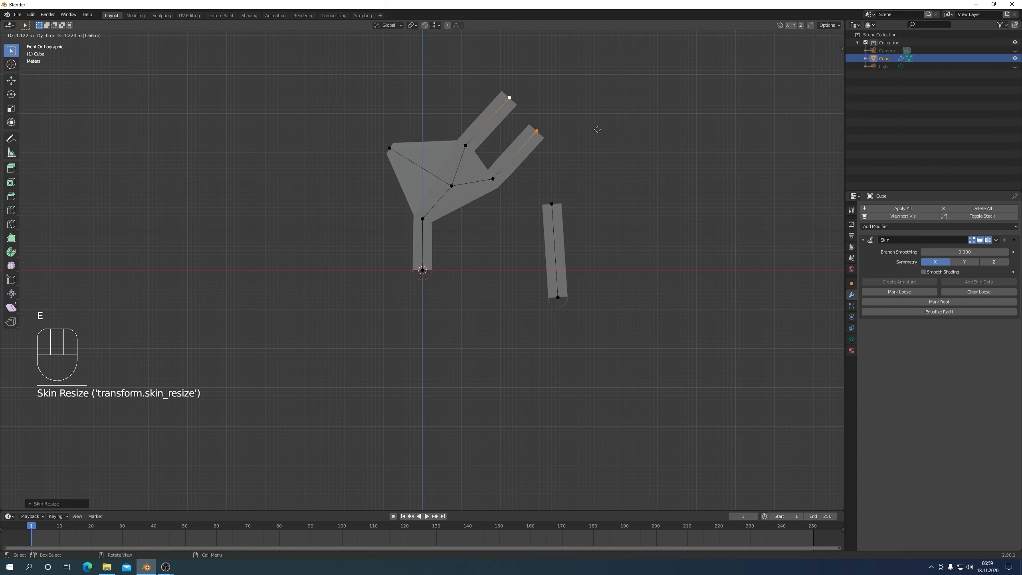
{"action": "left_click", "coordinate": [607, 124]}
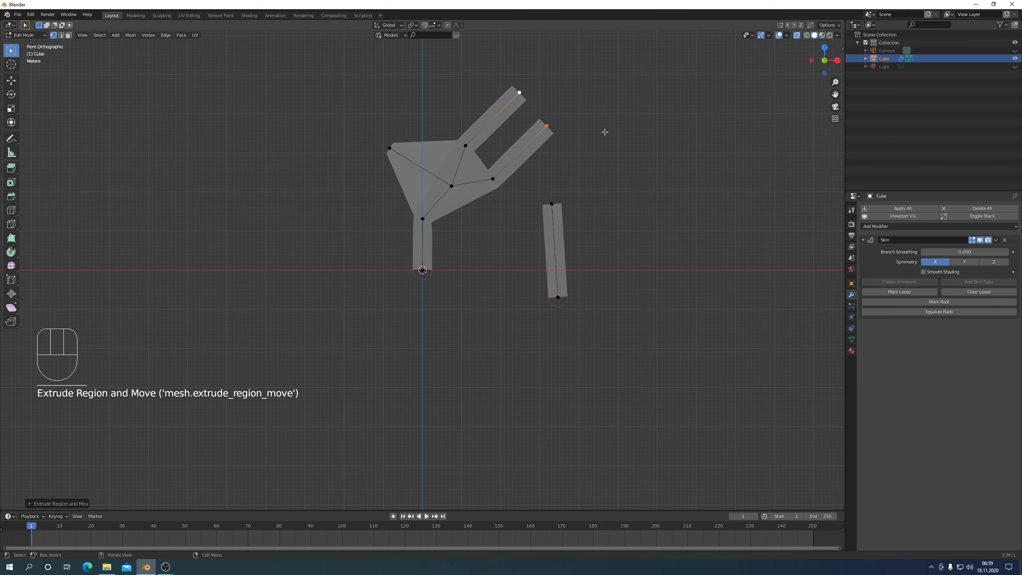
{"action": "key", "text": "ctrl+a"}
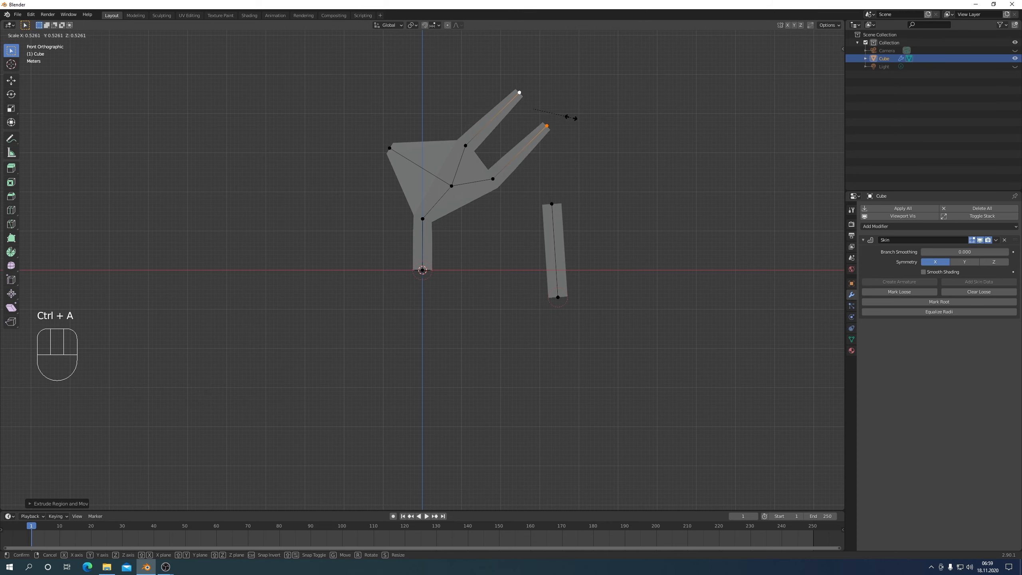
{"action": "left_click", "coordinate": [570, 117]}
{"action": "scroll", "coordinate": [591, 153], "scroll_direction": "down", "scroll_amount": 2}
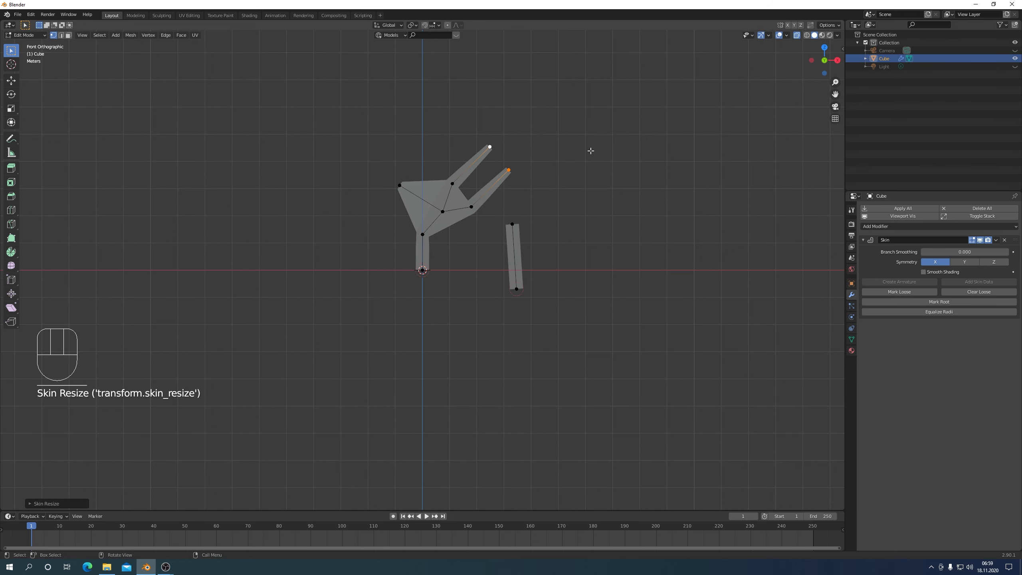
{"action": "scroll", "coordinate": [589, 151], "scroll_direction": "up", "scroll_amount": 1}
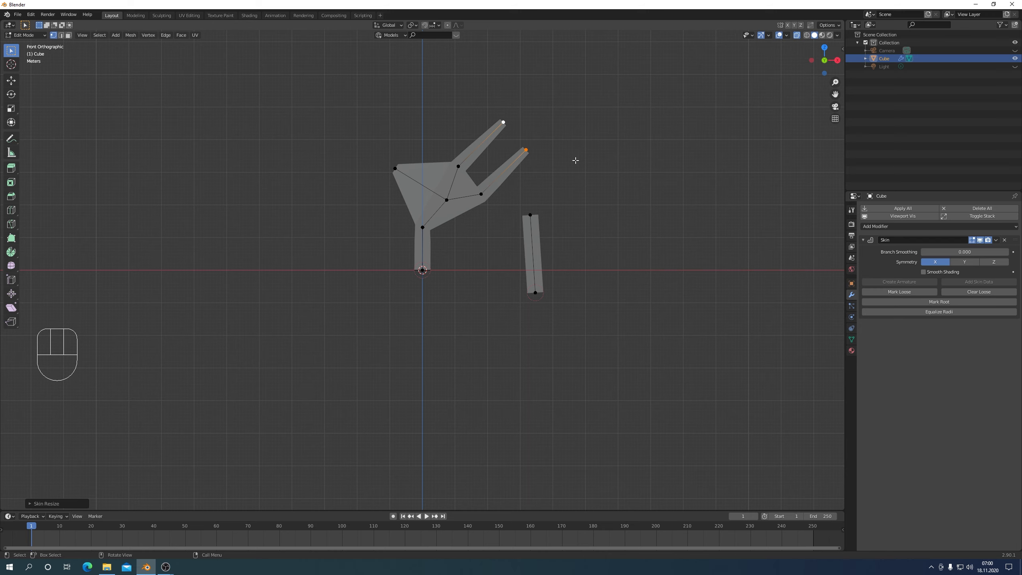
Step: Join the separate strut's upper vertex to the trunk's base vertex with an edge, and mark the base vertex as the skin root
{"action": "left_click", "coordinate": [539, 220]}
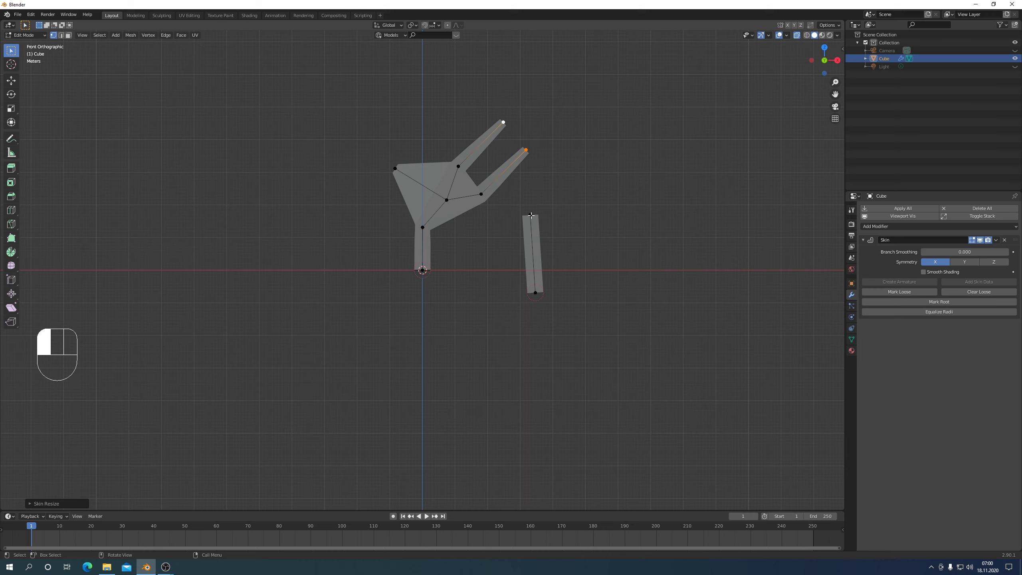
{"action": "left_click", "coordinate": [420, 270], "text": "shift"}
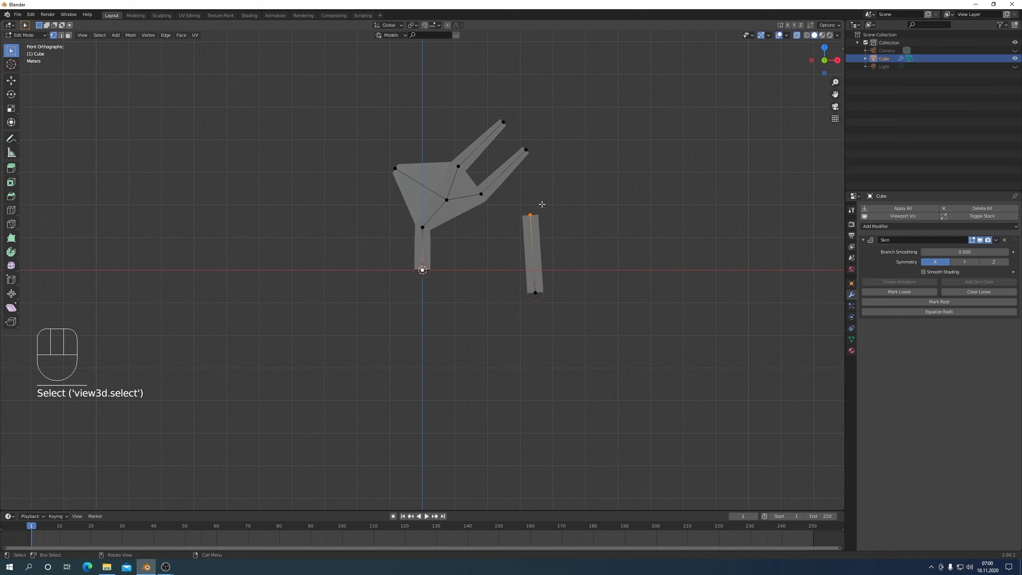
{"action": "scroll", "coordinate": [535, 258], "scroll_direction": "up", "scroll_amount": 2}
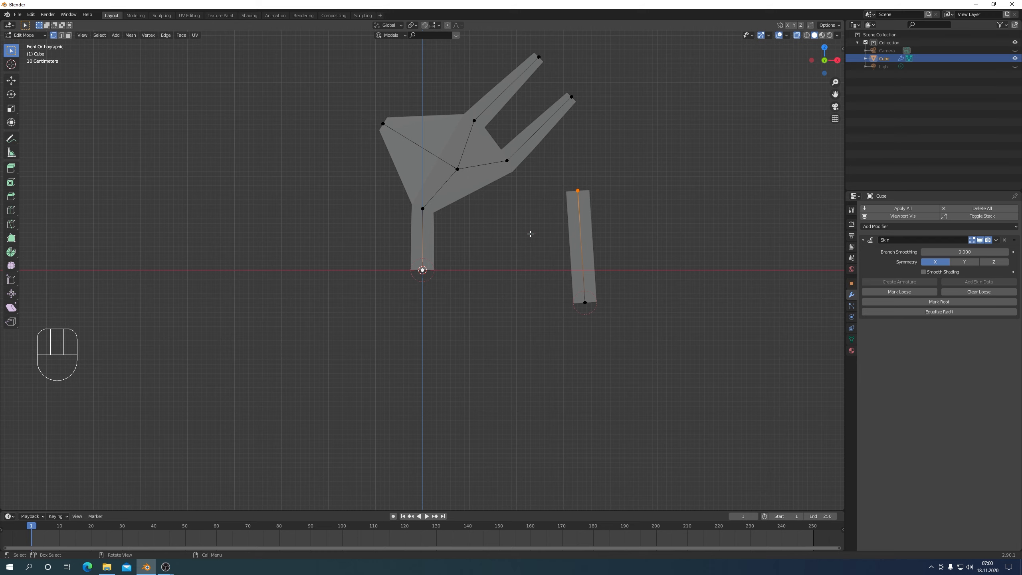
{"action": "key", "text": "f"}
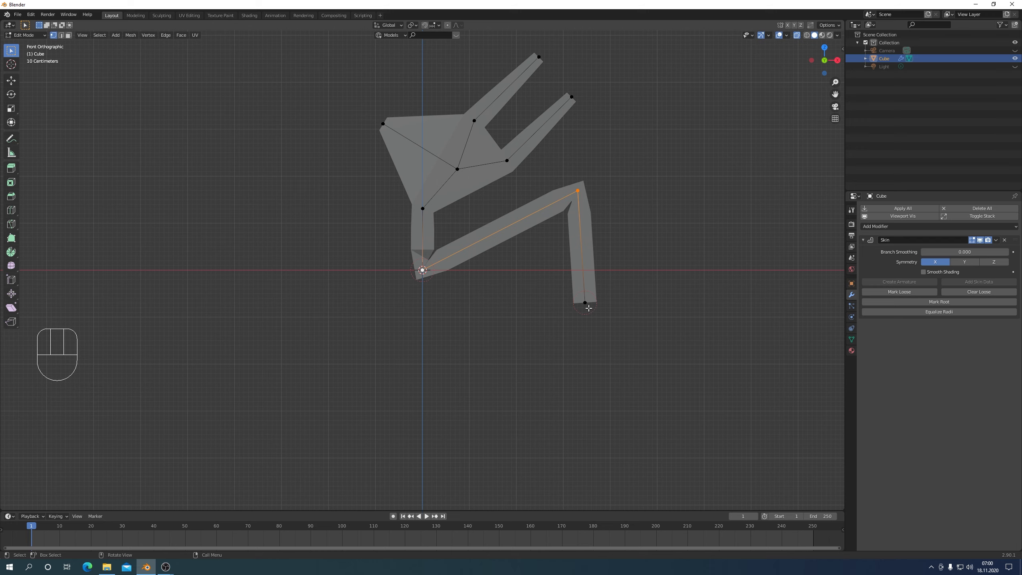
{"action": "left_click", "coordinate": [421, 270]}
{"action": "left_click", "coordinate": [949, 302]}
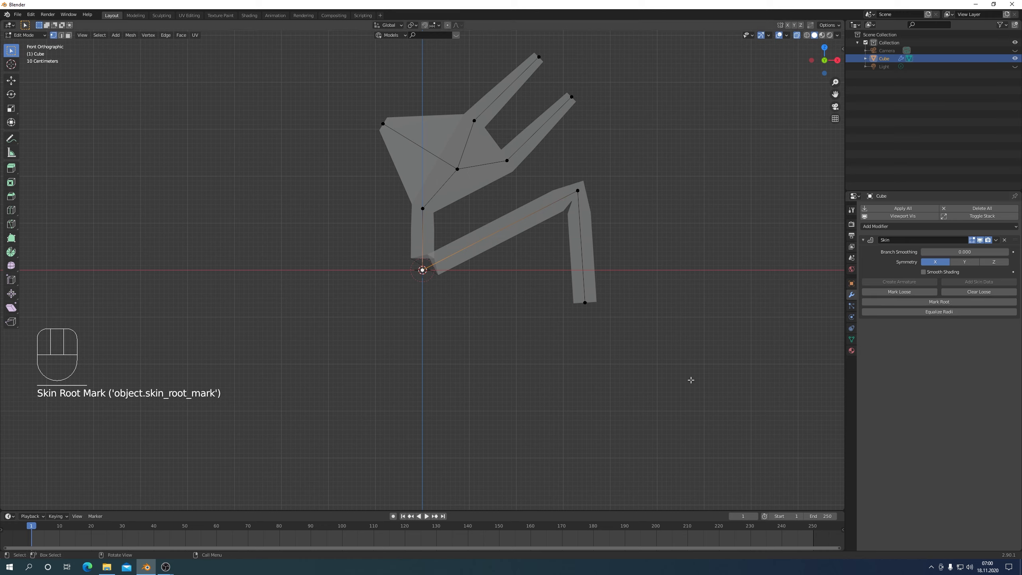
Step: Move the trunk's base vertex slightly down along the global Z axis and try out resizing its skin radius
{"action": "left_click", "coordinate": [422, 270]}
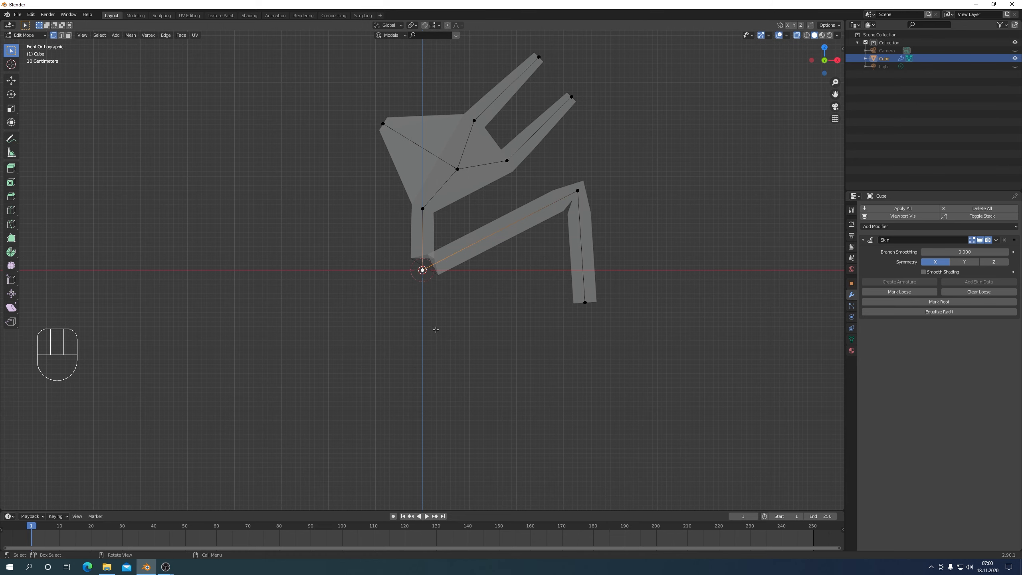
{"action": "scroll", "coordinate": [436, 330], "scroll_direction": "up", "scroll_amount": 2}
{"action": "scroll", "coordinate": [436, 330], "scroll_direction": "down", "scroll_amount": 2}
{"action": "key", "text": "g"}
{"action": "key", "text": "z"}
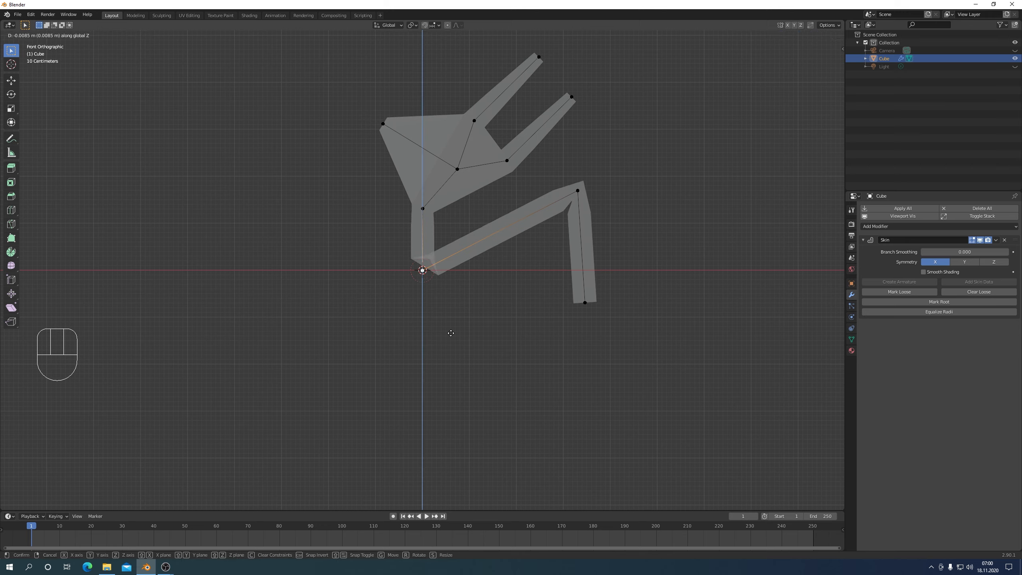
{"action": "left_click", "coordinate": [451, 338]}
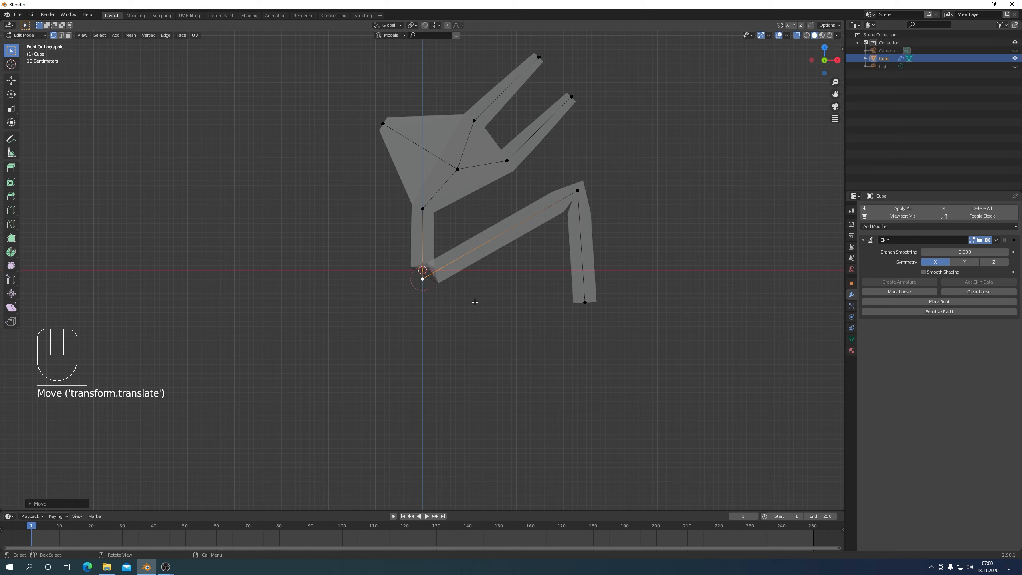
{"action": "key", "text": "ctrl+a"}
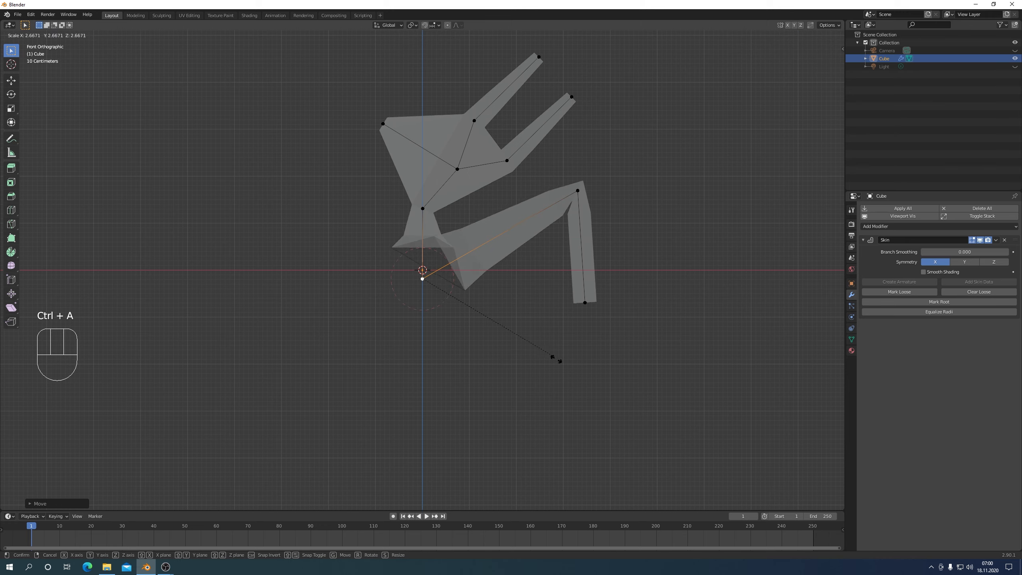
{"action": "left_click", "coordinate": [479, 290]}
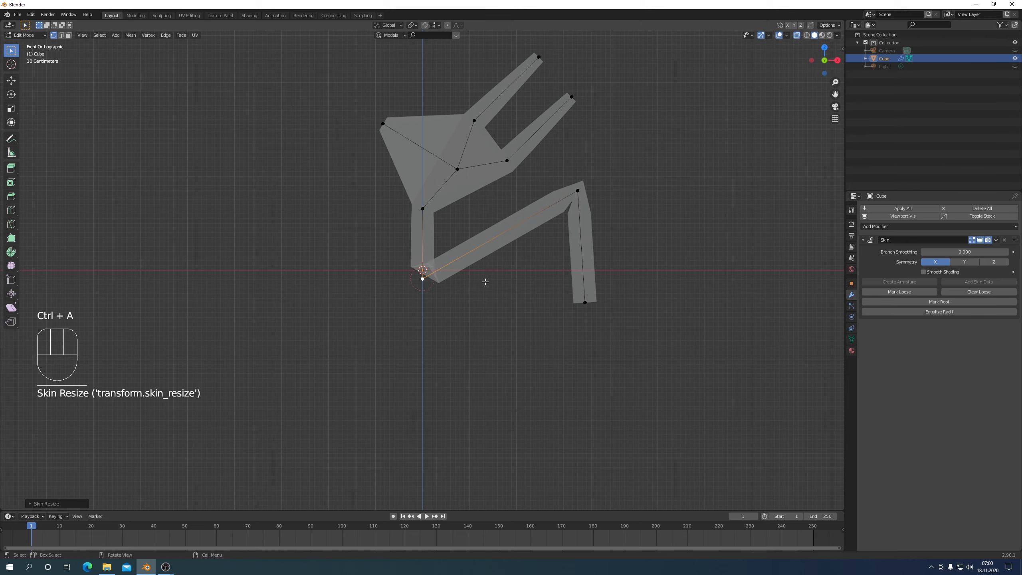
Step: Move the strut's upper vertex down below the trunk base to form a curved root, and shrink the skin radius at its far end
{"action": "left_click", "coordinate": [578, 192]}
{"action": "key", "text": "g"}
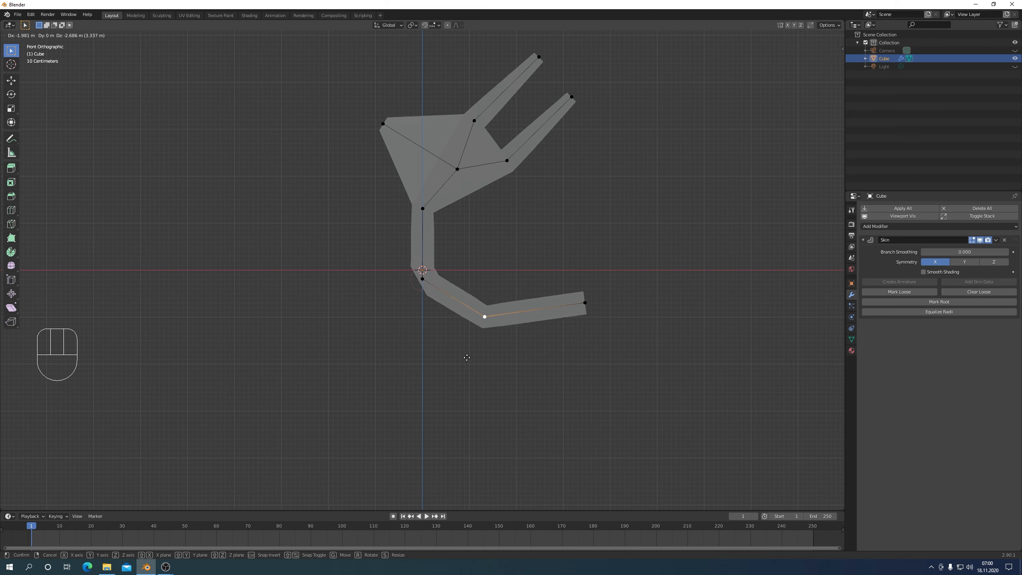
{"action": "left_click", "coordinate": [481, 362]}
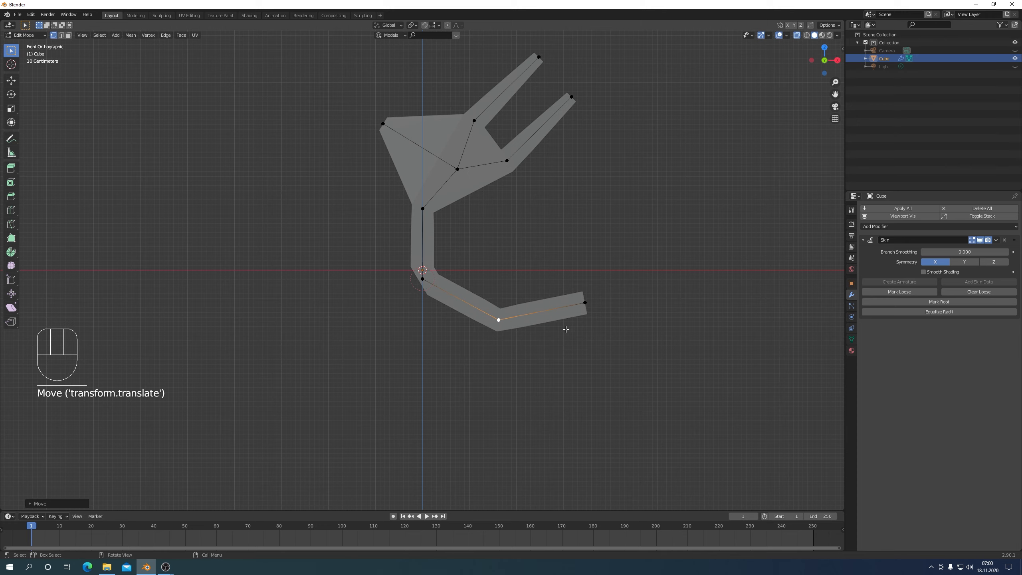
{"action": "left_click", "coordinate": [585, 303]}
{"action": "key", "text": "ctrl+a"}
{"action": "left_click", "coordinate": [661, 361]}
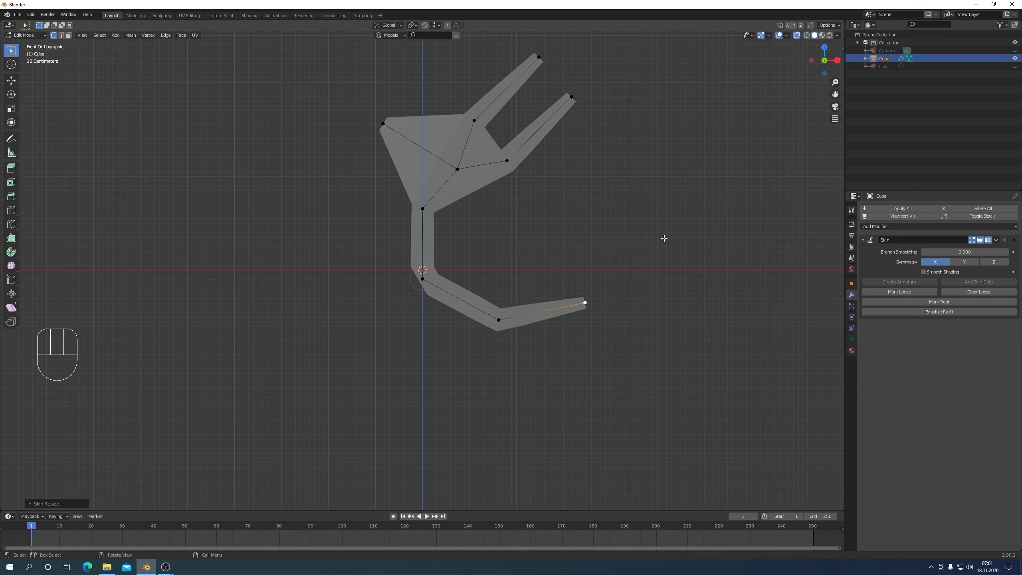
Step: Hide the Cube object, remove its Skin modifier and return to Object Mode
{"action": "scroll", "coordinate": [664, 238], "scroll_direction": "down", "scroll_amount": 1}
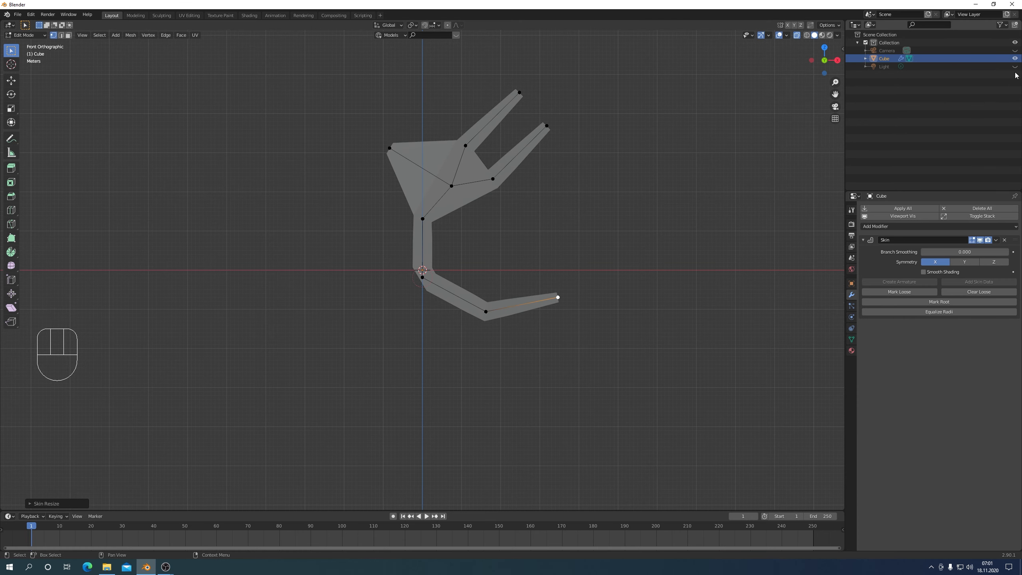
{"action": "left_click", "coordinate": [1015, 59]}
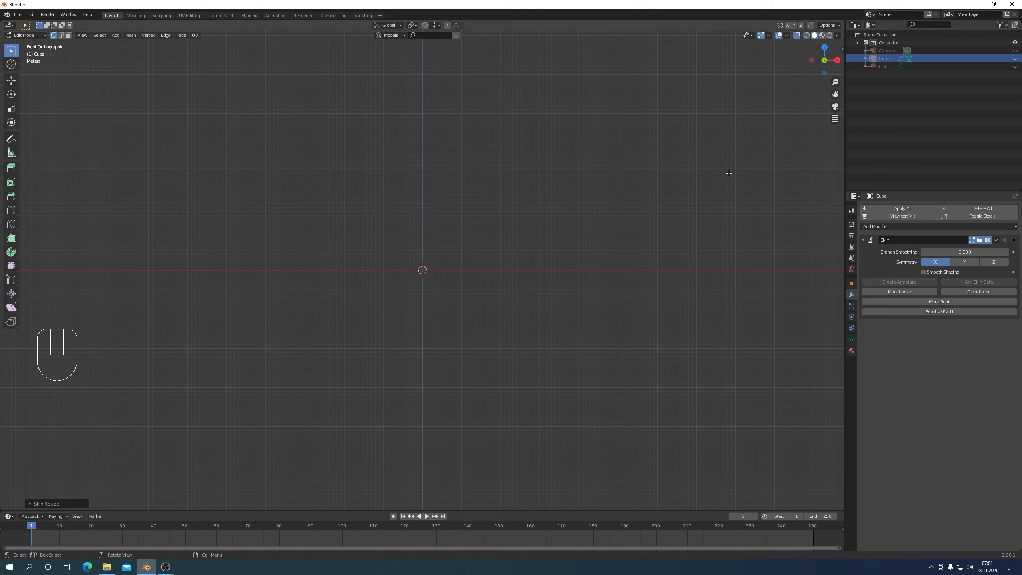
{"action": "left_click", "coordinate": [1004, 240]}
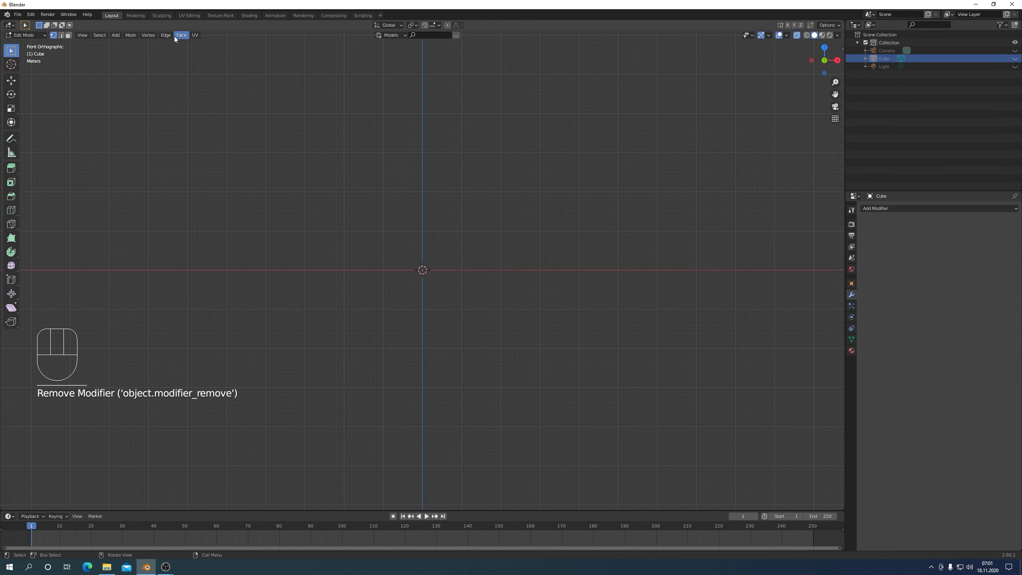
{"action": "key", "text": "Tab"}
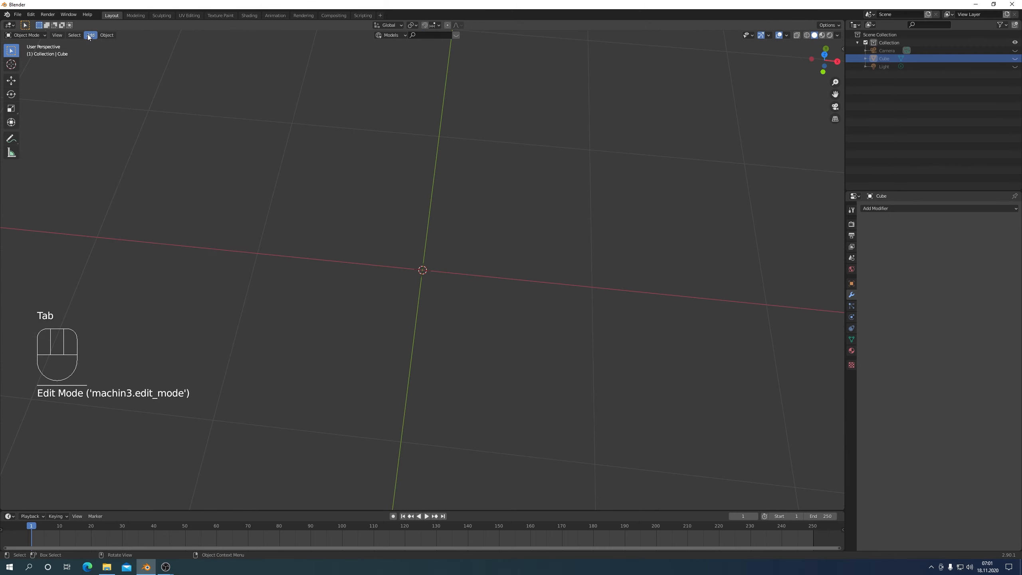
Step: Add a plane mesh to the scene and enter Edit Mode on it
{"action": "left_click", "coordinate": [91, 35]}
{"action": "mouse_move", "coordinate": [102, 53]}
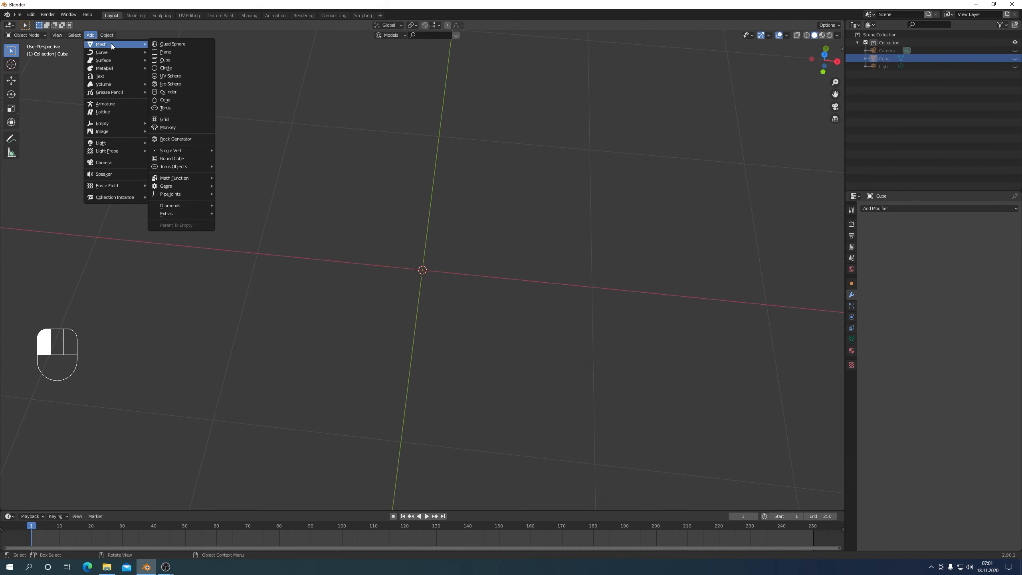
{"action": "left_click", "coordinate": [163, 50]}
{"action": "middle_click_drag", "start_coordinate": [452, 297], "coordinate": [553, 317]}
{"action": "key", "text": "Tab"}
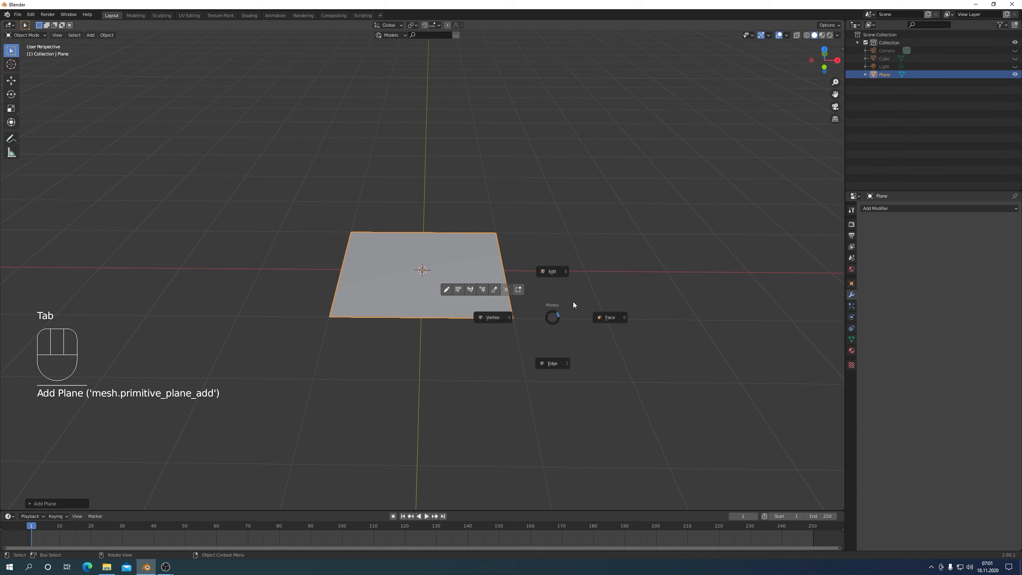
{"action": "left_click", "coordinate": [557, 274]}
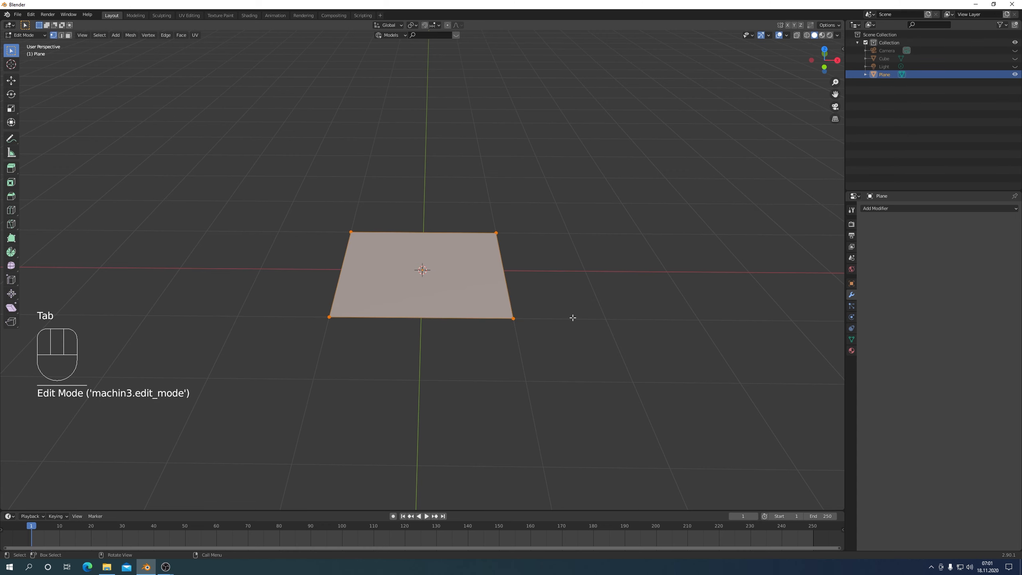
Step: In front view, merge all of the plane's vertices at center into a single vertex
{"action": "key", "text": "KP_1"}
{"action": "right_click", "coordinate": [560, 318]}
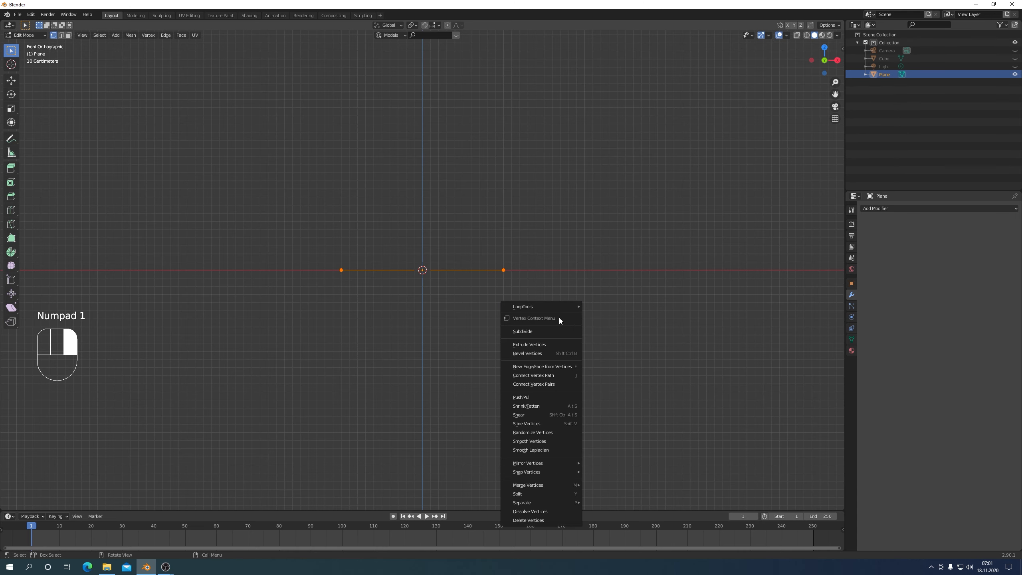
{"action": "key", "text": "m"}
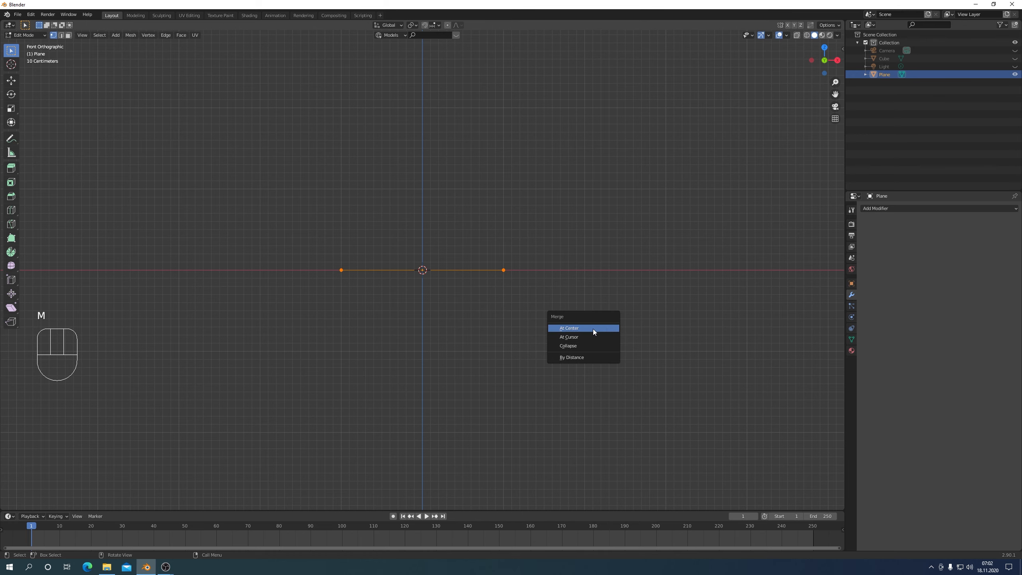
{"action": "left_click", "coordinate": [593, 329]}
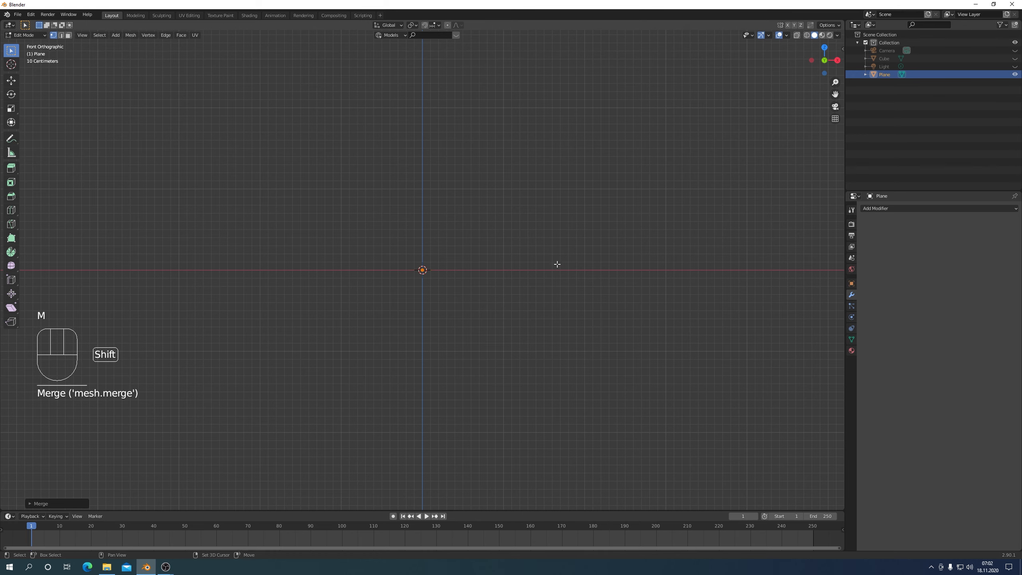
Step: Extrude the single vertex 2 m straight up and subdivide the resulting edge once
{"action": "middle_click_drag", "start_coordinate": [556, 262], "coordinate": [570, 326], "text": "shift"}
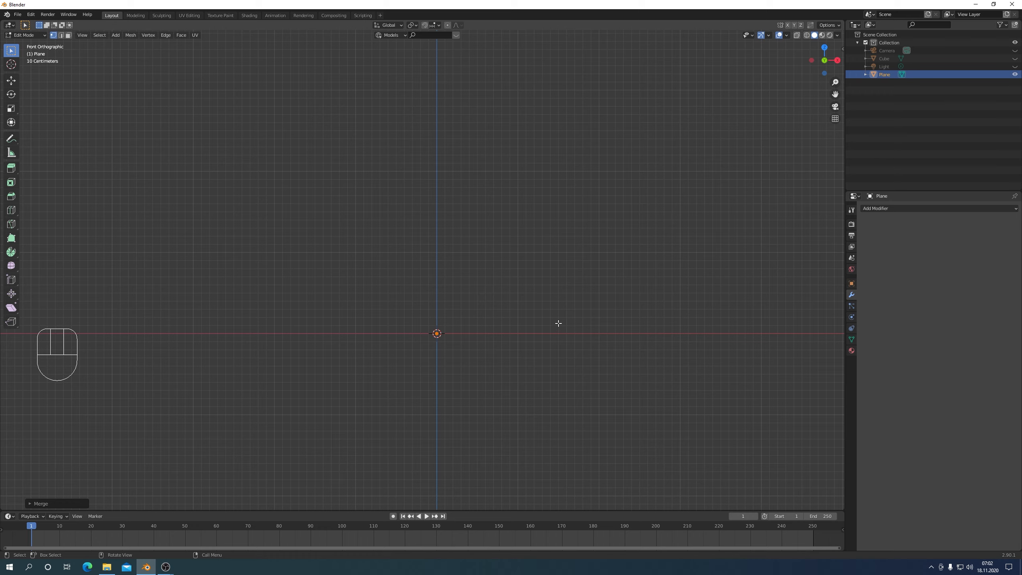
{"action": "key", "text": "e"}
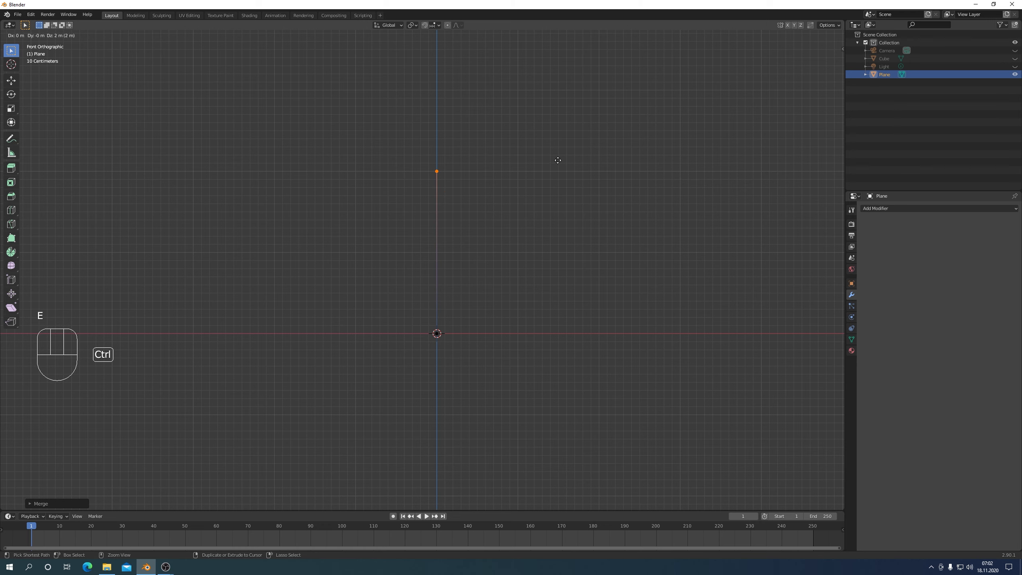
{"action": "left_click", "coordinate": [558, 160]}
{"action": "left_click", "coordinate": [434, 334], "text": "shift"}
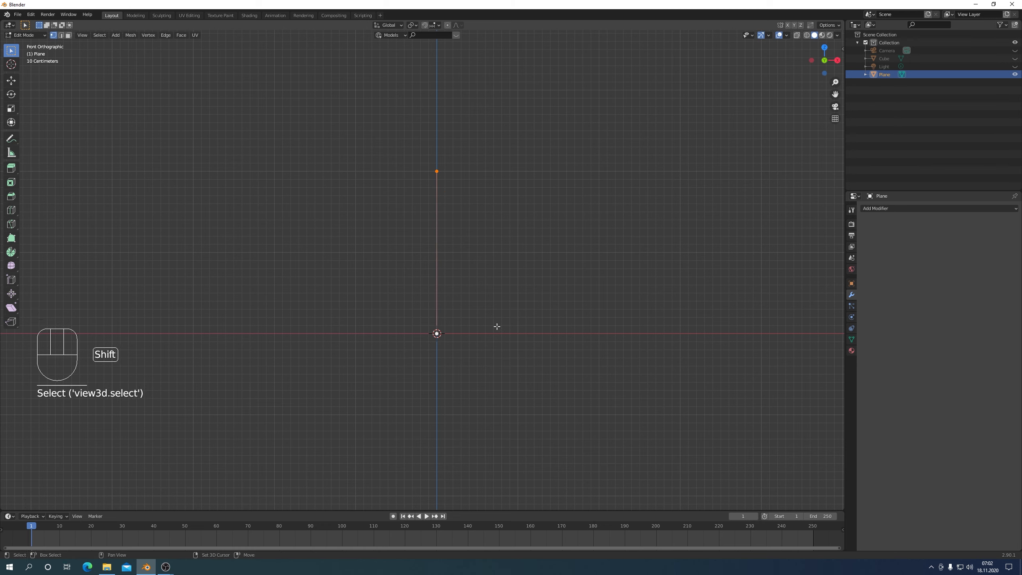
{"action": "right_click", "coordinate": [432, 243]}
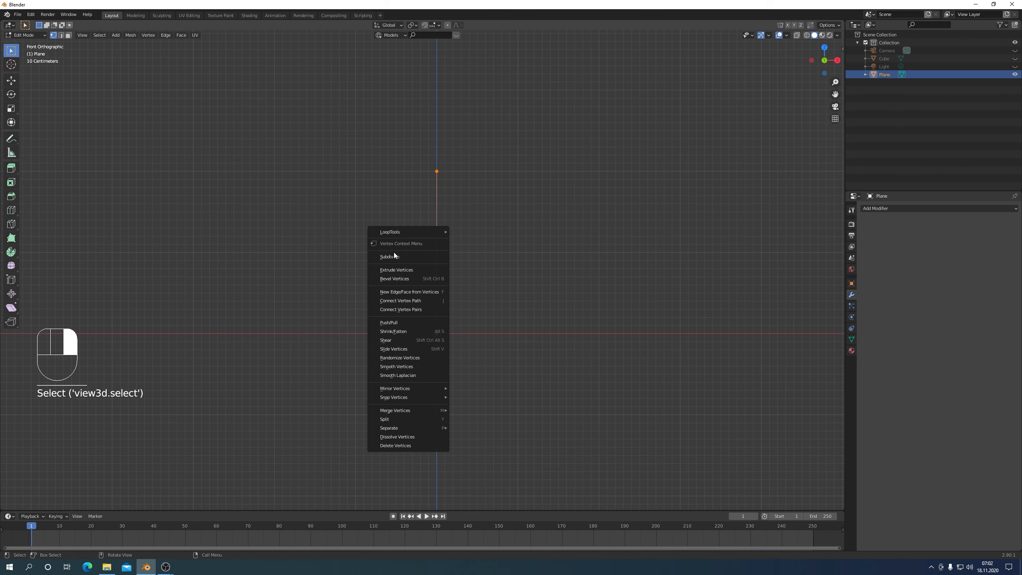
{"action": "left_click", "coordinate": [410, 257]}
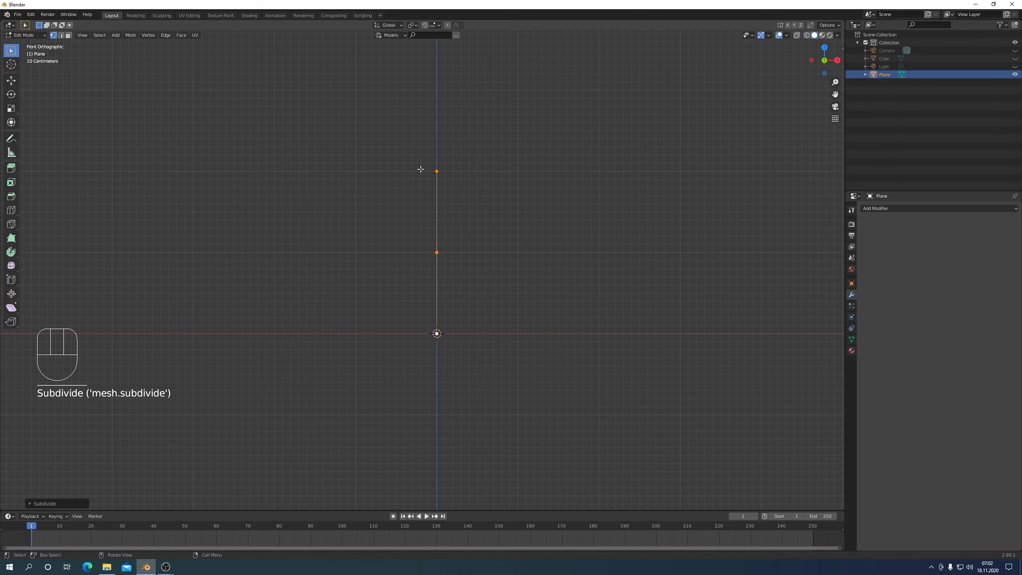
Step: Duplicate the whole three-vertex line and place the copy as a leg beside the axis, with its upper vertex level with the origin
{"action": "left_click_drag", "start_coordinate": [412, 157], "coordinate": [496, 392]}
{"action": "key", "text": "shift"}
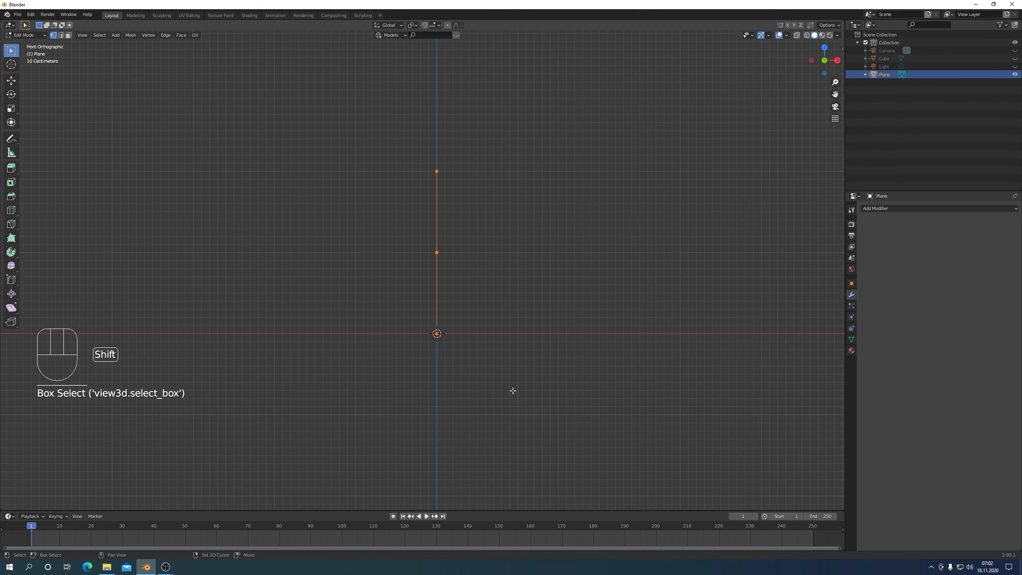
{"action": "key", "text": "shift+d"}
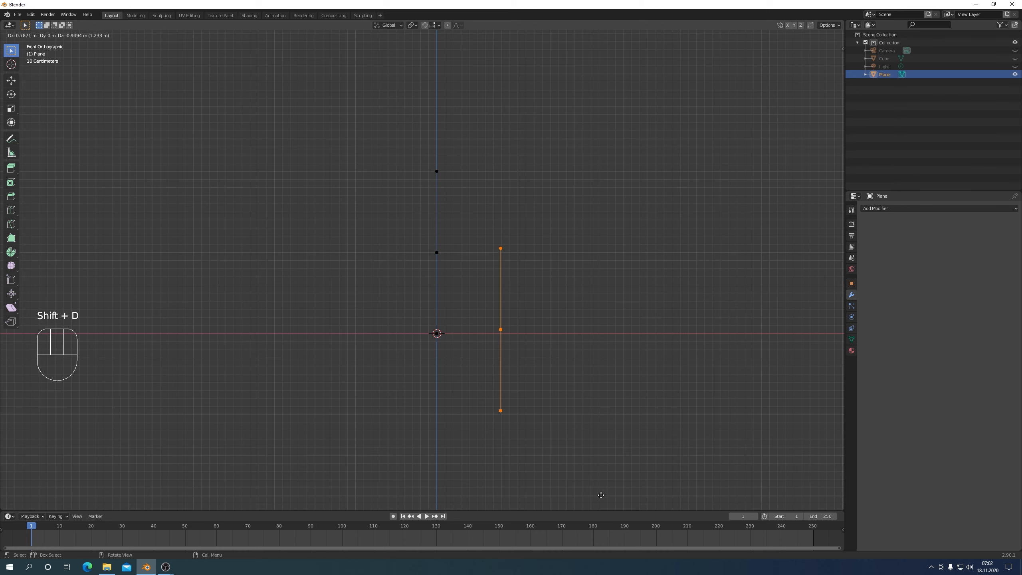
{"action": "left_click", "coordinate": [544, 74]}
{"action": "scroll", "coordinate": [560, 191], "scroll_direction": "down", "scroll_amount": 3}
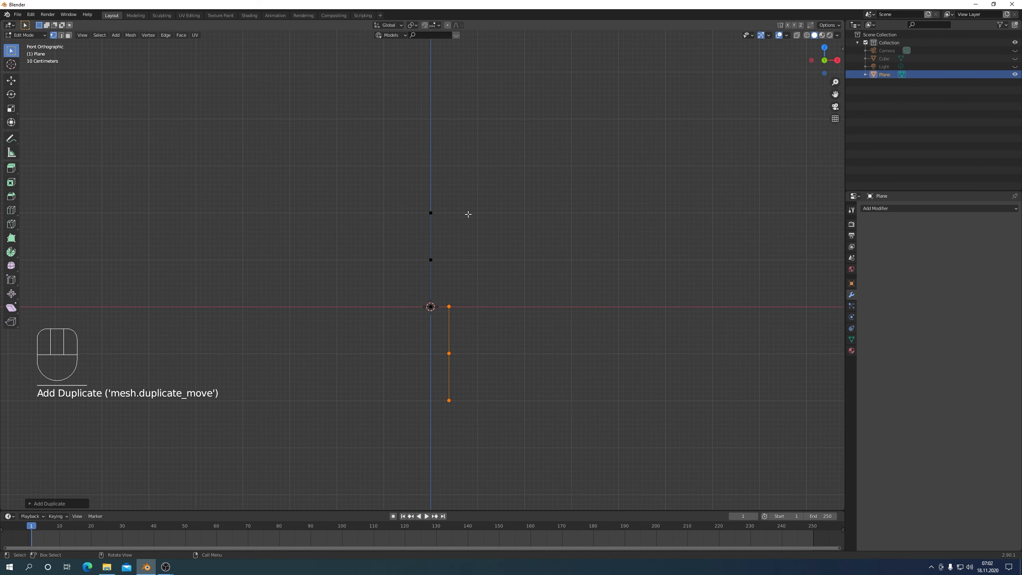
Step: Duplicate the leg line, rotate the copy to horizontal and place it as an arm beside the upper part of the spine
{"action": "key", "text": "shift+d"}
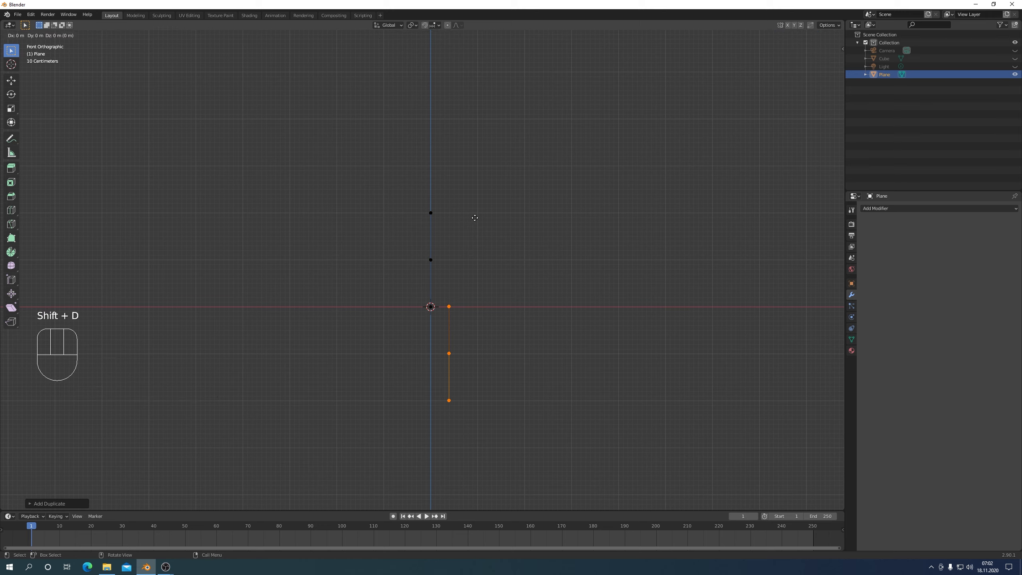
{"action": "left_click", "coordinate": [520, 127]}
{"action": "key", "text": "r"}
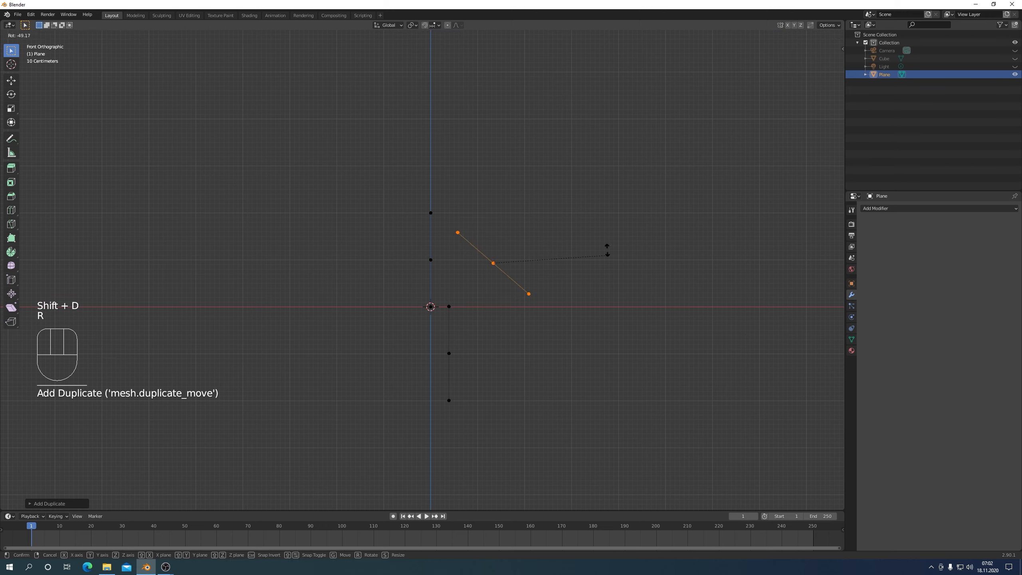
{"action": "left_click", "coordinate": [581, 167], "text": "ctrl"}
{"action": "key", "text": "g"}
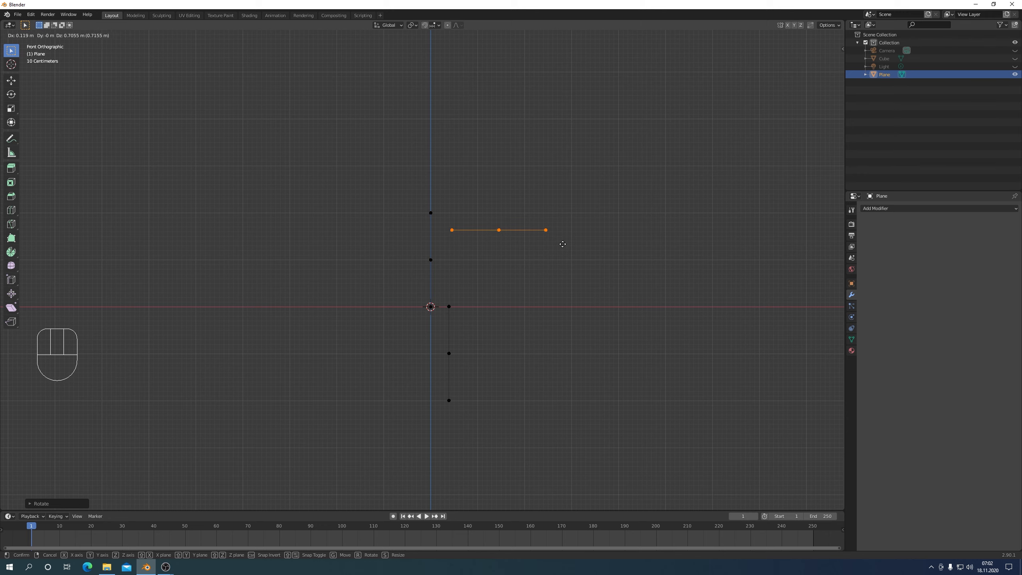
{"action": "left_click", "coordinate": [561, 243]}
{"action": "scroll", "coordinate": [534, 279], "scroll_direction": "up", "scroll_amount": 1}
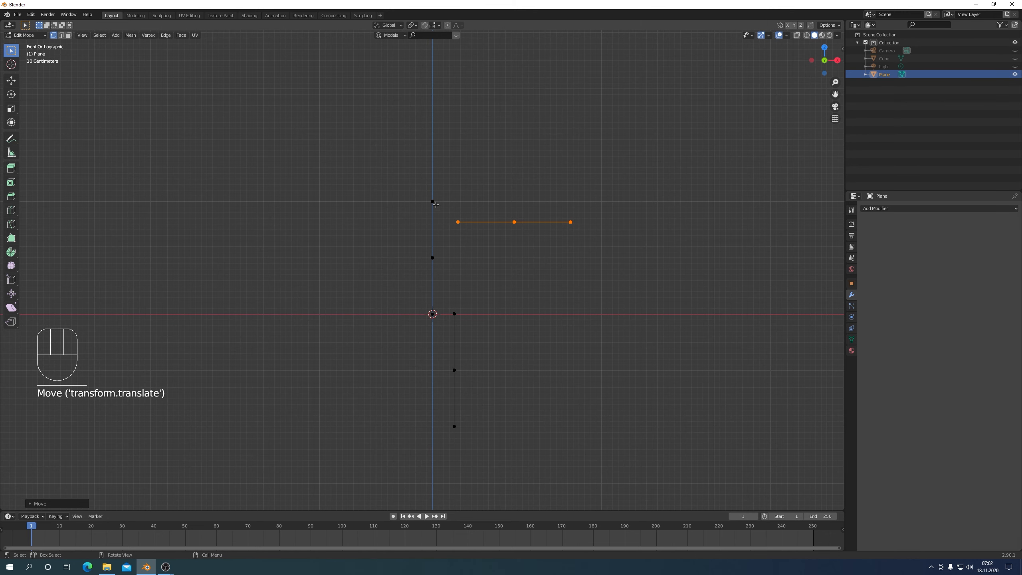
Step: Subdivide the spine's upper edge and connect its new middle vertex to the arm's inner vertex with an edge
{"action": "left_click_drag", "start_coordinate": [412, 179], "coordinate": [437, 273]}
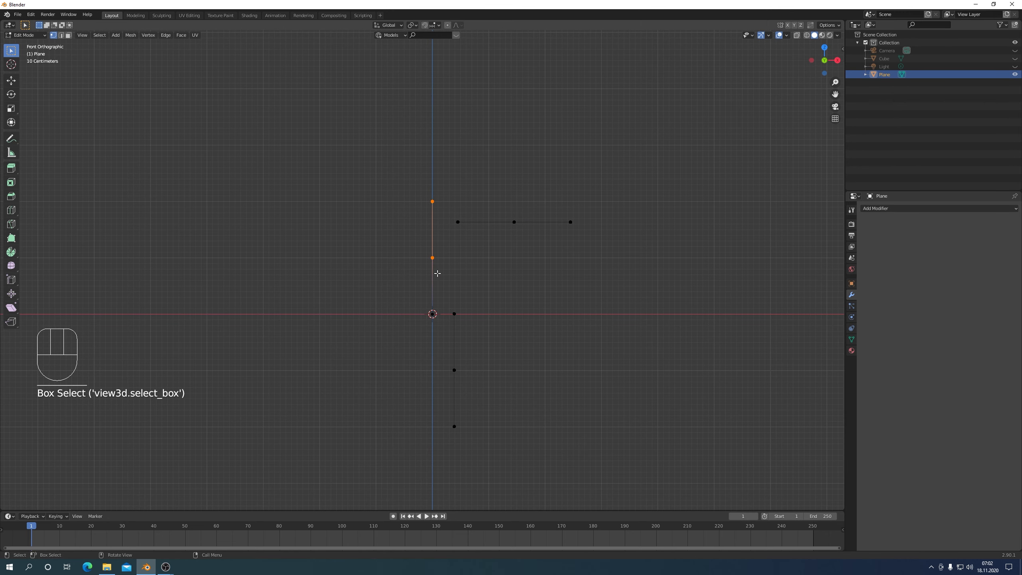
{"action": "right_click", "coordinate": [429, 228]}
{"action": "left_click", "coordinate": [387, 230]}
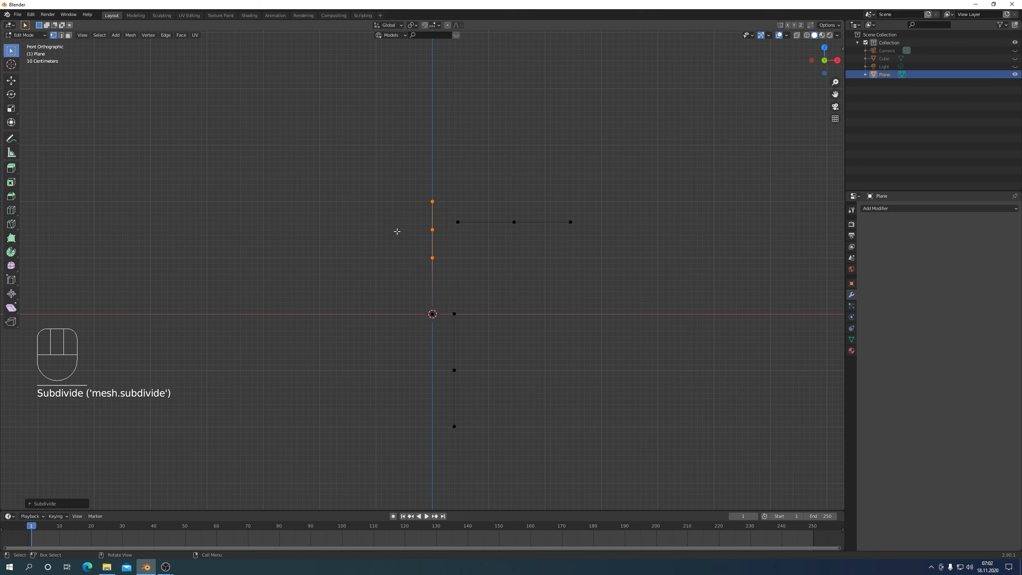
{"action": "left_click", "coordinate": [432, 229]}
{"action": "left_click", "coordinate": [457, 222], "text": "shift"}
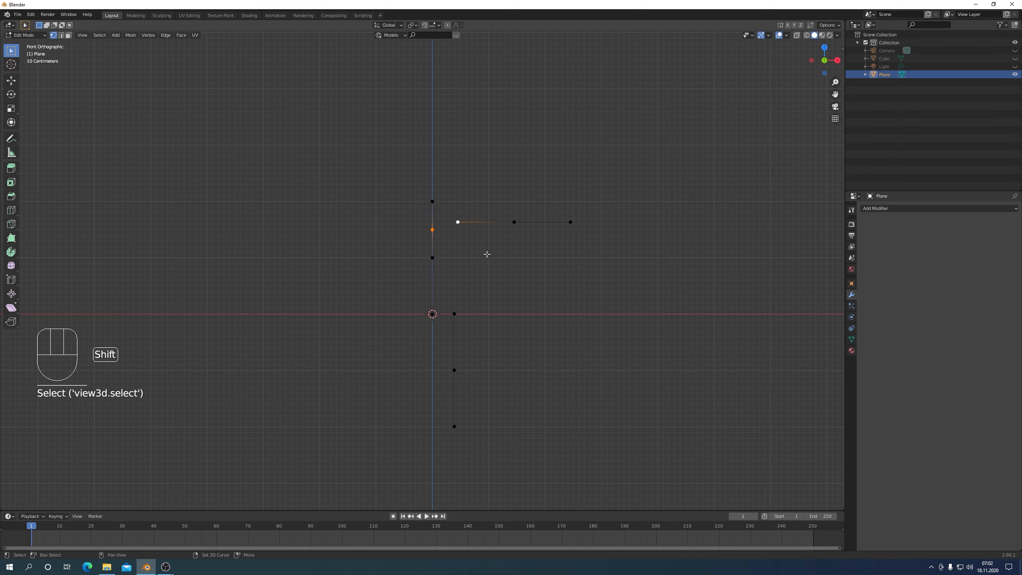
{"action": "key", "text": "f"}
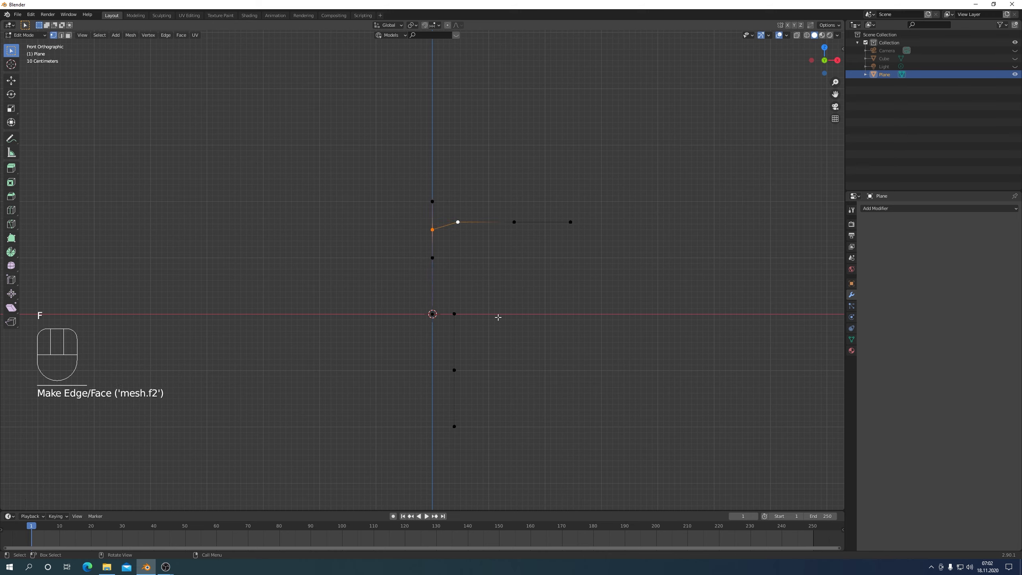
Step: Connect the spine's base vertex at the origin to the leg's upper vertex with an edge
{"action": "left_click", "coordinate": [429, 315]}
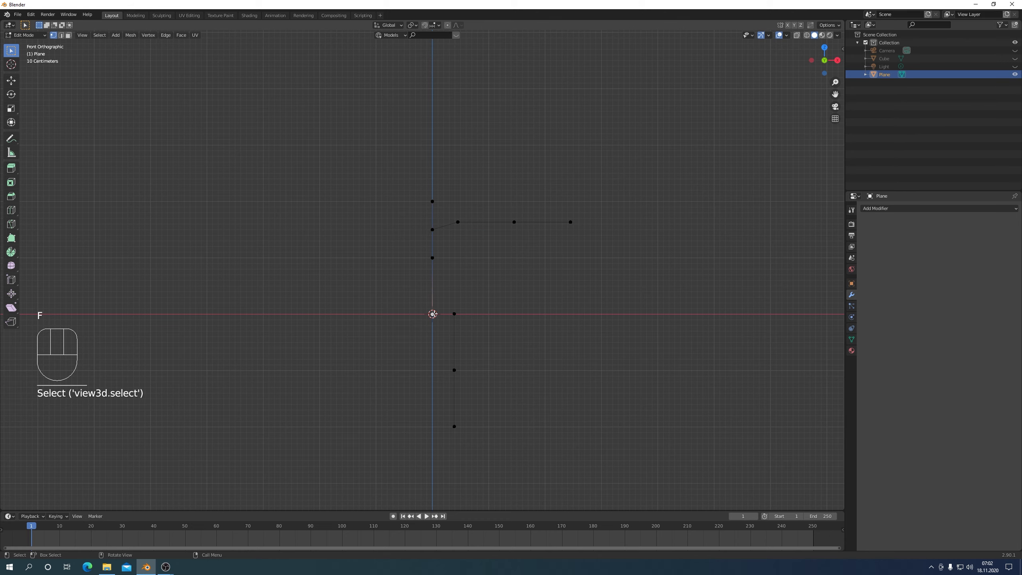
{"action": "left_click", "coordinate": [454, 313], "text": "shift"}
{"action": "key", "text": "f"}
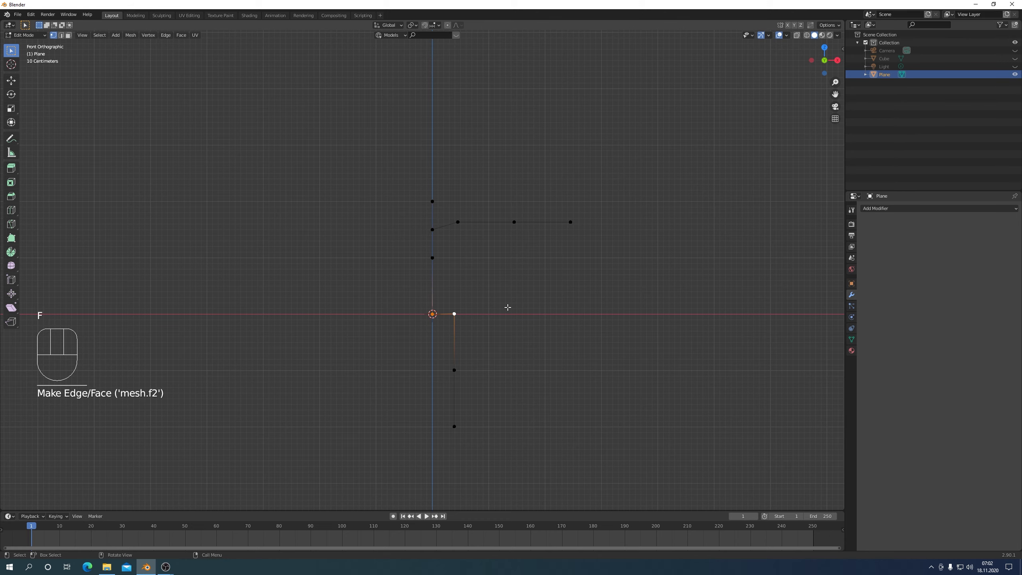
Step: In right view, move the leg's middle vertex about 0.2 m forward to bend the knee
{"action": "key", "text": "KP_3"}
{"action": "middle_click_drag", "start_coordinate": [501, 311], "coordinate": [525, 247], "text": "shift"}
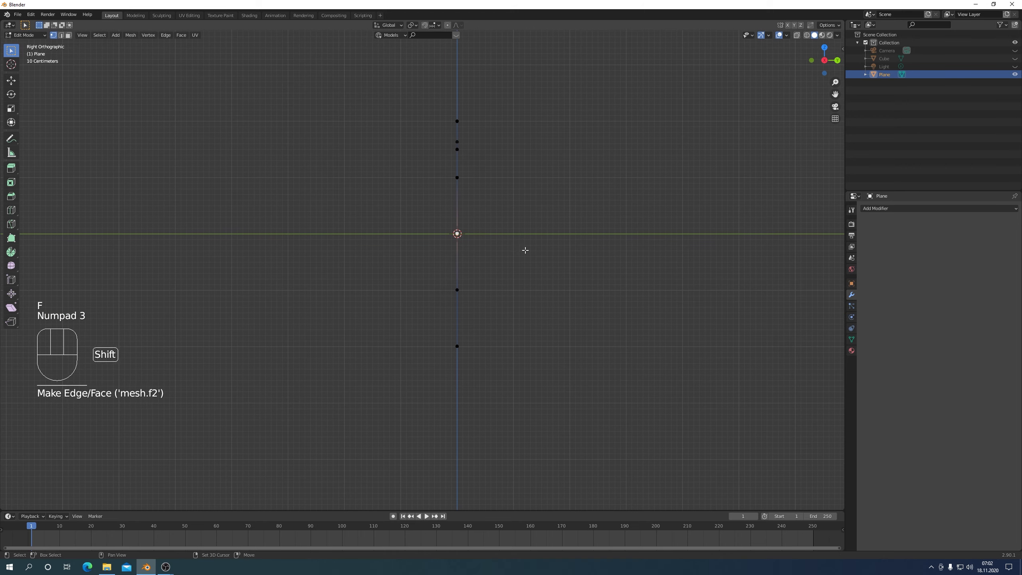
{"action": "left_click_drag", "start_coordinate": [442, 272], "coordinate": [494, 324]}
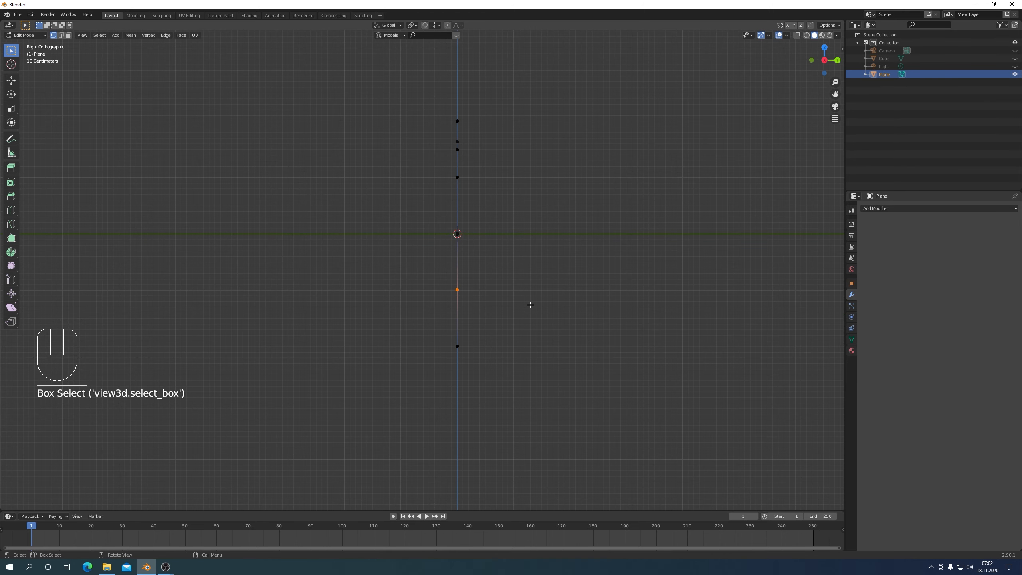
{"action": "key", "text": "g"}
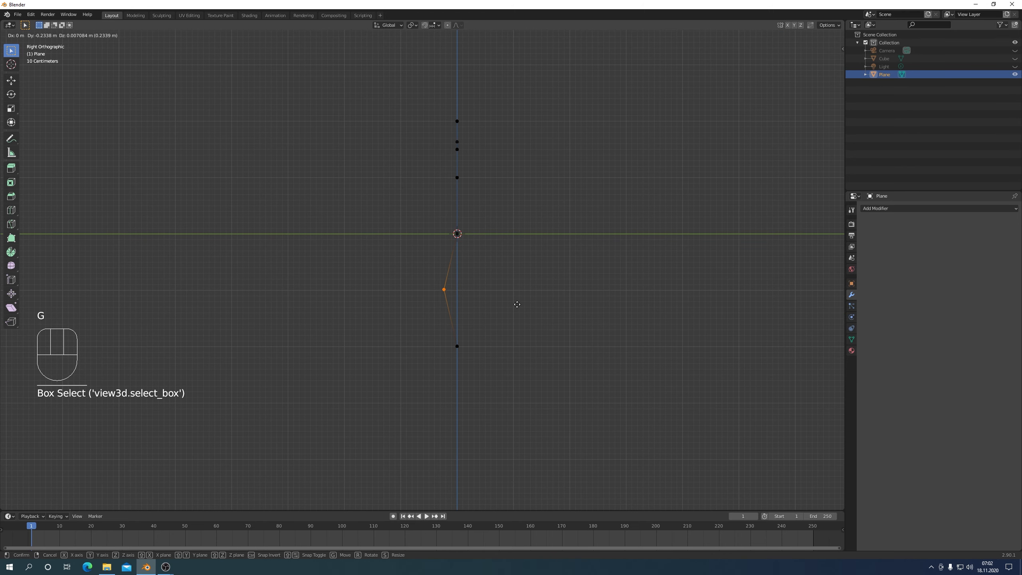
{"action": "left_click", "coordinate": [517, 283]}
{"action": "middle_click_drag", "start_coordinate": [518, 283], "coordinate": [504, 220]}
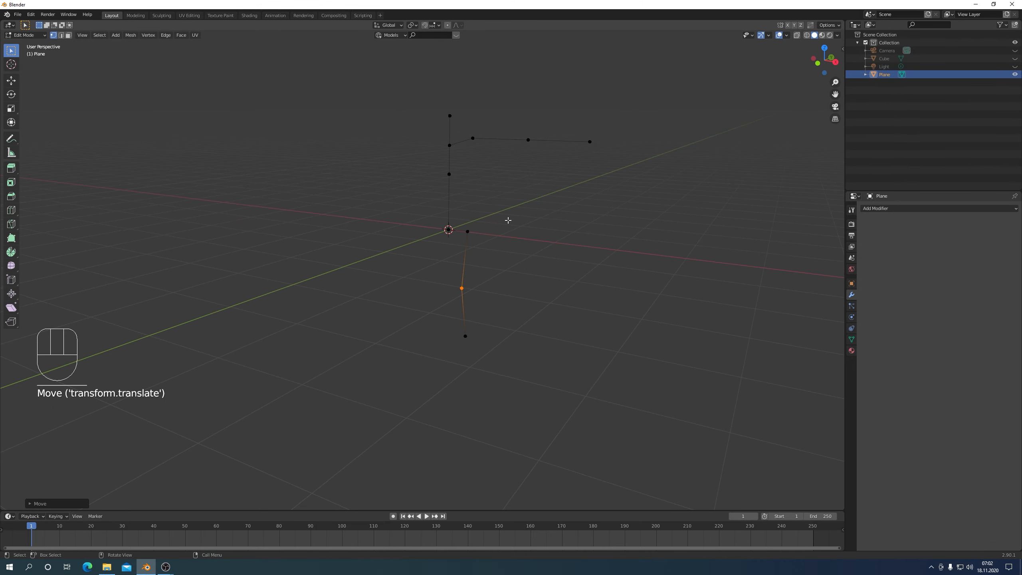
Step: In right view, move the leg's upper hip vertex slightly backward
{"action": "left_click_drag", "start_coordinate": [439, 164], "coordinate": [492, 247]}
{"action": "key", "text": "KP_3"}
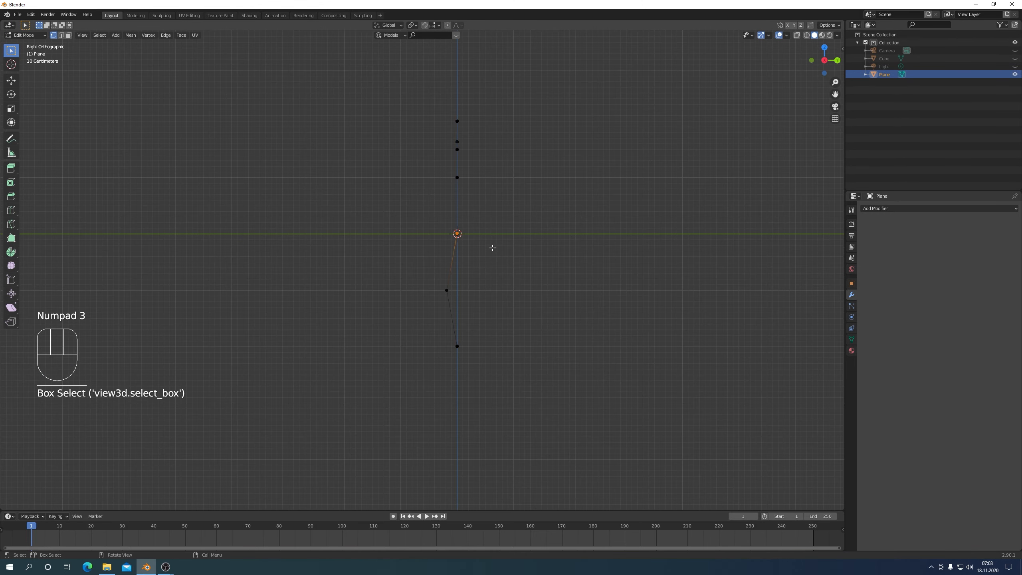
{"action": "key", "text": "g"}
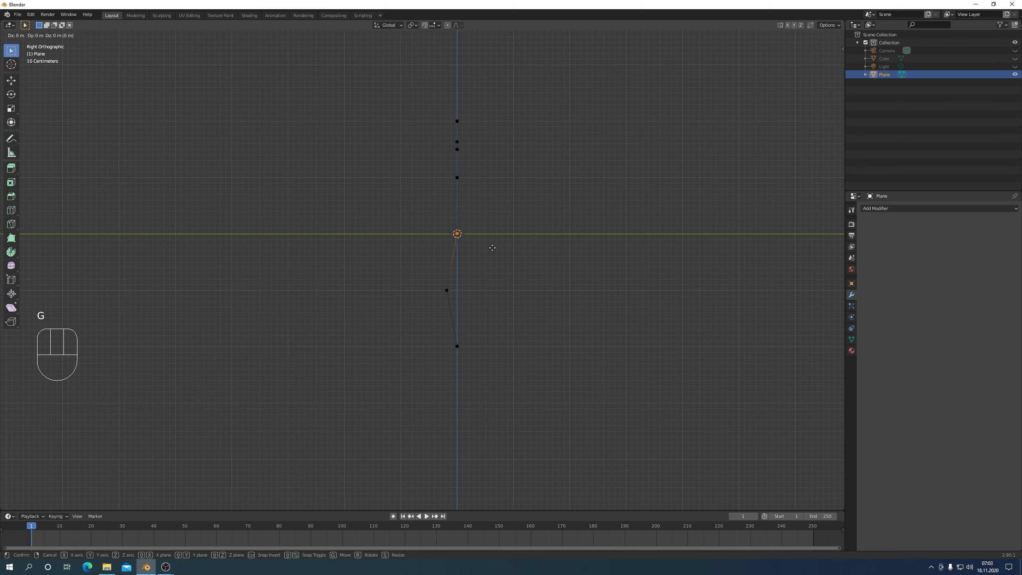
{"action": "left_click", "coordinate": [500, 249]}
{"action": "middle_click_drag", "start_coordinate": [499, 250], "coordinate": [466, 196]}
Step: Subdivide the spine's lowest edge and move the new vertex about 0.18 m forward and 0.11 m down in right view
{"action": "left_click", "coordinate": [449, 223]}
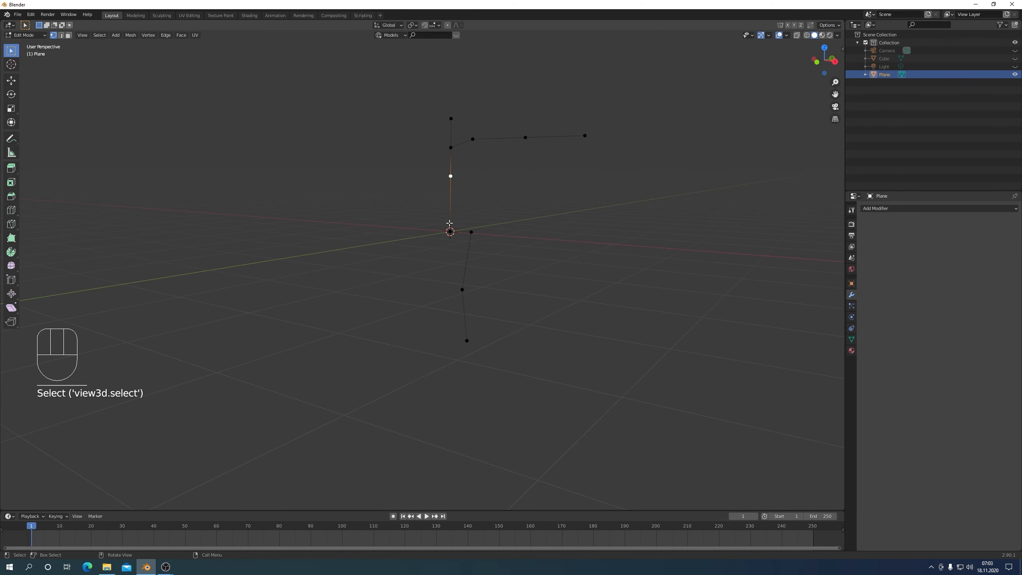
{"action": "left_click", "coordinate": [450, 230], "text": "shift"}
{"action": "right_click", "coordinate": [427, 207]}
{"action": "left_click", "coordinate": [426, 207]}
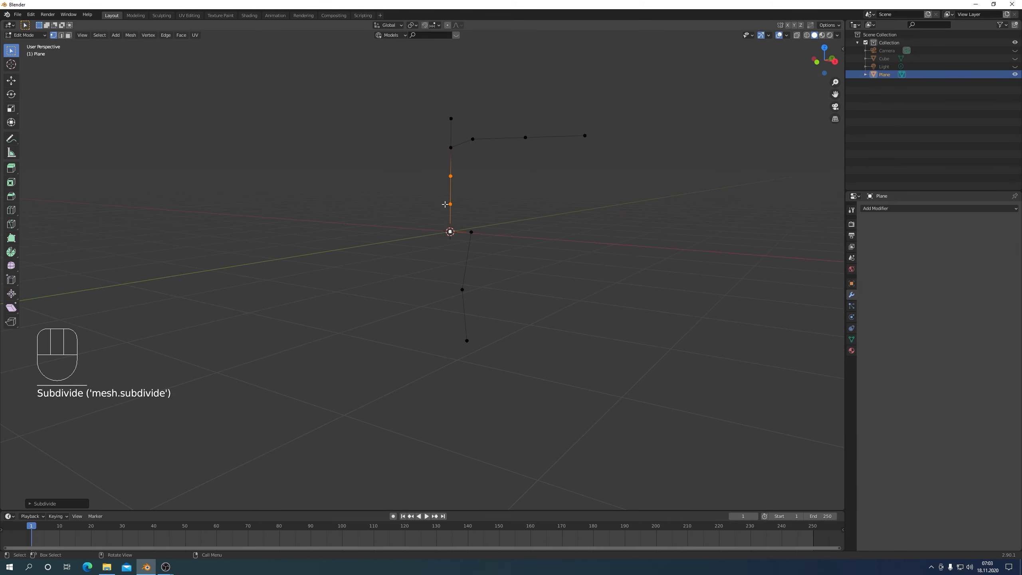
{"action": "left_click", "coordinate": [449, 204]}
{"action": "key", "text": "KP_3"}
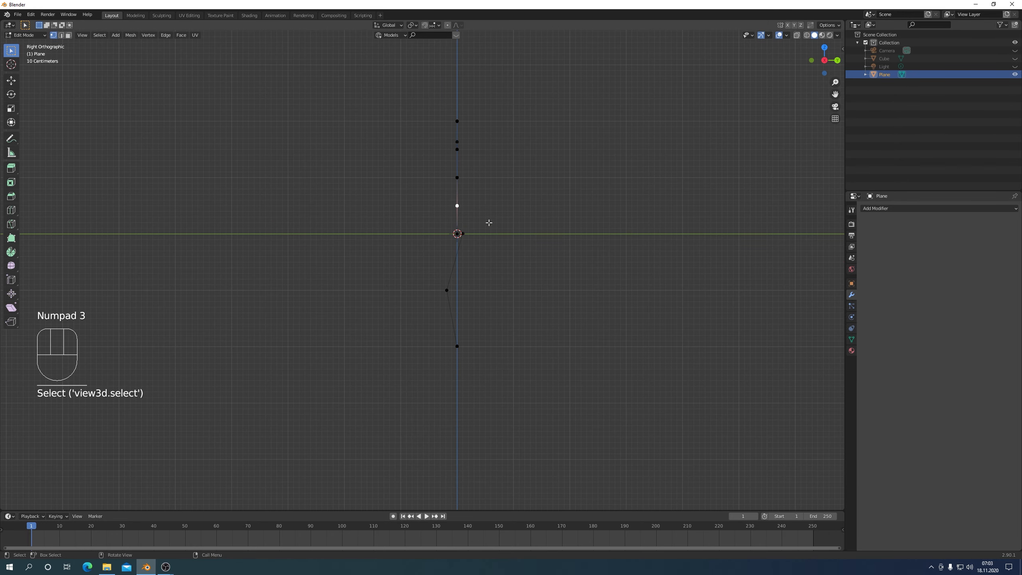
{"action": "key", "text": "g"}
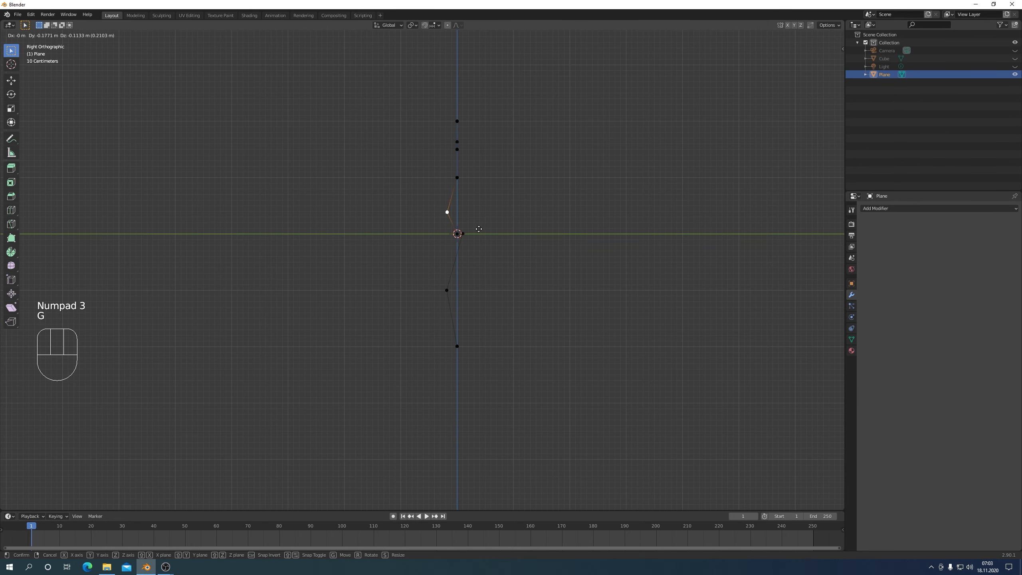
{"action": "left_click", "coordinate": [479, 229]}
Step: In top view, move the arm's middle vertex slightly backward along the Y axis to bend the elbow
{"action": "key", "text": "KP_7"}
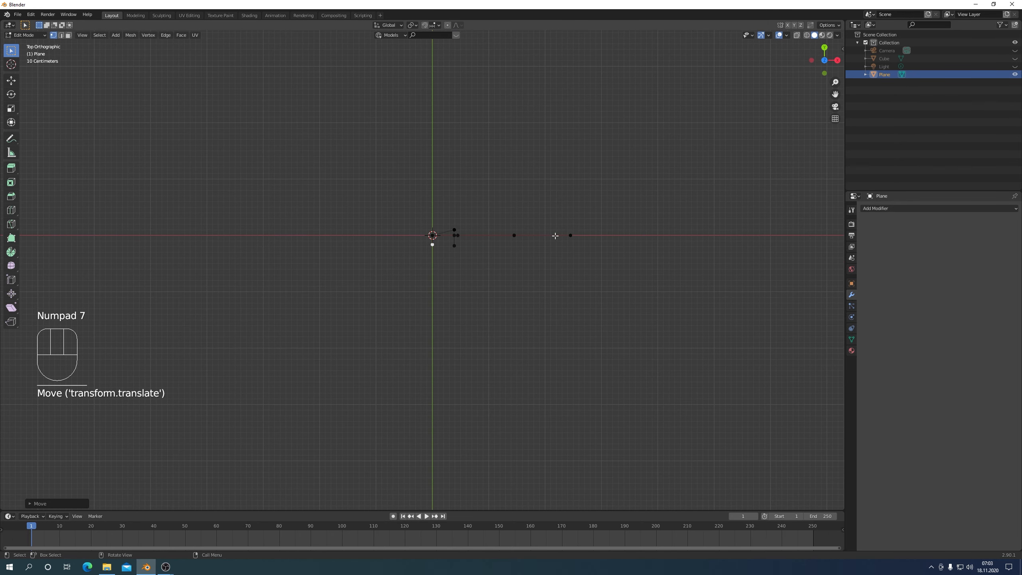
{"action": "left_click_drag", "start_coordinate": [509, 222], "coordinate": [524, 269]}
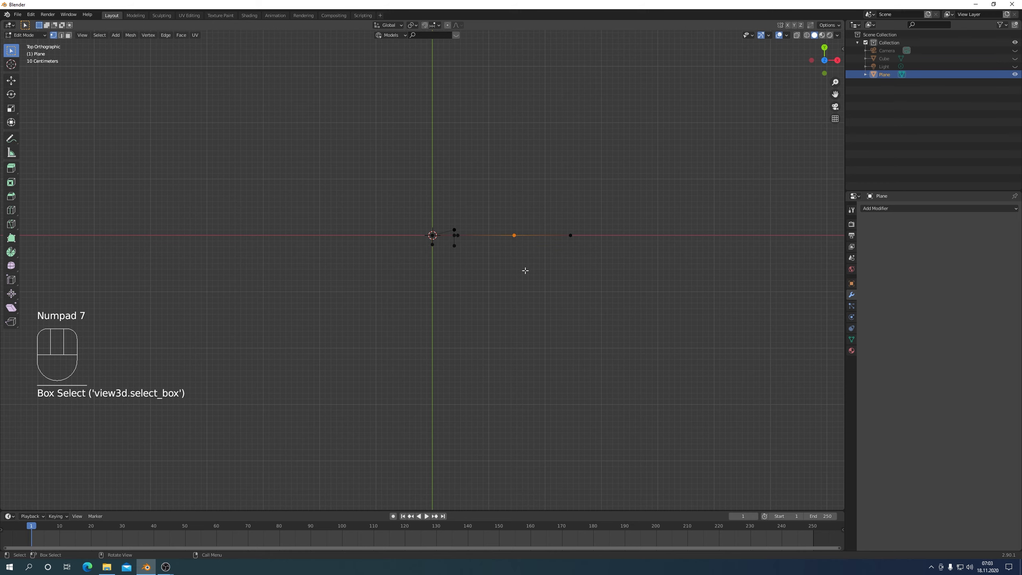
{"action": "key", "text": "g"}
{"action": "key", "text": "y"}
{"action": "left_click", "coordinate": [521, 270]}
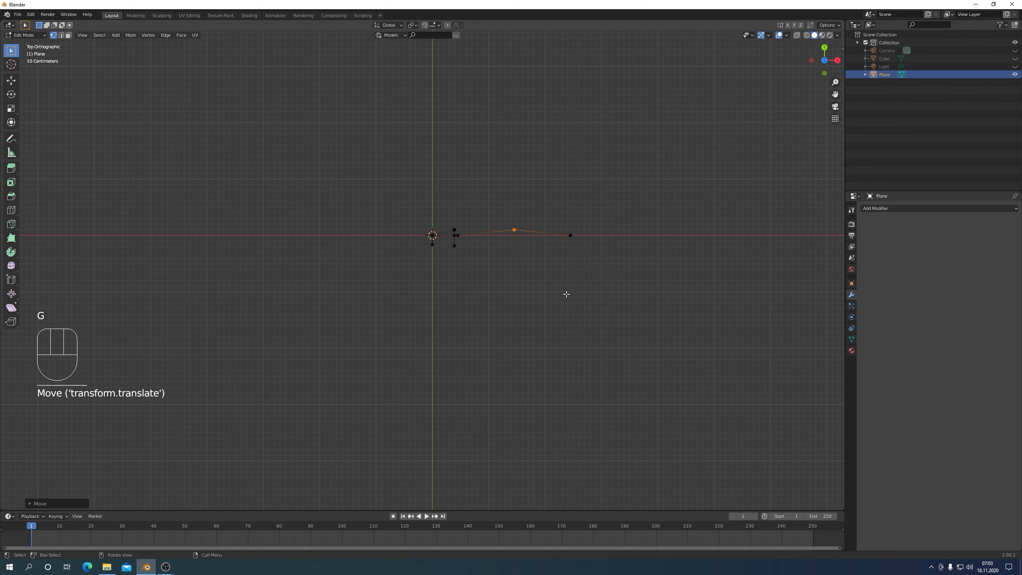
{"action": "middle_click_drag", "start_coordinate": [566, 293], "coordinate": [560, 259]}
{"action": "middle_click_drag", "start_coordinate": [552, 235], "coordinate": [506, 231]}
Step: Return to front view and add a Mirror modifier on the X axis to the skeleton
{"action": "key", "text": "KP_3"}
{"action": "key", "text": "KP_1"}
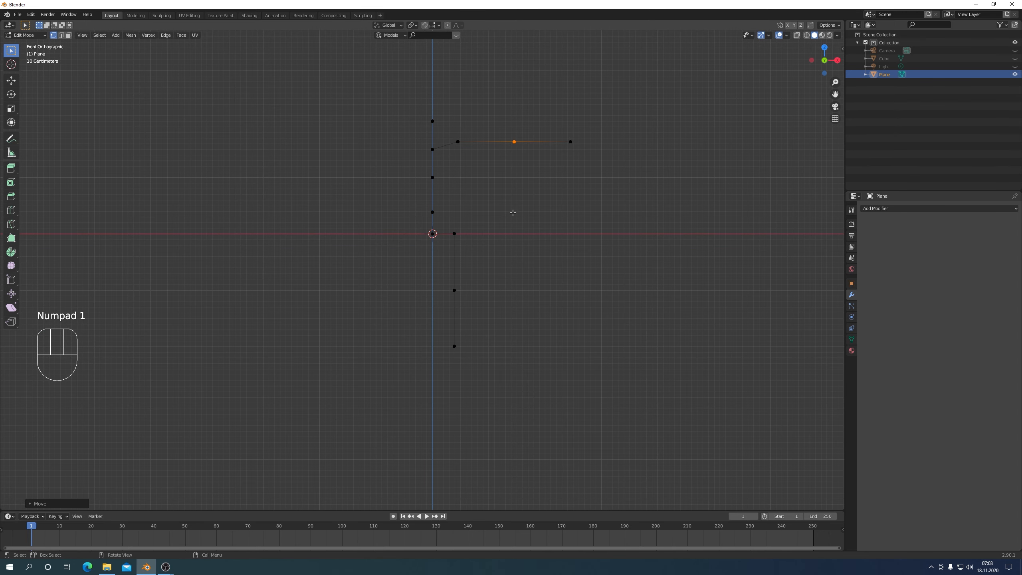
{"action": "middle_click_drag", "start_coordinate": [511, 212], "coordinate": [516, 234]}
{"action": "key", "text": "KP_1"}
{"action": "left_click", "coordinate": [879, 208]}
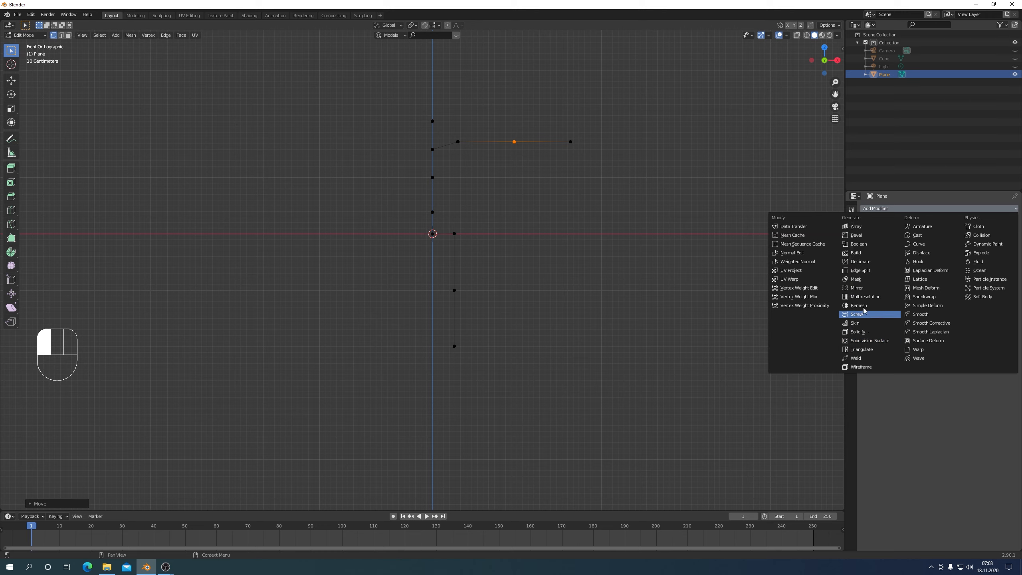
{"action": "left_click", "coordinate": [858, 288]}
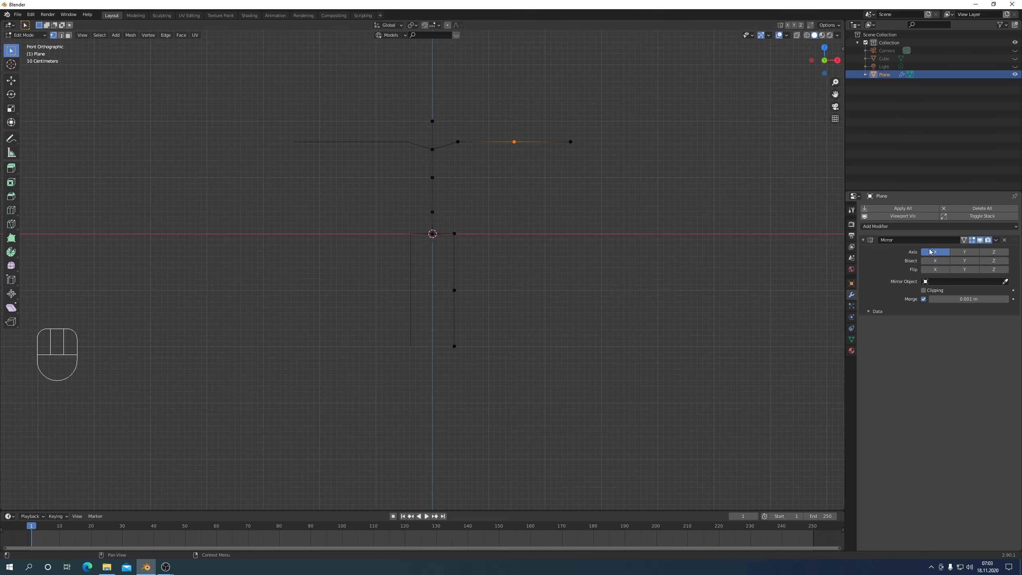
Step: Add a Skin modifier below the Mirror modifier and turn on X-ray display
{"action": "left_click", "coordinate": [915, 228]}
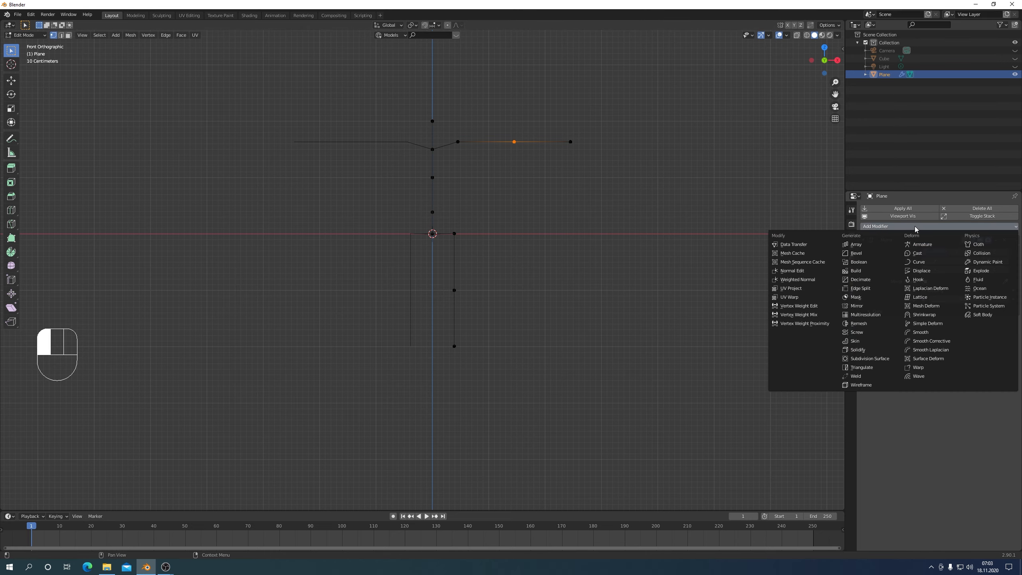
{"action": "left_click", "coordinate": [858, 341]}
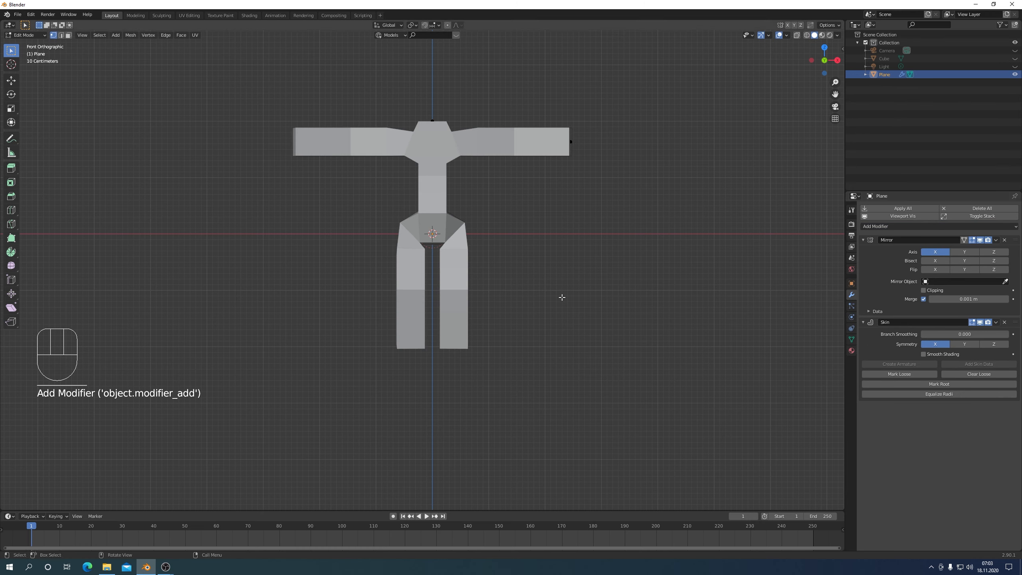
{"action": "left_click", "coordinate": [796, 36]}
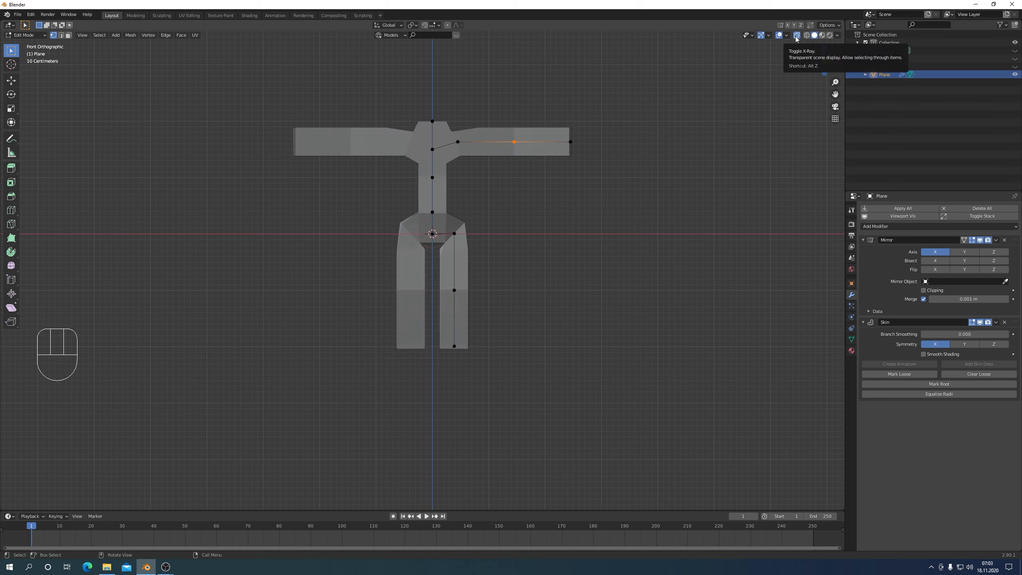
Step: Select all skeleton vertices and shrink their skin radius to roughly half with Skin Resize
{"action": "key", "text": "a"}
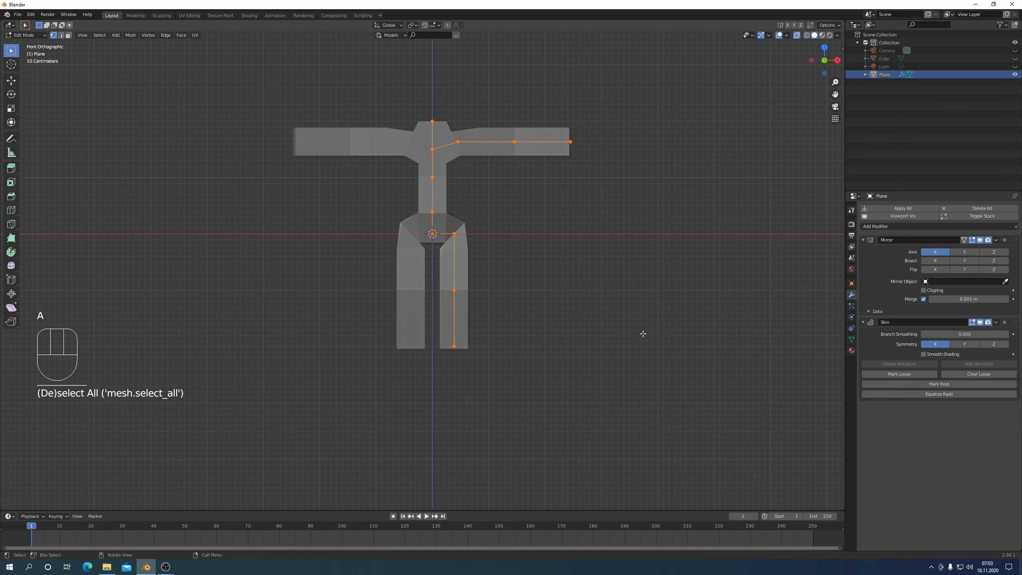
{"action": "key", "text": "ctrl+a"}
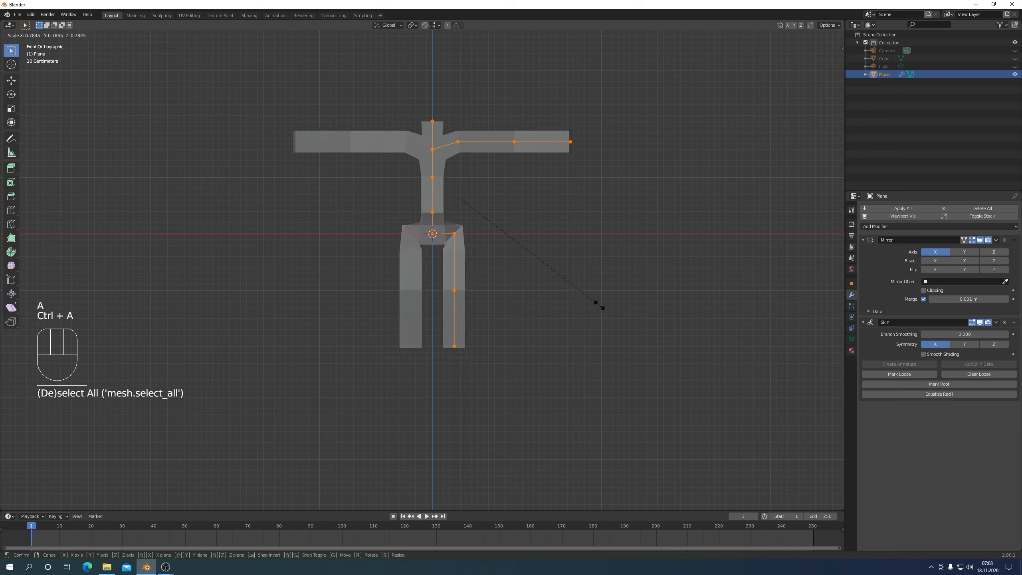
{"action": "left_click", "coordinate": [548, 278]}
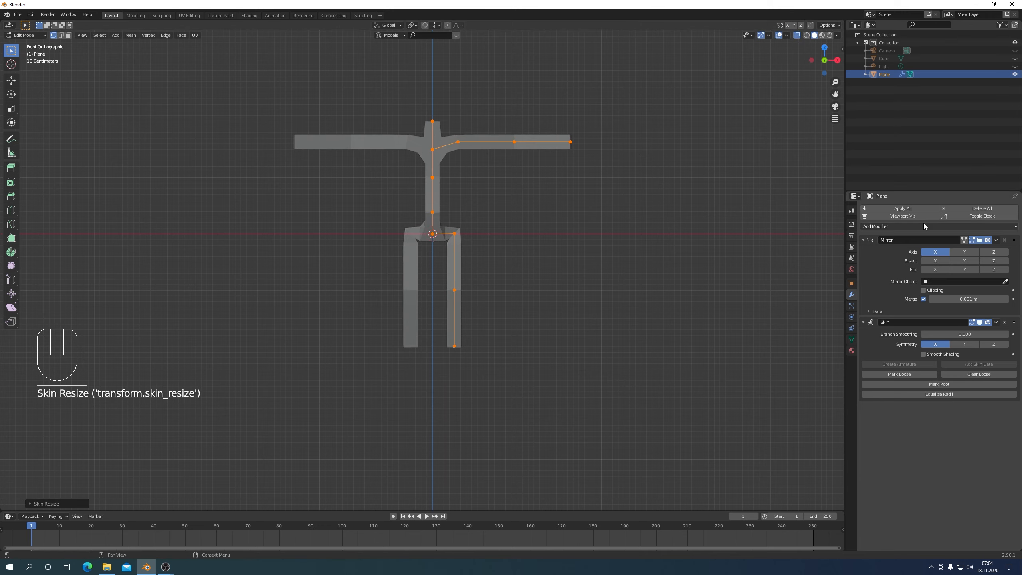
Step: Add a Subdivision Surface modifier below the Skin modifier and set its viewport levels to 2
{"action": "left_click", "coordinate": [923, 224]}
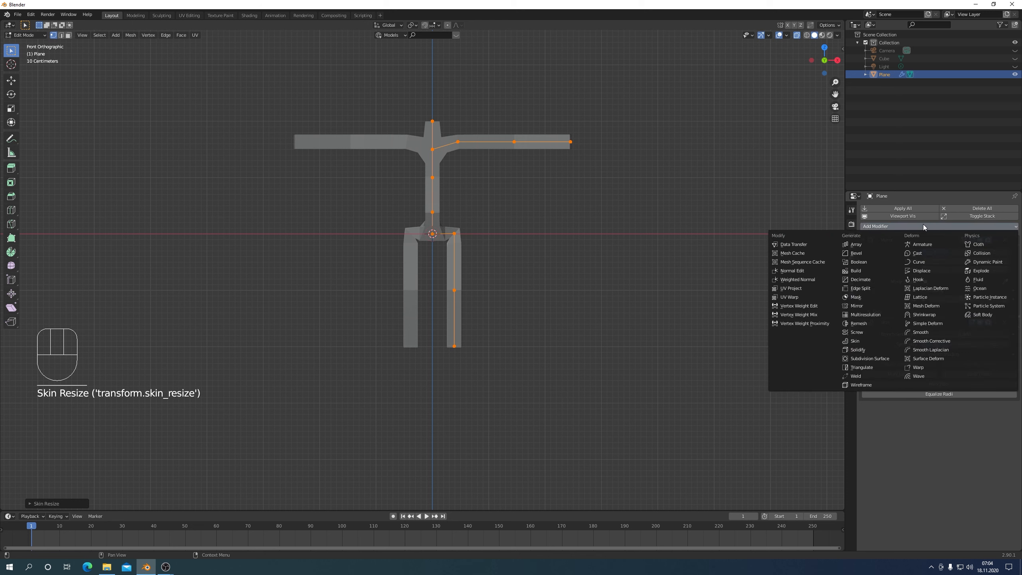
{"action": "left_click", "coordinate": [868, 358]}
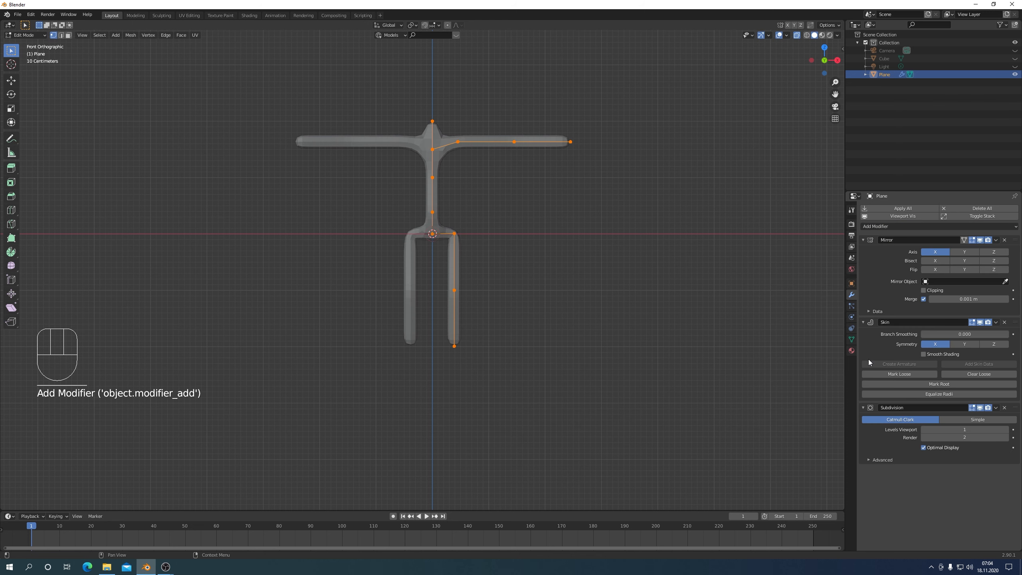
{"action": "left_click", "coordinate": [1007, 430]}
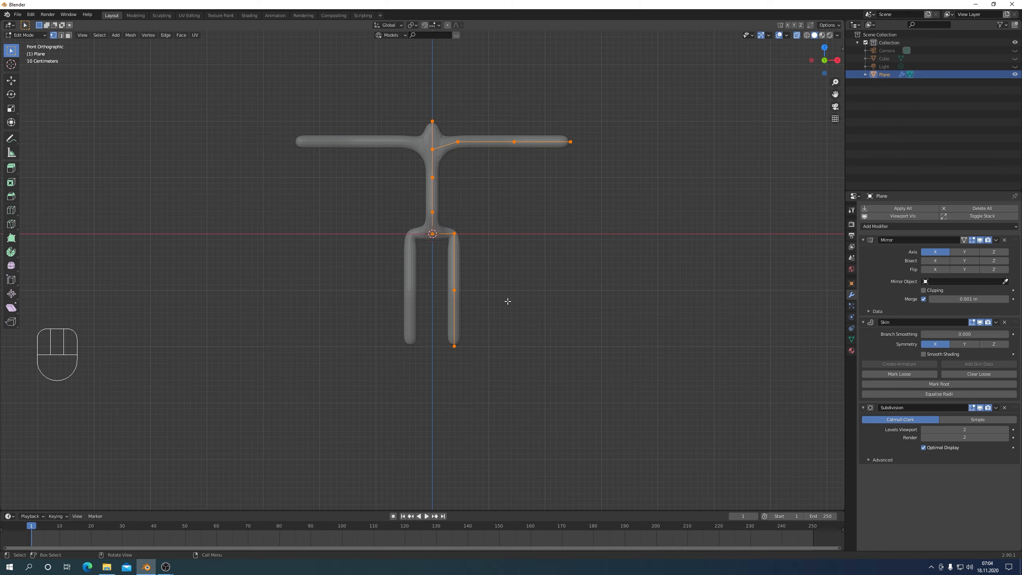
Step: In front view, roughly double the hip vertex's skin radius with Skin Resize and move it along X toward the centre line
{"action": "scroll", "coordinate": [507, 301], "scroll_direction": "up", "scroll_amount": 4}
{"action": "scroll", "coordinate": [508, 301], "scroll_direction": "down", "scroll_amount": 3}
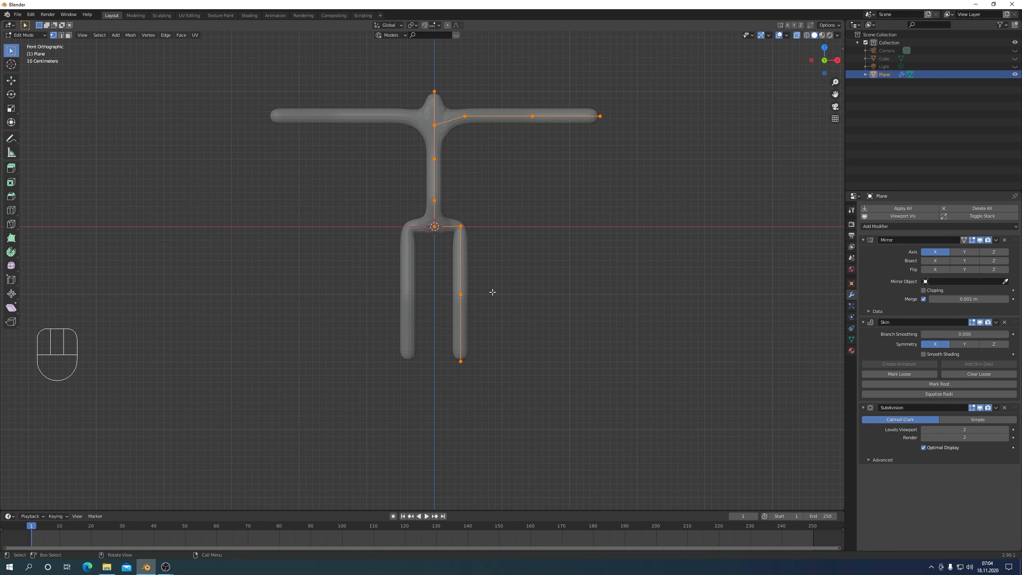
{"action": "middle_click_drag", "start_coordinate": [542, 292], "coordinate": [548, 313]}
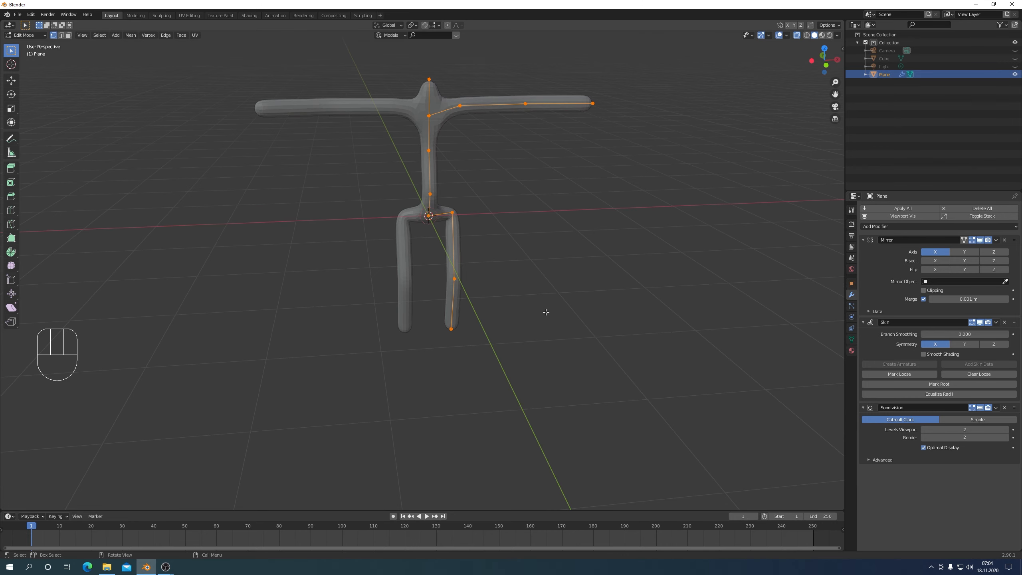
{"action": "key", "text": "KP_1"}
{"action": "scroll", "coordinate": [546, 312], "scroll_direction": "up", "scroll_amount": 2}
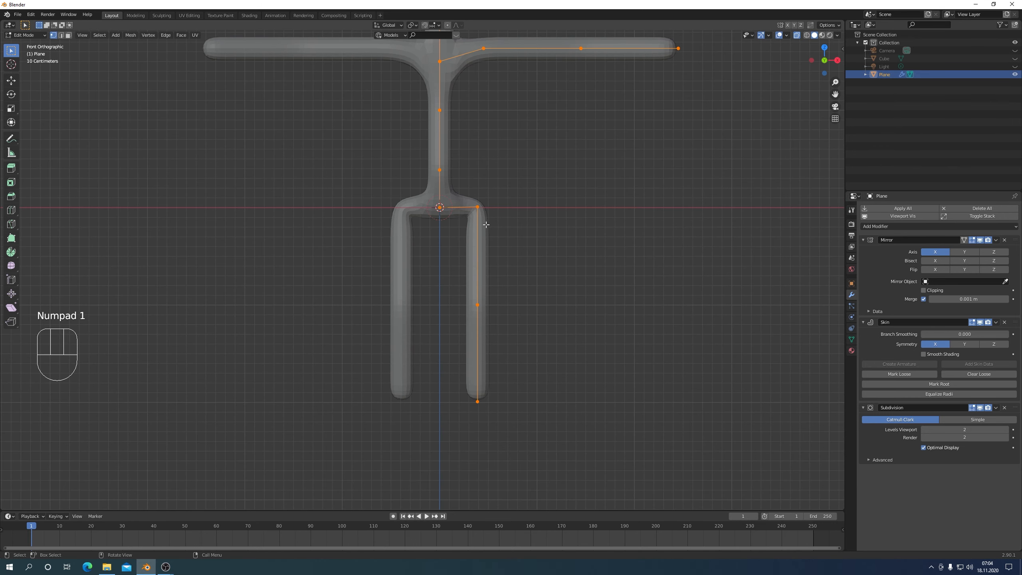
{"action": "left_click", "coordinate": [479, 207]}
{"action": "key", "text": "ctrl+a"}
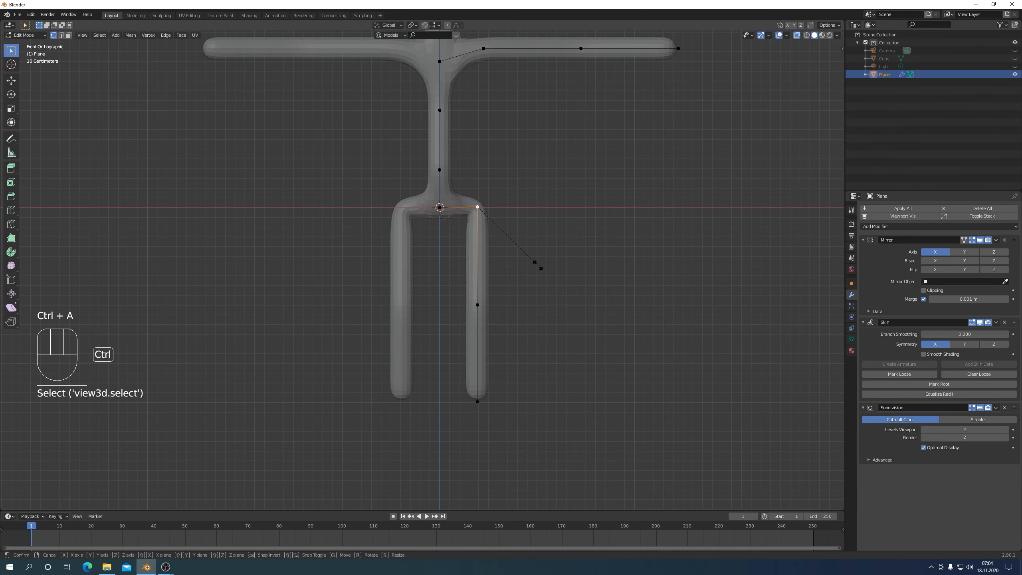
{"action": "left_click", "coordinate": [594, 334]}
{"action": "key", "text": "g"}
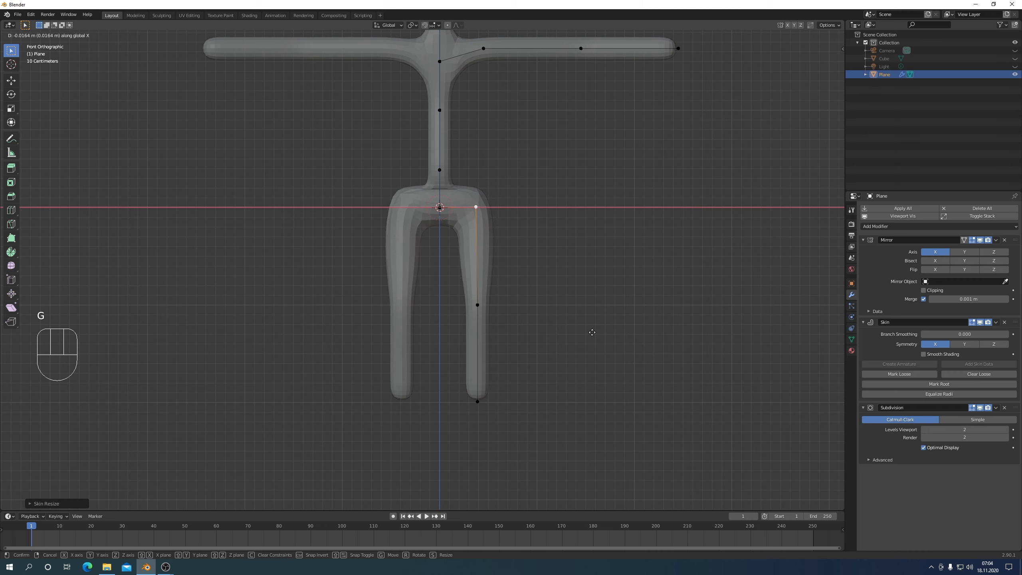
{"action": "left_click", "coordinate": [473, 195]}
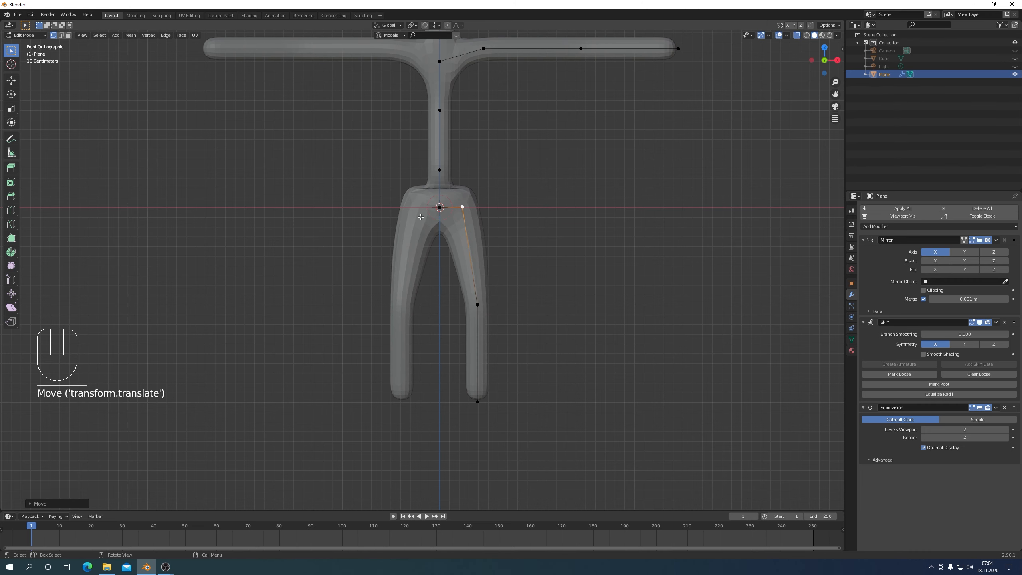
Step: Select the pelvis centre and lowest spine vertices and enlarge their skin radius to about twice with Skin Resize
{"action": "left_click", "coordinate": [440, 207]}
{"action": "left_click", "coordinate": [439, 173], "text": "shift"}
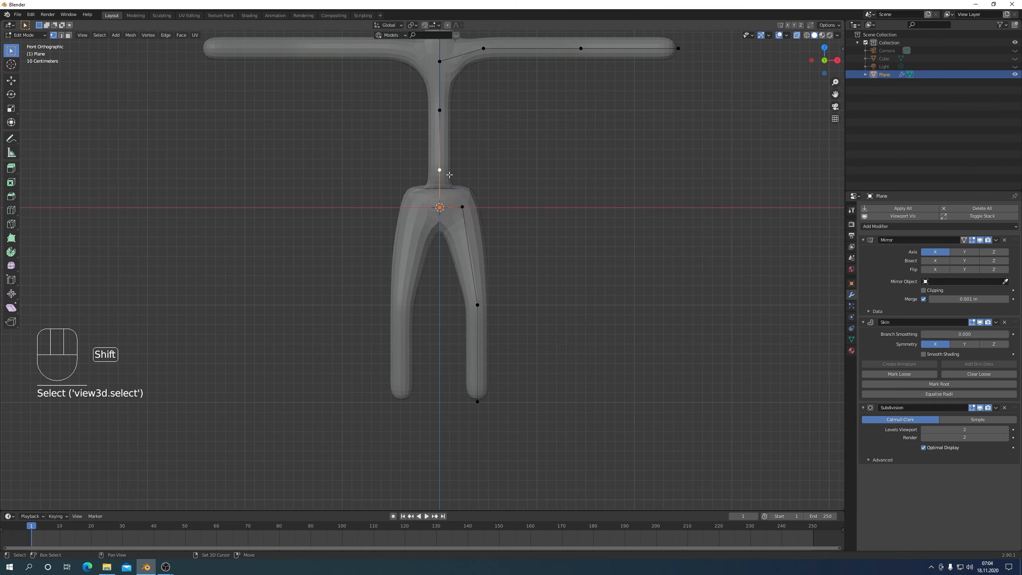
{"action": "key", "text": "ctrl+a"}
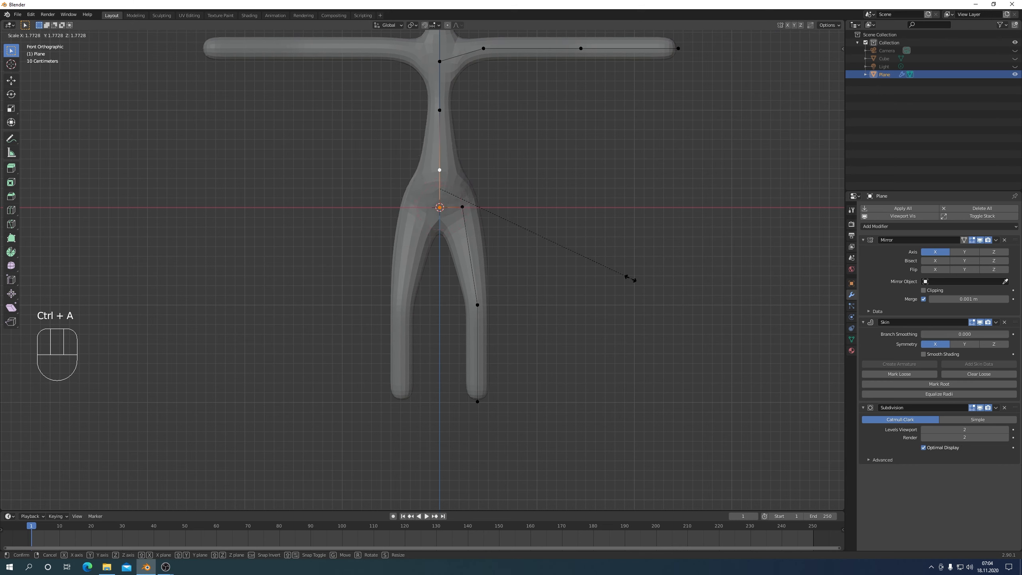
{"action": "left_click", "coordinate": [659, 302]}
Step: In front view, select the chest vertex below the neck joint and enlarge its skin radius to widen the upper torso
{"action": "middle_click_drag", "start_coordinate": [659, 302], "coordinate": [603, 286]}
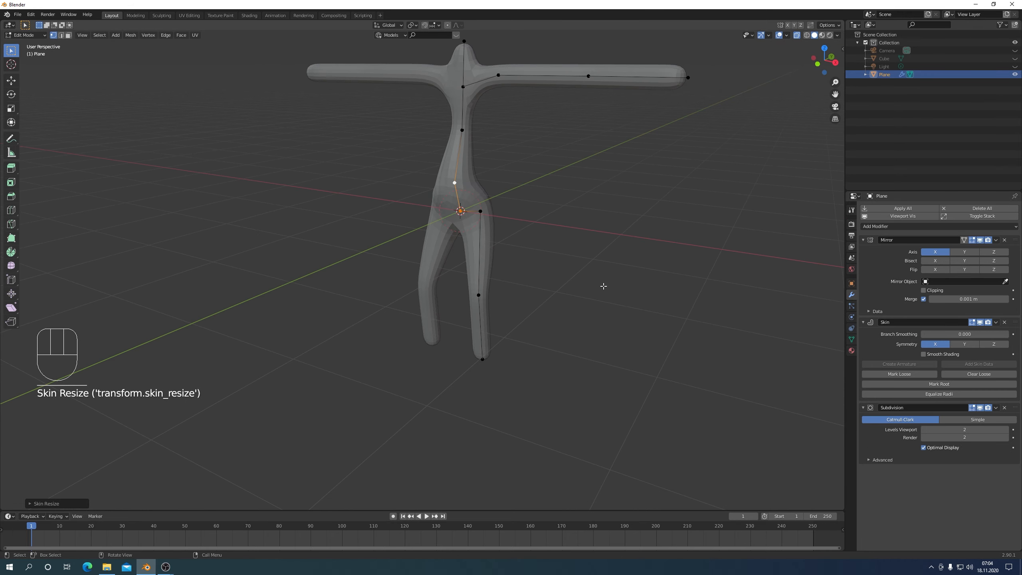
{"action": "key", "text": "KP_1"}
{"action": "scroll", "coordinate": [515, 169], "scroll_direction": "up", "scroll_amount": 2}
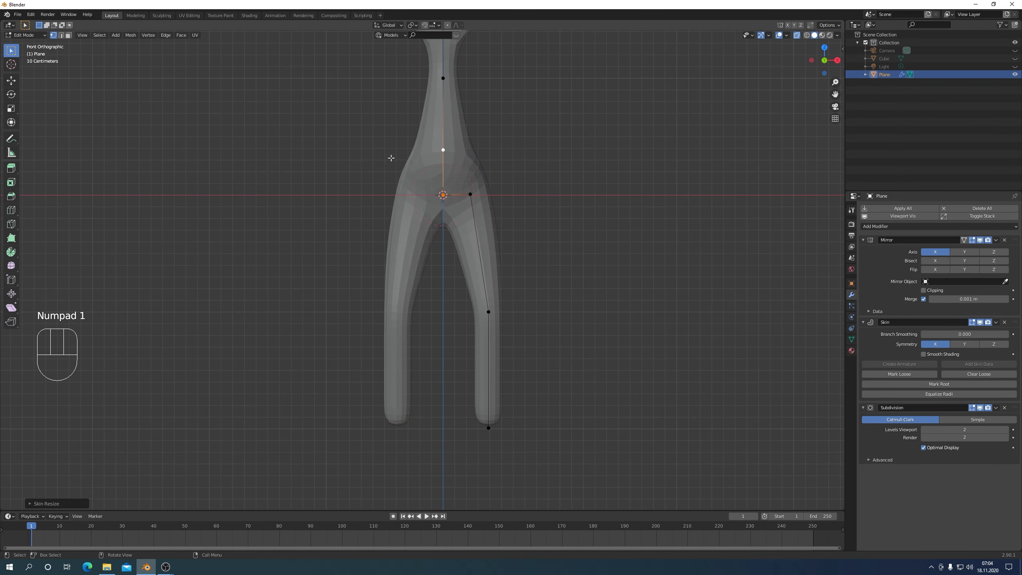
{"action": "scroll", "coordinate": [436, 177], "scroll_direction": "down", "scroll_amount": 2}
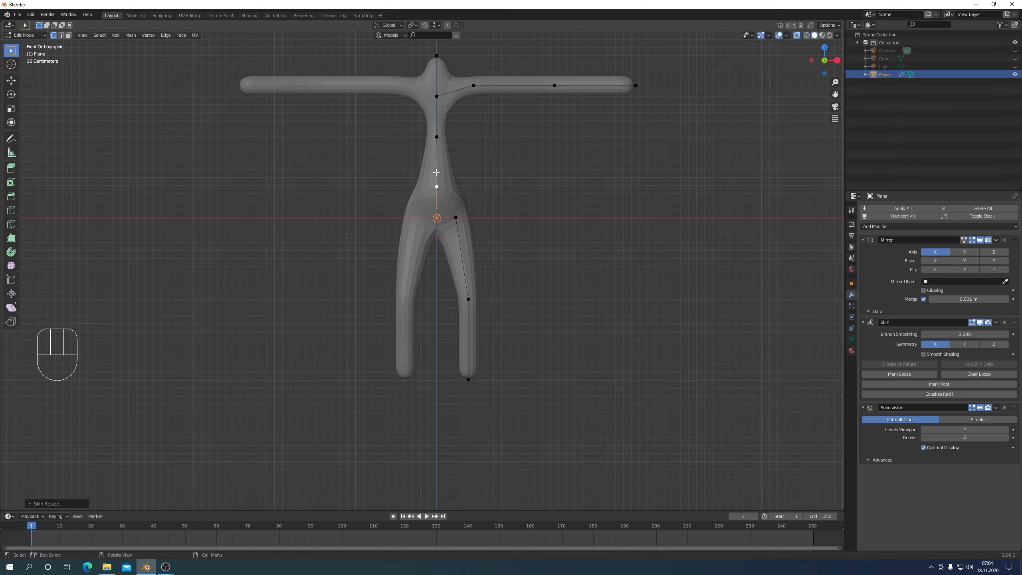
{"action": "left_click_drag", "start_coordinate": [406, 114], "coordinate": [473, 157]}
{"action": "key", "text": "ctrl+a"}
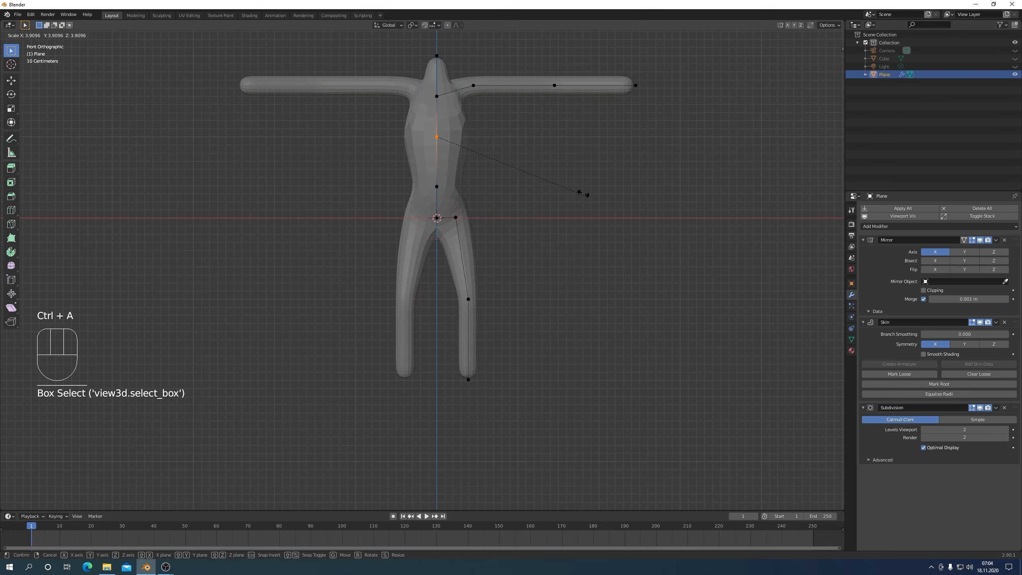
{"action": "left_click", "coordinate": [549, 172]}
Step: In right side view, extrude the ankle vertex forward in two segments, slightly down and then nearly horizontally, to form the foot
{"action": "middle_click_drag", "start_coordinate": [548, 171], "coordinate": [560, 201]}
{"action": "key", "text": "KP_1"}
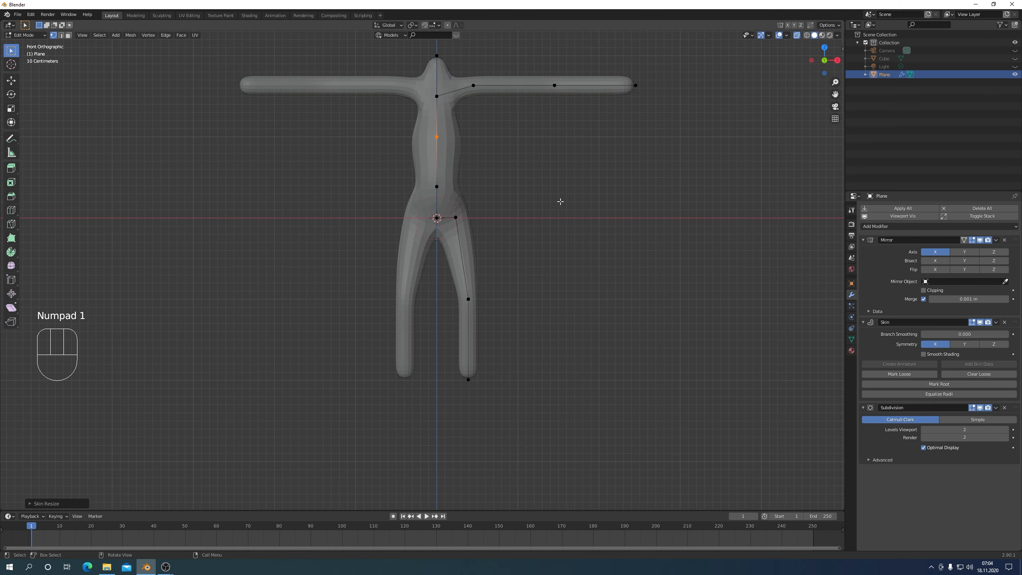
{"action": "left_click", "coordinate": [468, 378]}
{"action": "key", "text": "KP_3"}
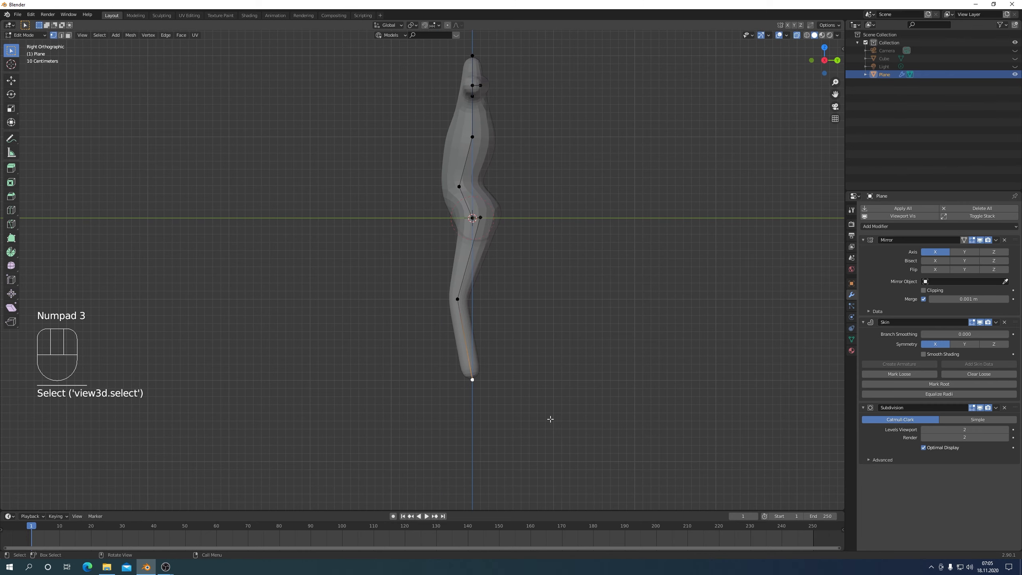
{"action": "middle_click_drag", "start_coordinate": [533, 414], "coordinate": [544, 341], "text": "shift"}
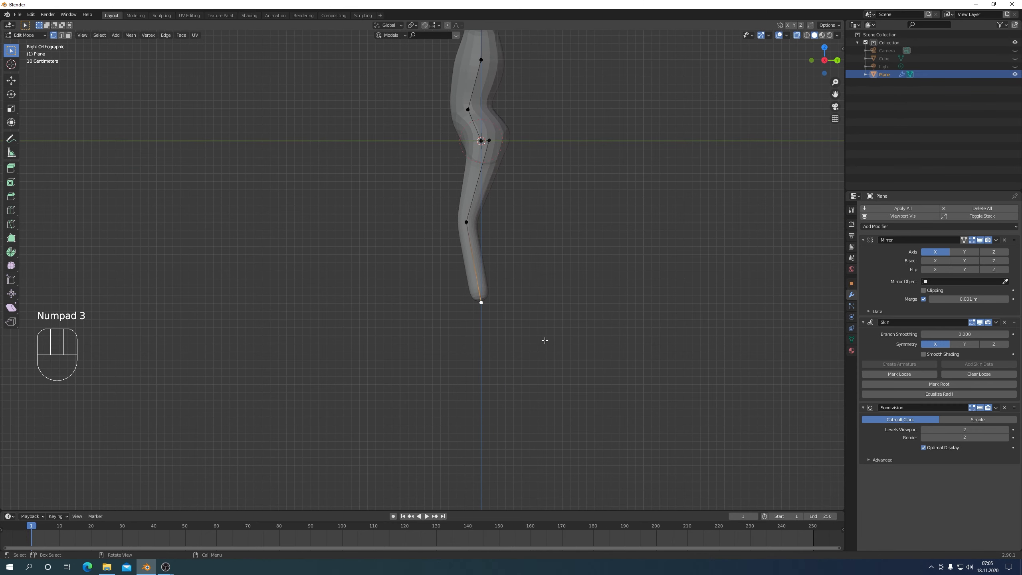
{"action": "key", "text": "e"}
{"action": "left_click", "coordinate": [525, 350]}
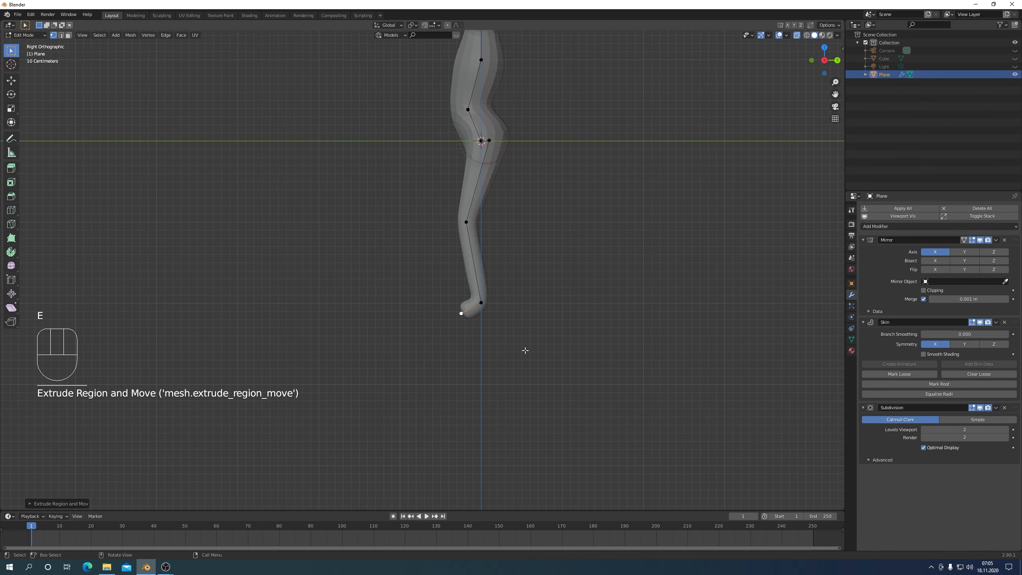
{"action": "key", "text": "e"}
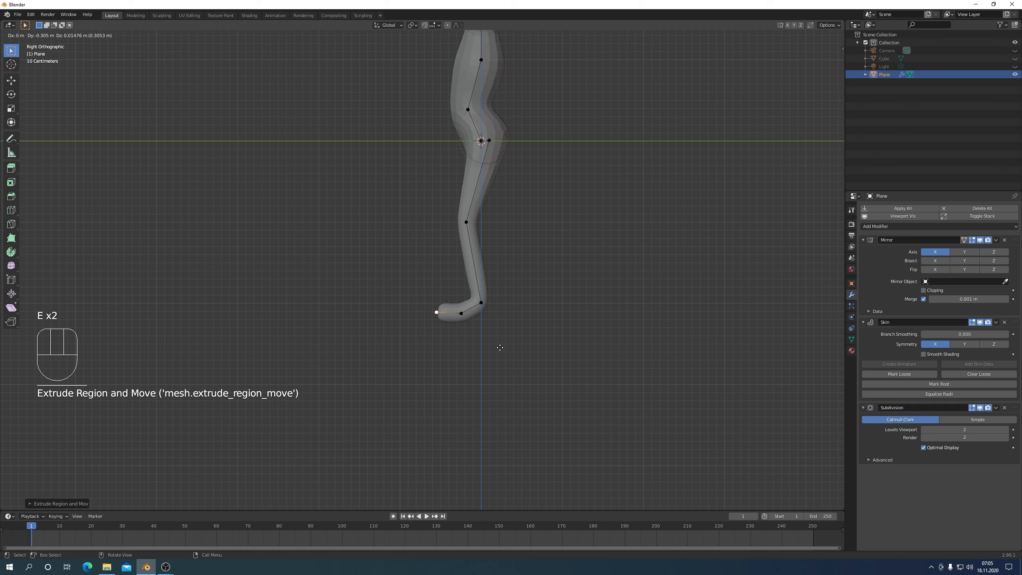
{"action": "left_click", "coordinate": [496, 351]}
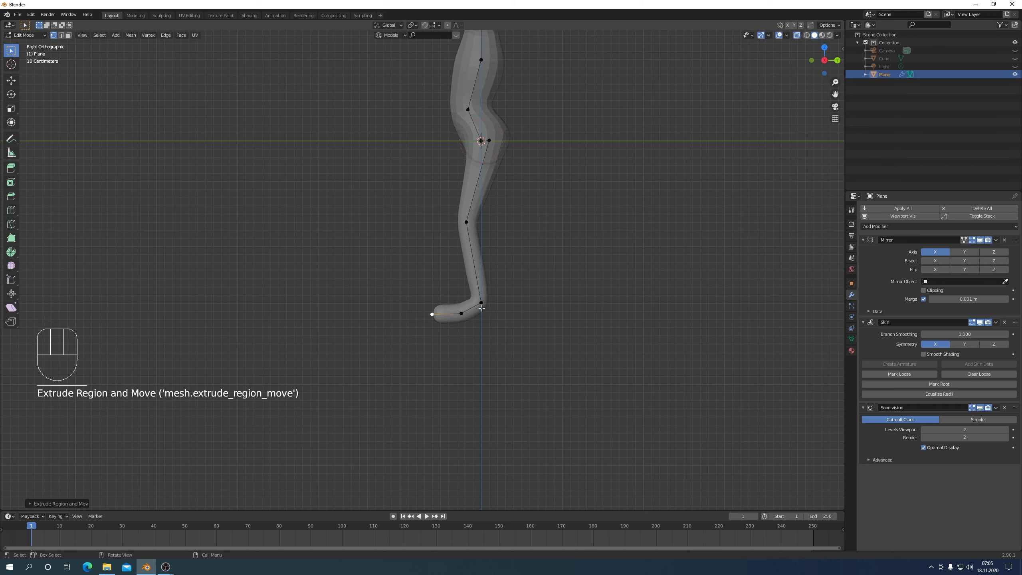
Step: Extrude the ankle vertex about 0.22 m backward and down to form the heel
{"action": "left_click", "coordinate": [496, 311]}
{"action": "key", "text": "e"}
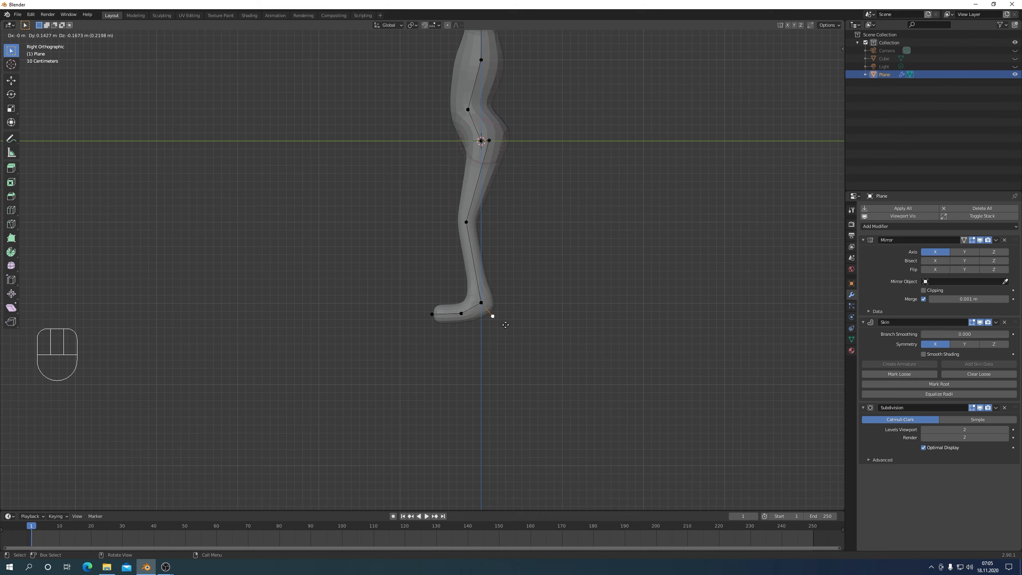
{"action": "left_click", "coordinate": [506, 324]}
Step: Select the middle foot vertex and widen its skin along the X axis to about 1.8 times
{"action": "middle_click_drag", "start_coordinate": [507, 322], "coordinate": [576, 373]}
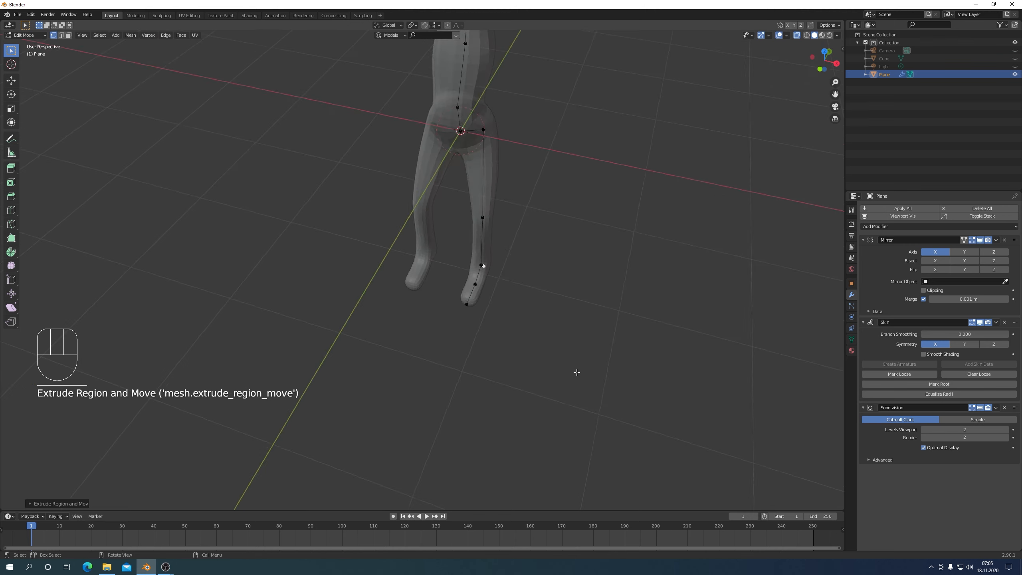
{"action": "scroll", "coordinate": [507, 305], "scroll_direction": "up", "scroll_amount": 3}
{"action": "left_click", "coordinate": [508, 294]}
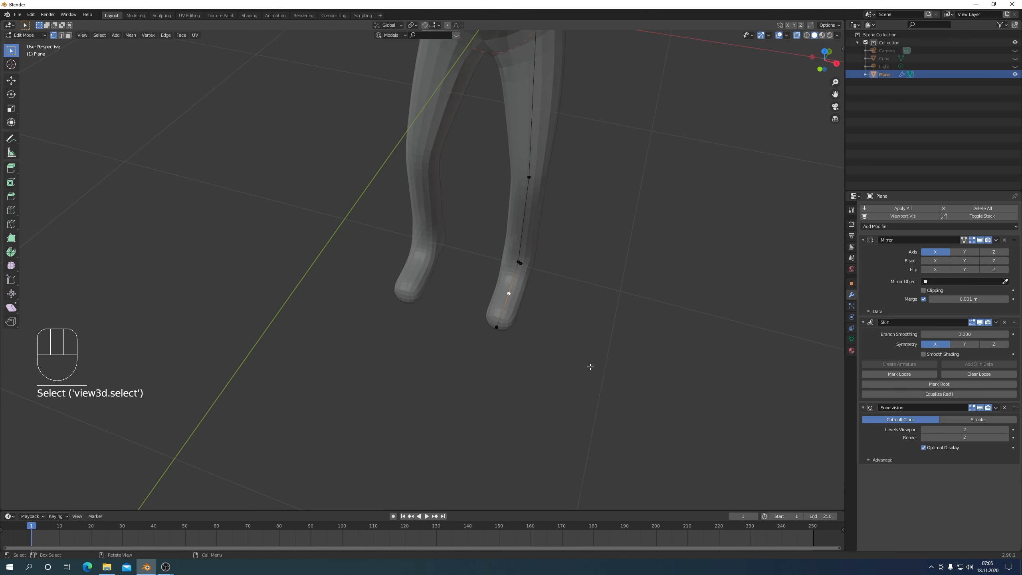
{"action": "key", "text": "ctrl+a"}
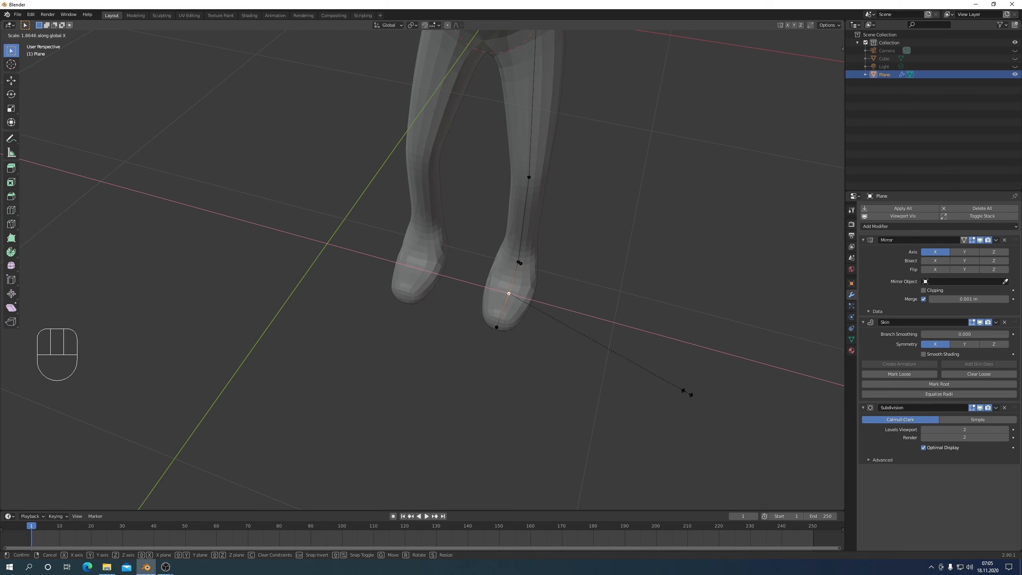
{"action": "left_click", "coordinate": [674, 387]}
Step: In top view, move the middle foot vertex slightly outward and forward
{"action": "key", "text": "KP_7"}
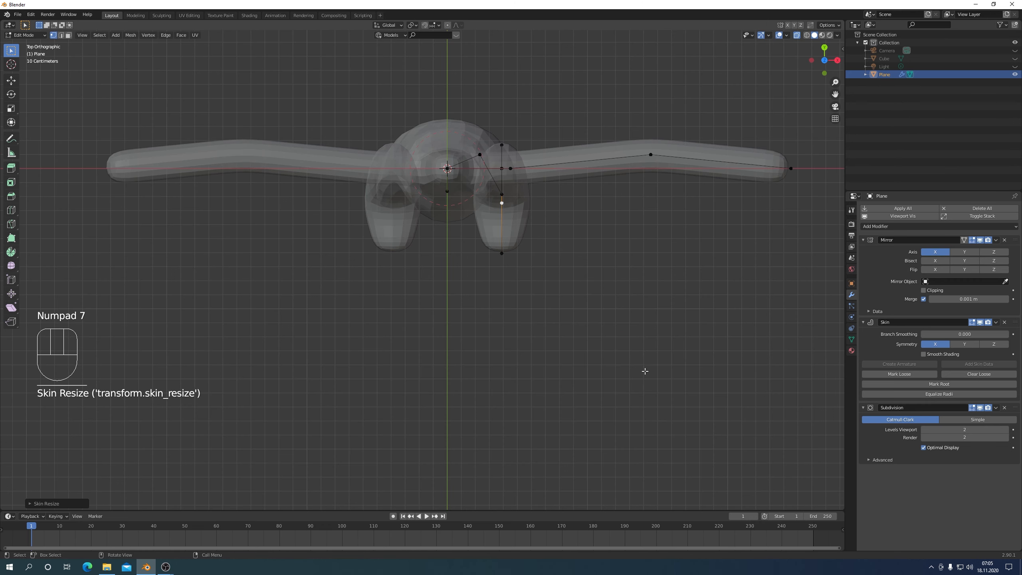
{"action": "key", "text": "g"}
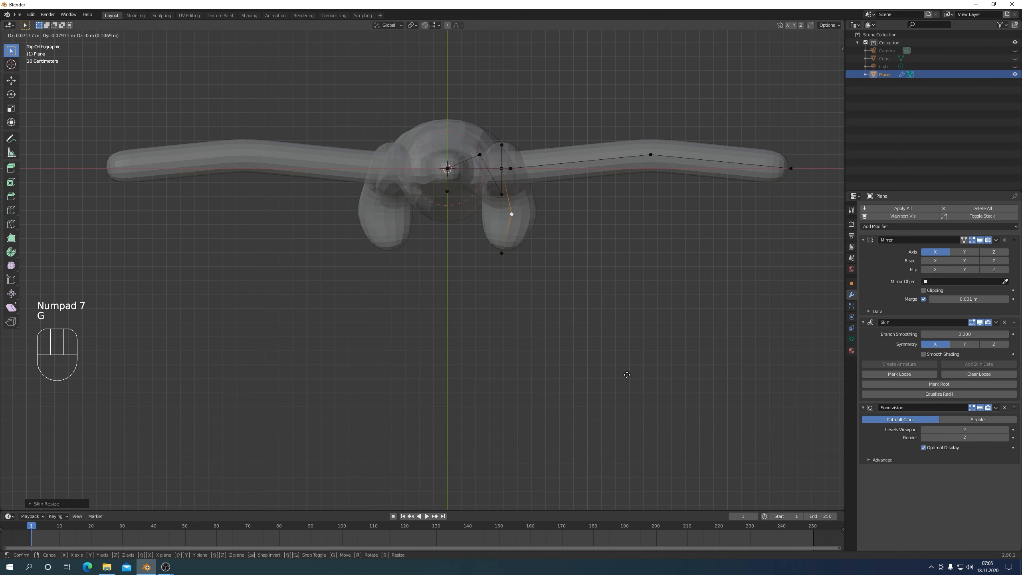
{"action": "left_click", "coordinate": [582, 362]}
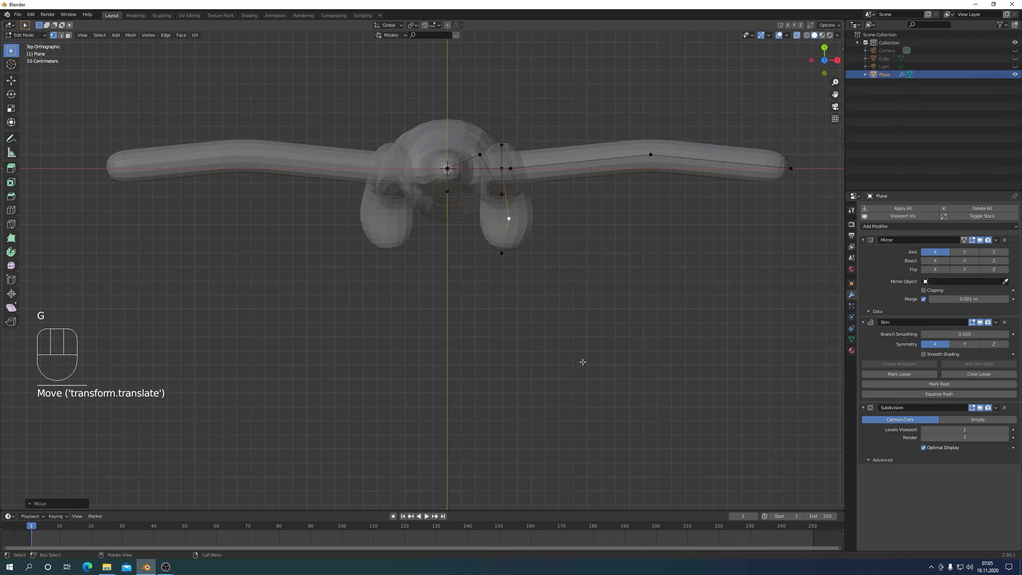
Step: Select the toe-tip vertex and shrink its skin radius with Skin Resize to taper the front of the foot
{"action": "left_click", "coordinate": [502, 252]}
{"action": "key", "text": "ctrl+a"}
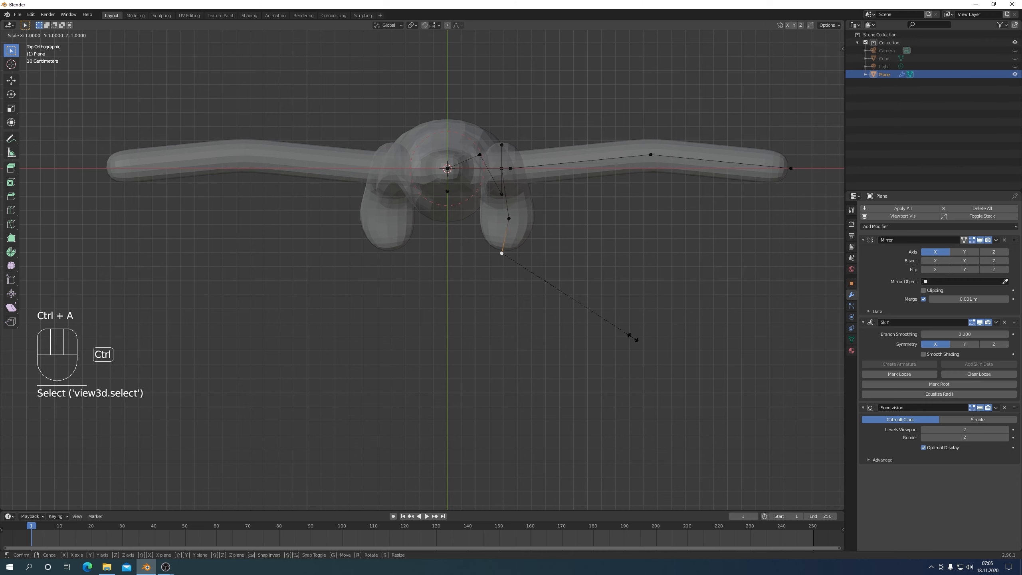
{"action": "left_click", "coordinate": [535, 261]}
Step: Add the middle foot vertex to the toe-tip selection and, in side view, shrink their skin radius to roughly two-thirds
{"action": "left_click", "coordinate": [509, 219], "text": "shift"}
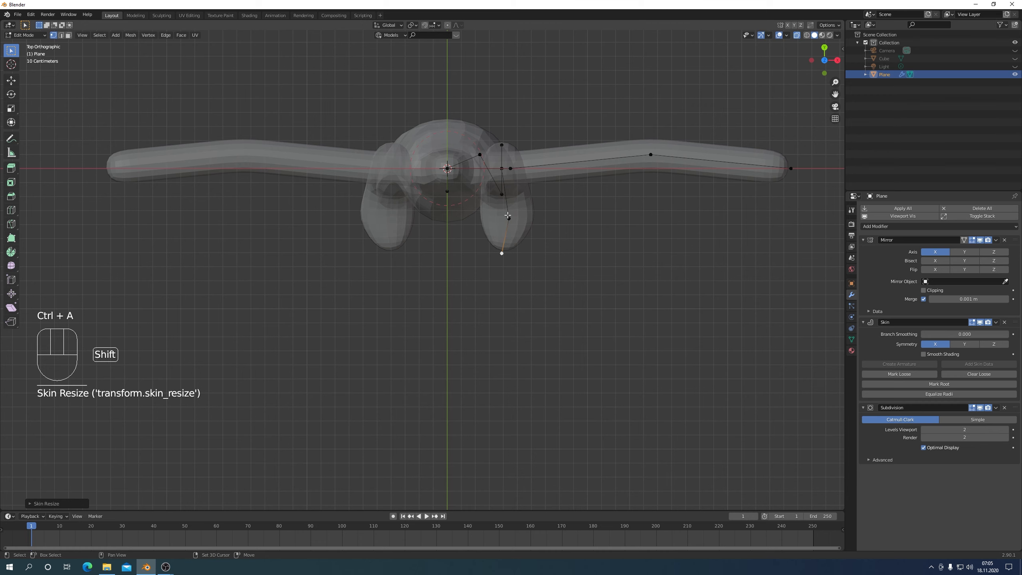
{"action": "key", "text": "KP_3"}
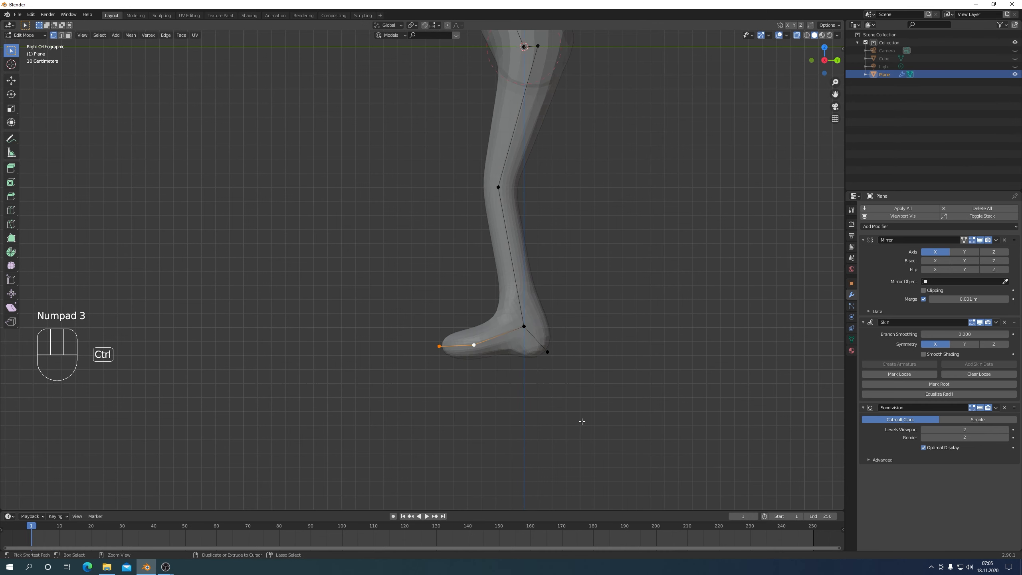
{"action": "key", "text": "ctrl+a"}
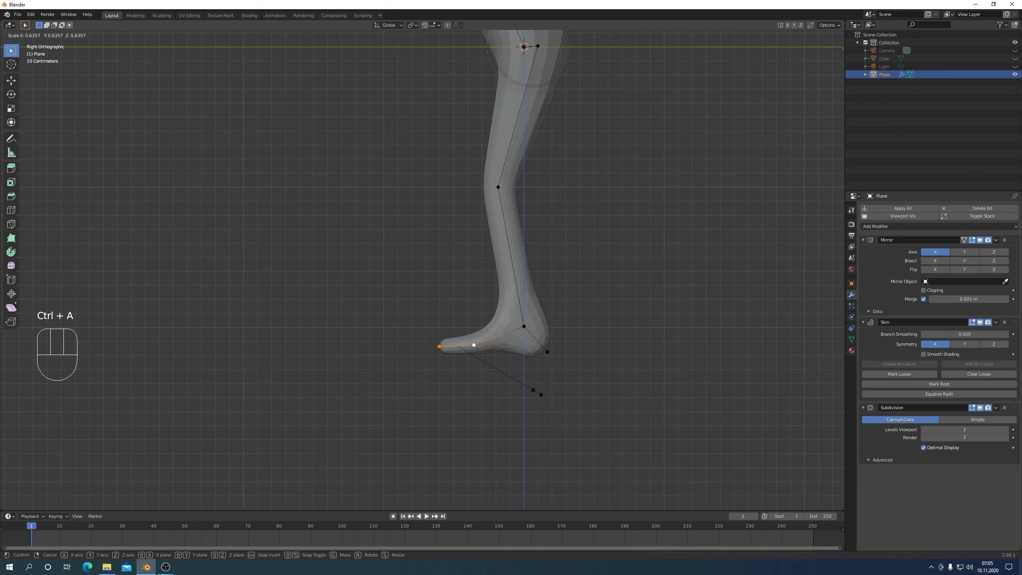
{"action": "left_click", "coordinate": [549, 399]}
Step: Back in right side view, select the heel vertex and shrink its skin radius to roughly two-thirds
{"action": "middle_click_drag", "start_coordinate": [550, 399], "coordinate": [557, 376]}
{"action": "key", "text": "KP_3"}
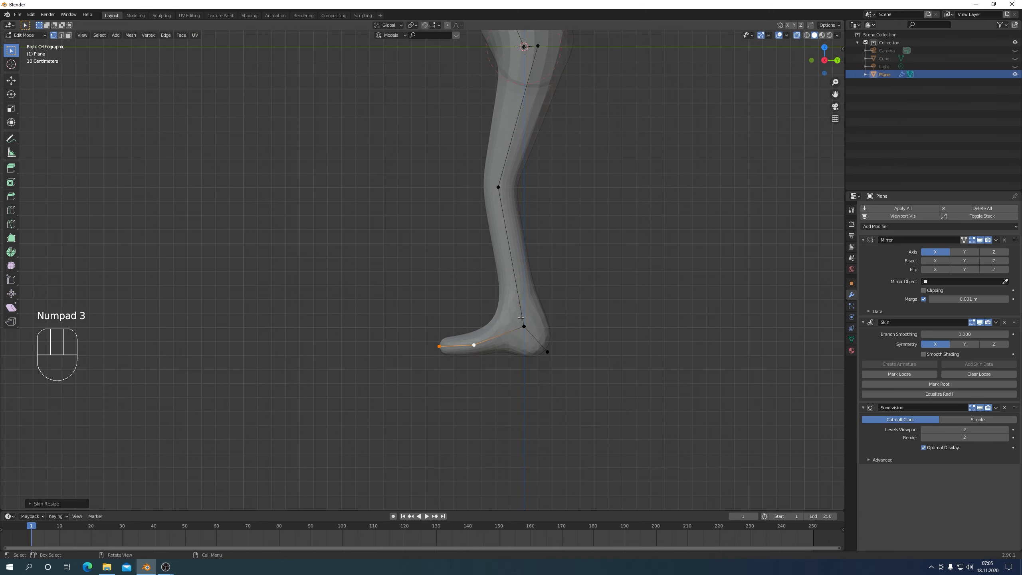
{"action": "left_click", "coordinate": [548, 351]}
{"action": "key", "text": "ctrl+a"}
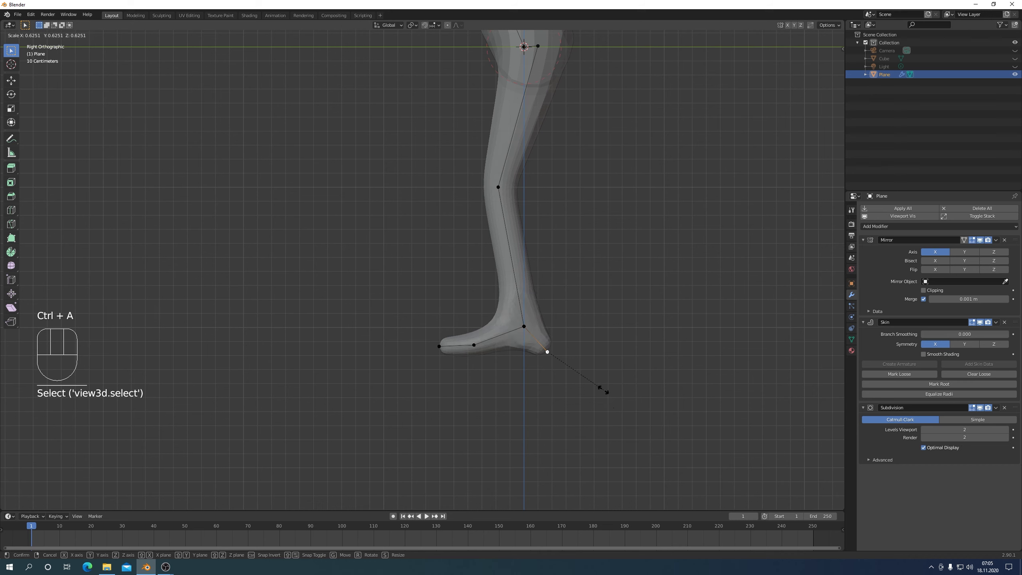
{"action": "left_click", "coordinate": [610, 397]}
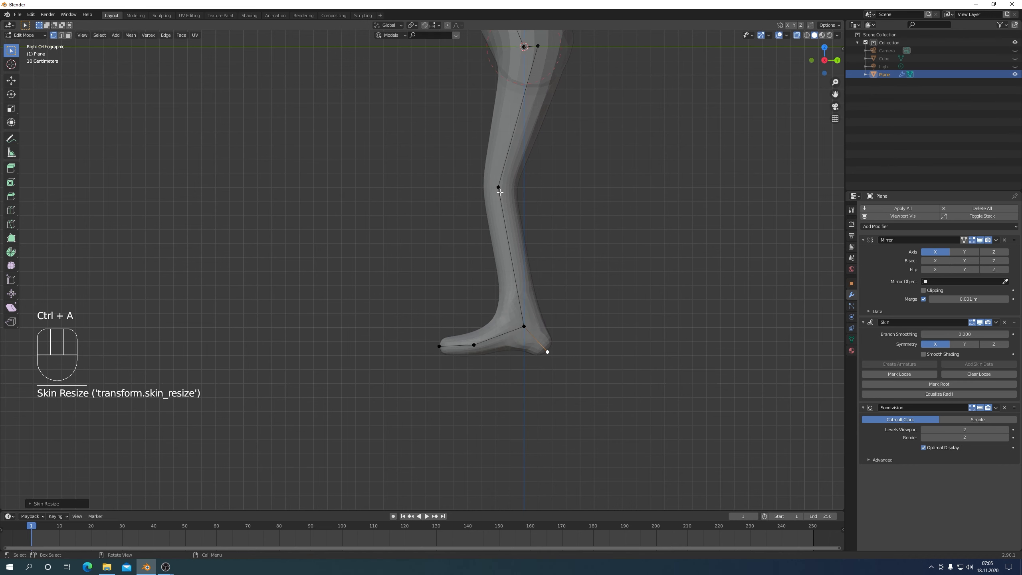
Step: Subdivide the lower leg edge between the knee and ankle vertices with 2 cuts
{"action": "left_click", "coordinate": [499, 188], "text": "shift"}
{"action": "left_click", "coordinate": [523, 325], "text": "shift"}
{"action": "right_click", "coordinate": [566, 255]}
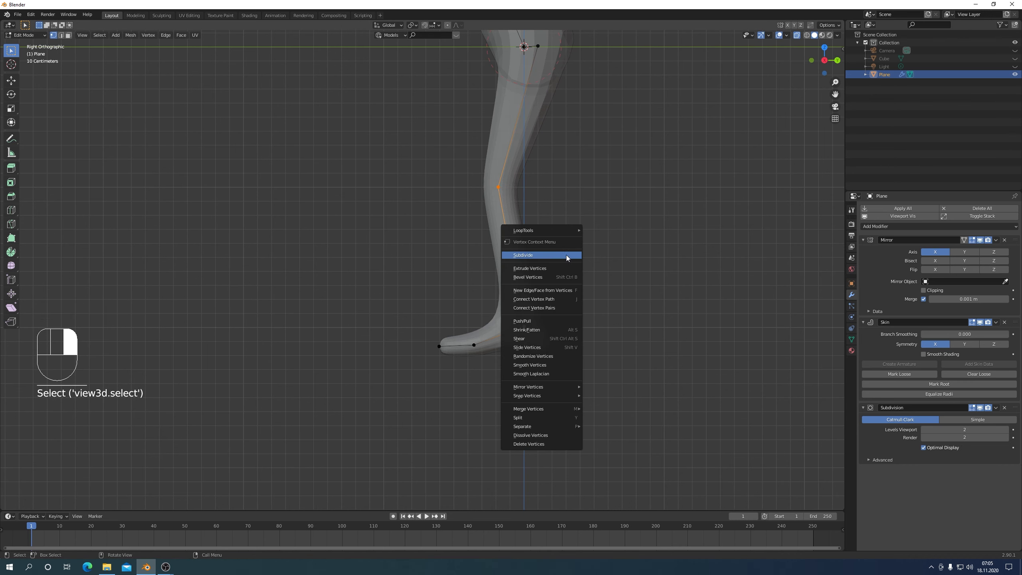
{"action": "left_click", "coordinate": [541, 255]}
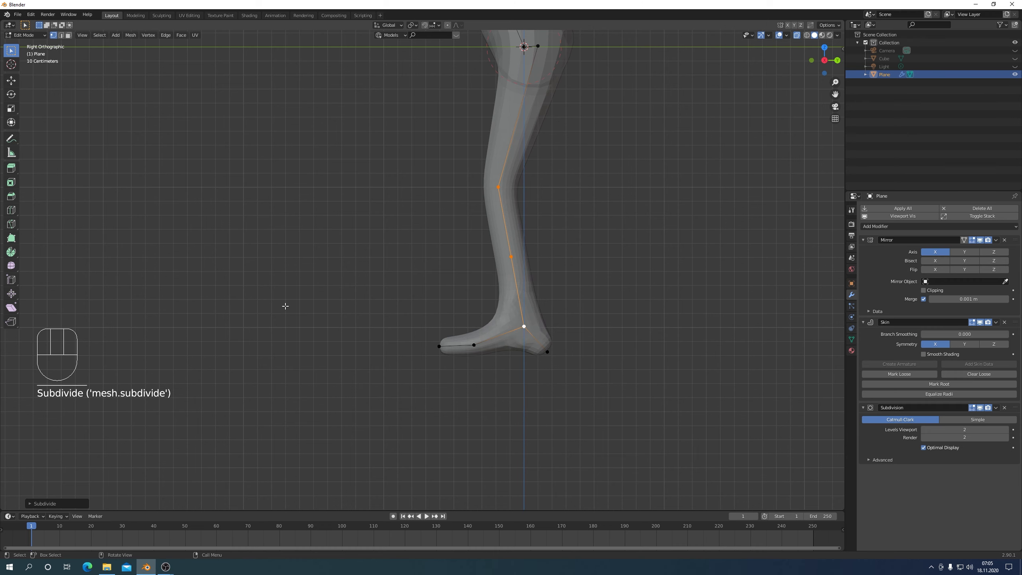
{"action": "left_click", "coordinate": [34, 504]}
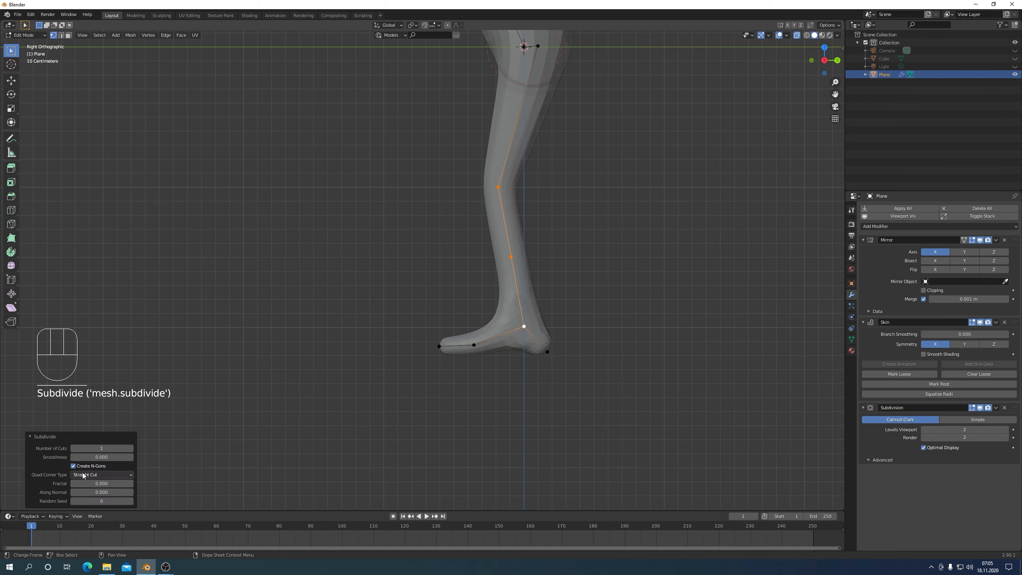
{"action": "left_click", "coordinate": [130, 448]}
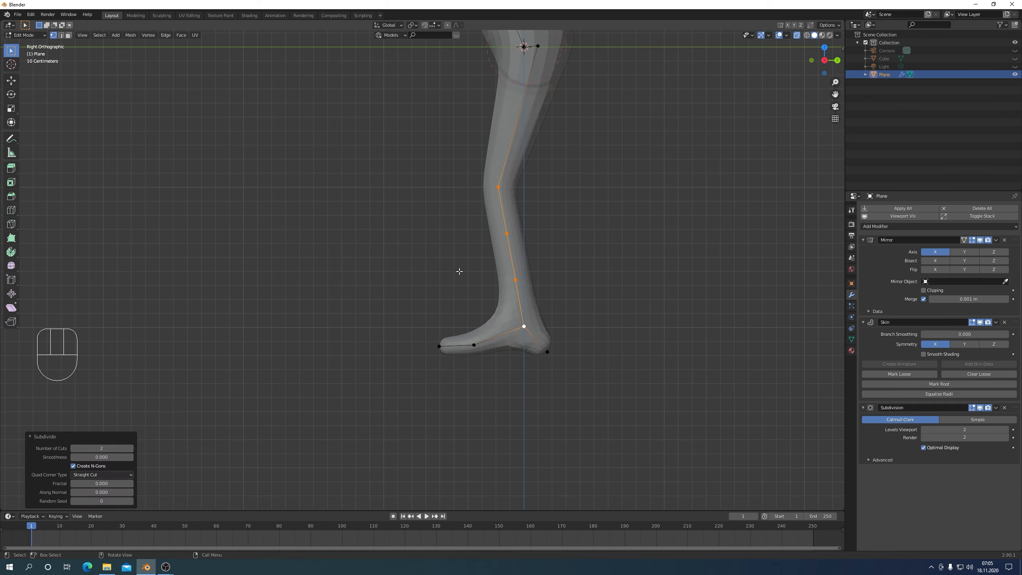
Step: Move the upper new shin vertex about 0.06 m backward and 0.16 m up, just below the knee, to form the calf
{"action": "left_click", "coordinate": [508, 234]}
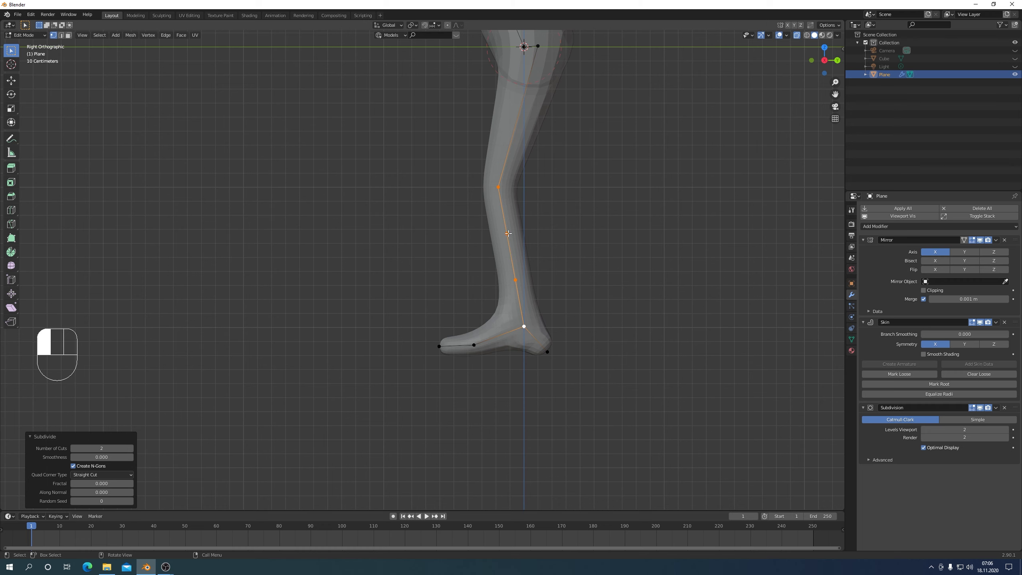
{"action": "key", "text": "g"}
{"action": "left_click", "coordinate": [568, 253]}
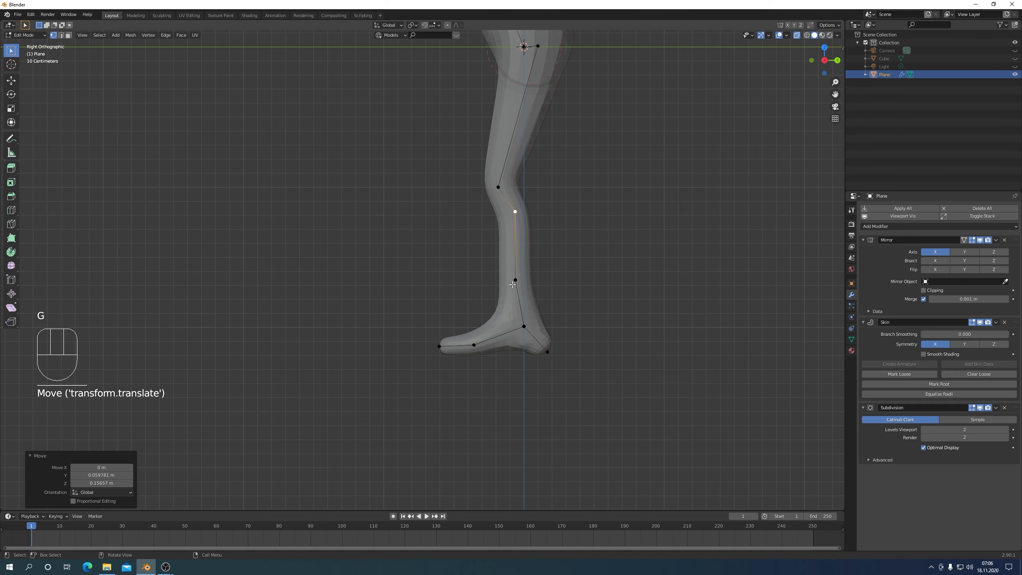
Step: Move the lower shin vertex about 0.07 m backward and 0.19 m down, just above the ankle, and scale its skin radius to about 0.54
{"action": "left_click", "coordinate": [513, 281]}
{"action": "key", "text": "g"}
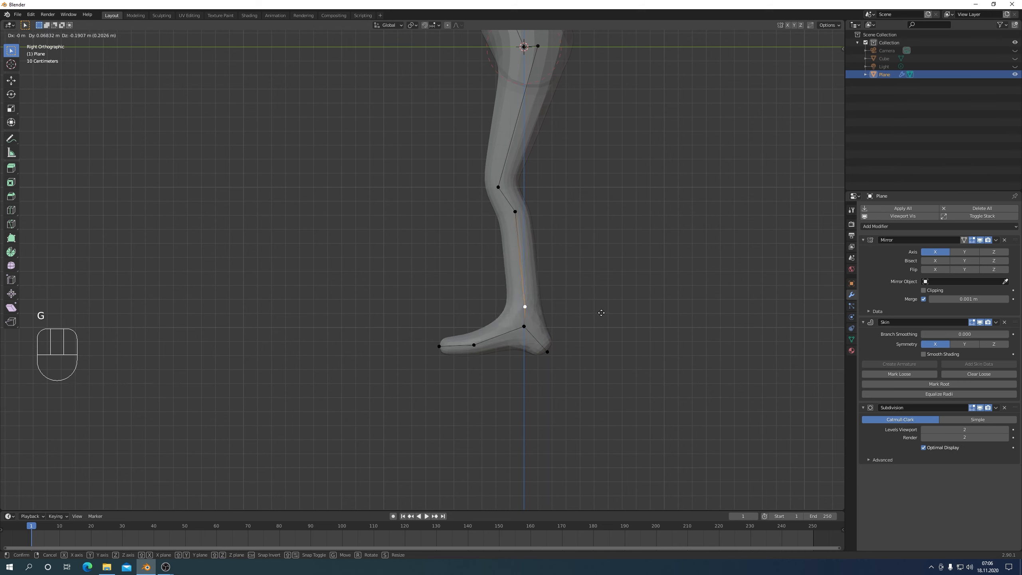
{"action": "left_click", "coordinate": [601, 313]}
{"action": "key", "text": "ctrl+a"}
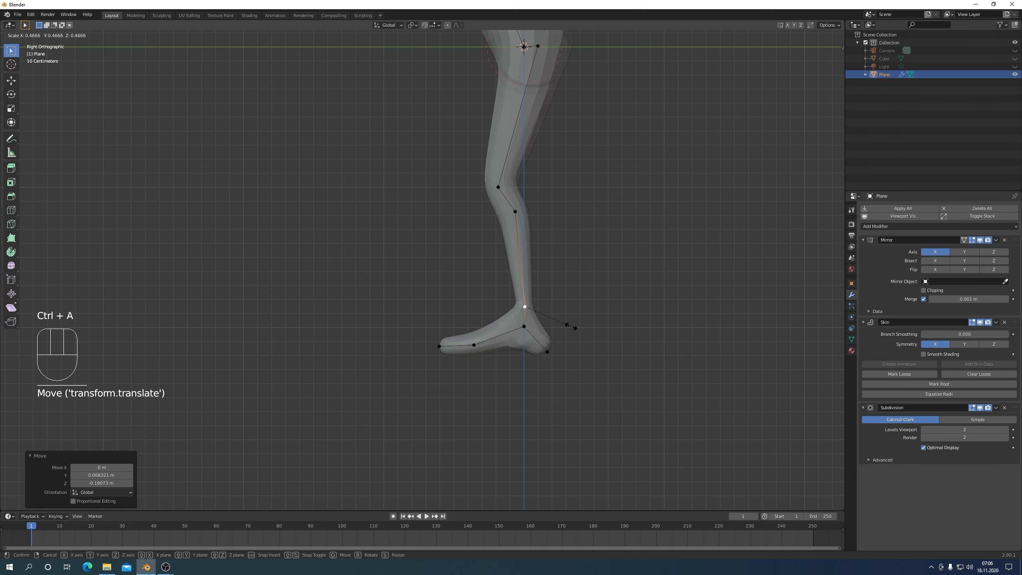
{"action": "left_click", "coordinate": [568, 328]}
{"action": "middle_click_drag", "start_coordinate": [567, 328], "coordinate": [639, 341]}
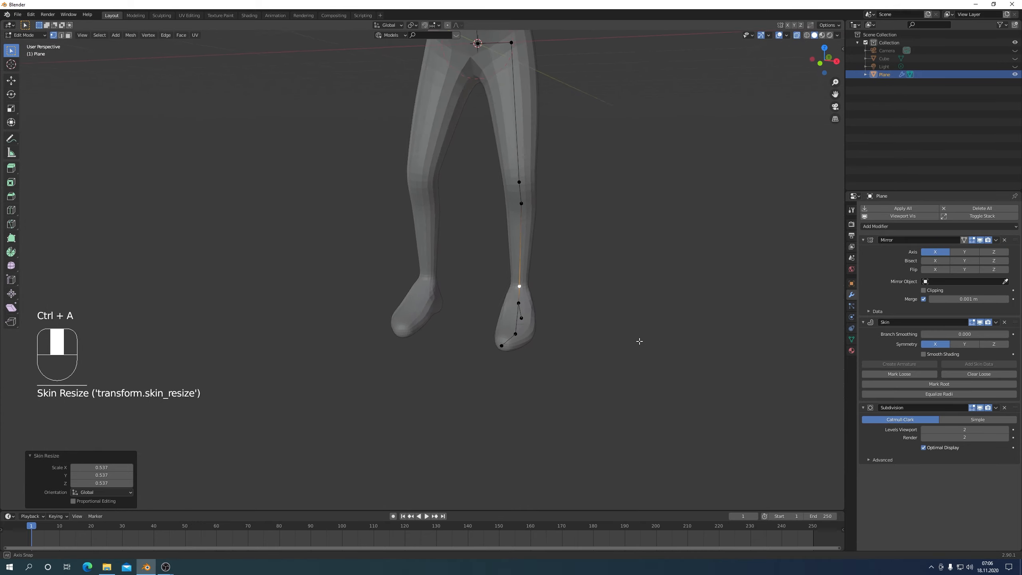
Step: Enlarge the skin radius of the calf vertex below the knee with two Skin Resizes, about 1.2 and about 1.28
{"action": "left_click", "coordinate": [526, 205]}
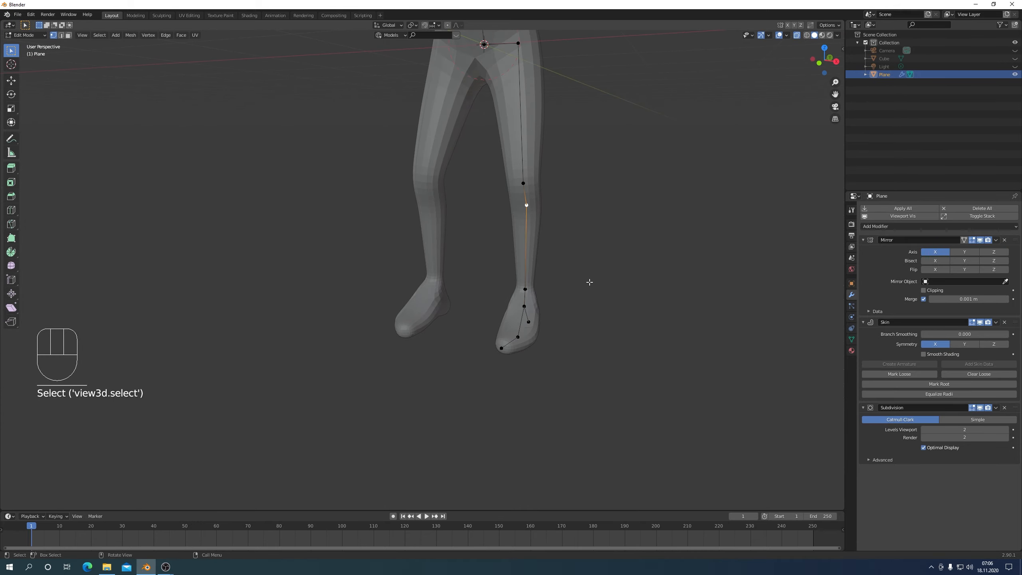
{"action": "key", "text": "ctrl+a"}
{"action": "key", "text": "x"}
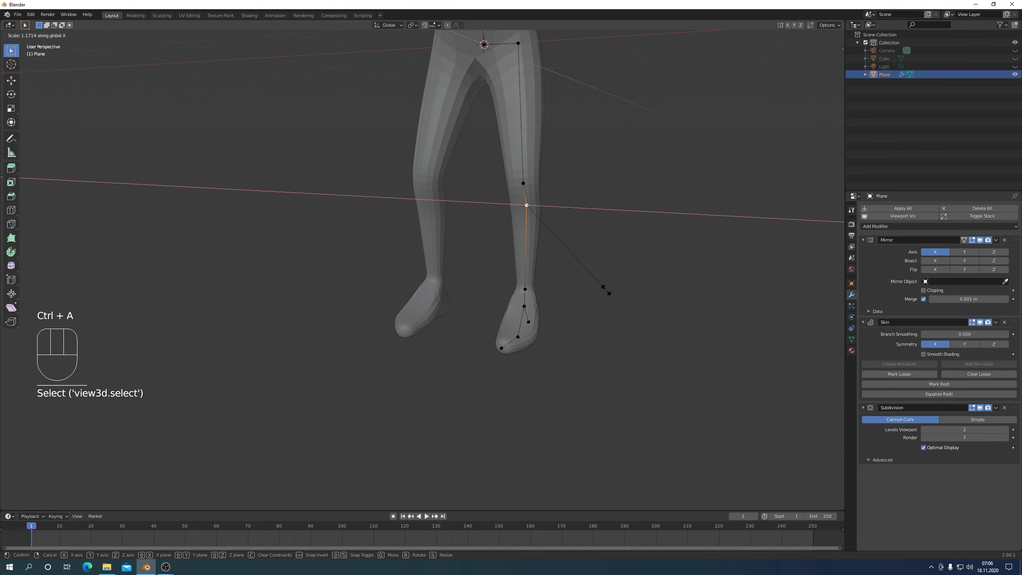
{"action": "left_click", "coordinate": [607, 290]}
{"action": "key", "text": "ctrl+a"}
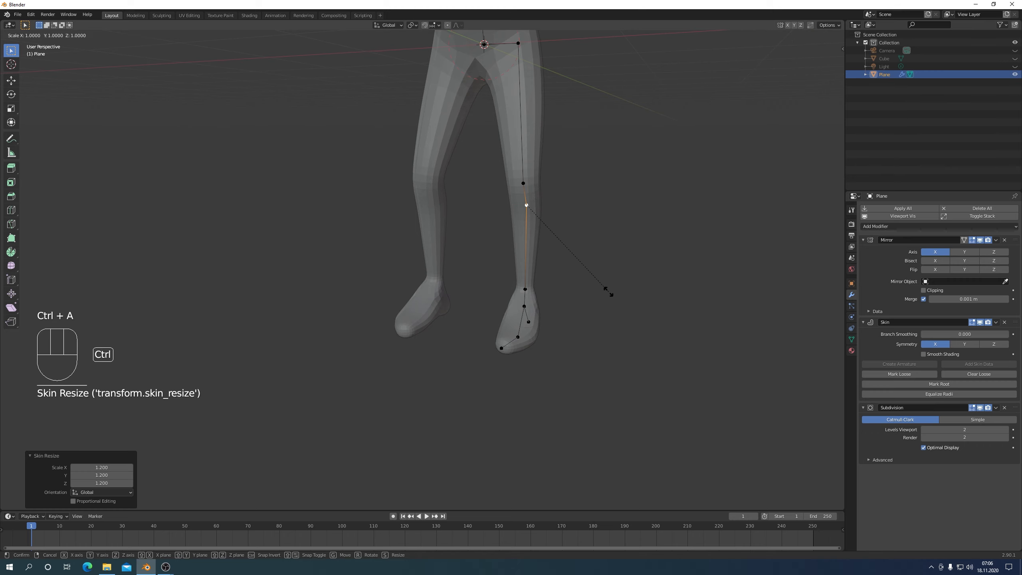
{"action": "left_click", "coordinate": [637, 310]}
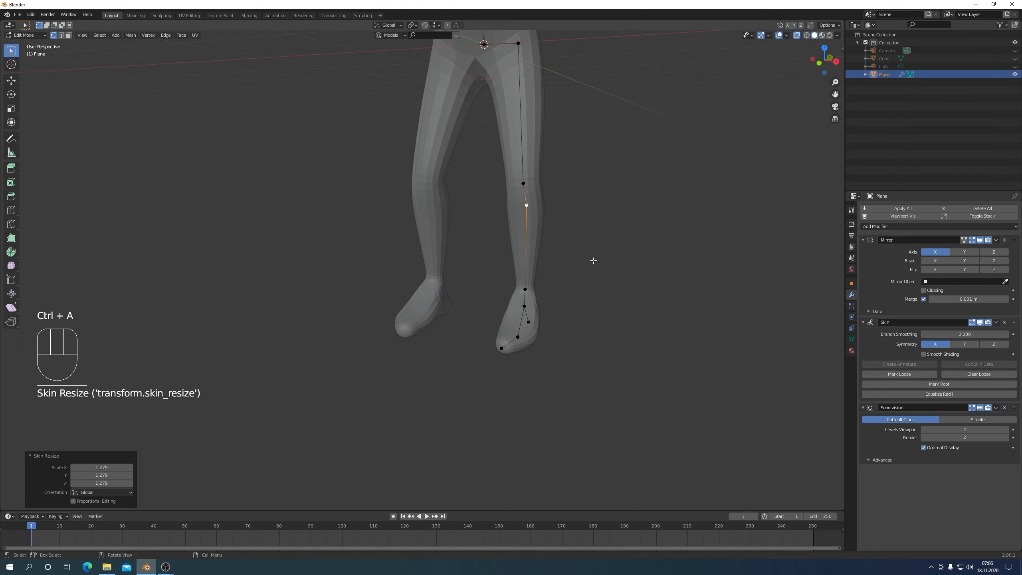
Step: In right side view, subdivide the edge between the calf vertex and the vertex just above the ankle
{"action": "left_click", "coordinate": [524, 186]}
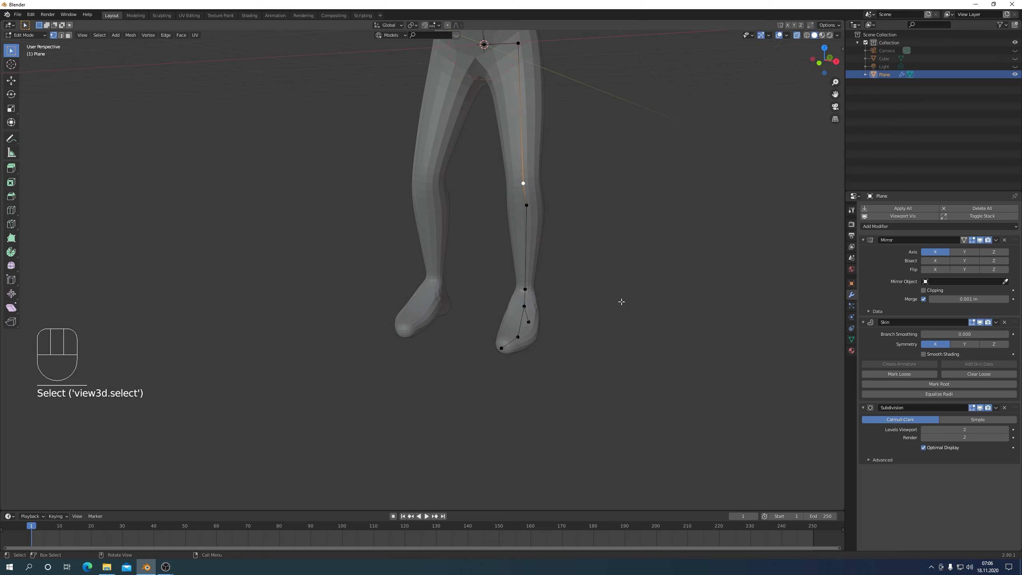
{"action": "key", "text": "KP_3"}
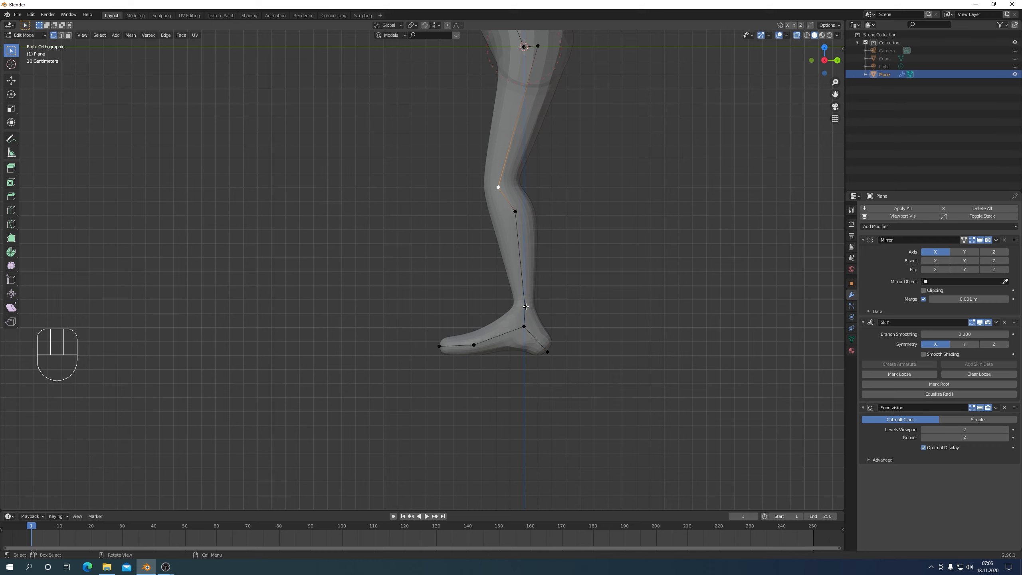
{"action": "key", "text": "shift"}
{"action": "left_click", "coordinate": [515, 211]}
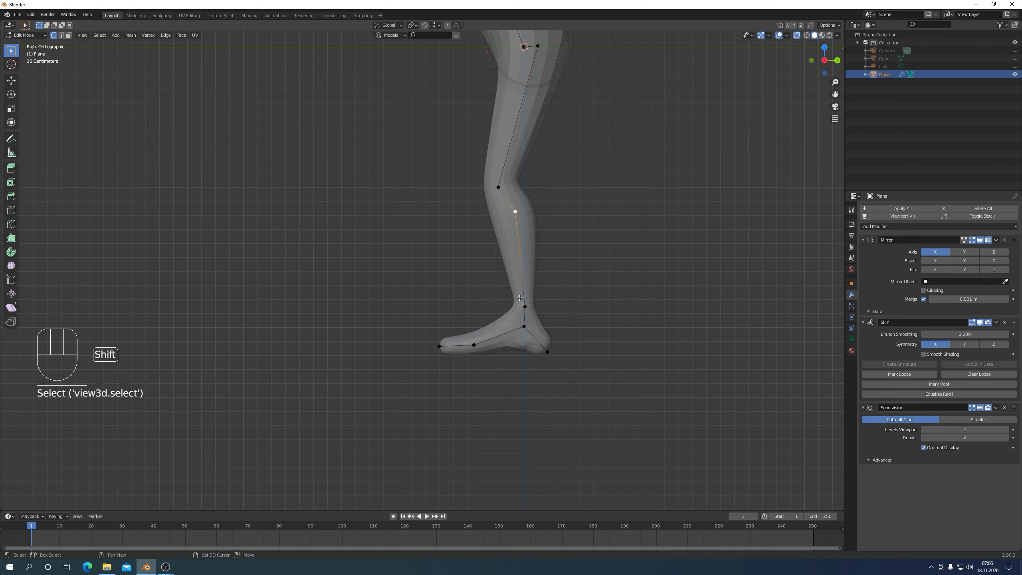
{"action": "left_click", "coordinate": [525, 307], "text": "shift"}
{"action": "right_click", "coordinate": [518, 256]}
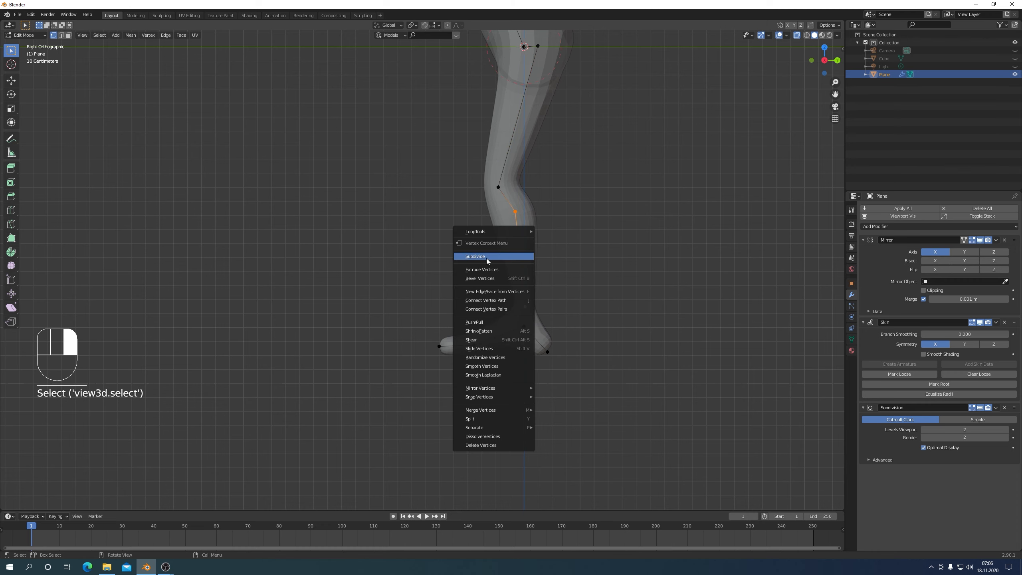
{"action": "left_click", "coordinate": [486, 256]}
Step: Scale the new mid-shin vertex's skin radius to about 0.72 and move it about 0.1 m up and 0.01 m forward
{"action": "left_click", "coordinate": [520, 259]}
{"action": "key", "text": "ctrl"}
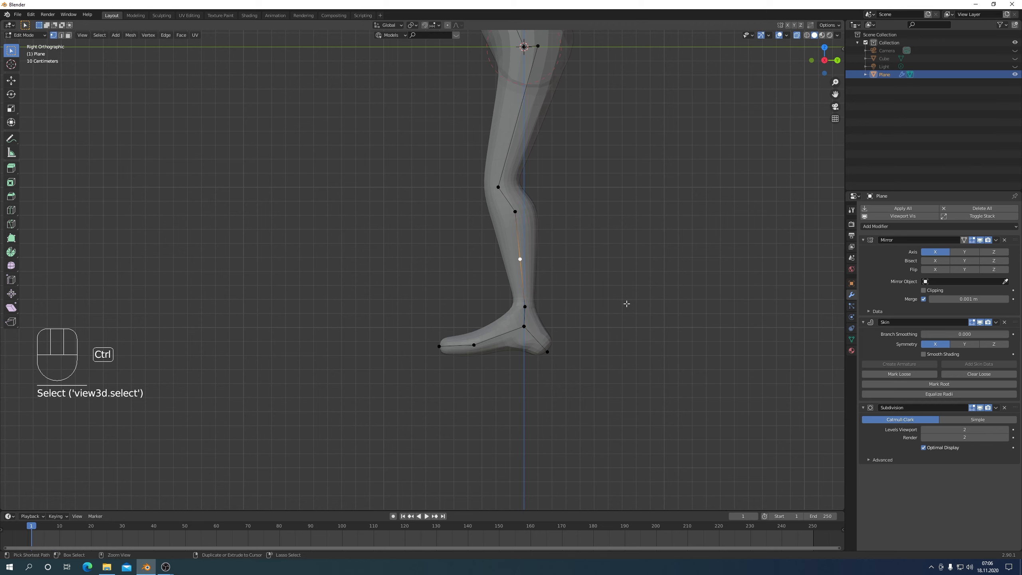
{"action": "key", "text": "ctrl+a"}
{"action": "left_click", "coordinate": [601, 279]}
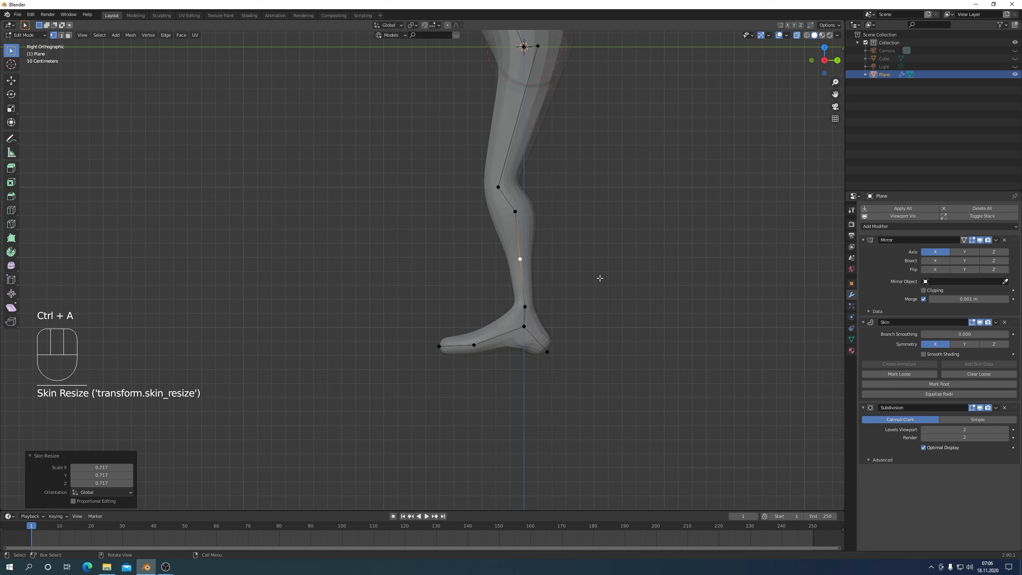
{"action": "key", "text": "g"}
{"action": "left_click", "coordinate": [520, 204]}
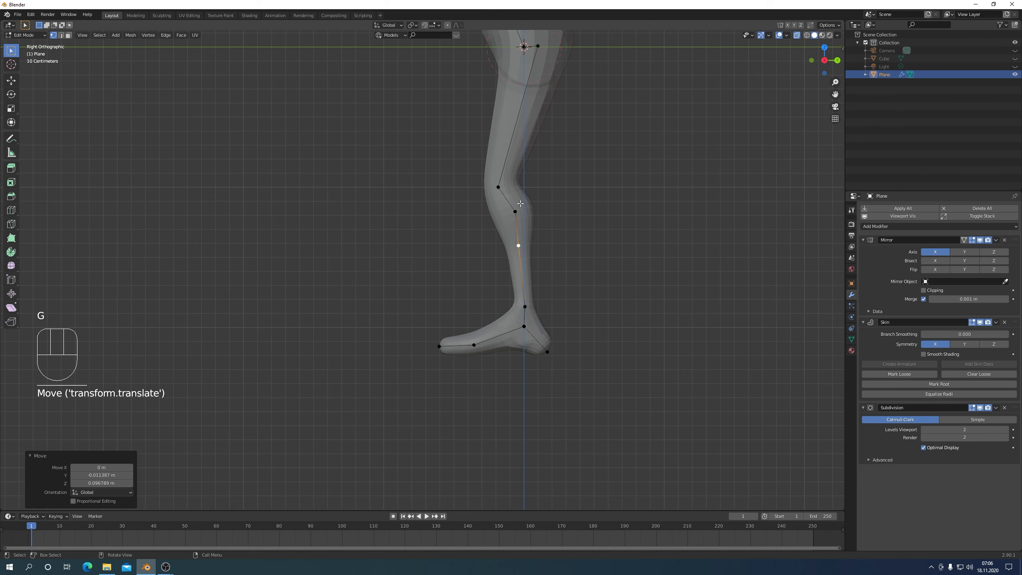
Step: In right side view, subdivide the thigh edge between the hip and knee vertices with 2 cuts
{"action": "mouse_move", "coordinate": [526, 130]}
{"action": "middle_mouse_down"}
{"action": "mouse_move", "coordinate": [586, 189]}
{"action": "mouse_move", "coordinate": [627, 197]}
{"action": "mouse_move", "coordinate": [607, 200]}
{"action": "mouse_move", "coordinate": [533, 132]}
{"action": "middle_mouse_up"}
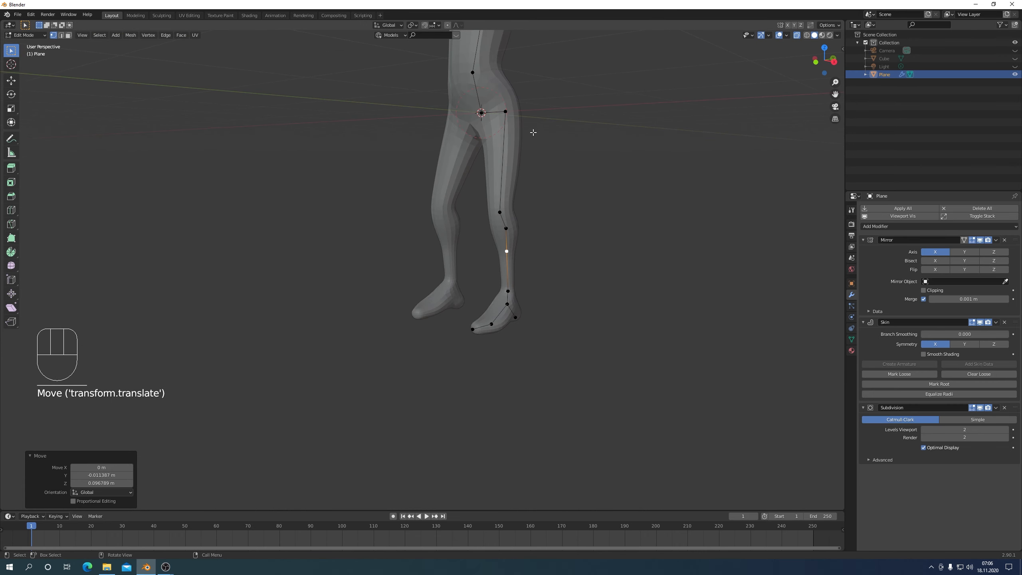
{"action": "left_click", "coordinate": [500, 212], "text": "shift"}
{"action": "key", "text": "KP_3"}
{"action": "middle_click_drag", "start_coordinate": [548, 224], "coordinate": [537, 267], "text": "shift"}
{"action": "right_click", "coordinate": [540, 267]}
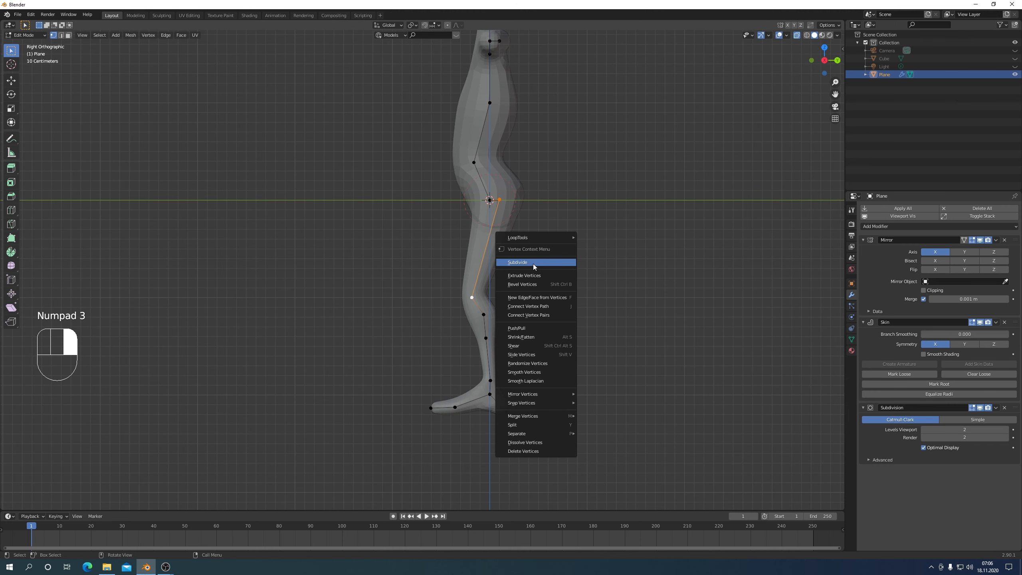
{"action": "left_click", "coordinate": [533, 264]}
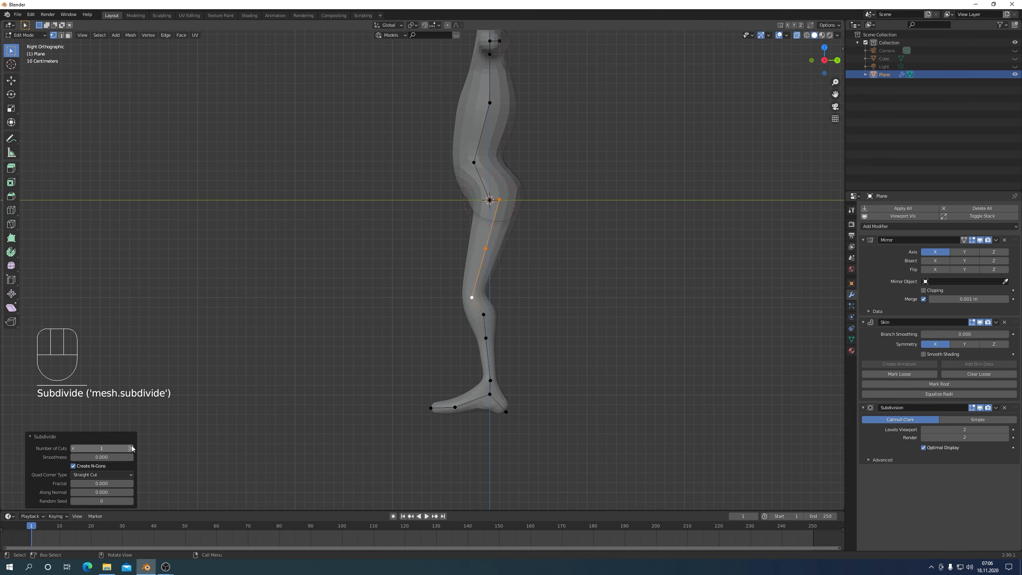
Step: Move the lower thigh vertex about 0.18 m down and 0.05 m forward, just above the knee, and scale its skin radius to about 0.69
{"action": "left_click", "coordinate": [482, 264]}
{"action": "key", "text": "g"}
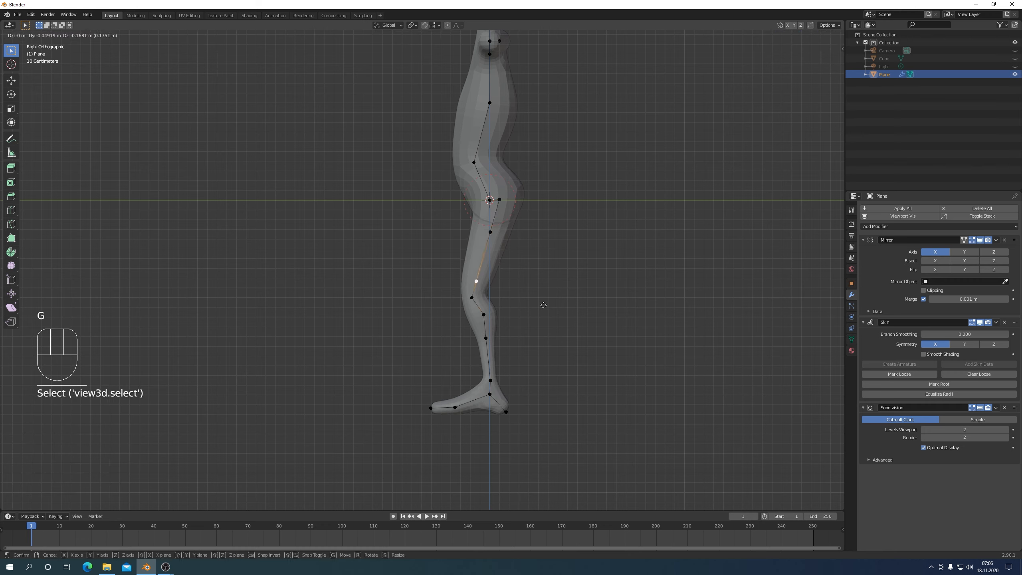
{"action": "left_click", "coordinate": [543, 306]}
{"action": "key", "text": "ctrl+a"}
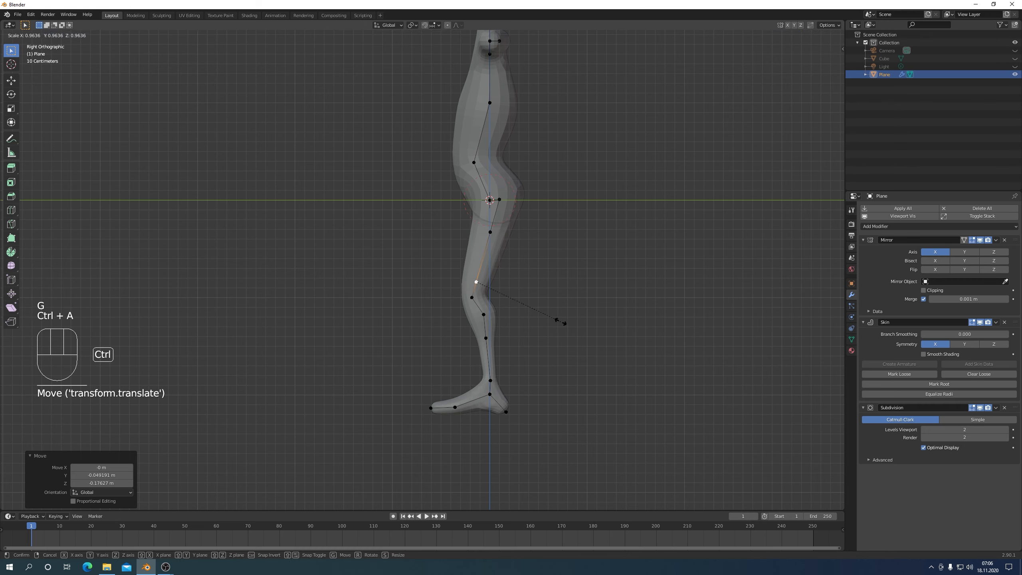
{"action": "left_click", "coordinate": [537, 310]}
Step: Select the knee vertex and scale its skin radius to about 0.9 with Skin Resize
{"action": "middle_click_drag", "start_coordinate": [537, 310], "coordinate": [531, 333]}
{"action": "scroll", "coordinate": [531, 333], "scroll_direction": "up", "scroll_amount": 2}
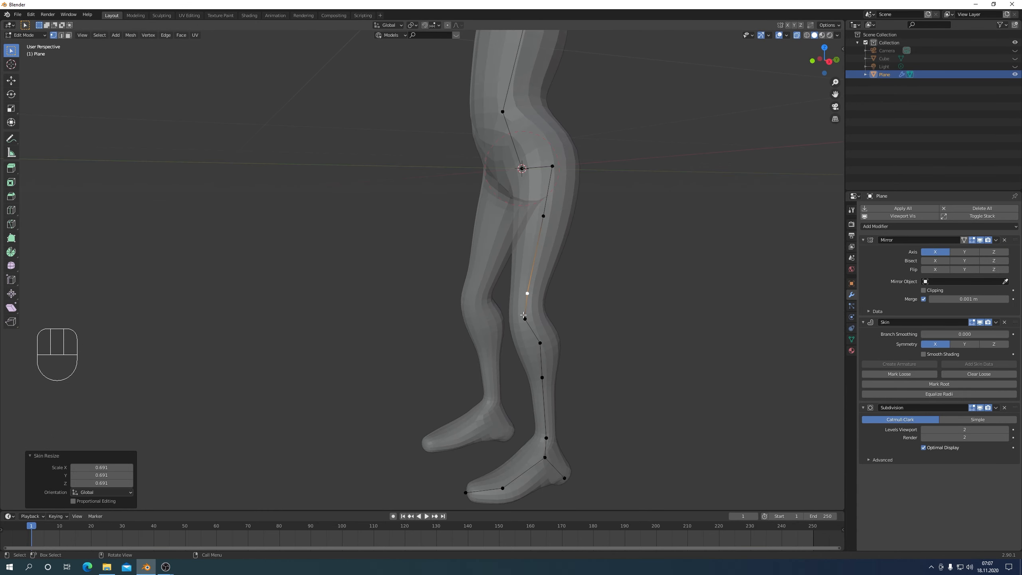
{"action": "left_click", "coordinate": [524, 318]}
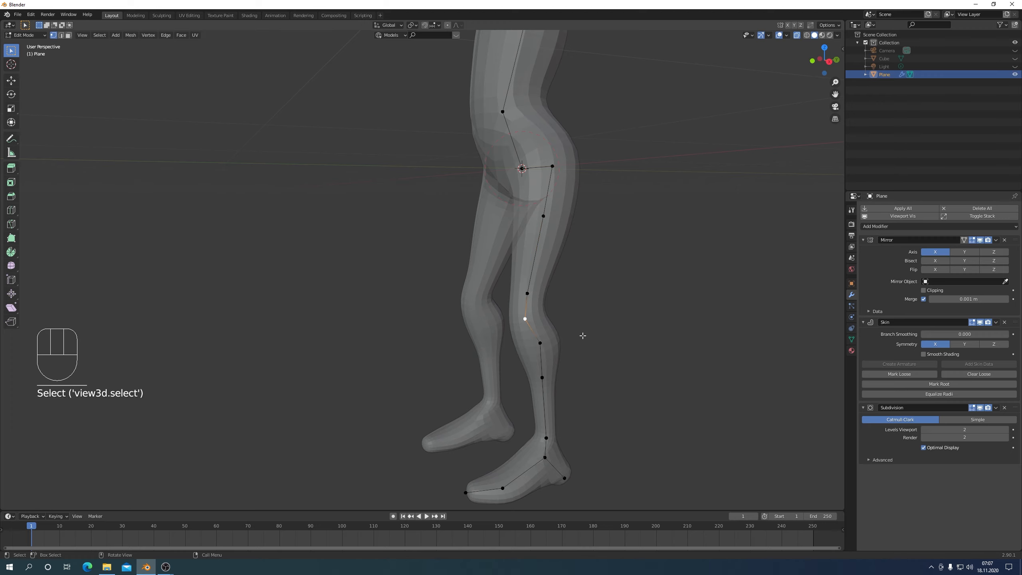
{"action": "key", "text": "ctrl+a"}
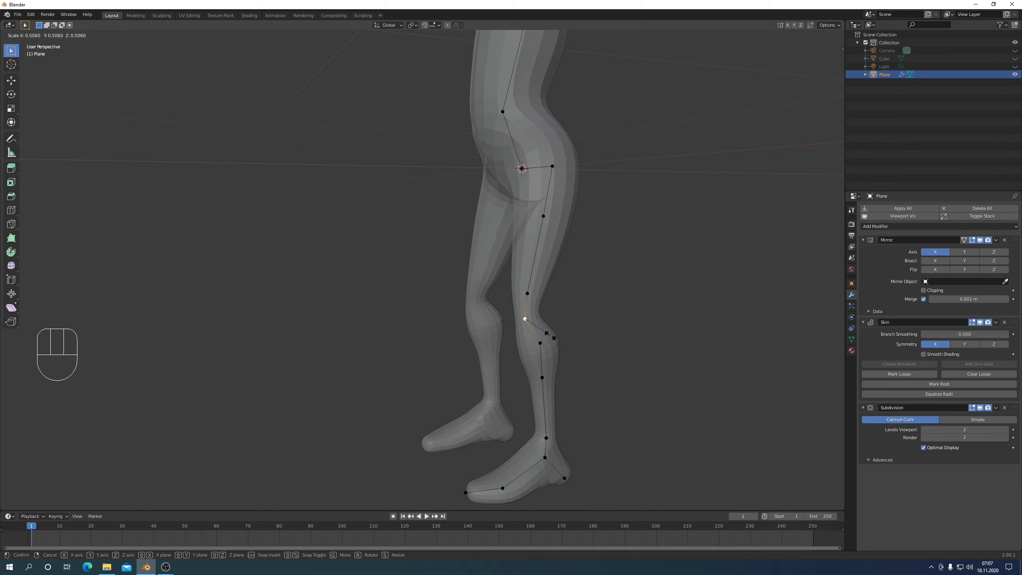
{"action": "left_click", "coordinate": [571, 341]}
Step: Select the upper thigh vertex and, in front view, scale its skin radius to about 1.05
{"action": "middle_click_drag", "start_coordinate": [576, 320], "coordinate": [532, 237]}
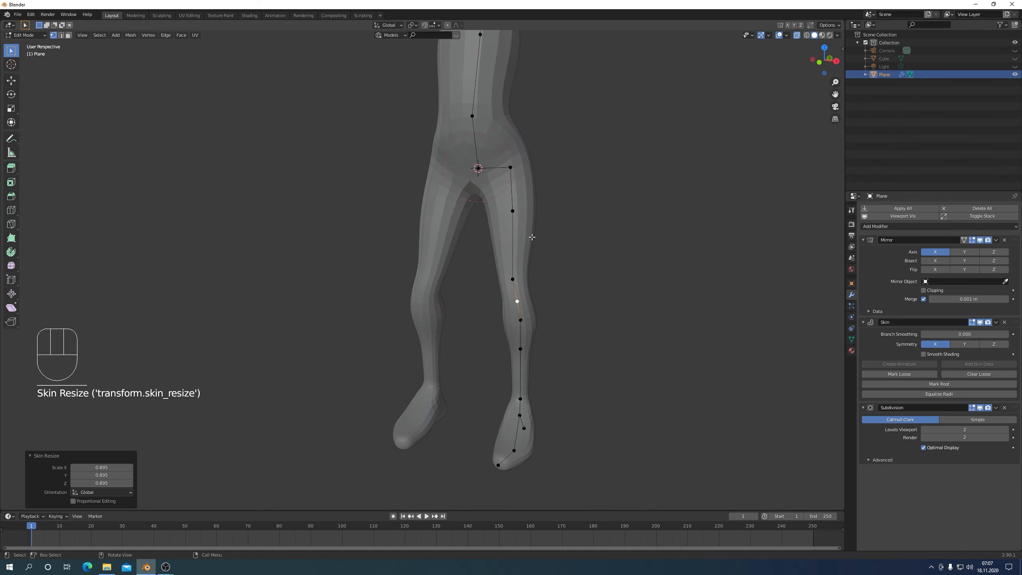
{"action": "left_click", "coordinate": [512, 209]}
{"action": "key", "text": "KP_1"}
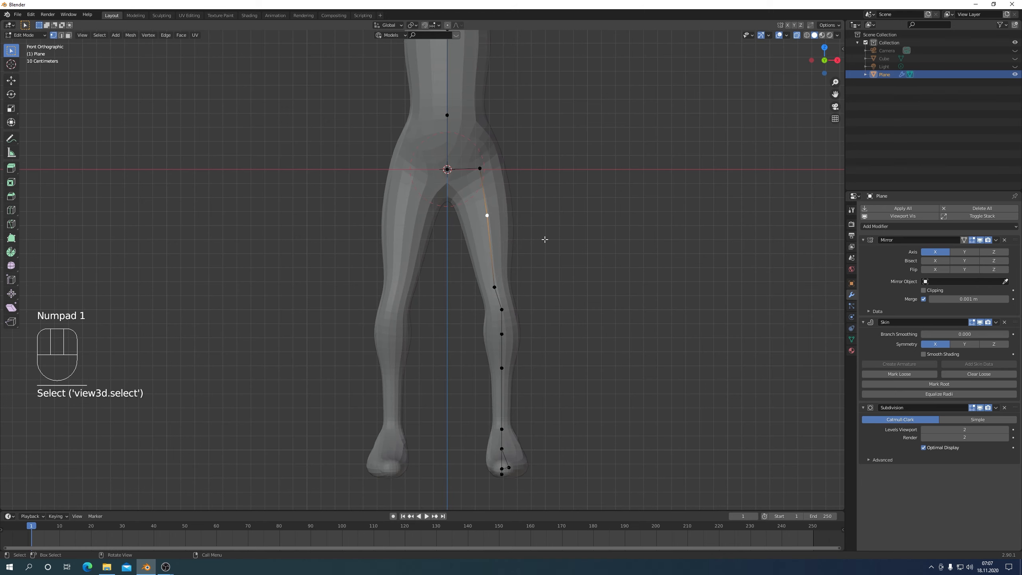
{"action": "key", "text": "ctrl+a"}
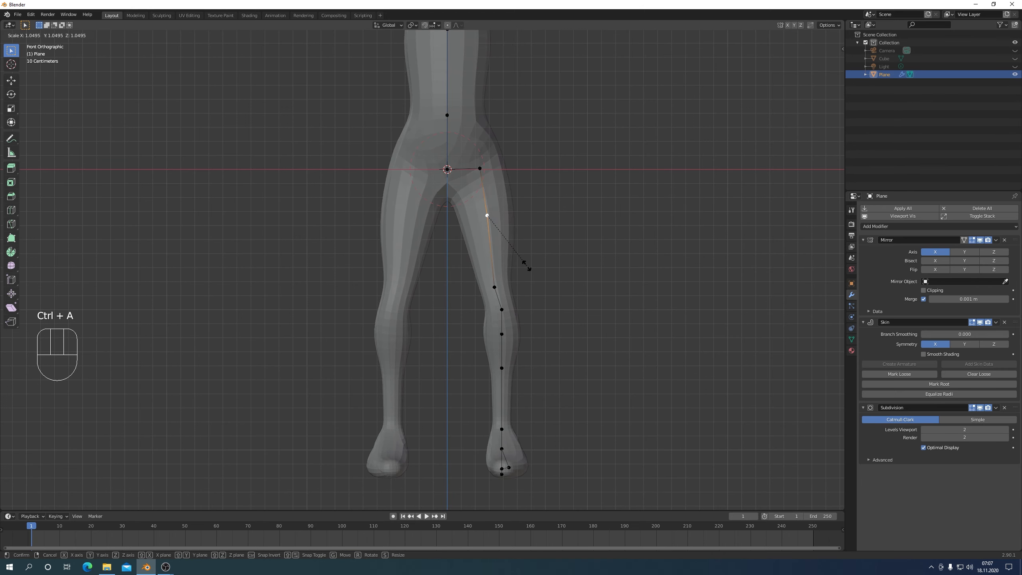
{"action": "left_click", "coordinate": [525, 267]}
Step: Select the hip vertex and scale its skin radius to about 1.2, constrained to the X axis
{"action": "key", "text": "KP_3"}
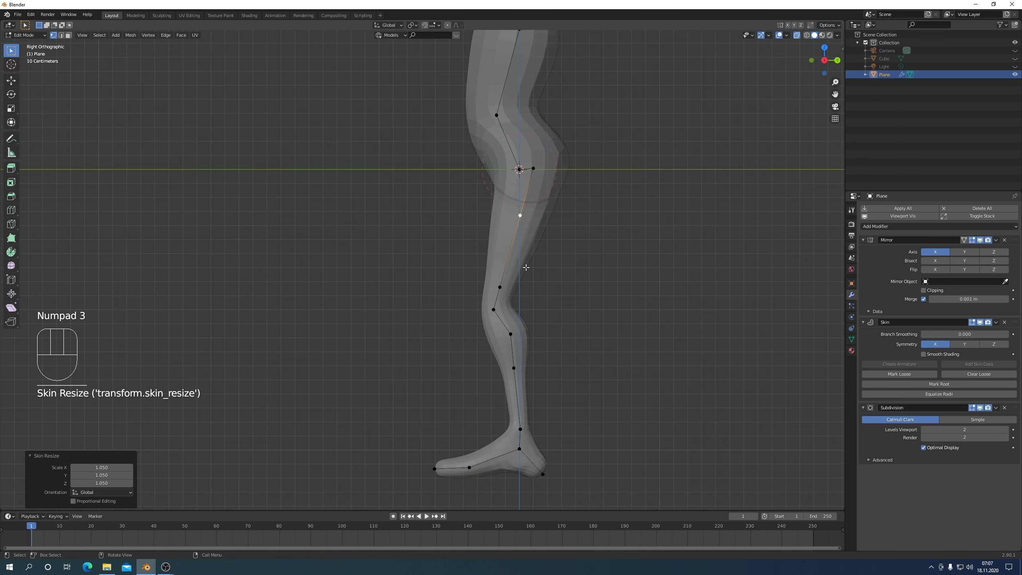
{"action": "middle_click_drag", "start_coordinate": [568, 226], "coordinate": [572, 188]}
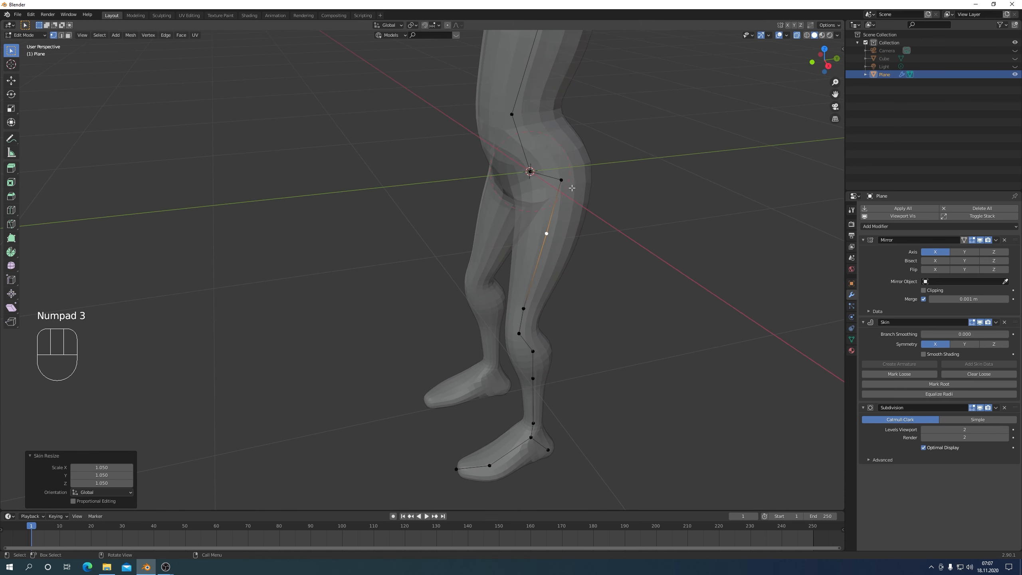
{"action": "left_click", "coordinate": [561, 181]}
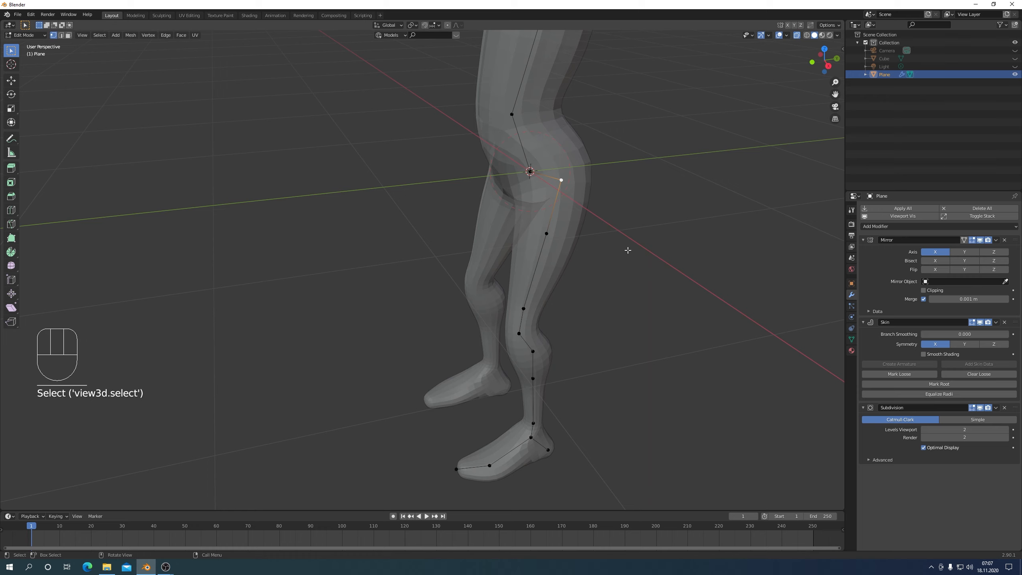
{"action": "key", "text": "ctrl+a"}
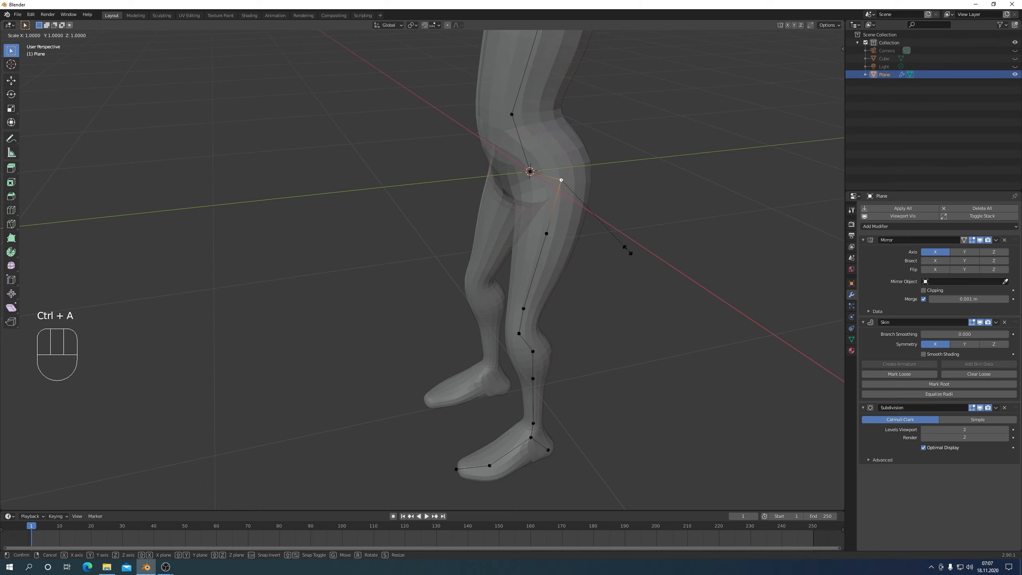
{"action": "key", "text": "x"}
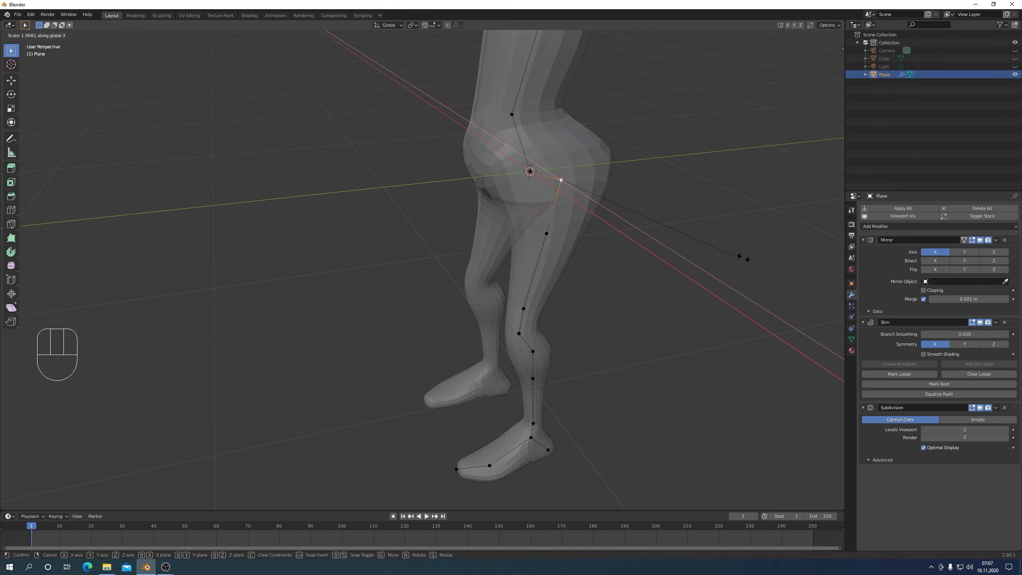
{"action": "left_click", "coordinate": [660, 230]}
Step: In right side view, select the two thigh vertices, rotate them about -7.6° and move them about 0.05 m forward along Y
{"action": "key", "text": "KP_3"}
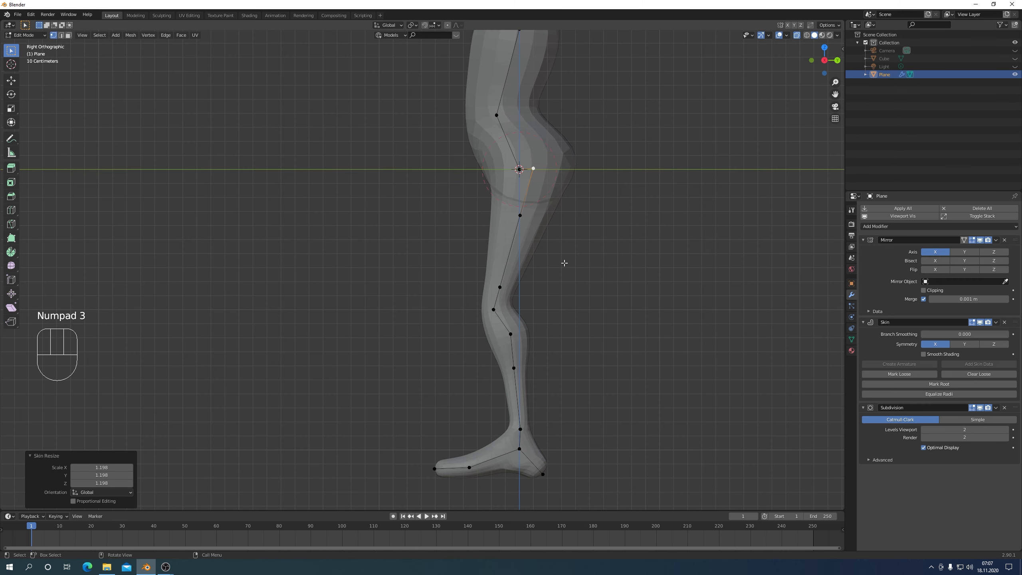
{"action": "left_click_drag", "start_coordinate": [469, 212], "coordinate": [556, 294]}
{"action": "key", "text": "r"}
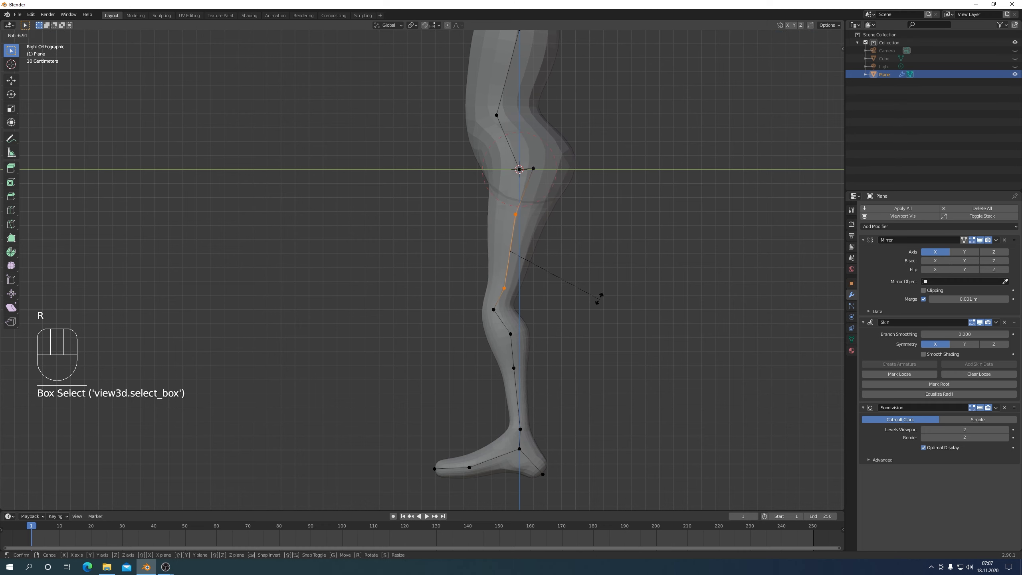
{"action": "left_click", "coordinate": [596, 297]}
{"action": "key", "text": "g"}
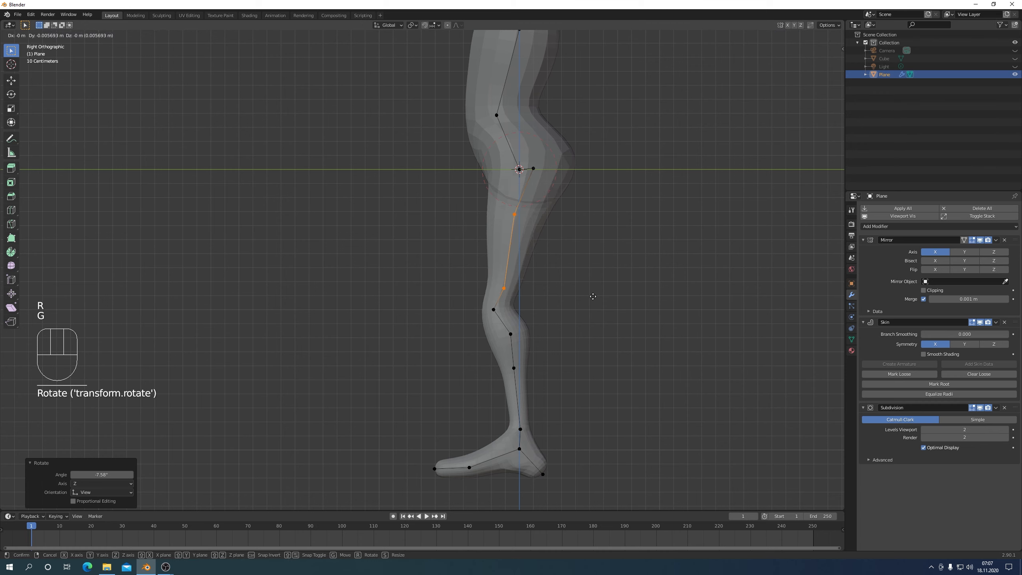
{"action": "key", "text": "y"}
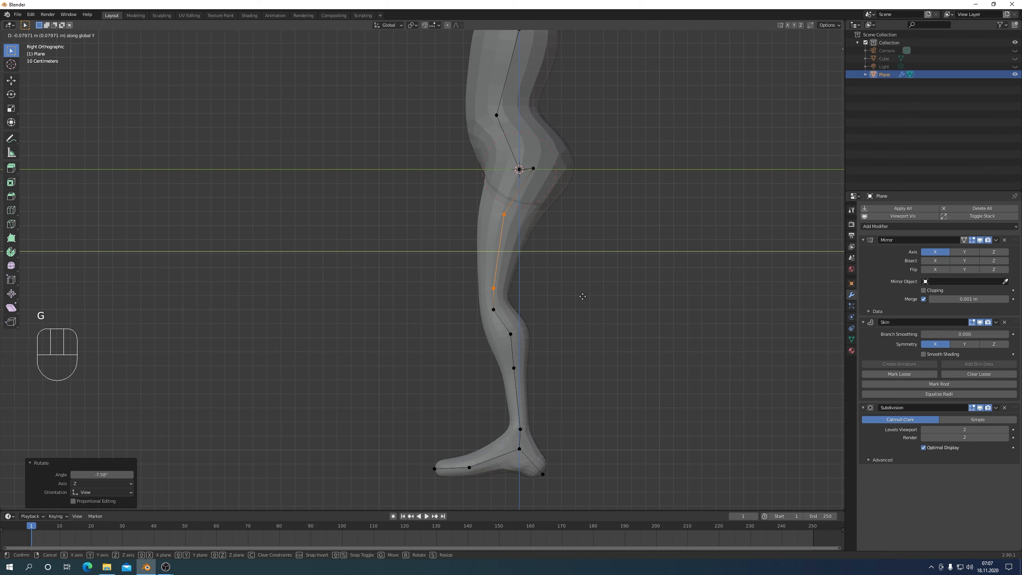
{"action": "left_click", "coordinate": [586, 296]}
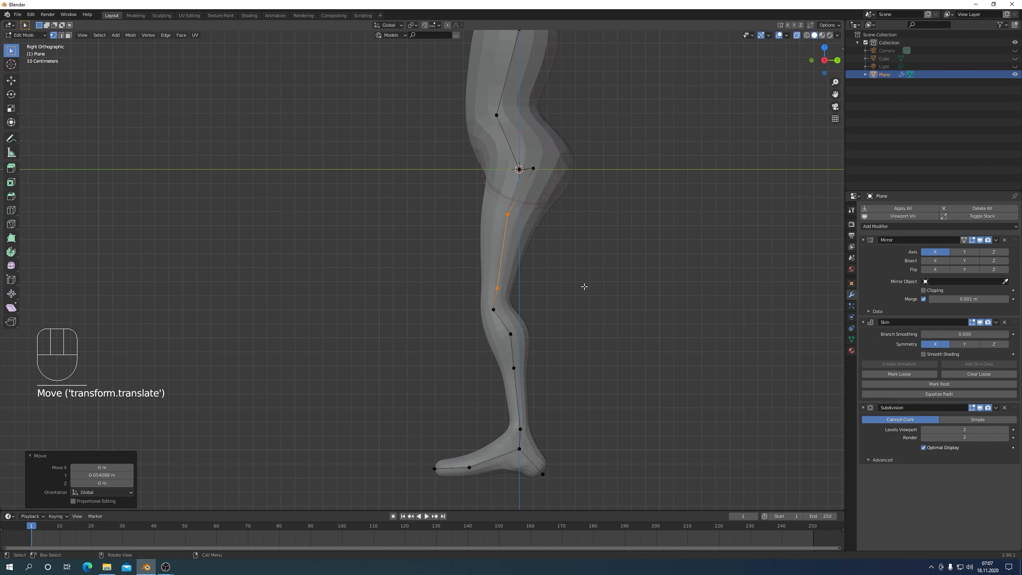
Step: In front view, move the two selected thigh vertices about 0.03 m outward along X
{"action": "middle_click_drag", "start_coordinate": [584, 286], "coordinate": [626, 298]}
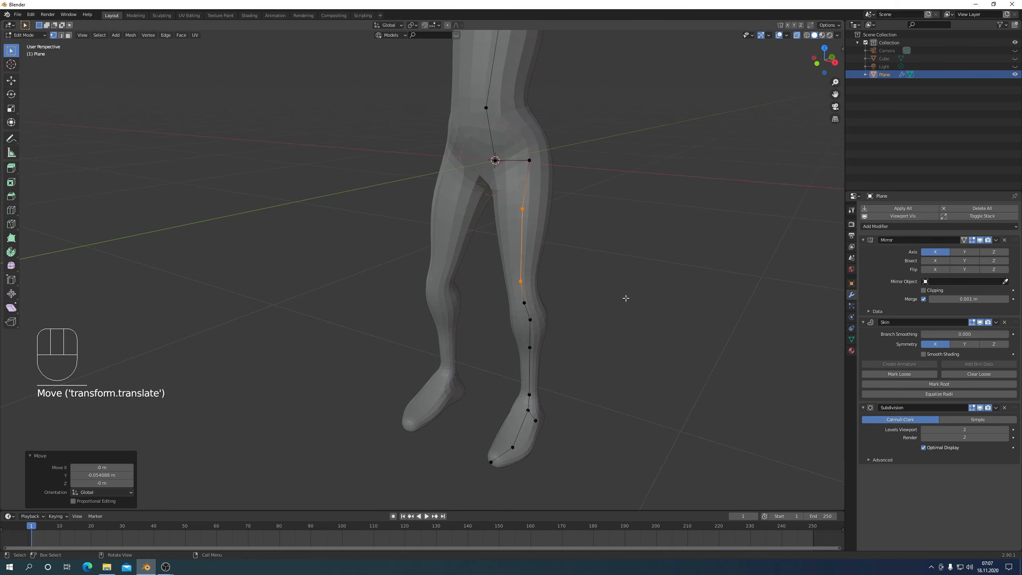
{"action": "key", "text": "KP_1"}
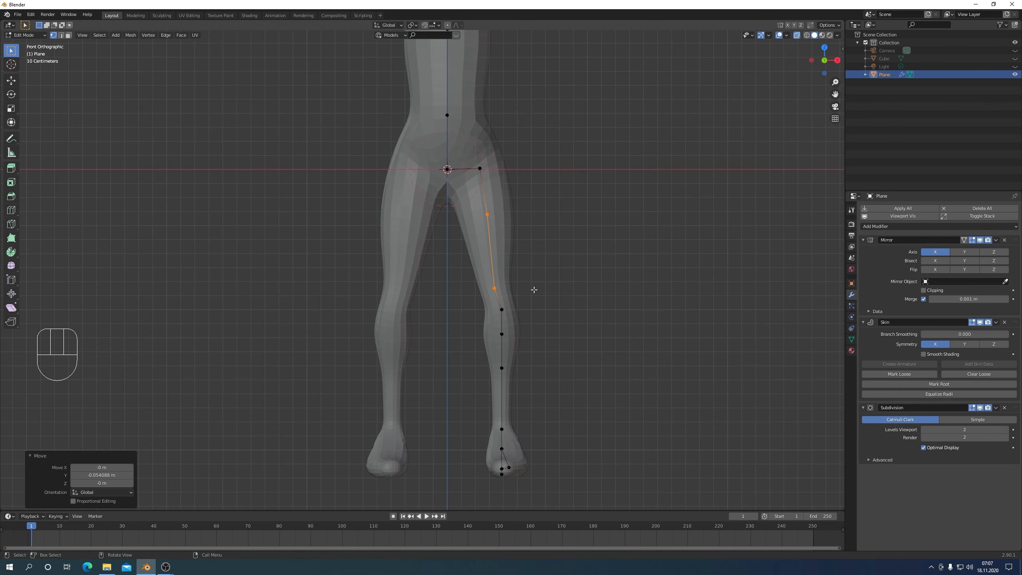
{"action": "key", "text": "g"}
{"action": "key", "text": "x"}
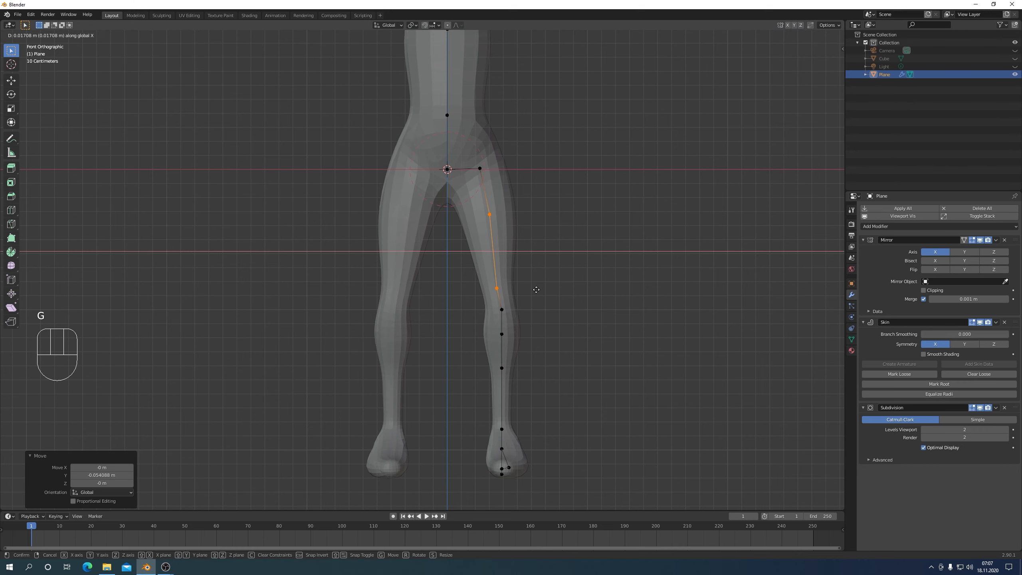
{"action": "left_click", "coordinate": [538, 290]}
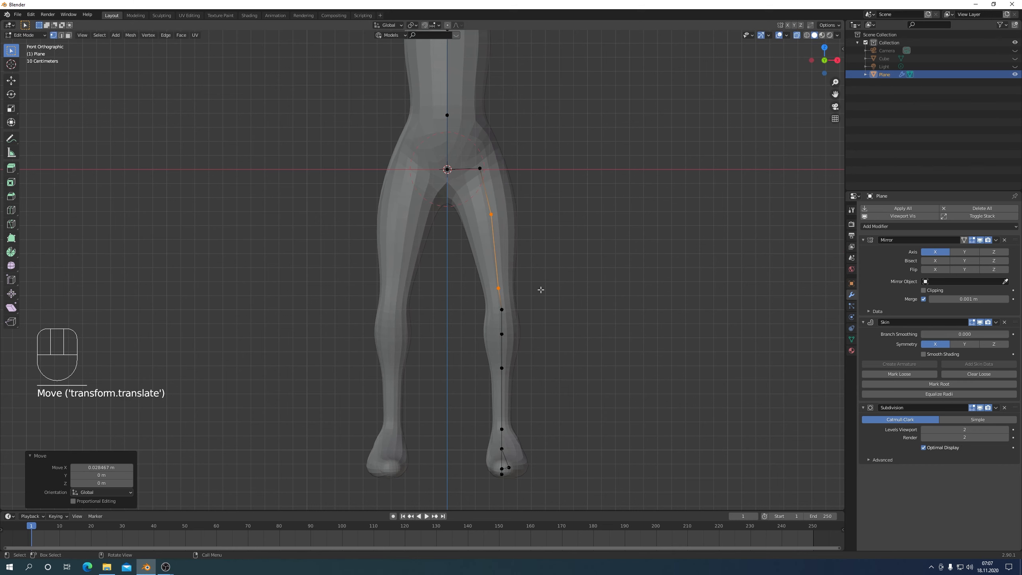
Step: Examine the whole figure's proportions from the front and at an angle
{"action": "scroll", "coordinate": [549, 294], "scroll_direction": "down", "scroll_amount": 4}
{"action": "middle_click_drag", "start_coordinate": [551, 296], "coordinate": [513, 308]}
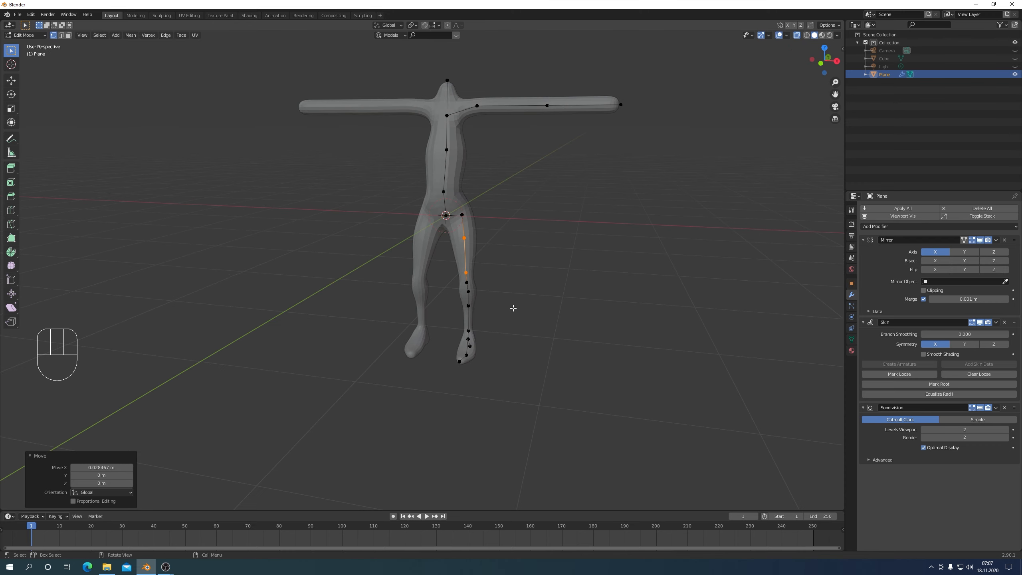
{"action": "key", "text": "KP_1"}
{"action": "scroll", "coordinate": [541, 258], "scroll_direction": "up", "scroll_amount": 4}
{"action": "scroll", "coordinate": [534, 231], "scroll_direction": "down", "scroll_amount": 5}
{"action": "middle_click_drag", "start_coordinate": [533, 230], "coordinate": [489, 308], "text": "shift"}
{"action": "scroll", "coordinate": [520, 299], "scroll_direction": "up", "scroll_amount": 2}
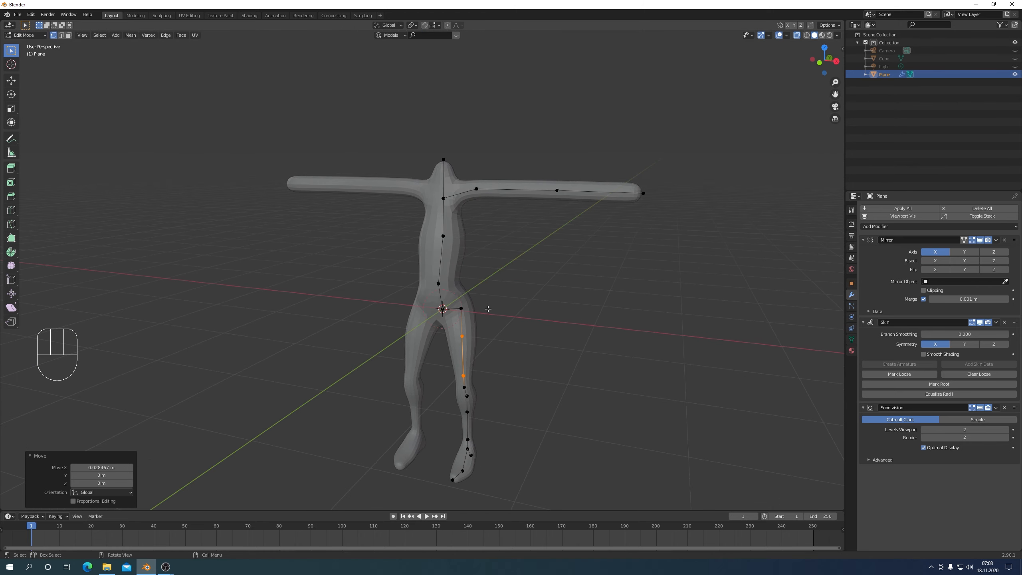
Step: In top view, duplicate the end vertex of the arm and place the copy about 0.19 m farther outward along X
{"action": "key", "text": "KP_3"}
{"action": "key", "text": "KP_7"}
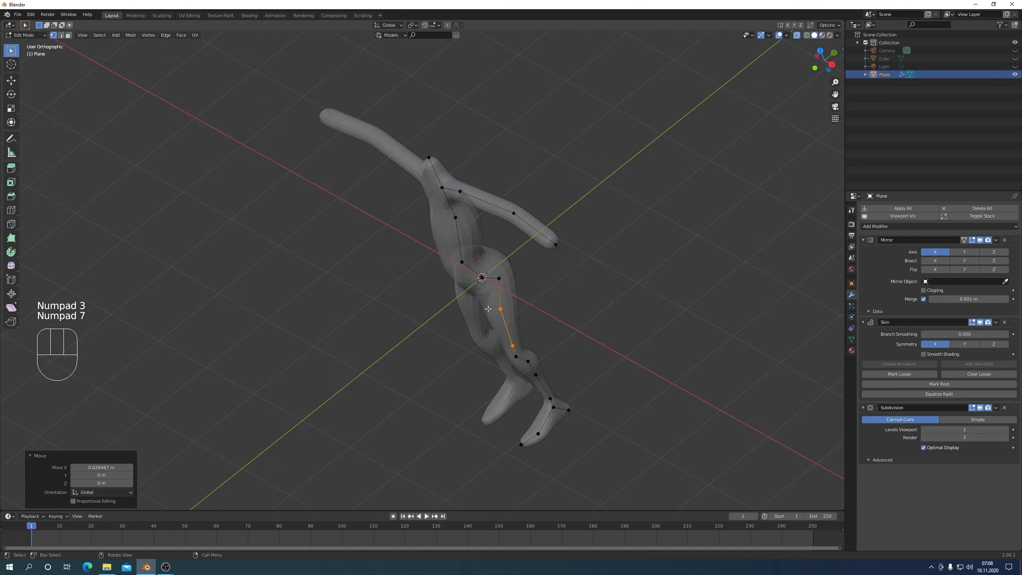
{"action": "middle_click_drag", "start_coordinate": [560, 278], "coordinate": [297, 331], "text": "shift"}
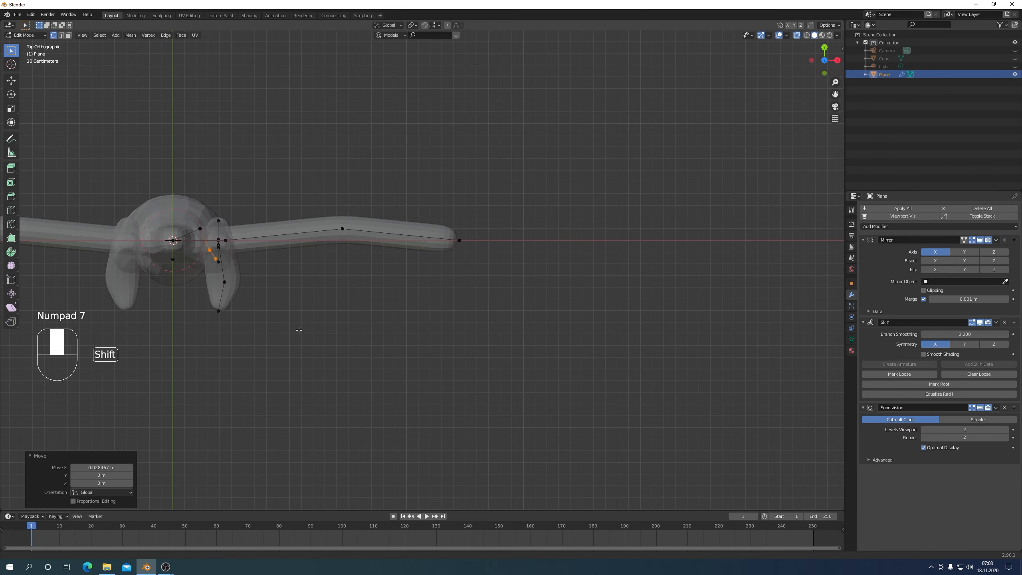
{"action": "left_click", "coordinate": [459, 240]}
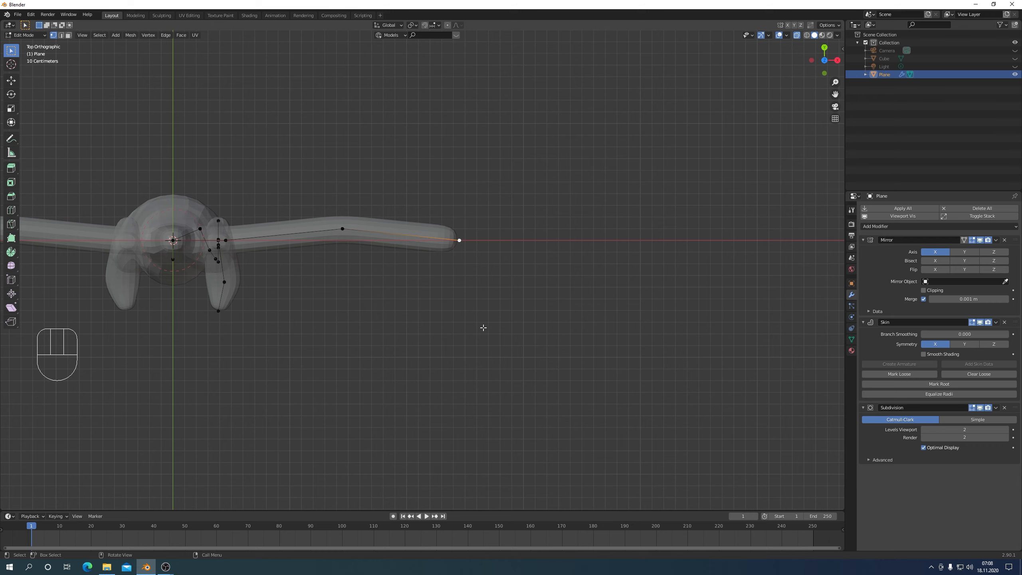
{"action": "key", "text": "shift+d"}
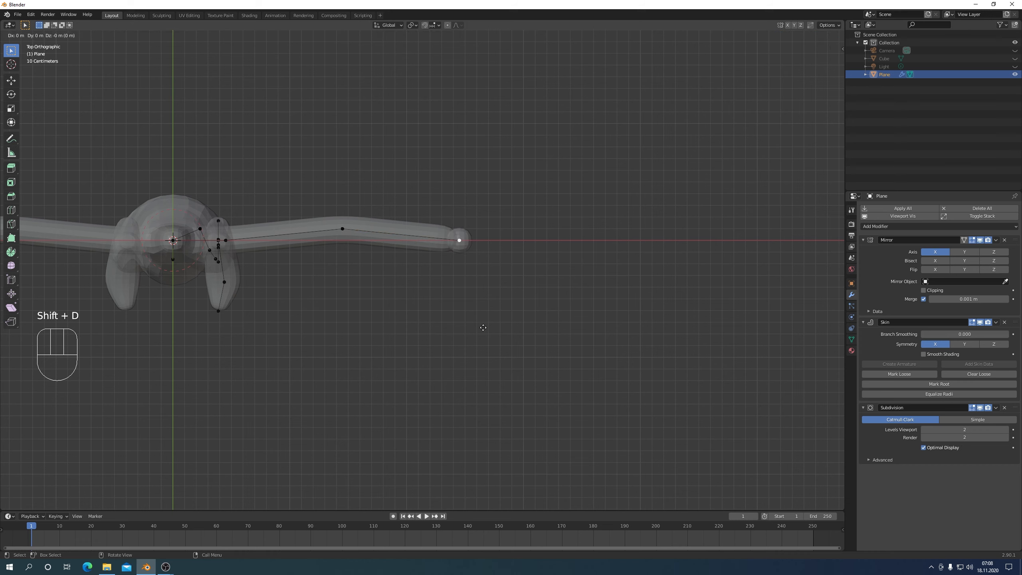
{"action": "left_click", "coordinate": [505, 327]}
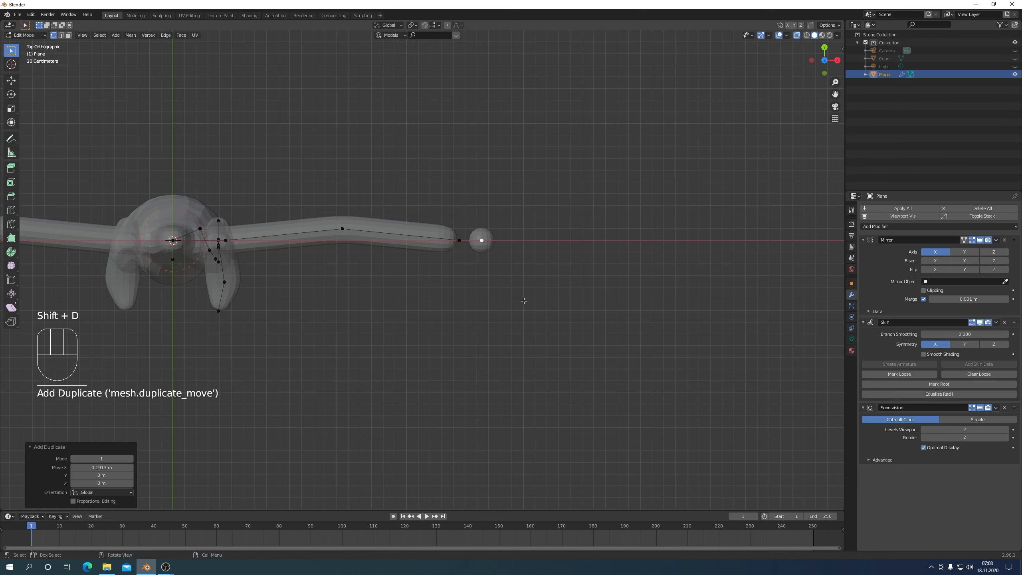
Step: Extrude the duplicated vertex about 0.58 m outward and subdivide the new edge once
{"action": "key", "text": "e"}
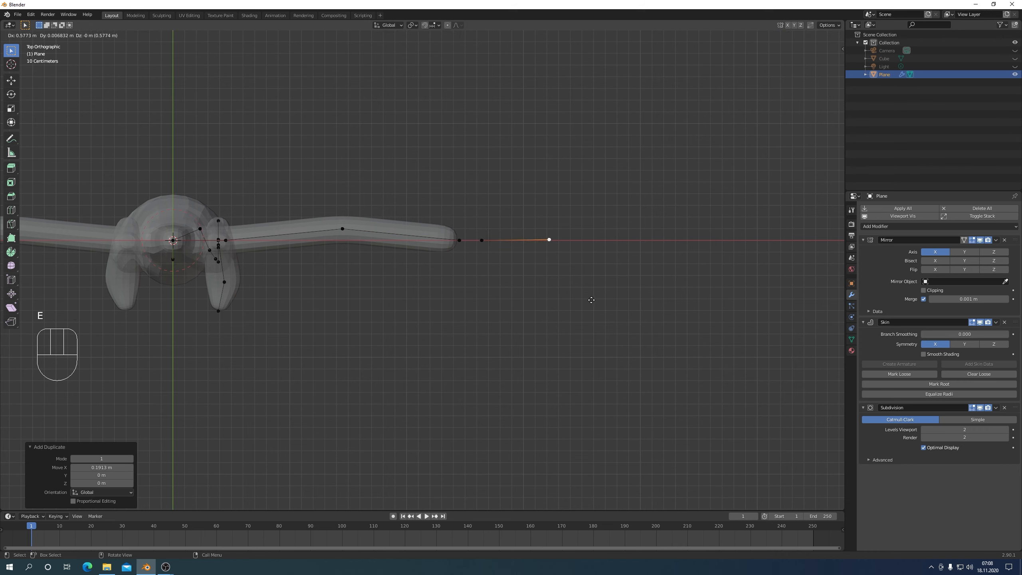
{"action": "left_click", "coordinate": [591, 299]}
{"action": "left_click", "coordinate": [491, 259], "text": "shift"}
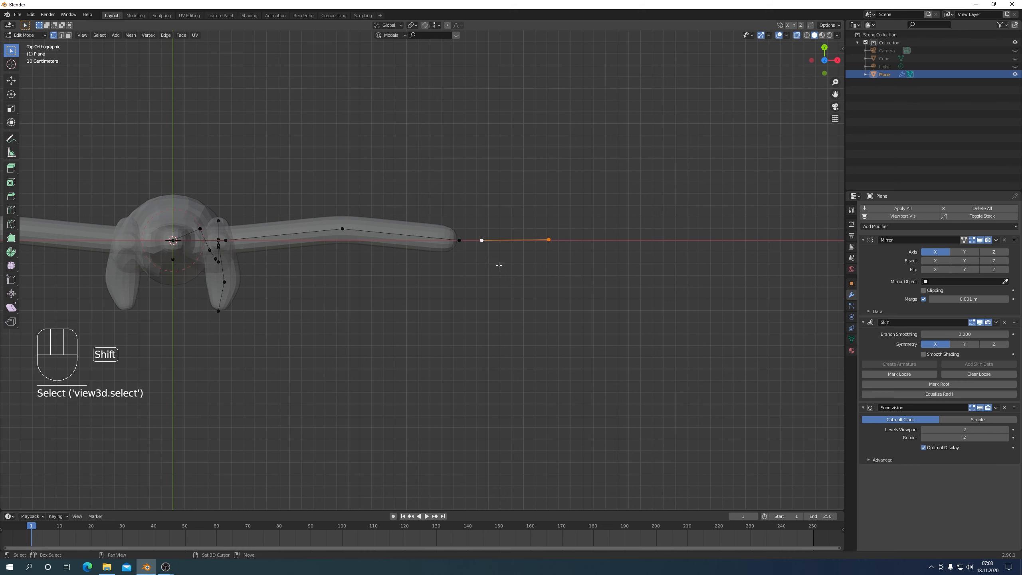
{"action": "right_click", "coordinate": [495, 243]}
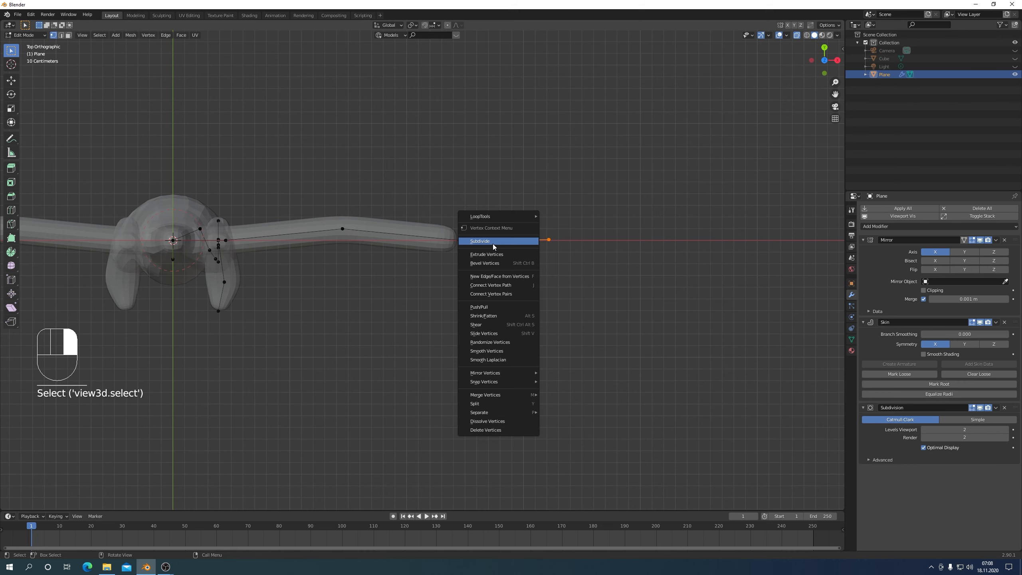
{"action": "left_click", "coordinate": [493, 244]}
Step: From the hand's middle vertex, extrude one finger vertex outward and back, and another about 0.27 m outward and 0.14 m forward
{"action": "left_click", "coordinate": [515, 241]}
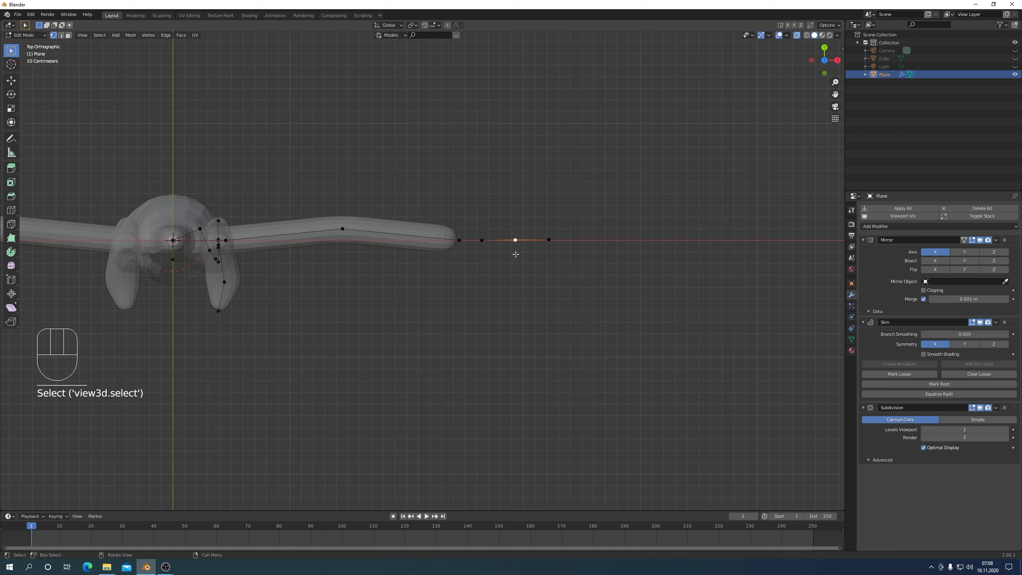
{"action": "key", "text": "e"}
{"action": "left_click", "coordinate": [545, 234]}
{"action": "left_click", "coordinate": [522, 251]}
{"action": "key", "text": "e"}
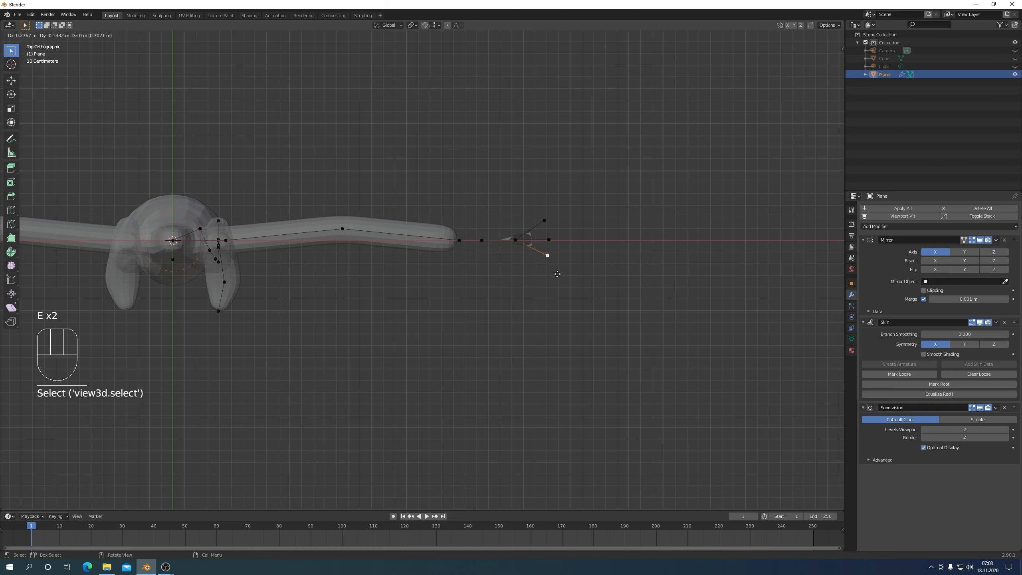
{"action": "left_click", "coordinate": [557, 273]}
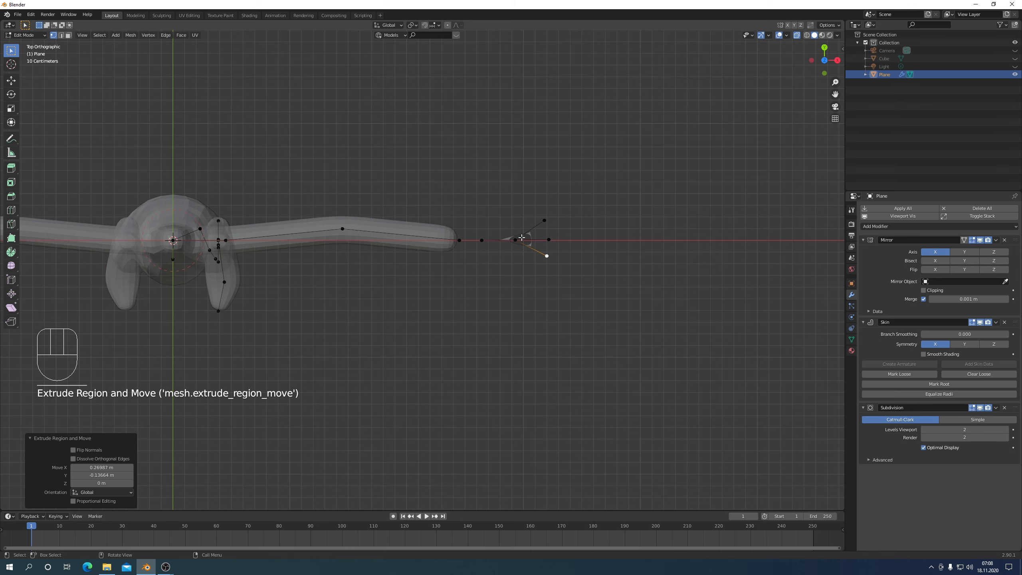
Step: From the hand's middle vertex, extrude a vertex about 0.17 m outward and 0.26 m back, and another about 0.12 m inward and 0.19 m forward
{"action": "left_click", "coordinate": [515, 241]}
{"action": "key", "text": "e"}
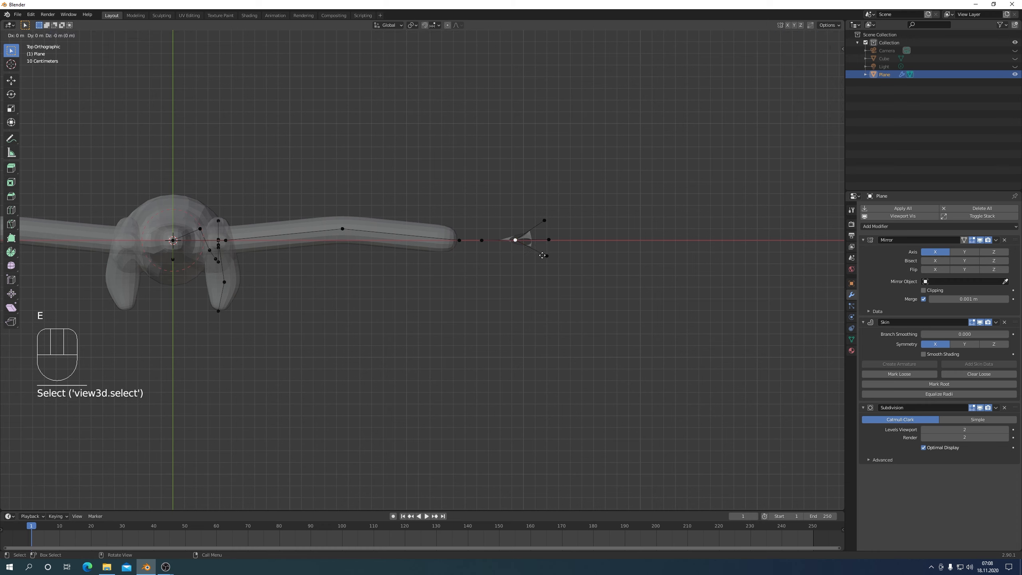
{"action": "left_click", "coordinate": [557, 240]}
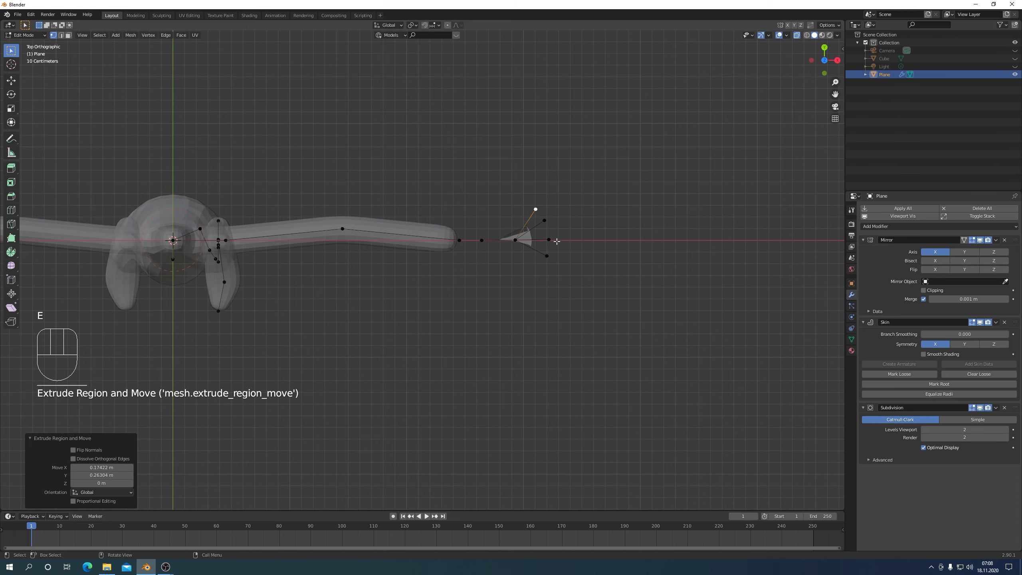
{"action": "left_click", "coordinate": [515, 242]}
{"action": "key", "text": "e"}
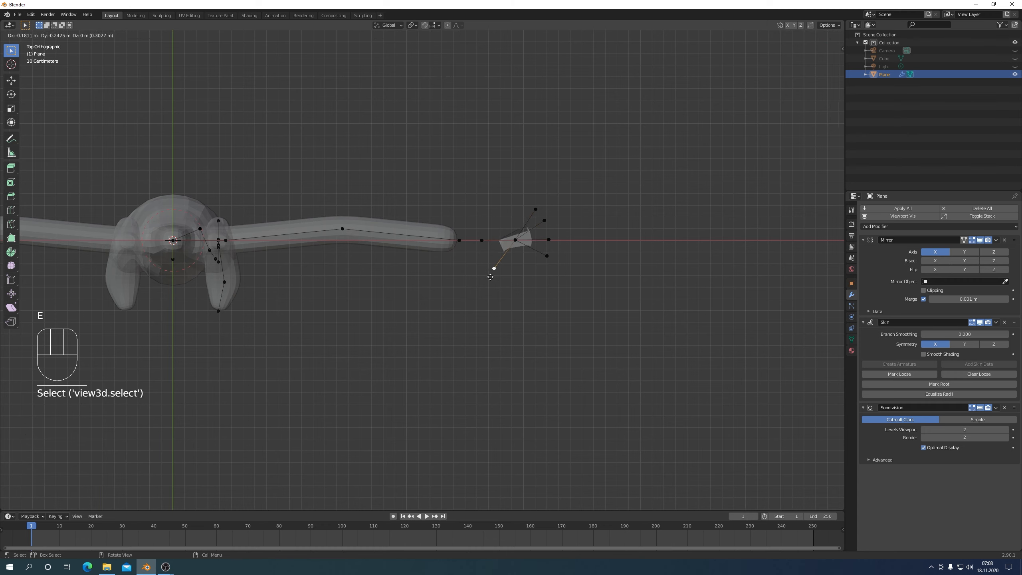
{"action": "left_click", "coordinate": [498, 271]}
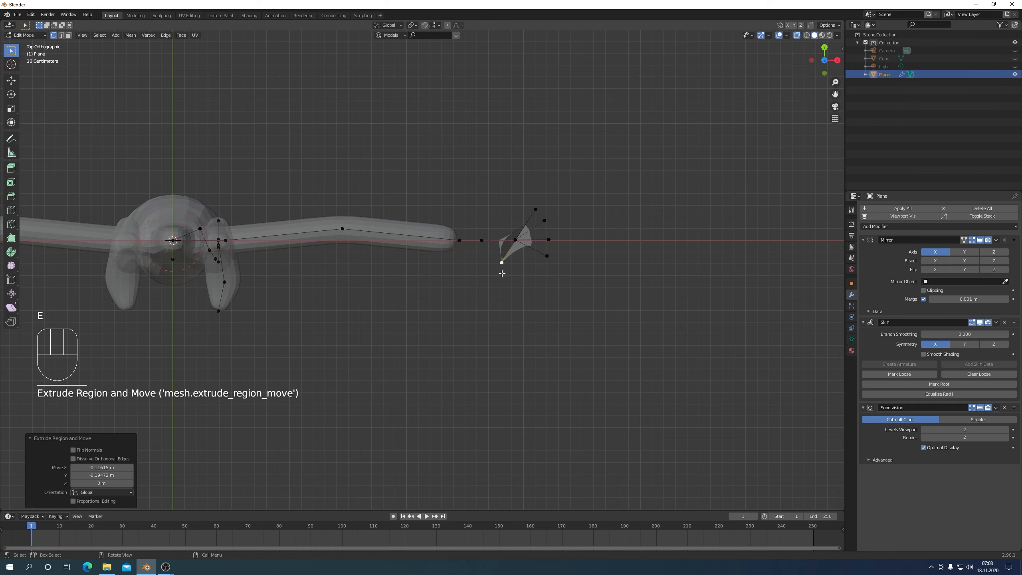
Step: Mark the hand's inner wrist vertex as the skin root and extrude it about 0.12 m toward the arm
{"action": "left_click", "coordinate": [480, 240]}
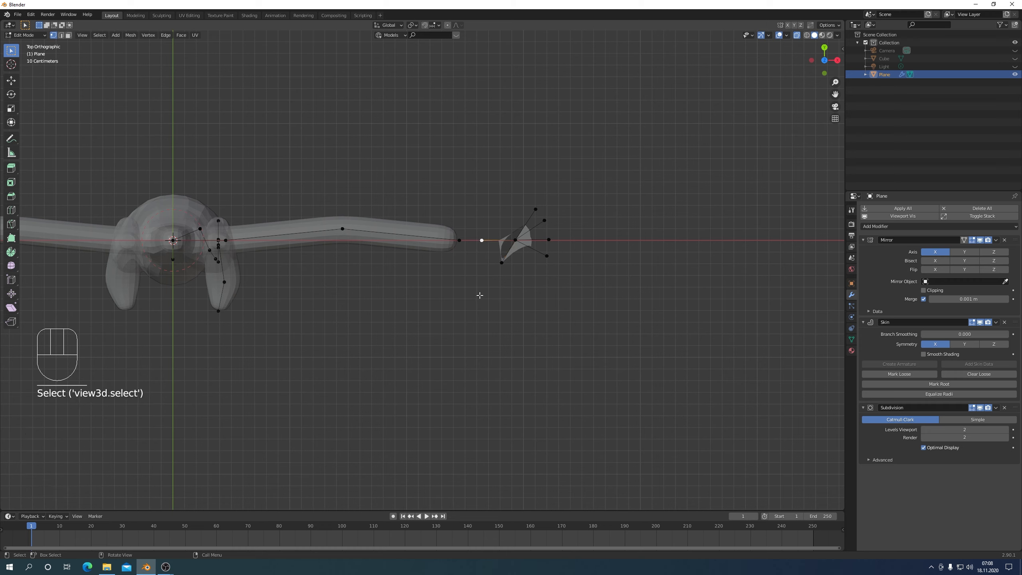
{"action": "left_click", "coordinate": [943, 384]}
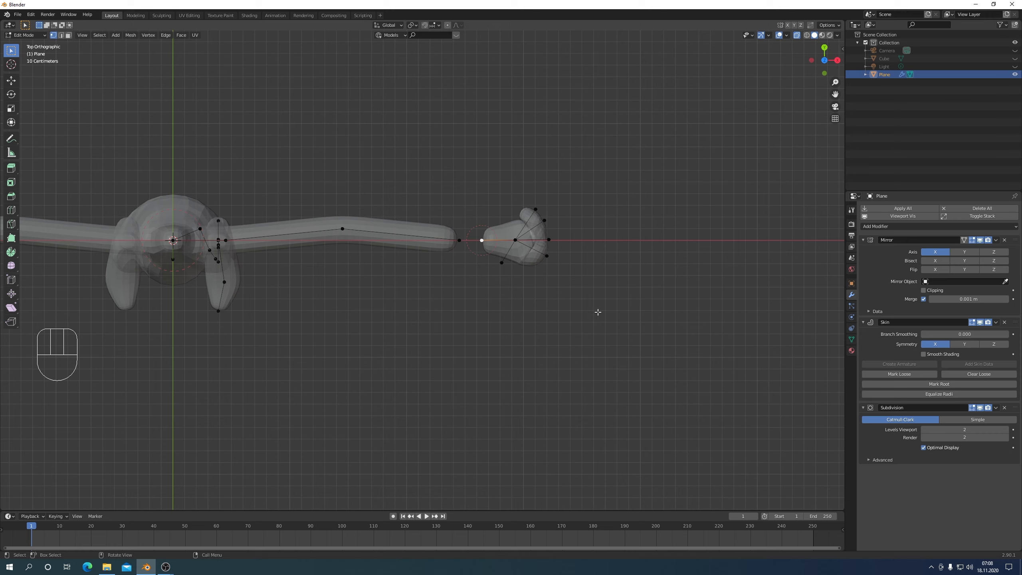
{"action": "left_click", "coordinate": [481, 241]}
{"action": "key", "text": "e"}
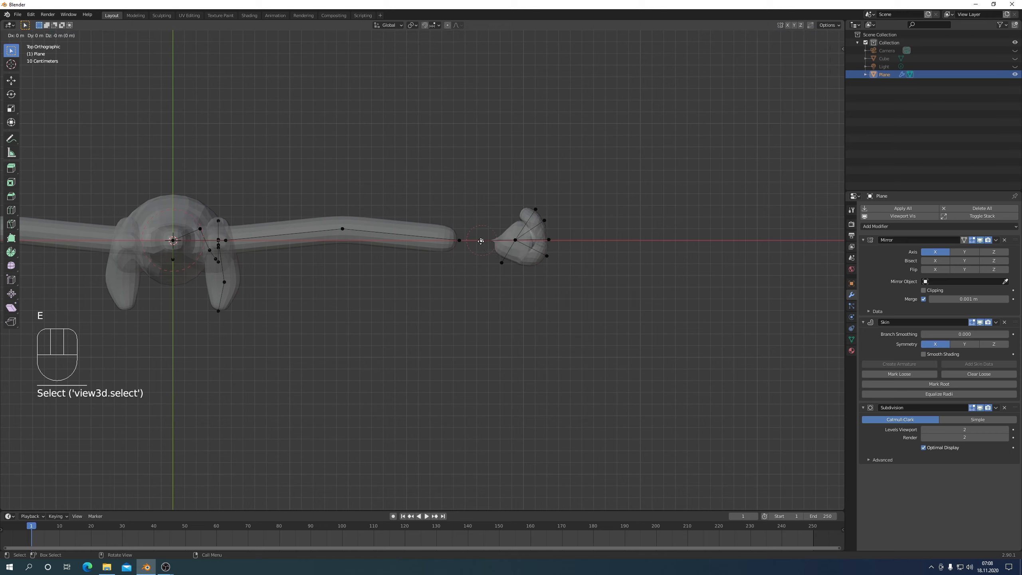
{"action": "left_click", "coordinate": [467, 240]}
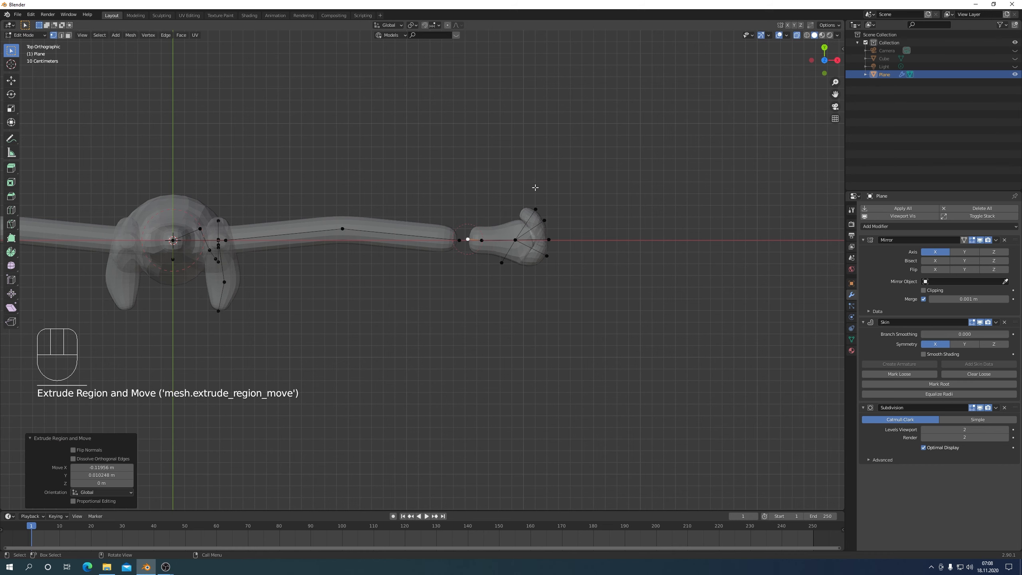
Step: Select the hand's four outer finger vertices and scale their skin radius to about 0.60
{"action": "left_click_drag", "start_coordinate": [534, 188], "coordinate": [603, 342]}
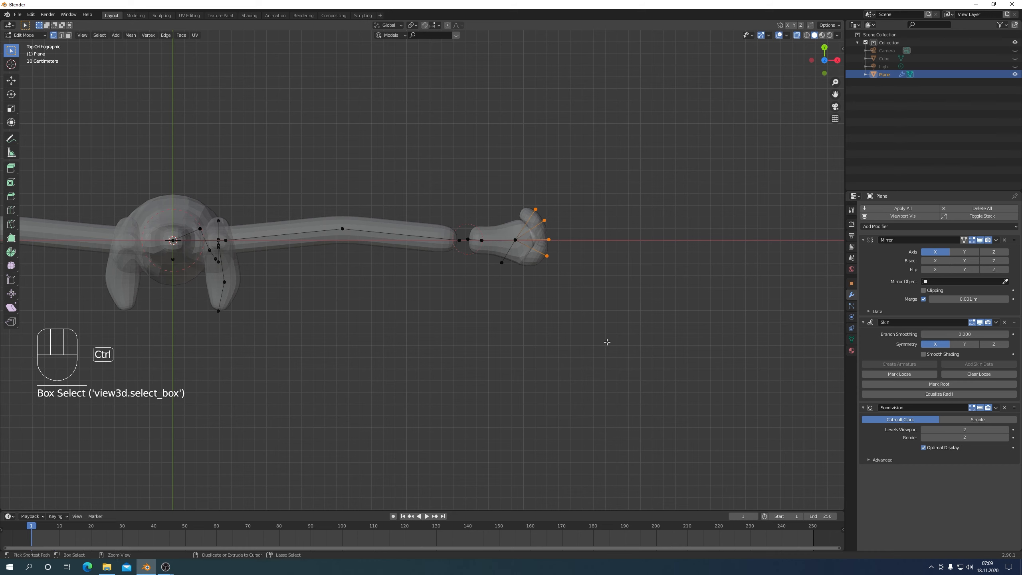
{"action": "key", "text": "ctrl+a"}
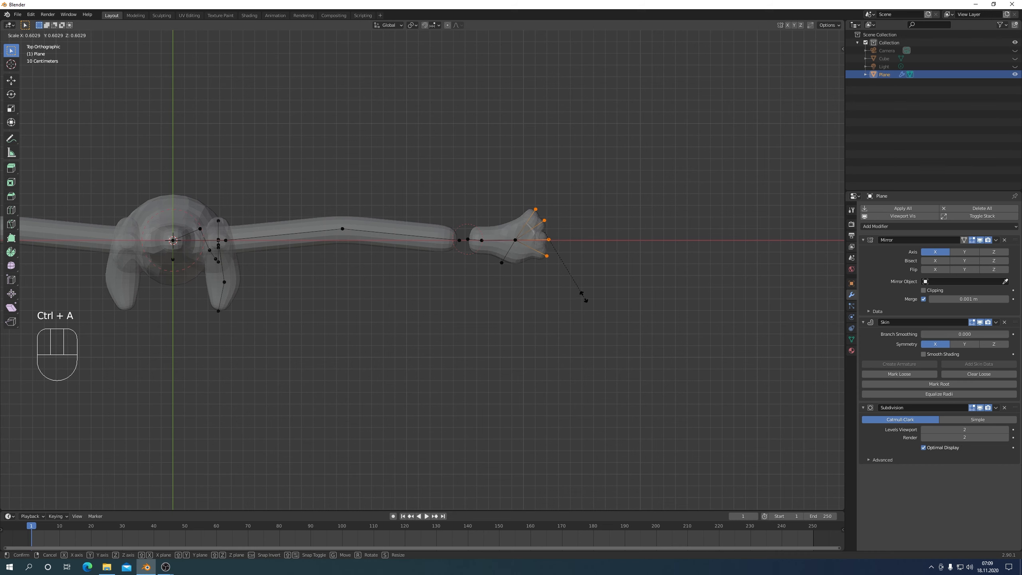
{"action": "left_click", "coordinate": [584, 297]}
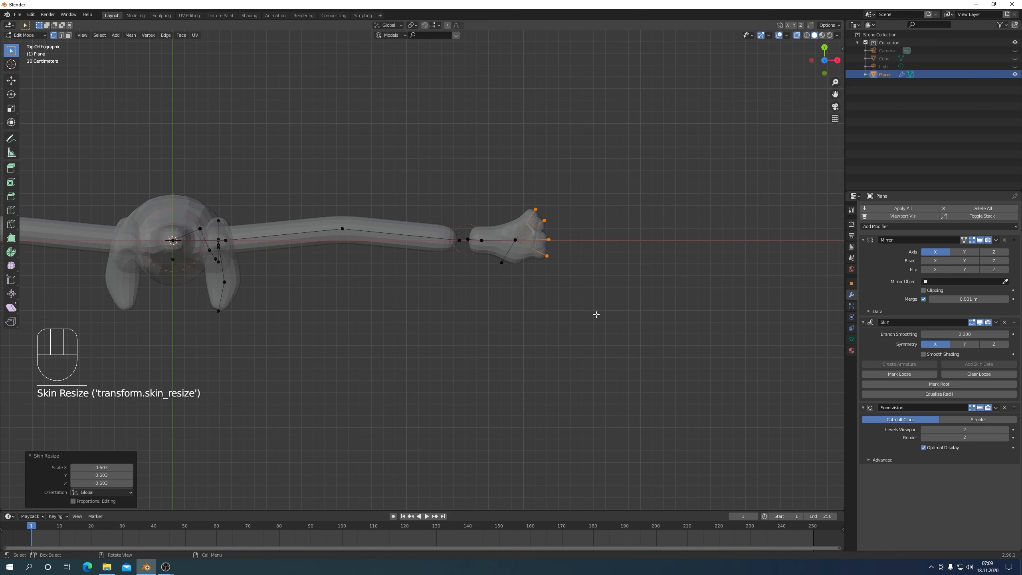
Step: Rotate the four finger vertices about 10° clockwise around Z and spread them along Y by about 1.23
{"action": "key", "text": "r"}
{"action": "left_click", "coordinate": [579, 318]}
{"action": "key", "text": "s"}
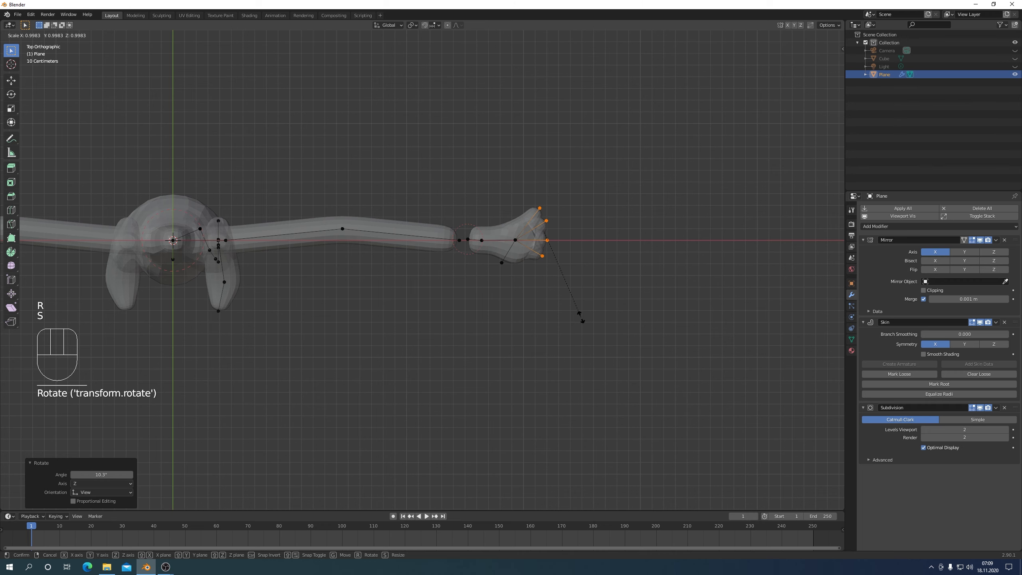
{"action": "key", "text": "y"}
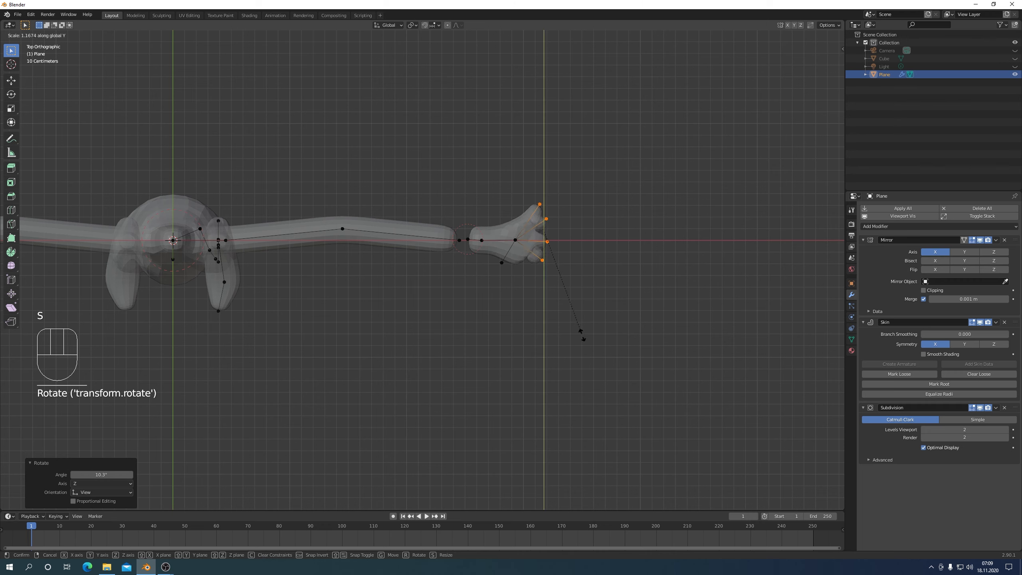
{"action": "left_click", "coordinate": [584, 340]}
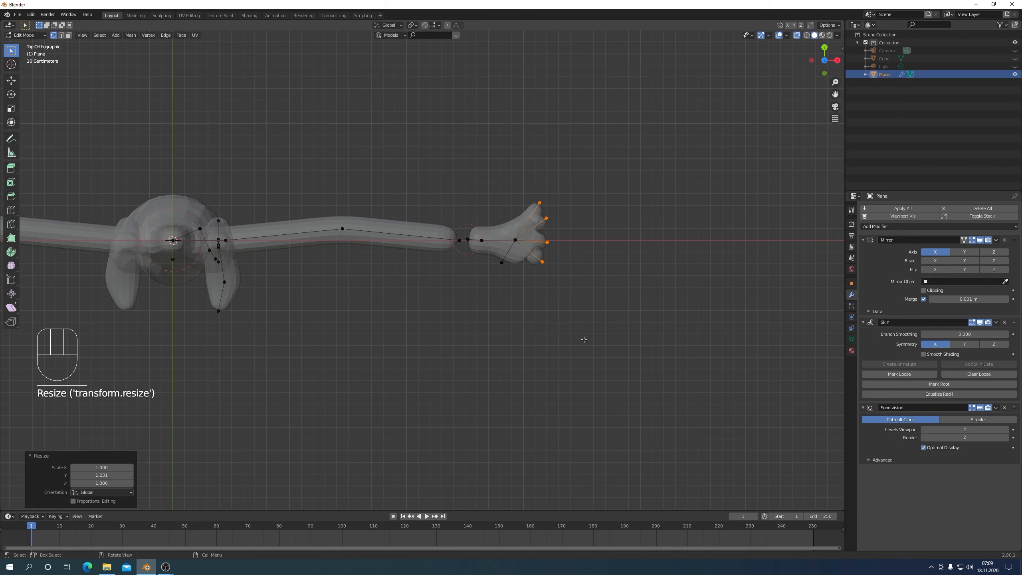
Step: Extrude the four finger vertices about 0.52 m outward and scale the skin of all finger vertices by 0.72
{"action": "key", "text": "e"}
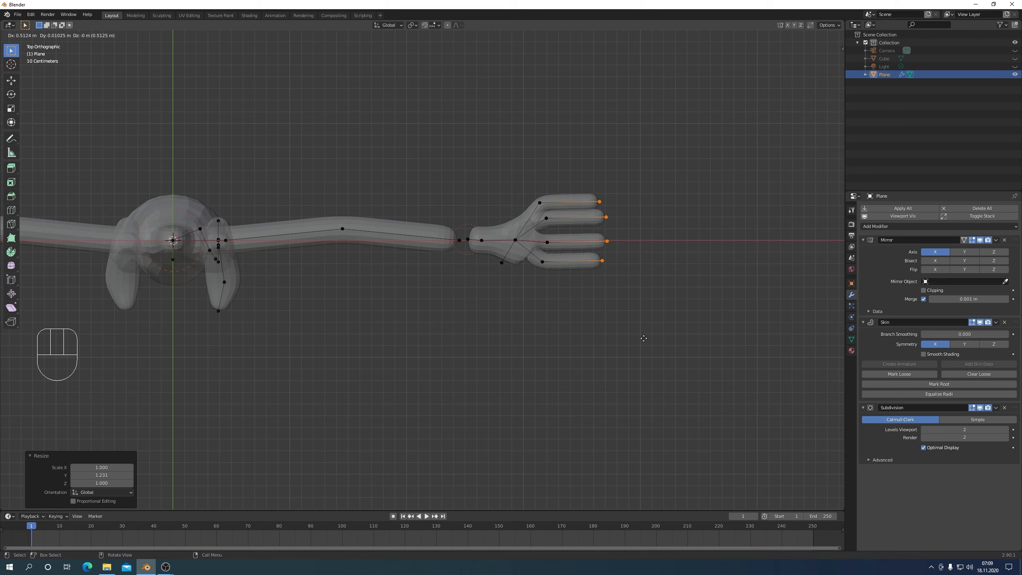
{"action": "left_click", "coordinate": [645, 340]}
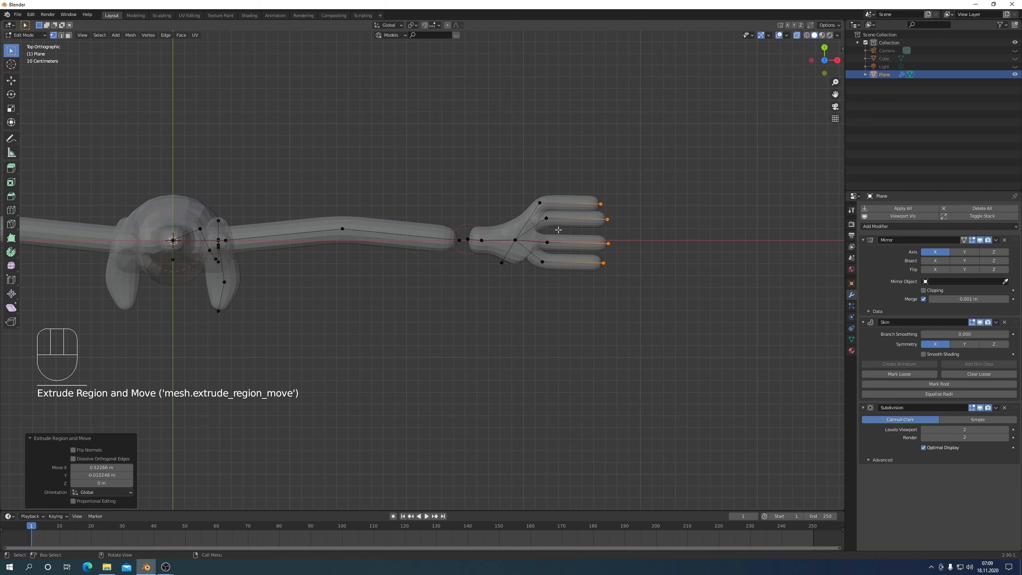
{"action": "left_click_drag", "start_coordinate": [524, 168], "coordinate": [696, 402]}
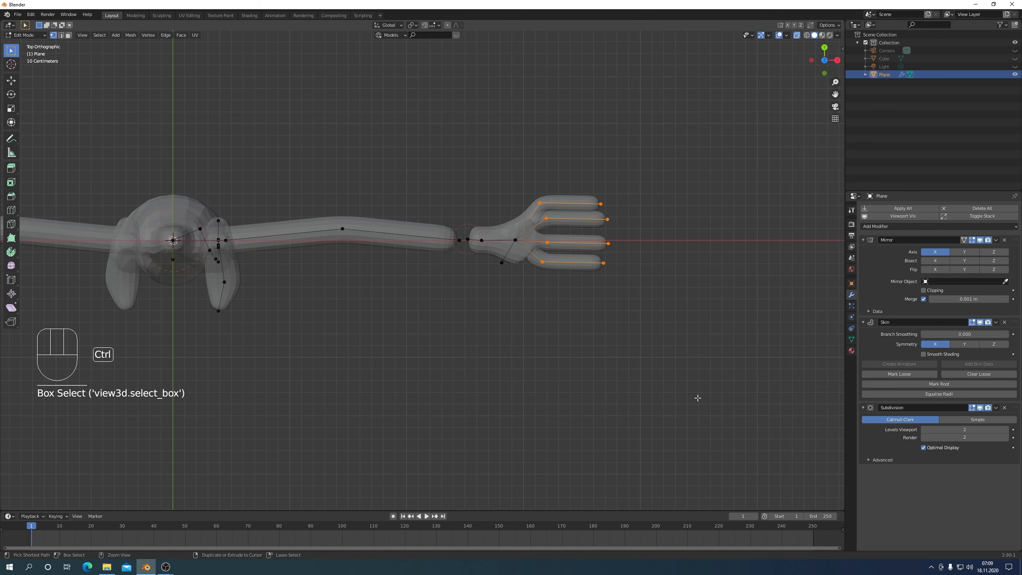
{"action": "key", "text": "ctrl+a"}
{"action": "left_click", "coordinate": [649, 355]}
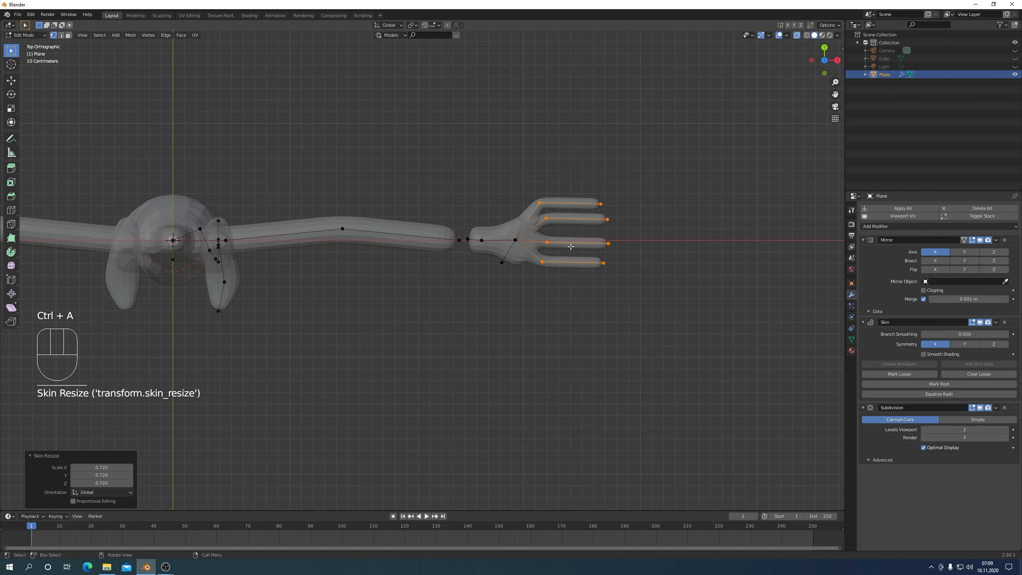
Step: Move the second-rearmost finger about 0.05 m forward and the rearmost finger about 0.04 m outward and 0.02 m forward
{"action": "left_click", "coordinate": [547, 218]}
{"action": "left_click", "coordinate": [605, 220], "text": "shift"}
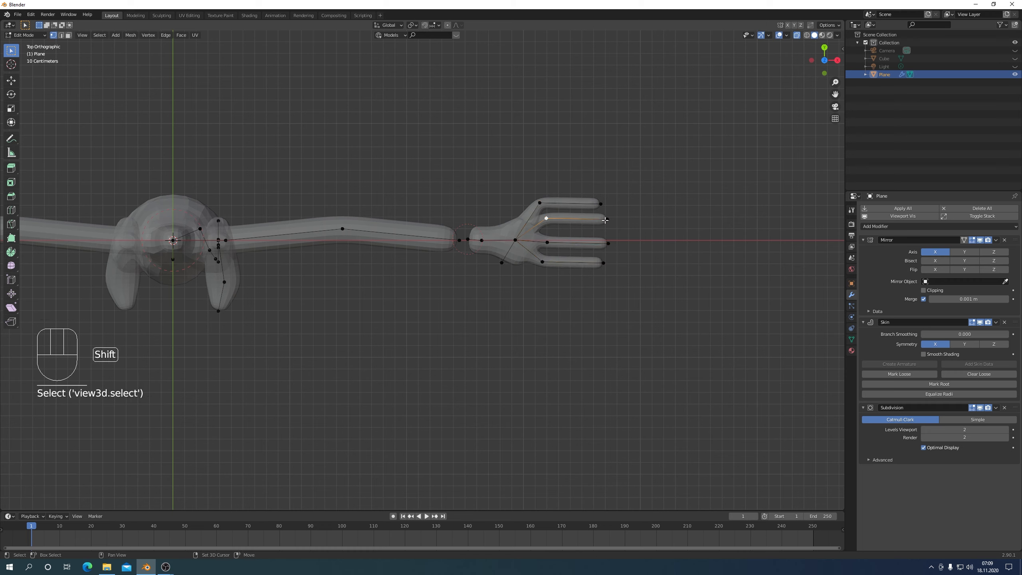
{"action": "key", "text": "g"}
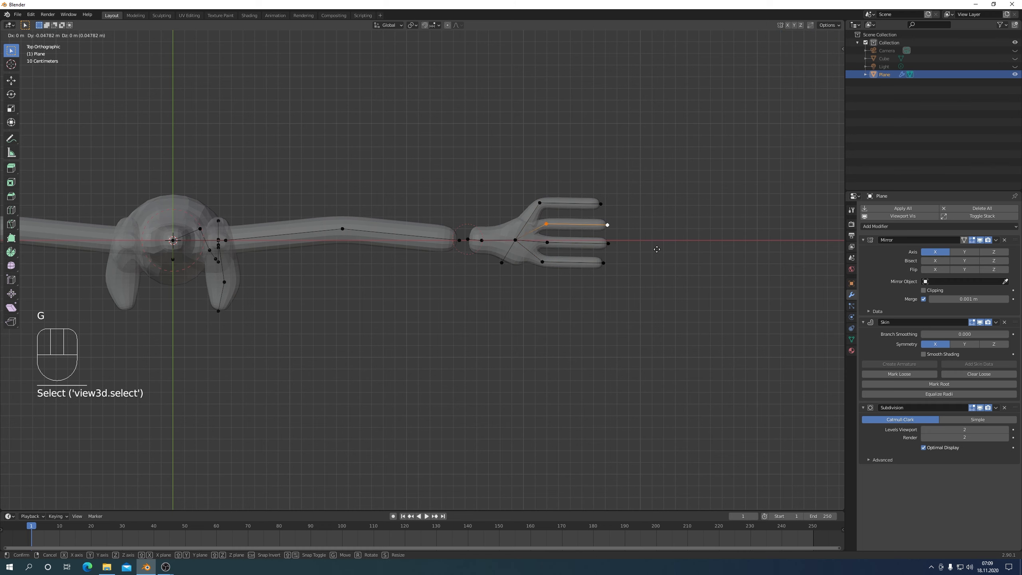
{"action": "left_click", "coordinate": [658, 249]}
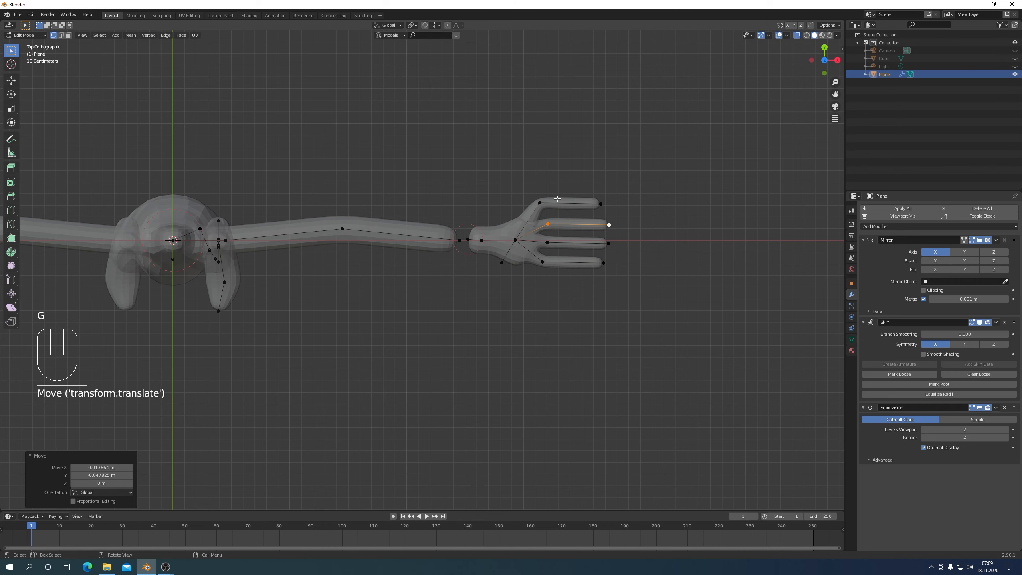
{"action": "left_click", "coordinate": [539, 202]}
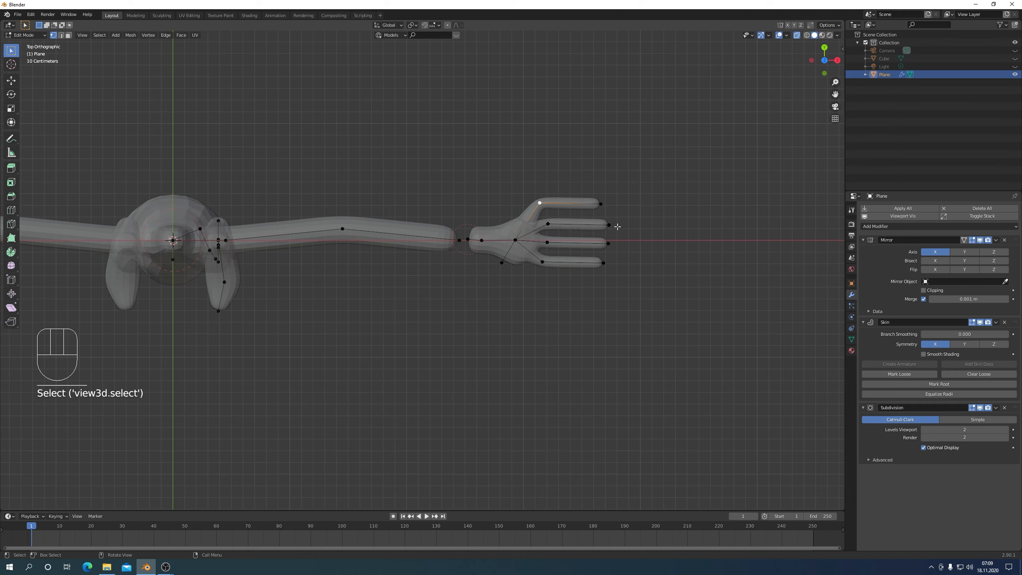
{"action": "left_click", "coordinate": [601, 203], "text": "shift"}
{"action": "key", "text": "g"}
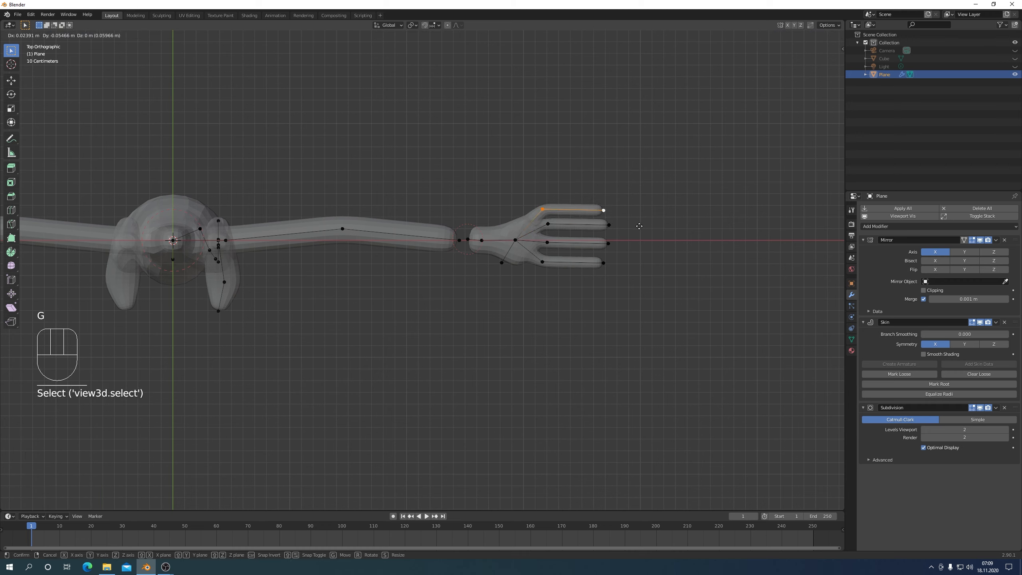
{"action": "left_click", "coordinate": [642, 223]}
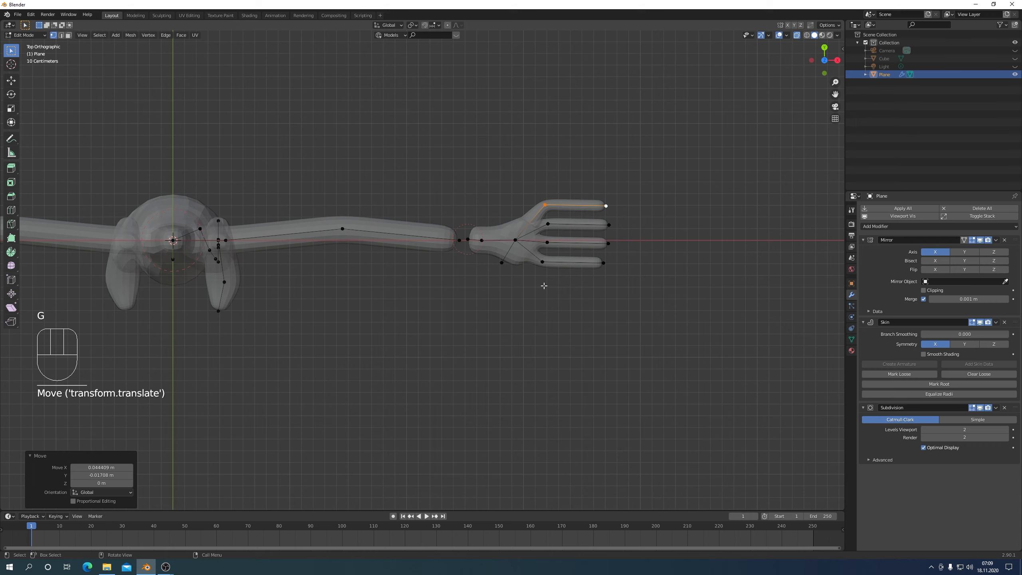
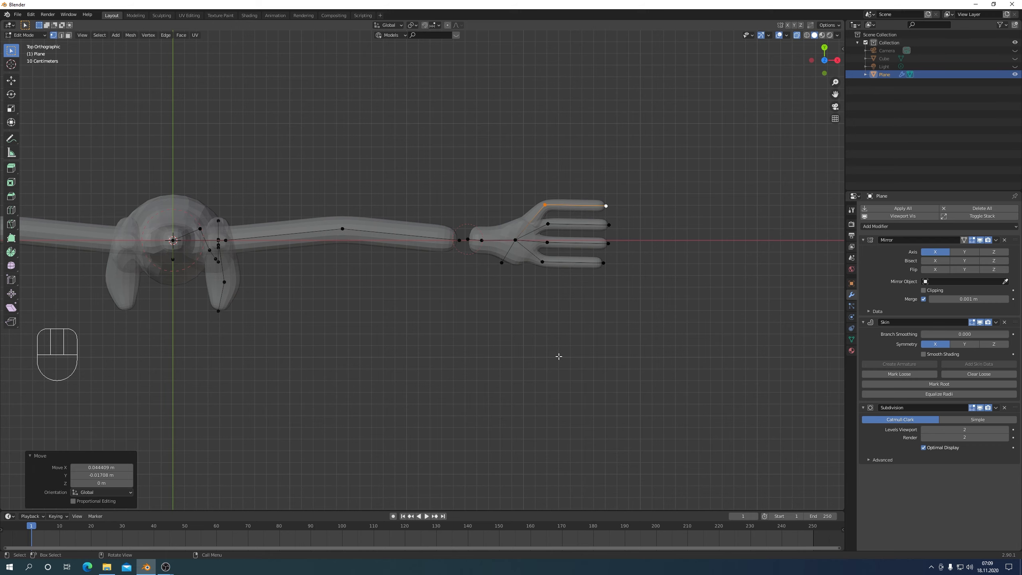
Step: Mark the hand's middle vertex as loose in the Skin modifier to fill out the palm
{"action": "mouse_move", "coordinate": [559, 356]}
{"action": "middle_mouse_down"}
{"action": "mouse_move", "coordinate": [543, 267]}
{"action": "mouse_move", "coordinate": [557, 342]}
{"action": "middle_mouse_up"}
{"action": "key", "text": "KP_7"}
{"action": "left_click", "coordinate": [514, 240]}
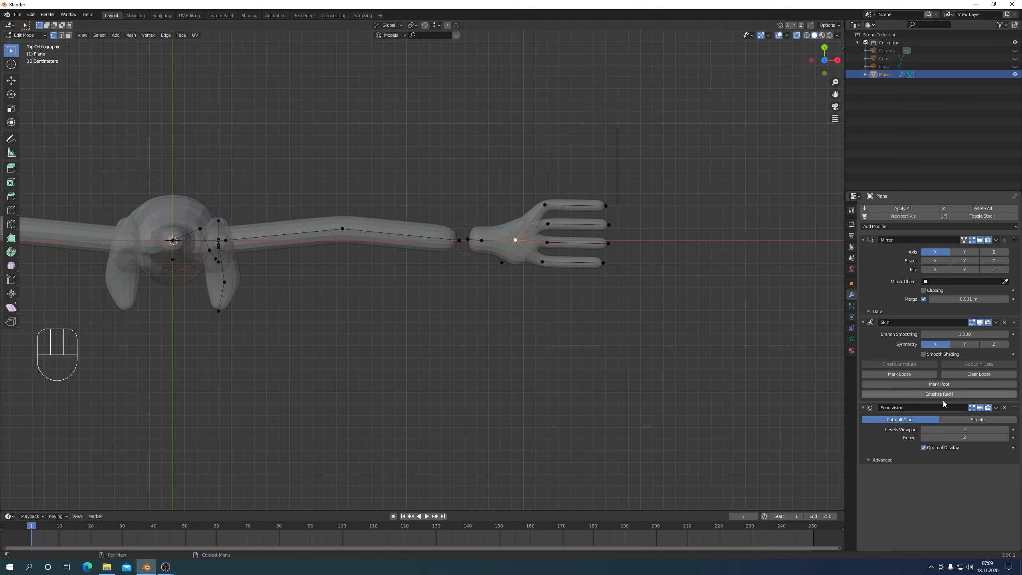
{"action": "left_click", "coordinate": [910, 374]}
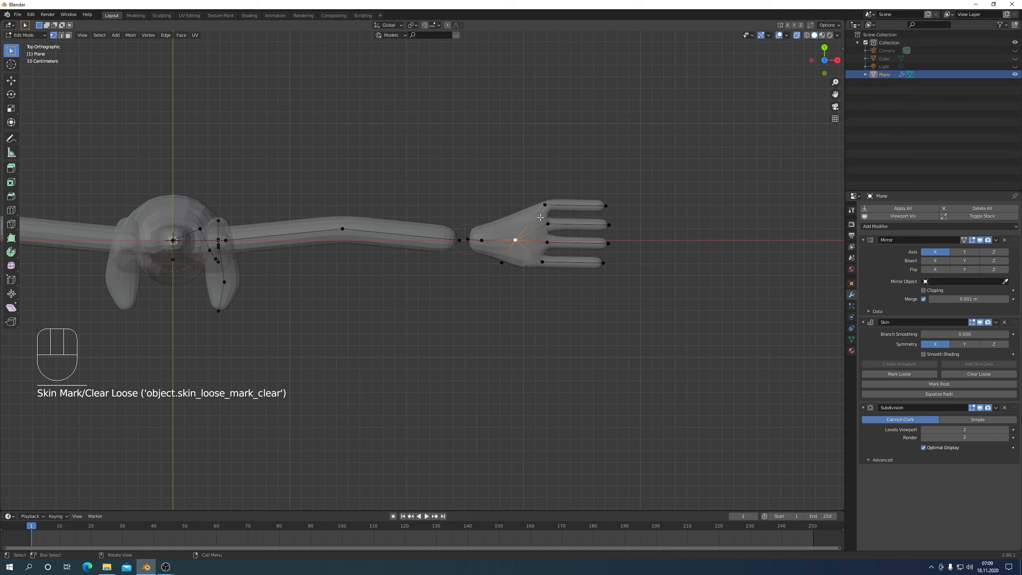
{"action": "middle_click_drag", "start_coordinate": [563, 339], "coordinate": [533, 339]}
{"action": "key", "text": "KP_7"}
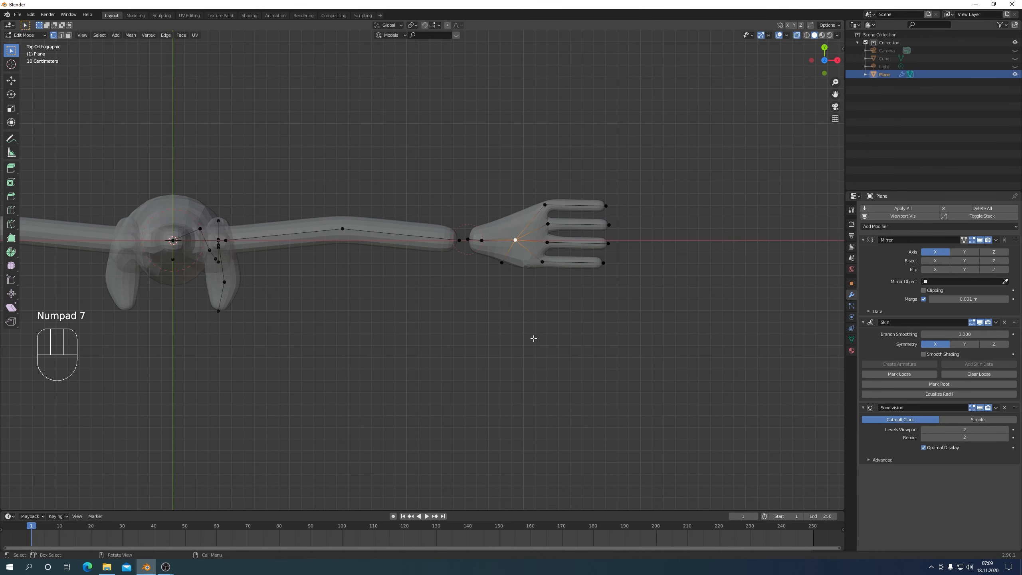
Step: Extrude the thumb's base vertex about 0.14 m outward and 0.43 m forward
{"action": "left_click", "coordinate": [503, 264]}
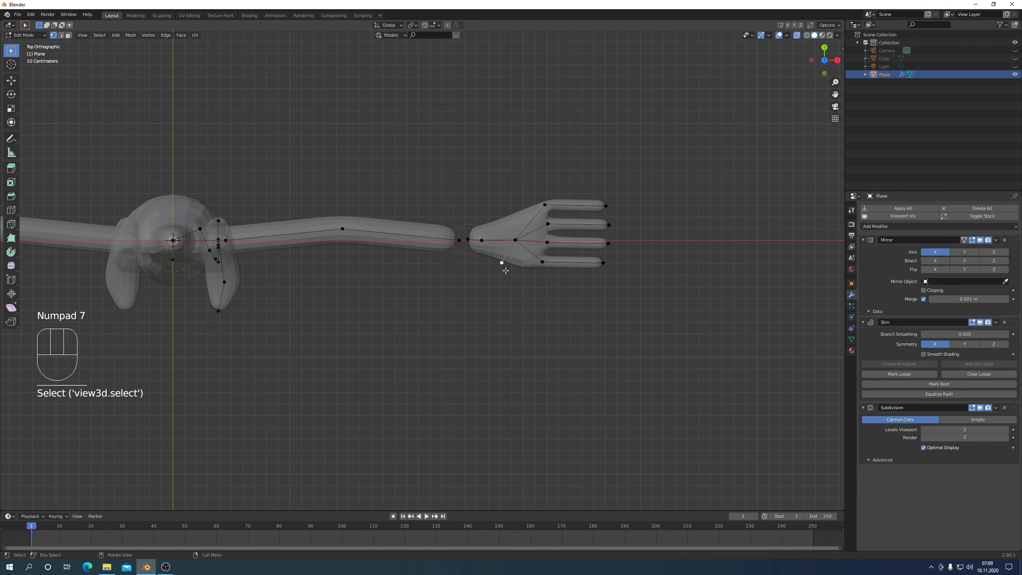
{"action": "key", "text": "e"}
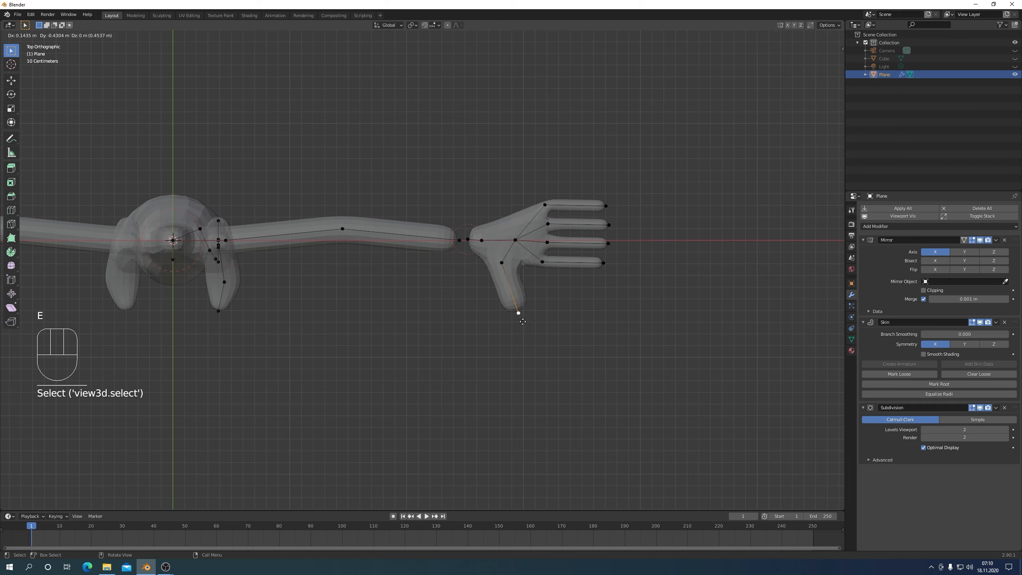
{"action": "left_click", "coordinate": [522, 318]}
Step: Thin the thumb by scaling the skin of both its vertices by about 0.77 and its tip by about 0.52
{"action": "left_click", "coordinate": [501, 262], "text": "shift"}
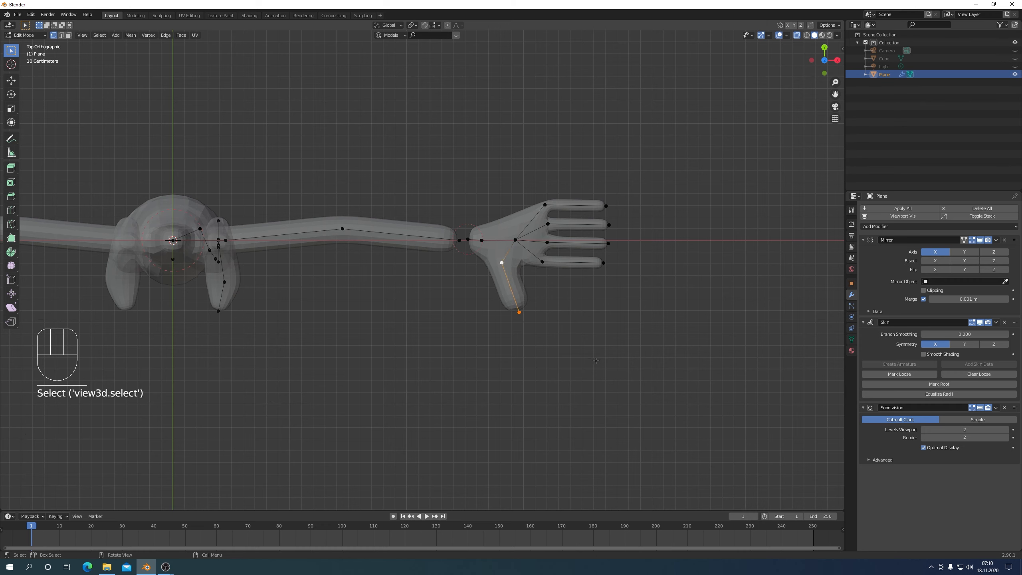
{"action": "key", "text": "ctrl+a"}
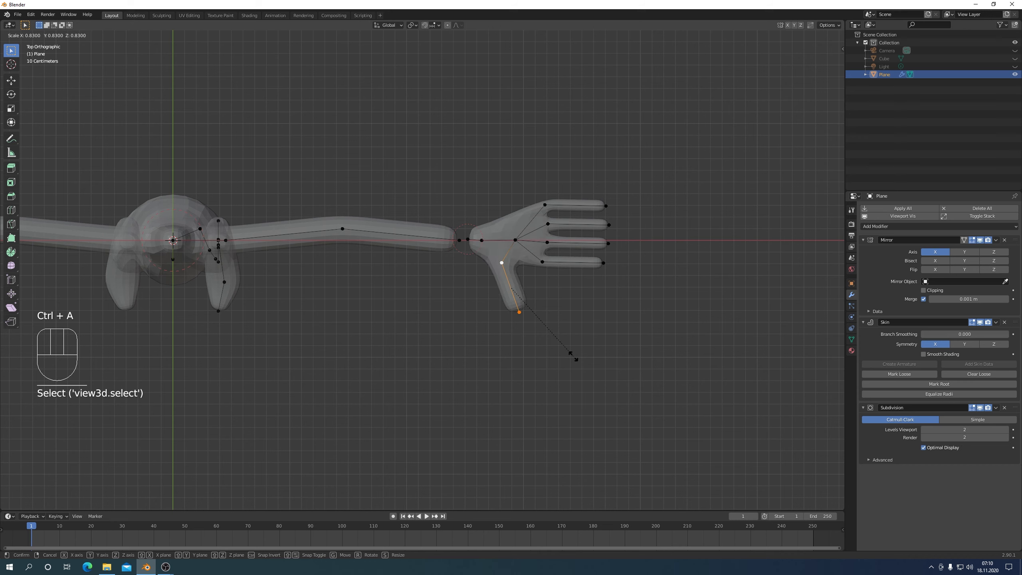
{"action": "left_click", "coordinate": [567, 352]}
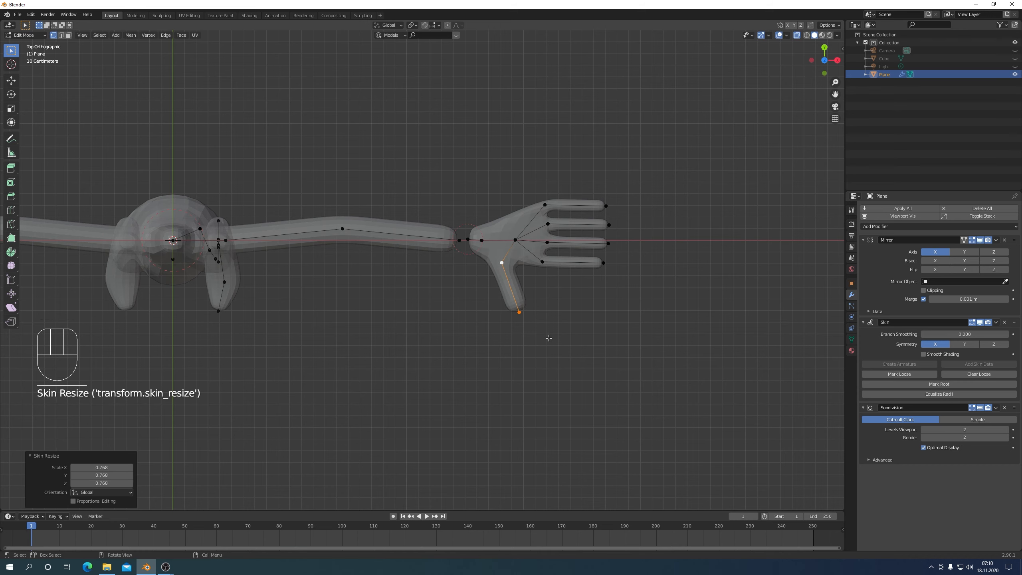
{"action": "left_click", "coordinate": [519, 311]}
{"action": "key", "text": "ctrl+a"}
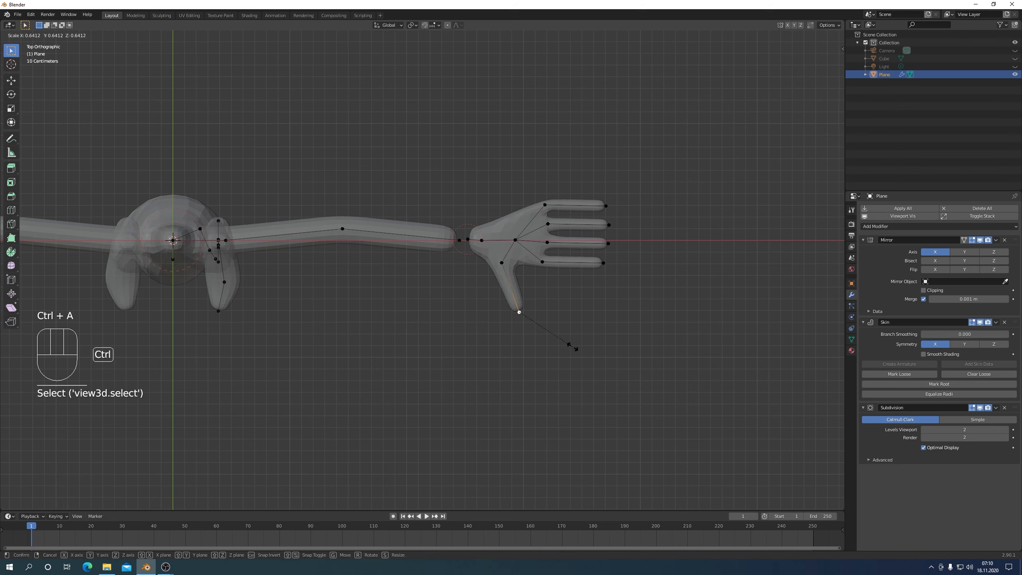
{"action": "left_click", "coordinate": [566, 340]}
Step: Subdivide the edges of the four fingers and the thumb with one cut
{"action": "middle_click_drag", "start_coordinate": [567, 344], "coordinate": [561, 301]}
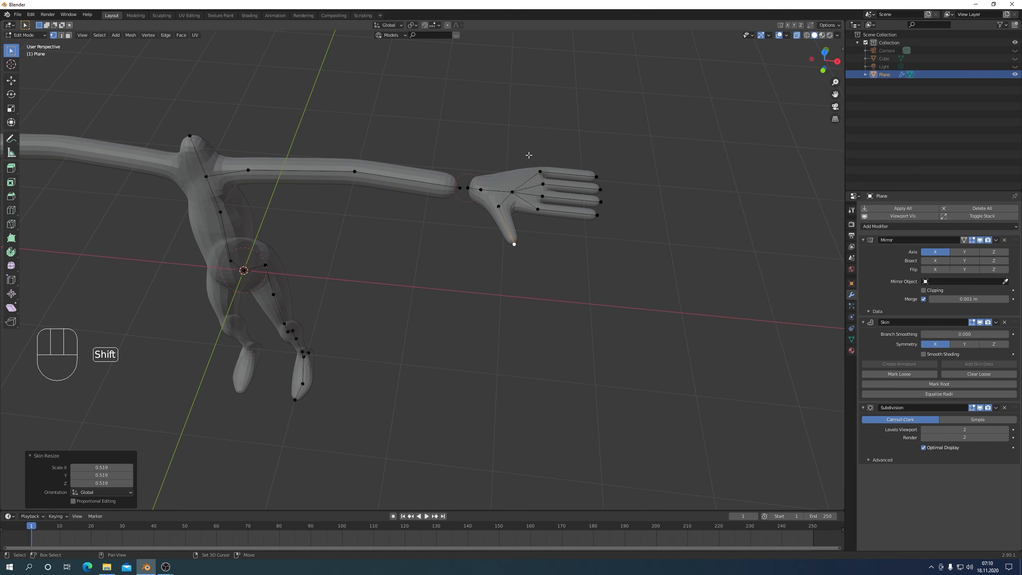
{"action": "left_click_drag", "start_coordinate": [533, 146], "coordinate": [627, 257], "text": "shift"}
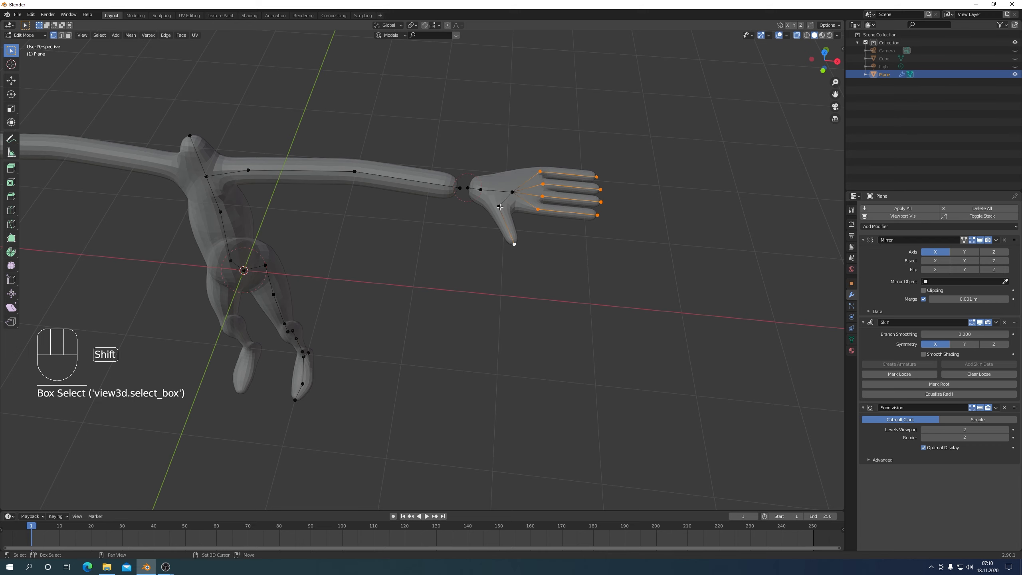
{"action": "left_click", "coordinate": [499, 206], "text": "shift"}
{"action": "right_click", "coordinate": [602, 272]}
{"action": "left_click", "coordinate": [585, 273]}
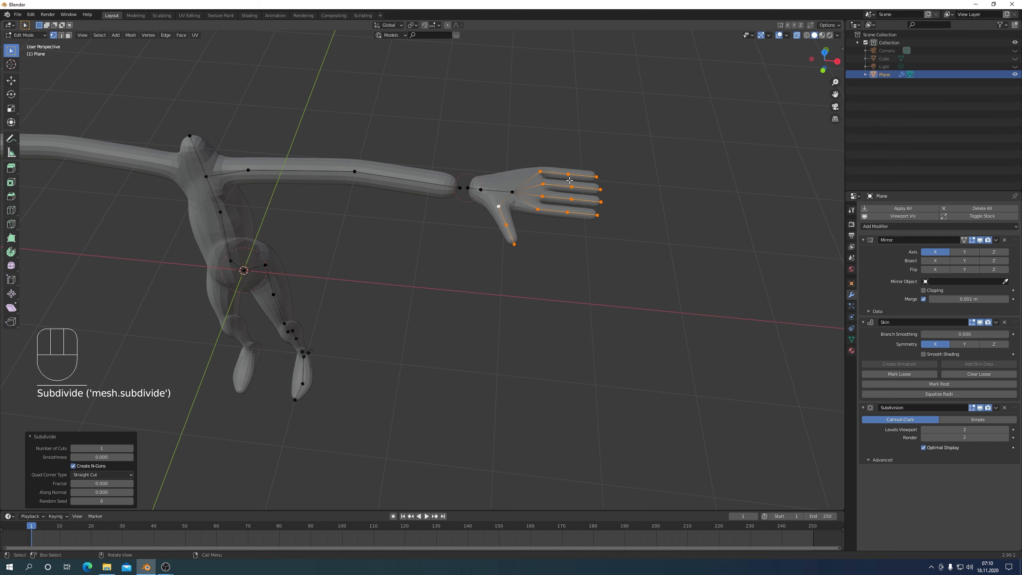
Step: Select the middle and tip vertices of the four fingers and scale them along X by 1.64
{"action": "left_click_drag", "start_coordinate": [558, 143], "coordinate": [644, 277]}
{"action": "key", "text": "KP_7"}
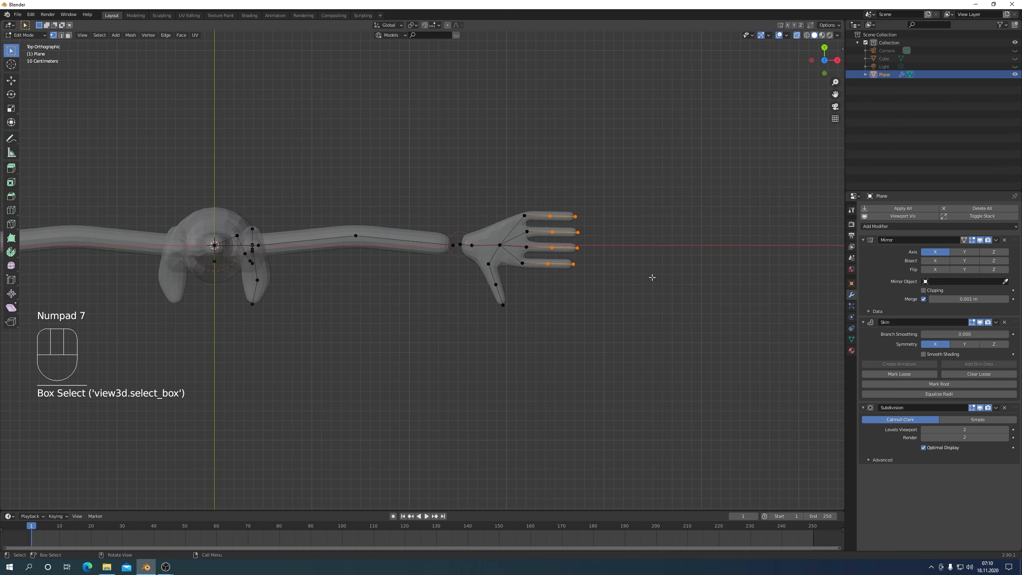
{"action": "key", "text": "s"}
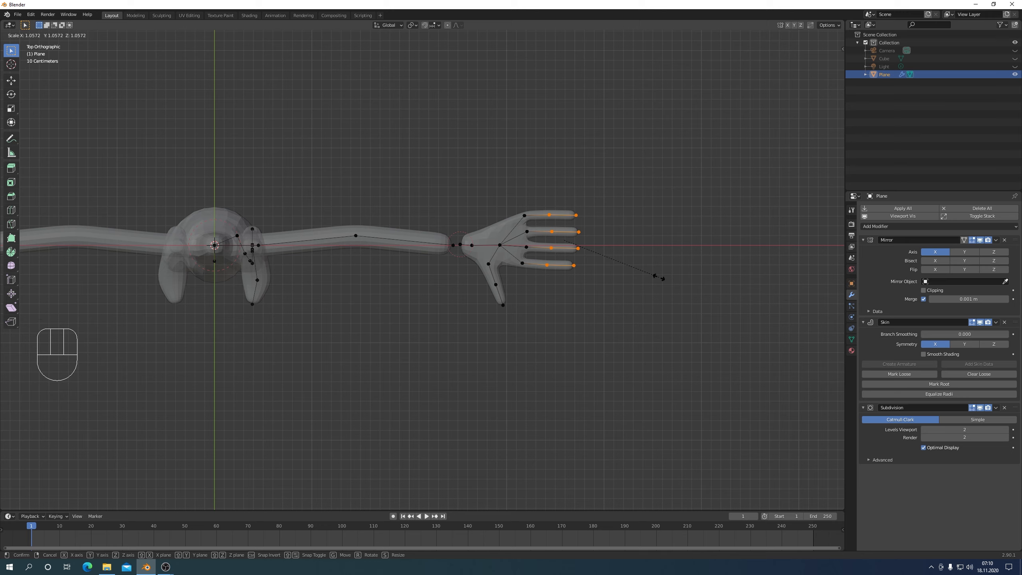
{"action": "key", "text": "x"}
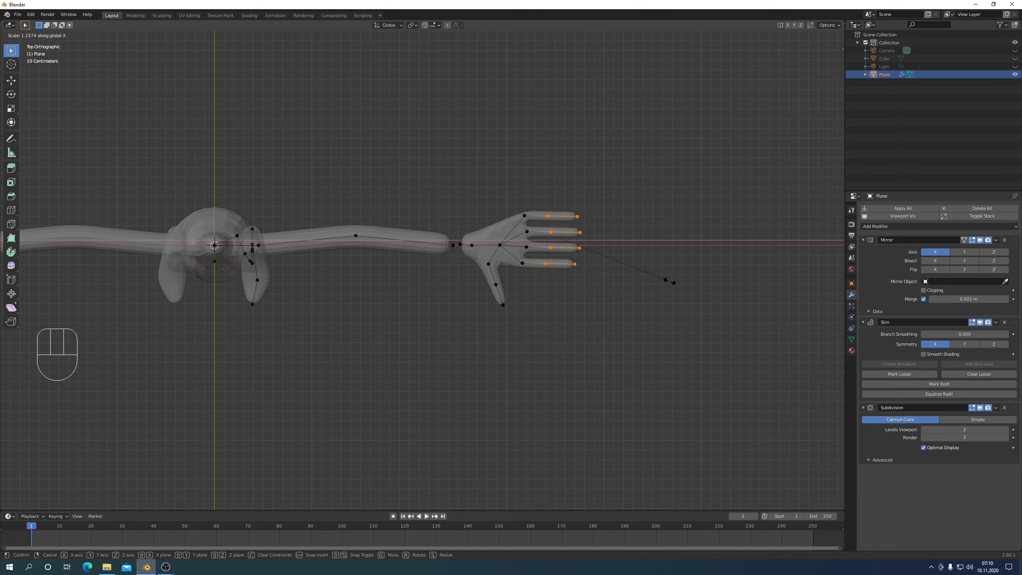
{"action": "left_click", "coordinate": [714, 289]}
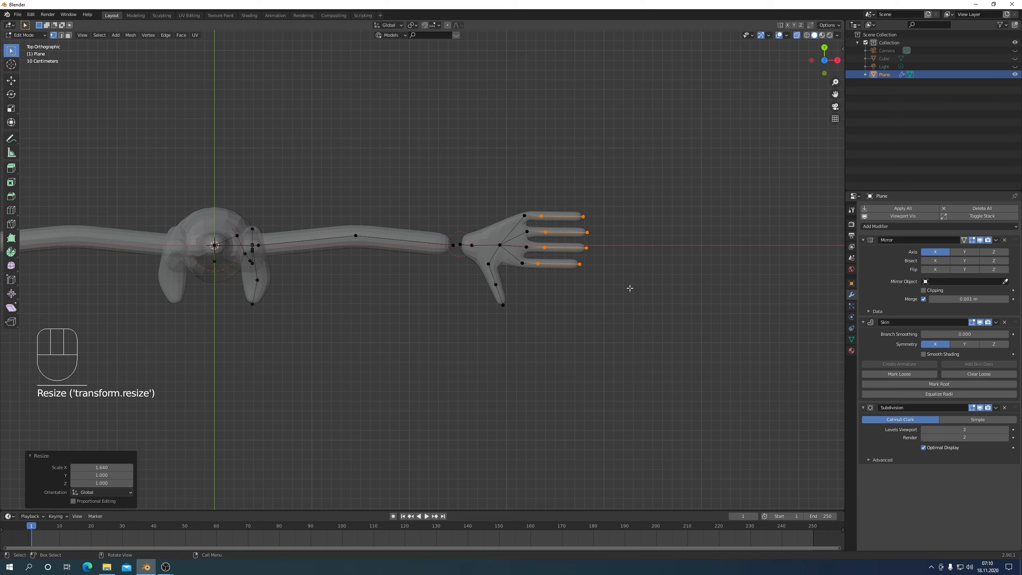
Step: Subdivide the outer segments of the four fingers with one cut
{"action": "right_click", "coordinate": [575, 249]}
{"action": "left_click", "coordinate": [583, 250]}
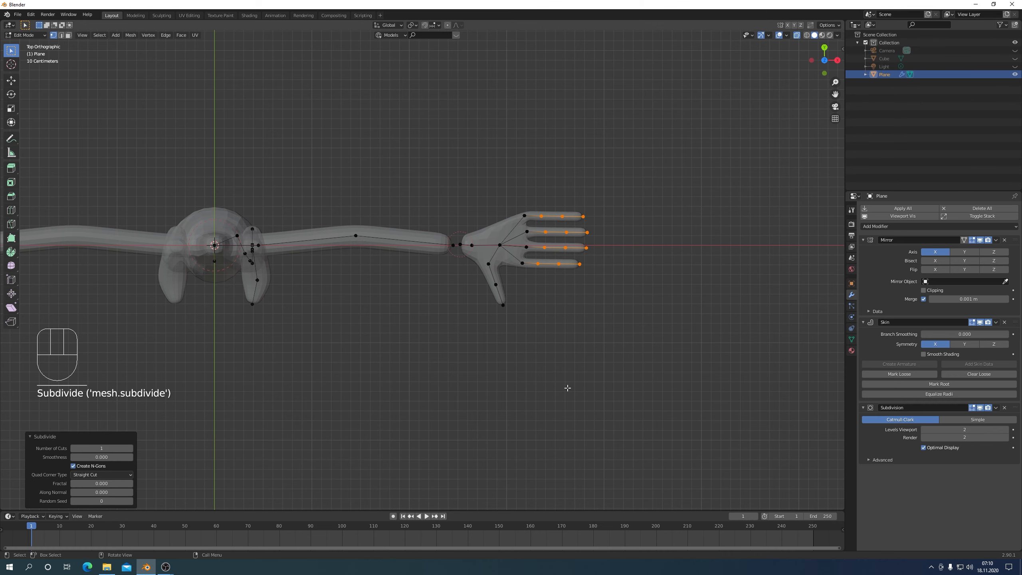
{"action": "key", "text": "KP_1"}
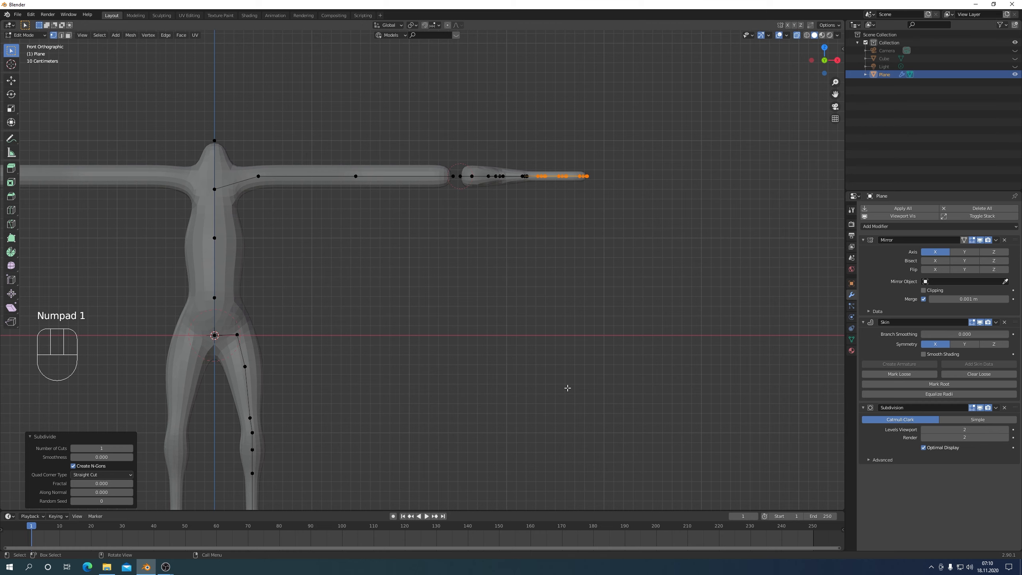
Step: Rotate the four fingers 26° downward in front view and move them about -0.04 m in X and -0.15 m in Z
{"action": "middle_click_drag", "start_coordinate": [540, 213], "coordinate": [525, 285]}
{"action": "left_click_drag", "start_coordinate": [527, 140], "coordinate": [675, 235]}
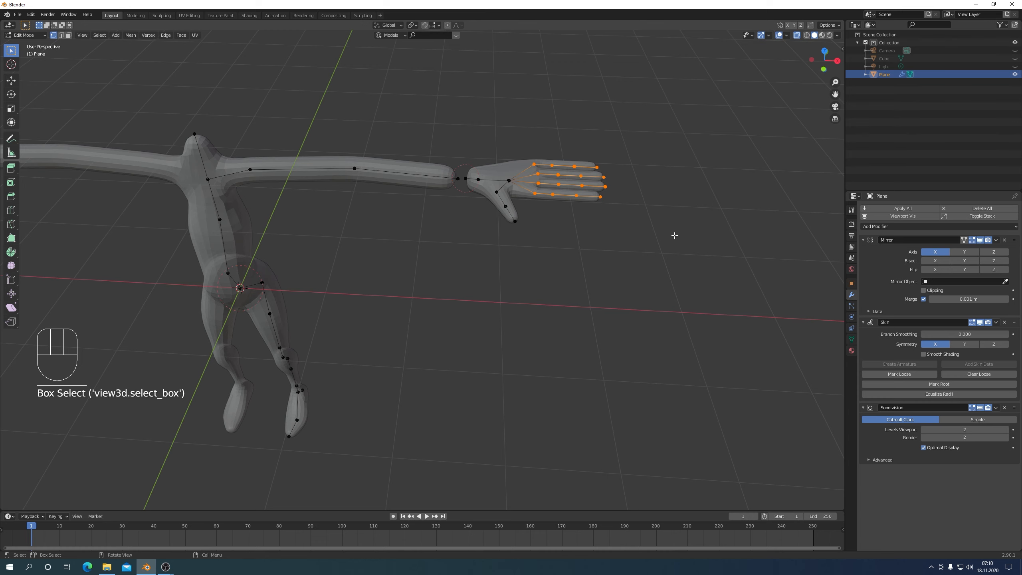
{"action": "key", "text": "KP_1"}
{"action": "key", "text": "r"}
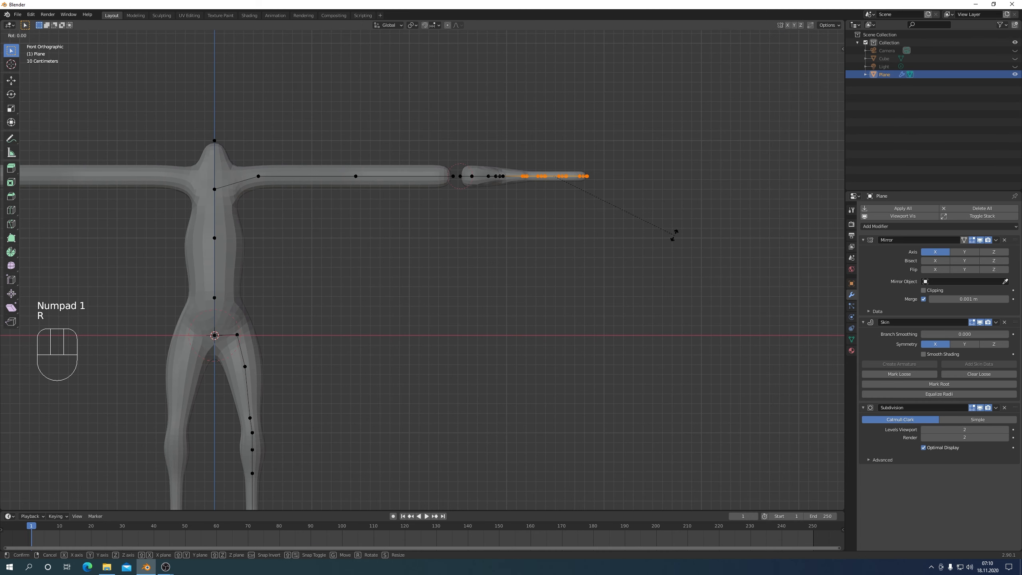
{"action": "left_click", "coordinate": [617, 260]}
{"action": "key", "text": "g"}
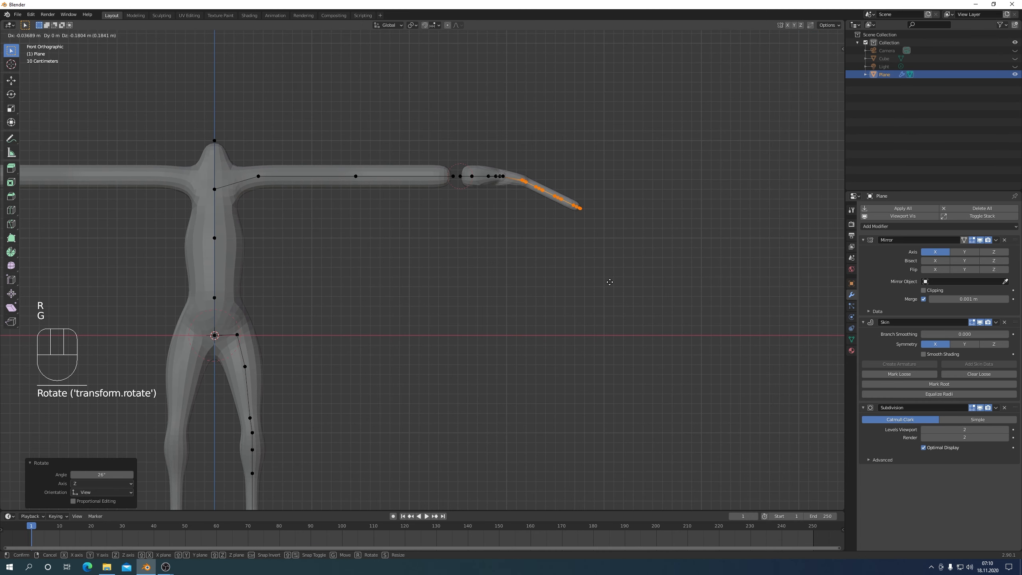
{"action": "left_click", "coordinate": [610, 279]}
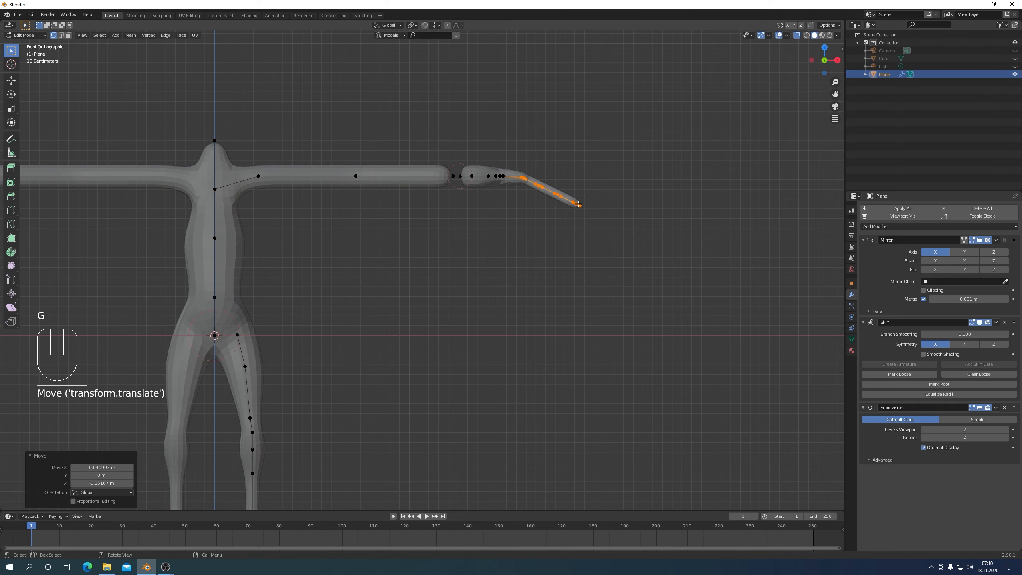
Step: Bend the two outermost vertex rows of the four fingers by 22.6° and move them about -0.08 m in X and -0.05 m in Z
{"action": "left_click_drag", "start_coordinate": [546, 166], "coordinate": [606, 283]}
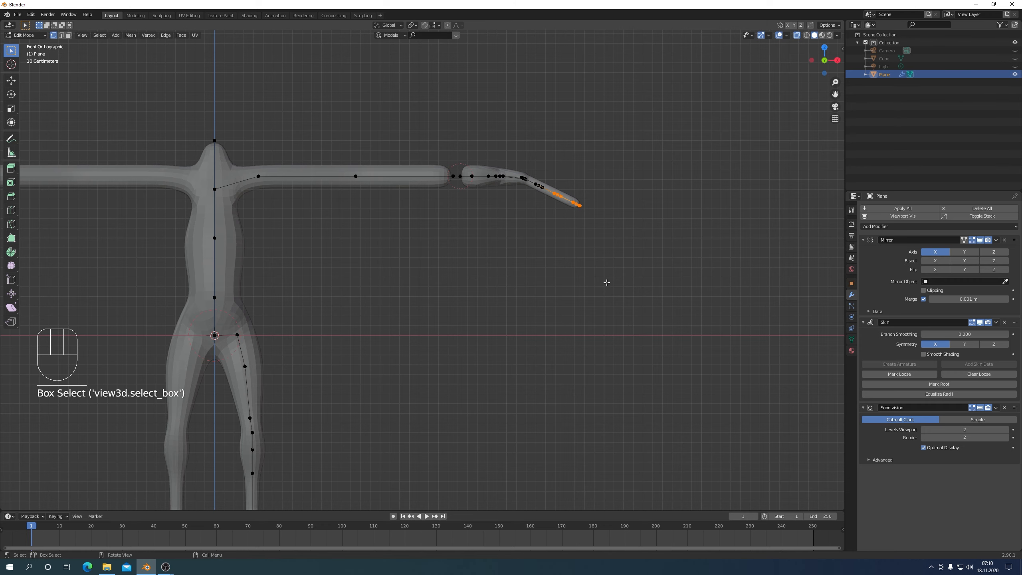
{"action": "key", "text": "r"}
{"action": "left_click", "coordinate": [578, 294]}
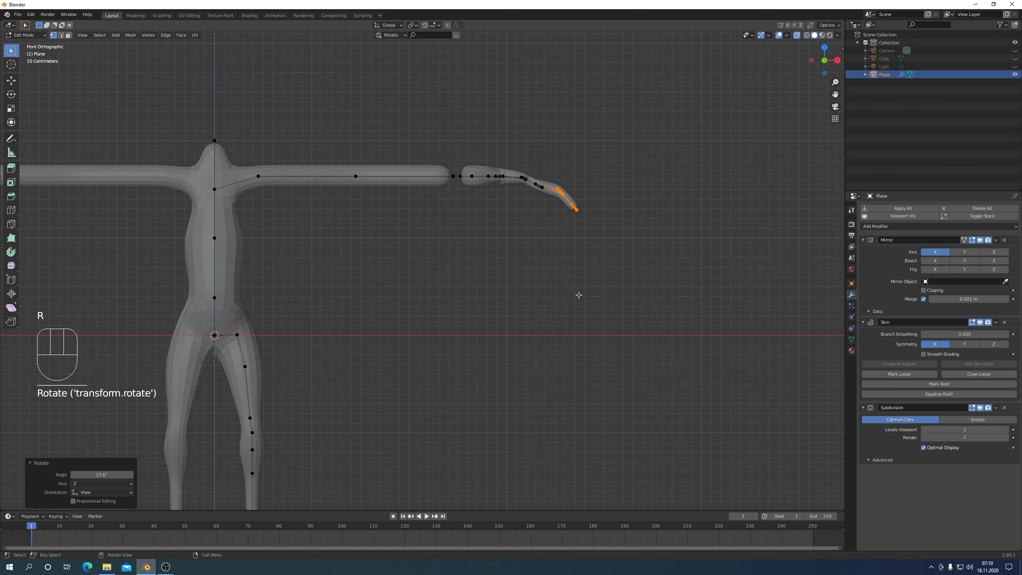
{"action": "key", "text": "g"}
{"action": "left_click", "coordinate": [571, 298]}
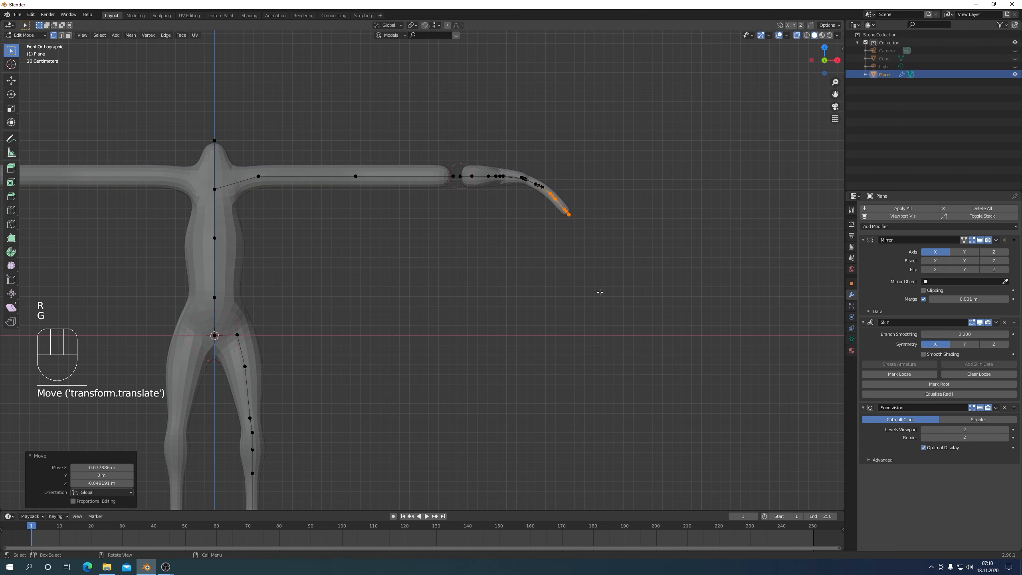
{"action": "middle_click_drag", "start_coordinate": [600, 292], "coordinate": [472, 284]}
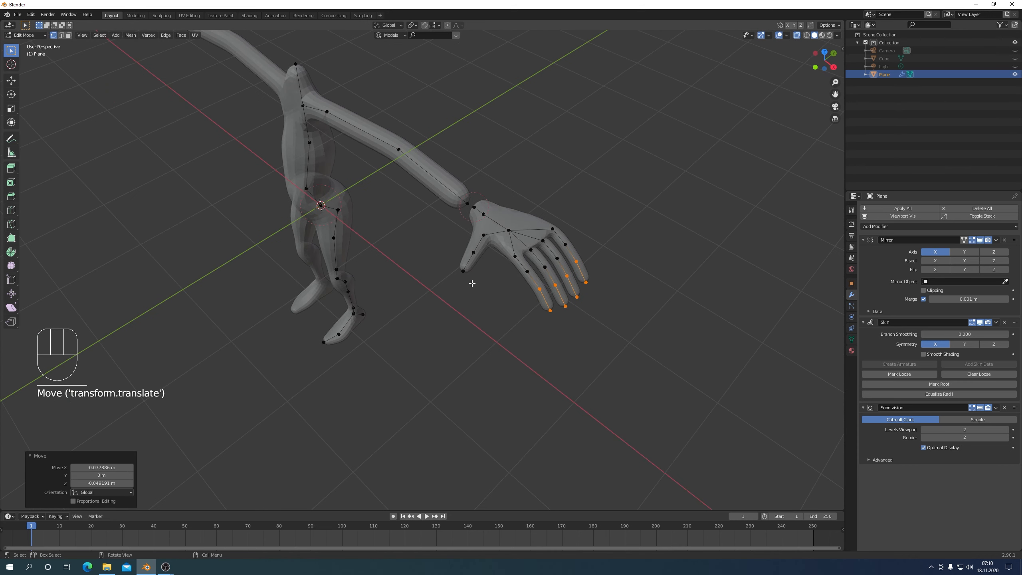
Step: Rotate the thumb's two outer vertices downward by about 30.7° in side view and move them about 0.06 m in Y and -0.08 m in Z
{"action": "key", "text": "KP_1"}
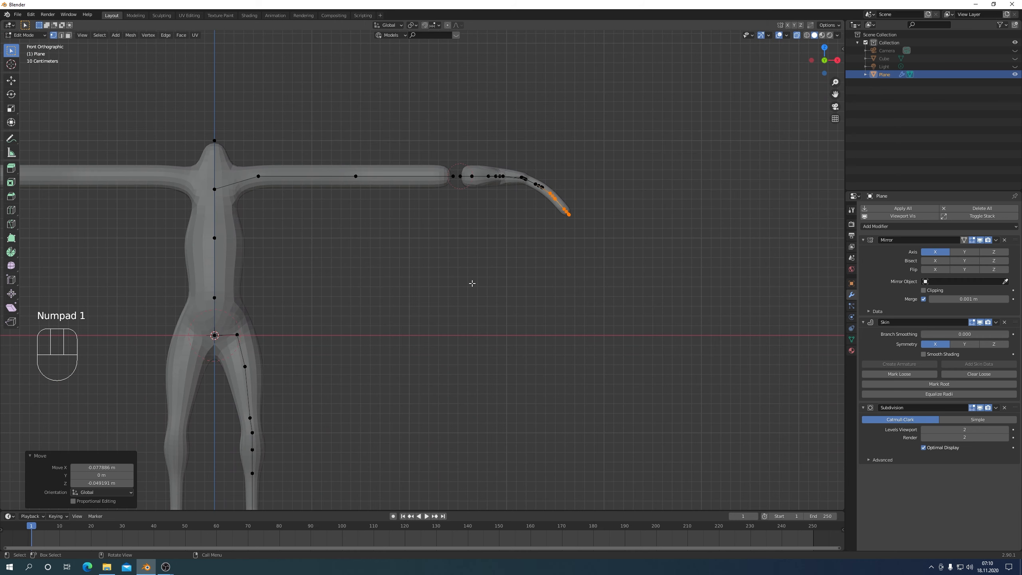
{"action": "key", "text": "KP_3"}
{"action": "left_click_drag", "start_coordinate": [369, 148], "coordinate": [419, 211]}
{"action": "key", "text": "r"}
{"action": "left_click", "coordinate": [557, 167]}
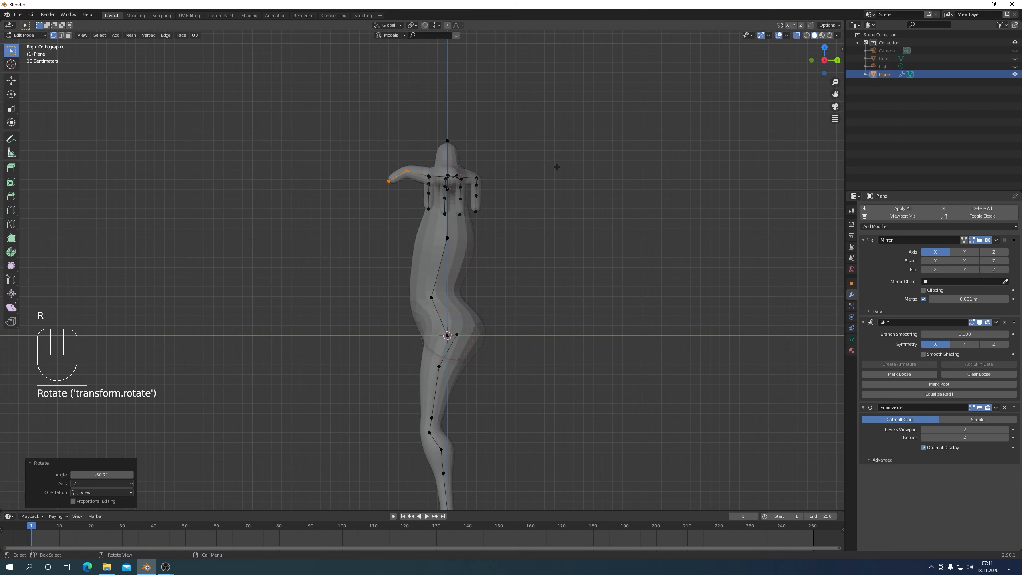
{"action": "key", "text": "g"}
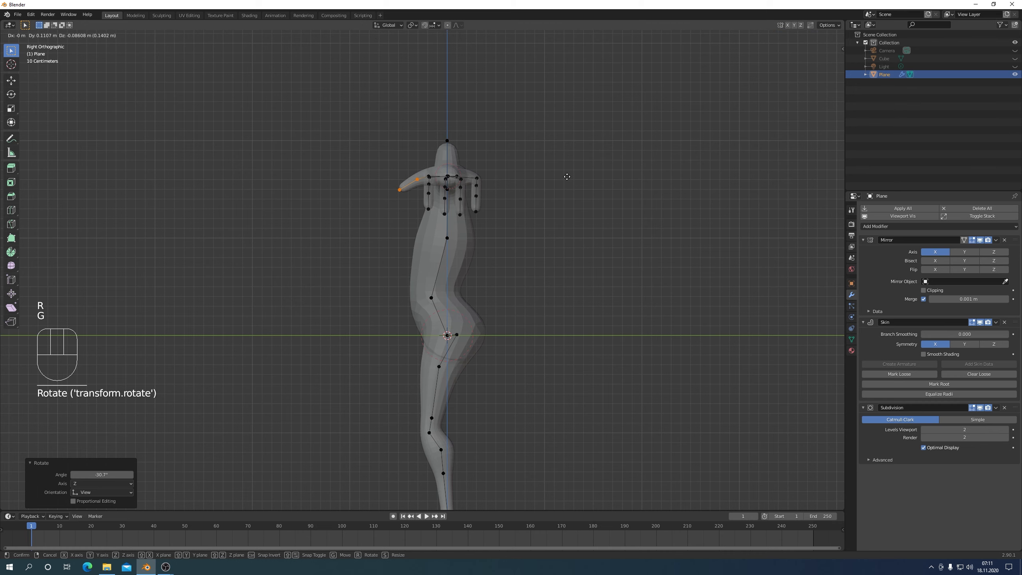
{"action": "left_click", "coordinate": [562, 176]}
{"action": "middle_click_drag", "start_coordinate": [563, 176], "coordinate": [447, 208]}
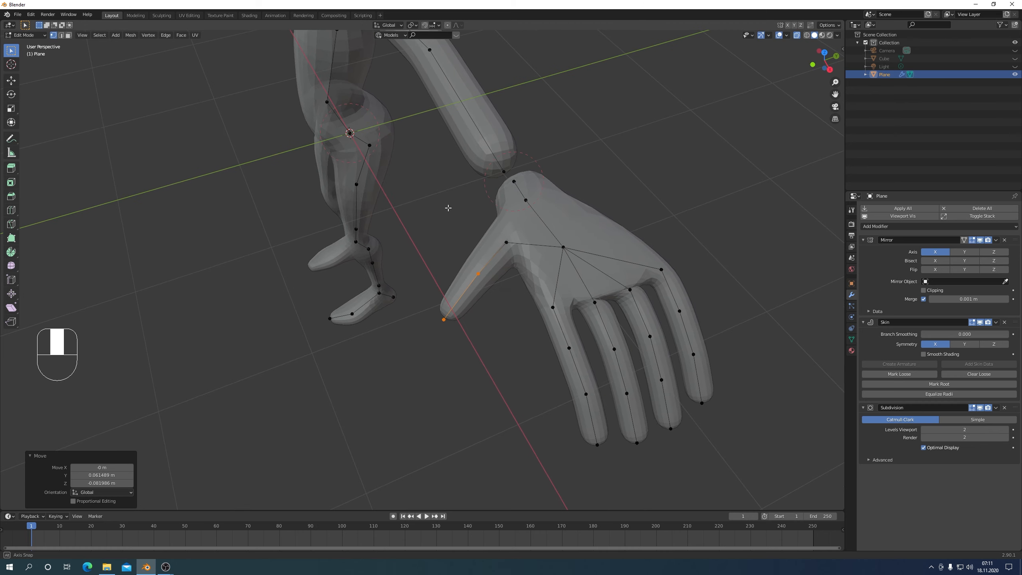
Step: Thicken the four fingers by scaling the skin of all their vertices by about 1.11
{"action": "scroll", "coordinate": [565, 315], "scroll_direction": "down", "scroll_amount": 3}
{"action": "key", "text": "KP_7"}
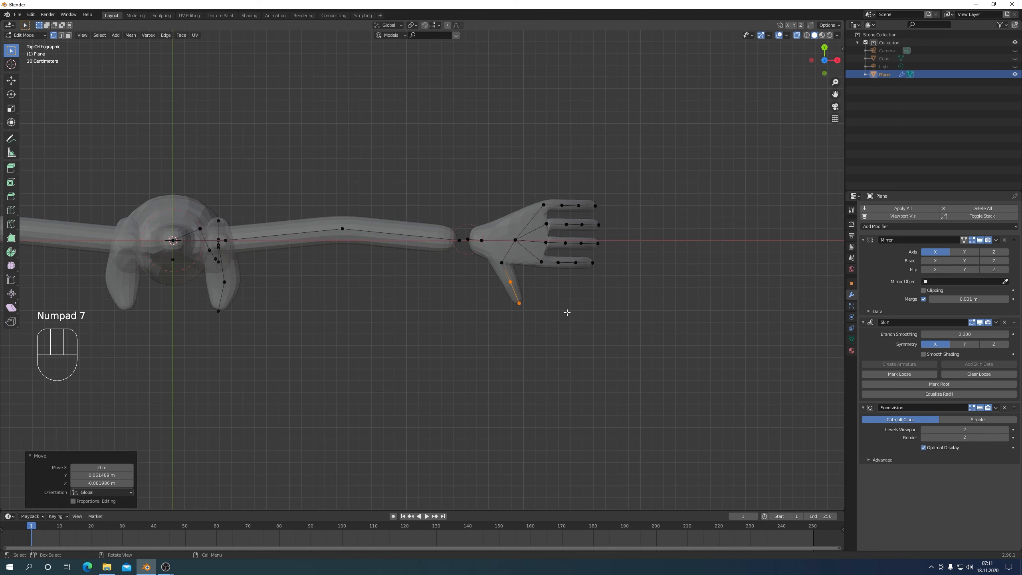
{"action": "scroll", "coordinate": [567, 253], "scroll_direction": "up", "scroll_amount": 2}
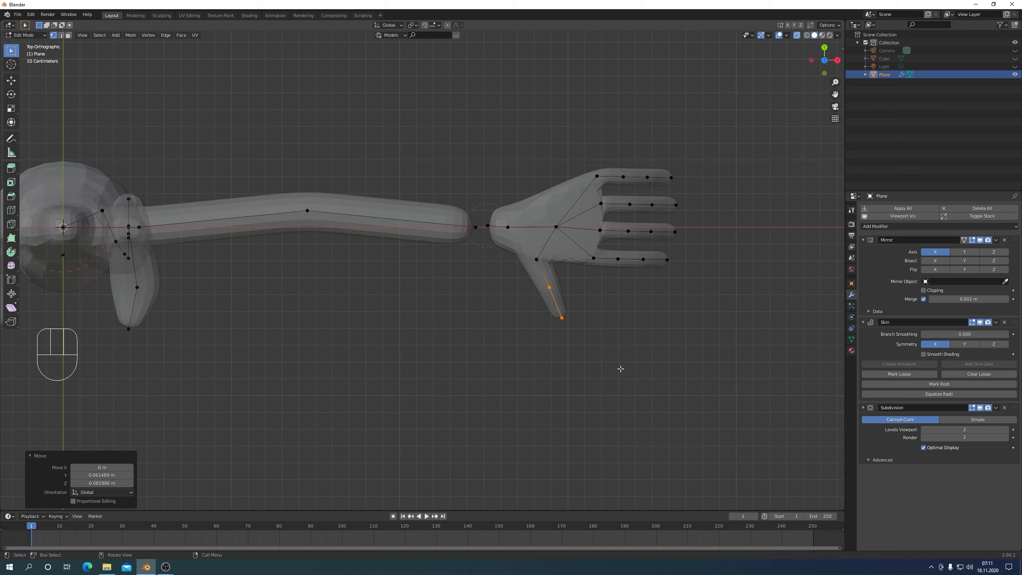
{"action": "left_click_drag", "start_coordinate": [587, 143], "coordinate": [763, 335]}
{"action": "key", "text": "ctrl+a"}
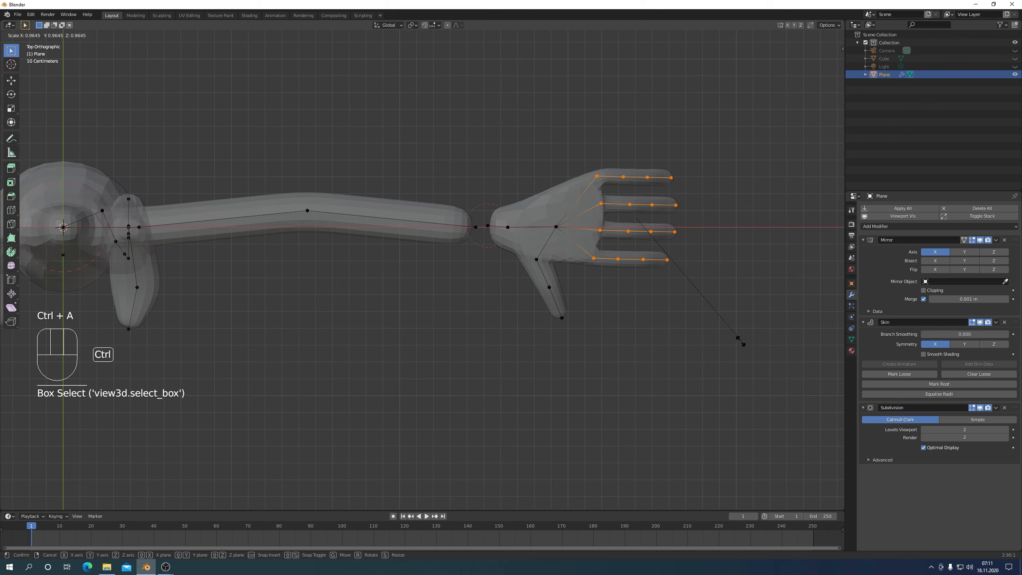
{"action": "left_click", "coordinate": [761, 363]}
{"action": "middle_click_drag", "start_coordinate": [762, 364], "coordinate": [702, 317]}
{"action": "key", "text": "KP_7"}
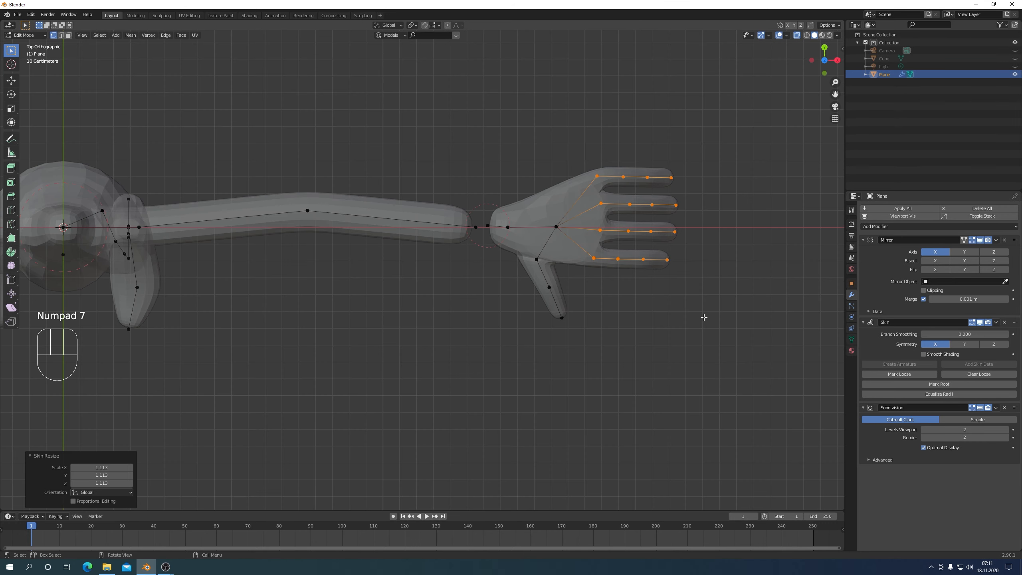
Step: Merge the hand's wrist vertex with the end vertex of the arm at their center
{"action": "scroll", "coordinate": [675, 327], "scroll_direction": "down", "scroll_amount": 2}
{"action": "scroll", "coordinate": [482, 238], "scroll_direction": "up", "scroll_amount": 2}
{"action": "left_click", "coordinate": [487, 226]}
{"action": "left_click", "coordinate": [475, 227], "text": "shift"}
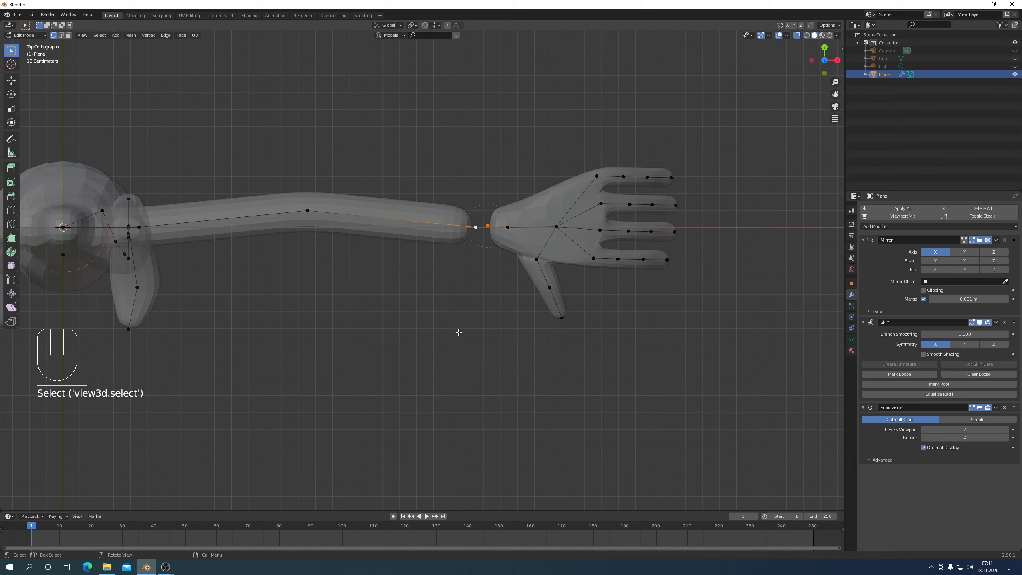
{"action": "key", "text": "m"}
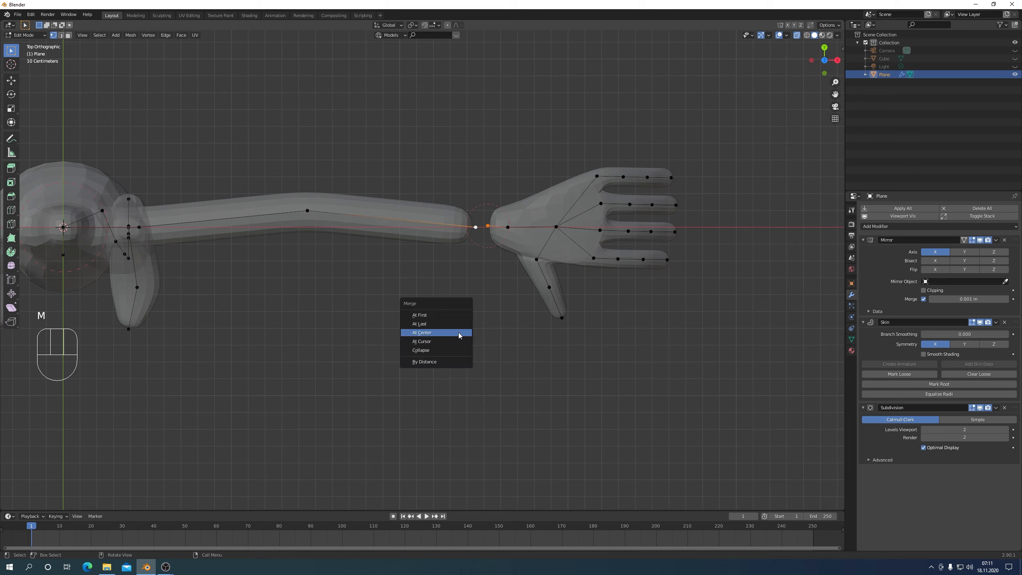
{"action": "left_click", "coordinate": [425, 335]}
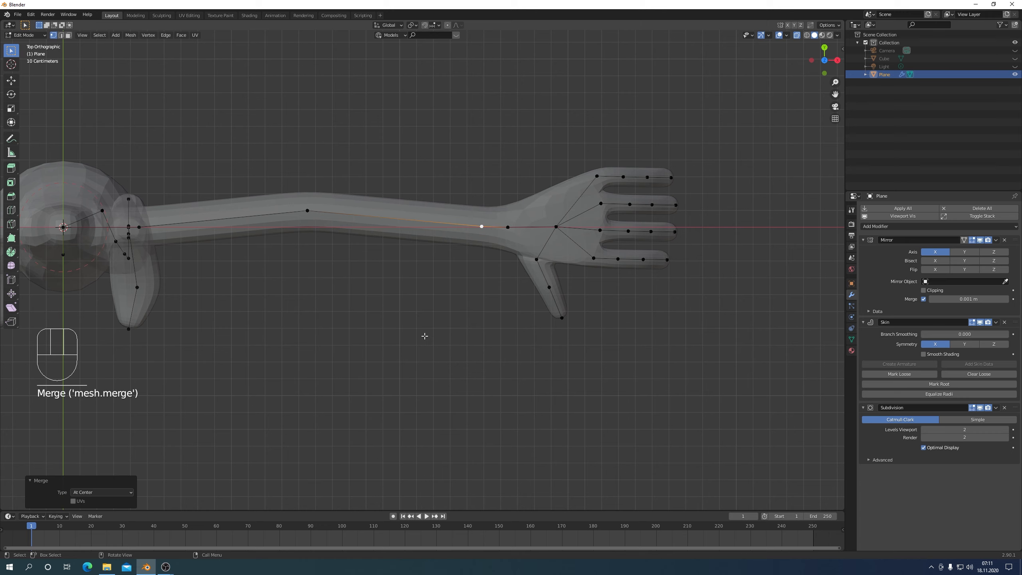
{"action": "scroll", "coordinate": [477, 249], "scroll_direction": "down", "scroll_amount": 3}
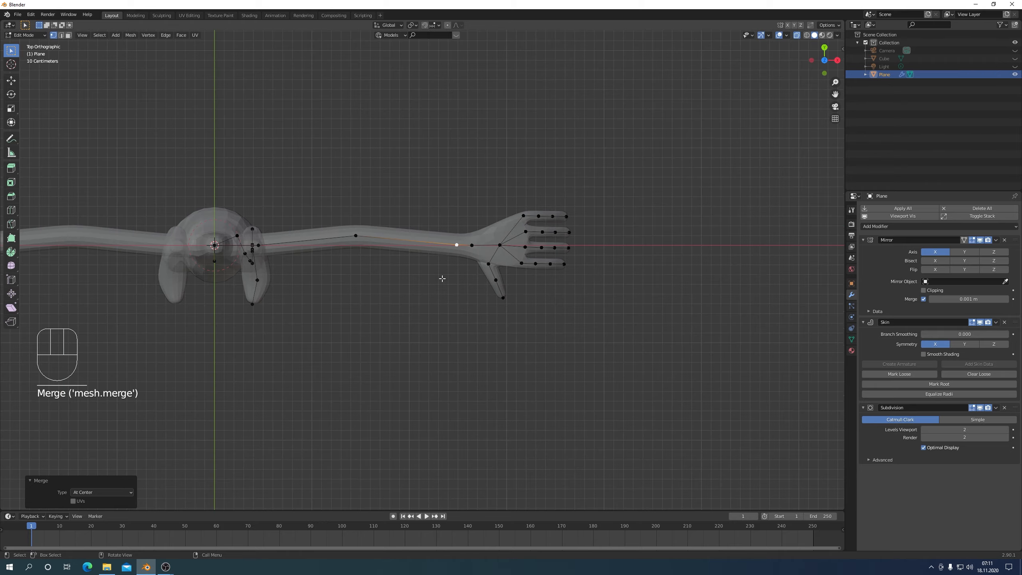
{"action": "middle_click_drag", "start_coordinate": [440, 280], "coordinate": [351, 294]}
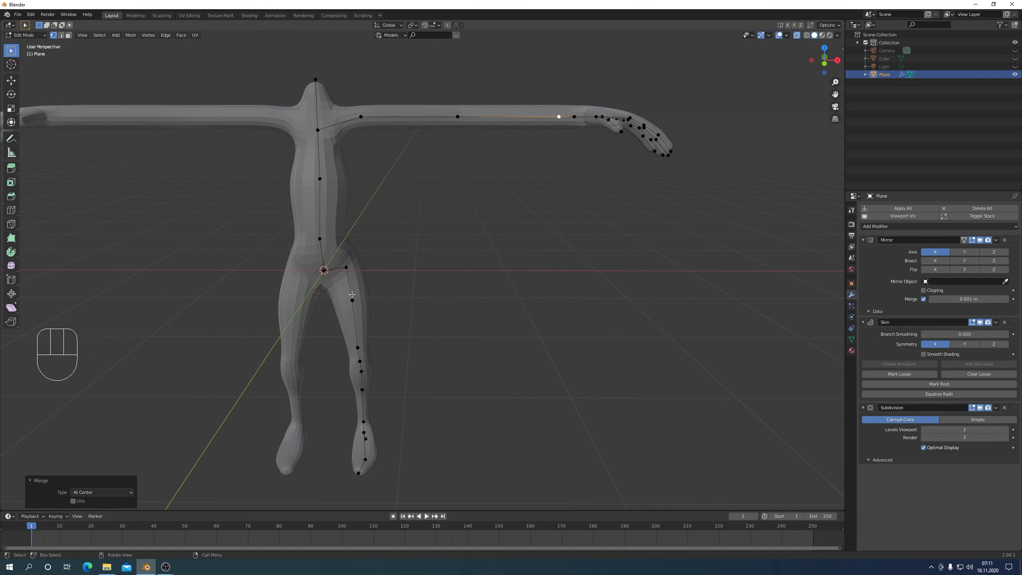
Step: Thin the wrist by scaling the skin of its two vertices by about 0.56
{"action": "left_click", "coordinate": [419, 320]}
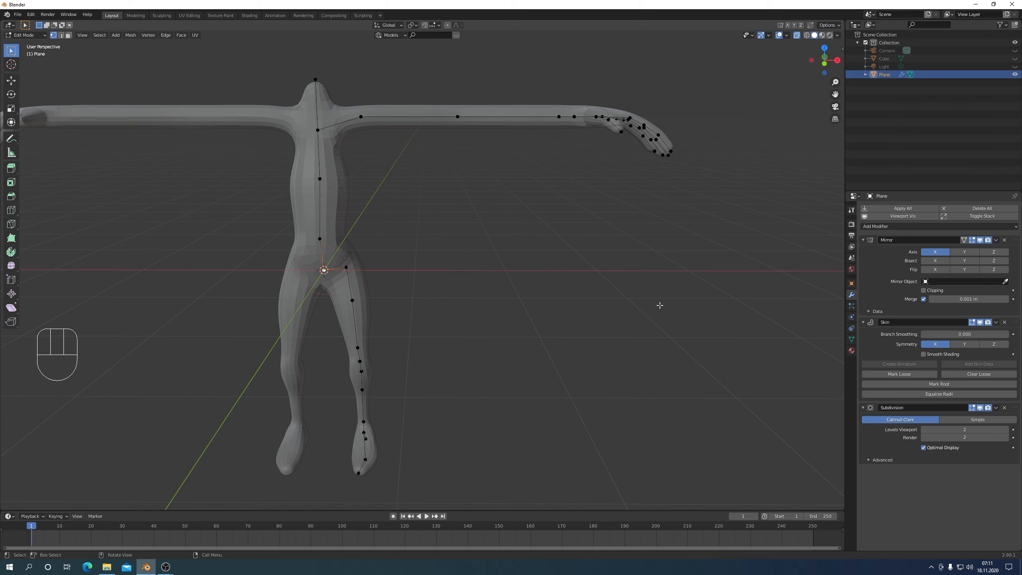
{"action": "left_click", "coordinate": [558, 117]}
{"action": "left_click", "coordinate": [574, 117], "text": "shift"}
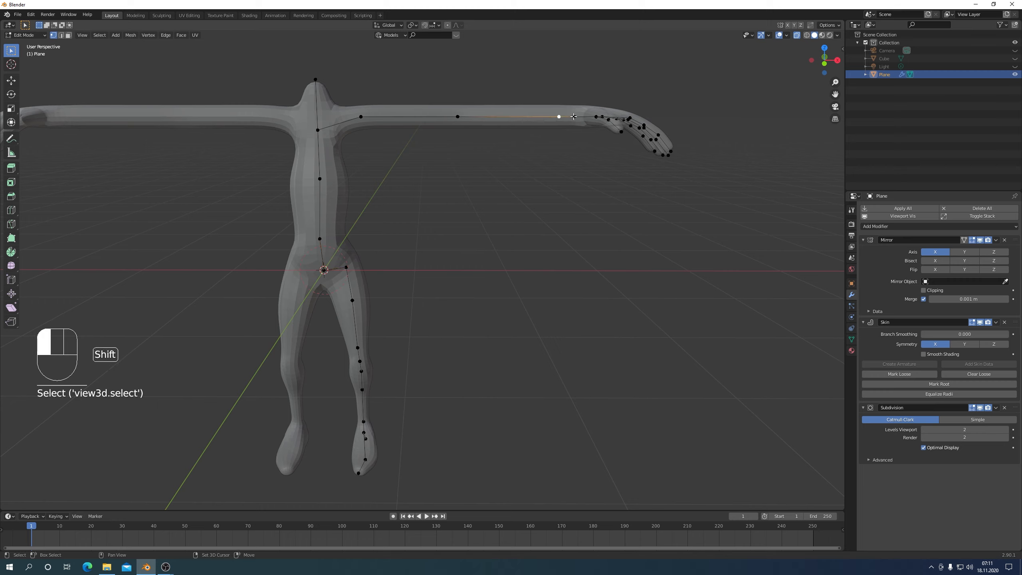
{"action": "key", "text": "ctrl+a"}
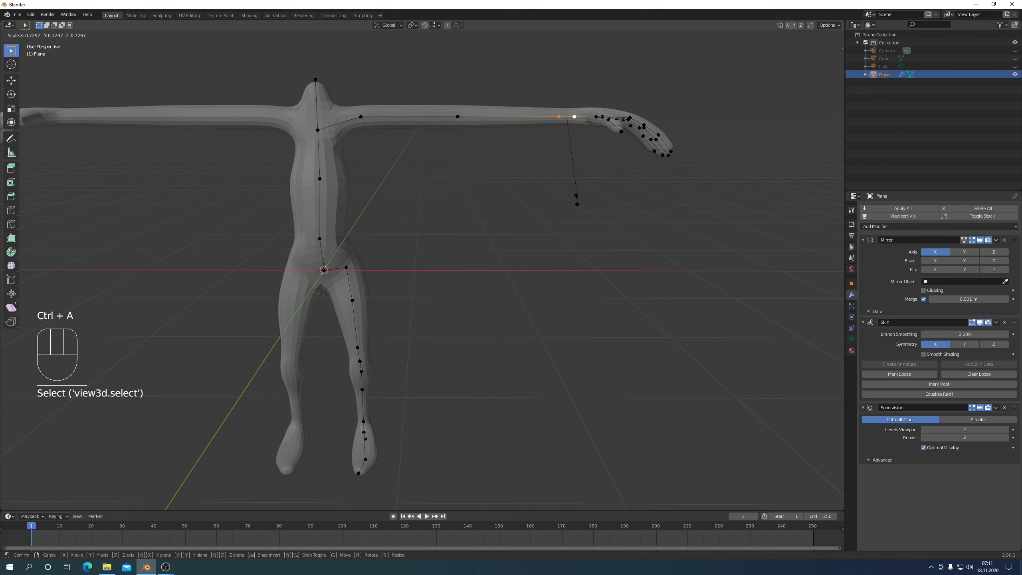
{"action": "left_click", "coordinate": [559, 178]}
{"action": "middle_click_drag", "start_coordinate": [559, 178], "coordinate": [550, 221]}
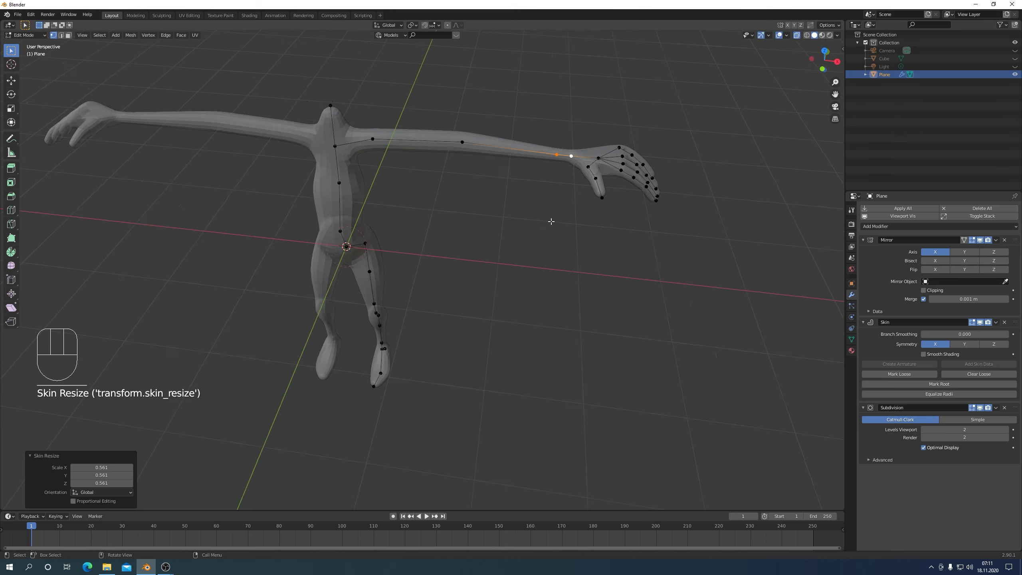
{"action": "scroll", "coordinate": [530, 220], "scroll_direction": "up", "scroll_amount": 1}
Step: Subdivide the arm's edges from the shoulder through the elbow to the wrist with one cut
{"action": "key", "text": "KP_7"}
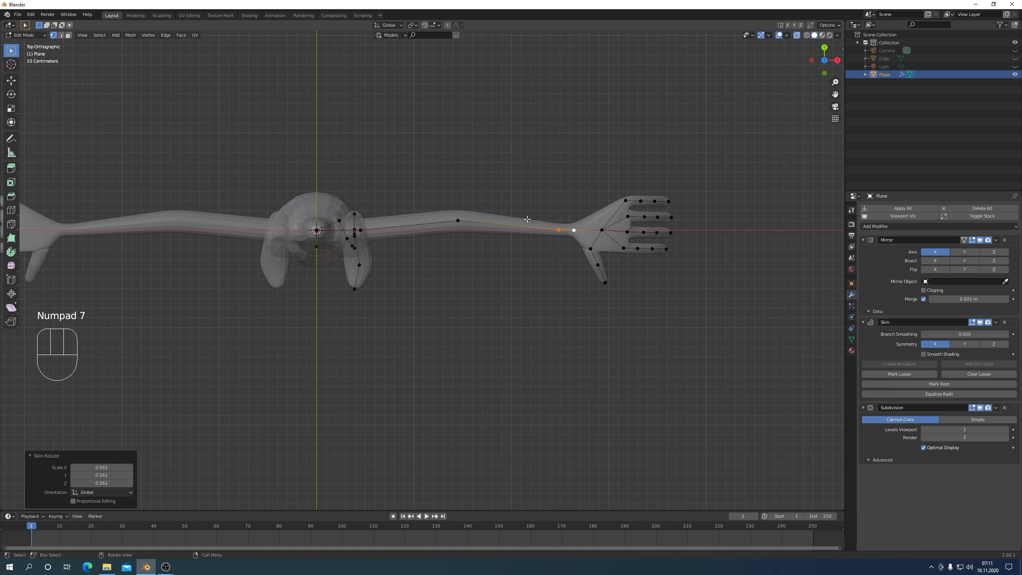
{"action": "left_click", "coordinate": [460, 239], "text": "shift"}
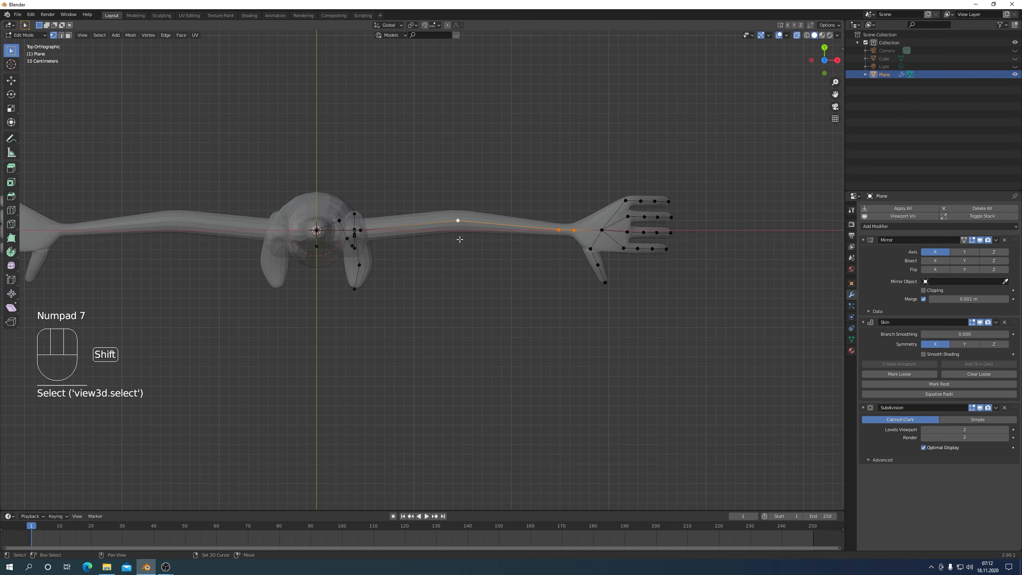
{"action": "left_click", "coordinate": [562, 231]}
{"action": "left_click", "coordinate": [456, 223], "text": "shift"}
{"action": "left_click", "coordinate": [361, 231], "text": "shift"}
{"action": "right_click", "coordinate": [418, 257]}
{"action": "left_click", "coordinate": [400, 258]}
{"action": "mouse_move", "coordinate": [453, 307]}
{"action": "middle_mouse_down"}
{"action": "mouse_move", "coordinate": [467, 292]}
{"action": "mouse_move", "coordinate": [473, 222]}
{"action": "mouse_move", "coordinate": [495, 348]}
{"action": "mouse_move", "coordinate": [467, 309]}
{"action": "middle_mouse_up"}
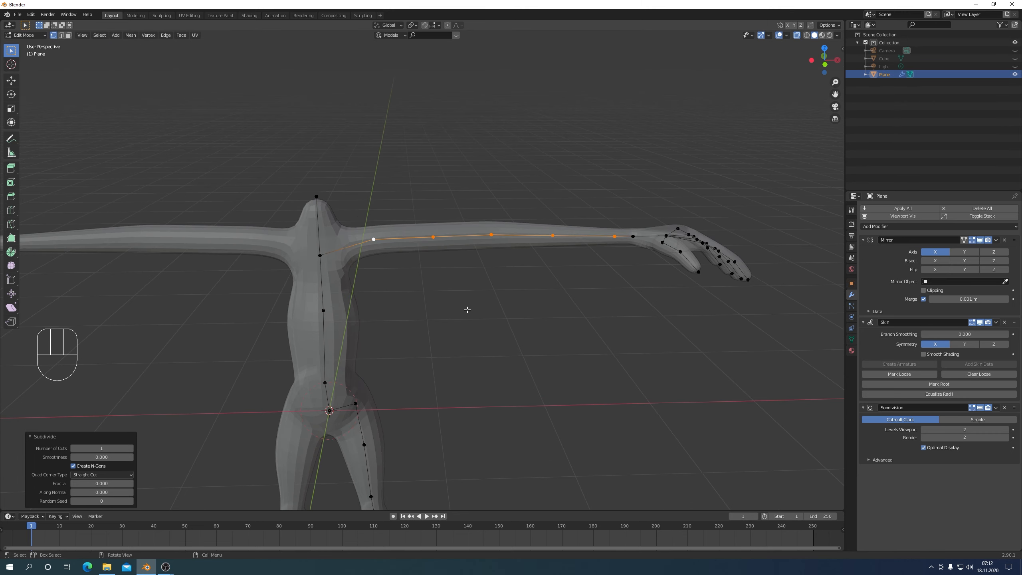
Step: Subdivide the upper-arm segment next to the shoulder with one cut
{"action": "left_click", "coordinate": [374, 239]}
{"action": "left_click", "coordinate": [433, 237], "text": "shift"}
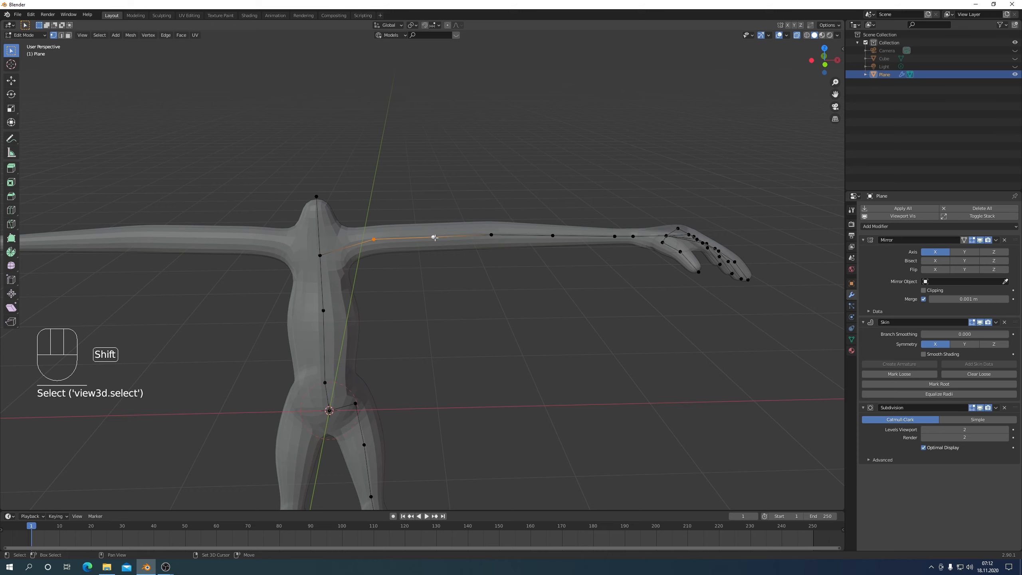
{"action": "right_click", "coordinate": [425, 302]}
{"action": "left_click", "coordinate": [411, 303]}
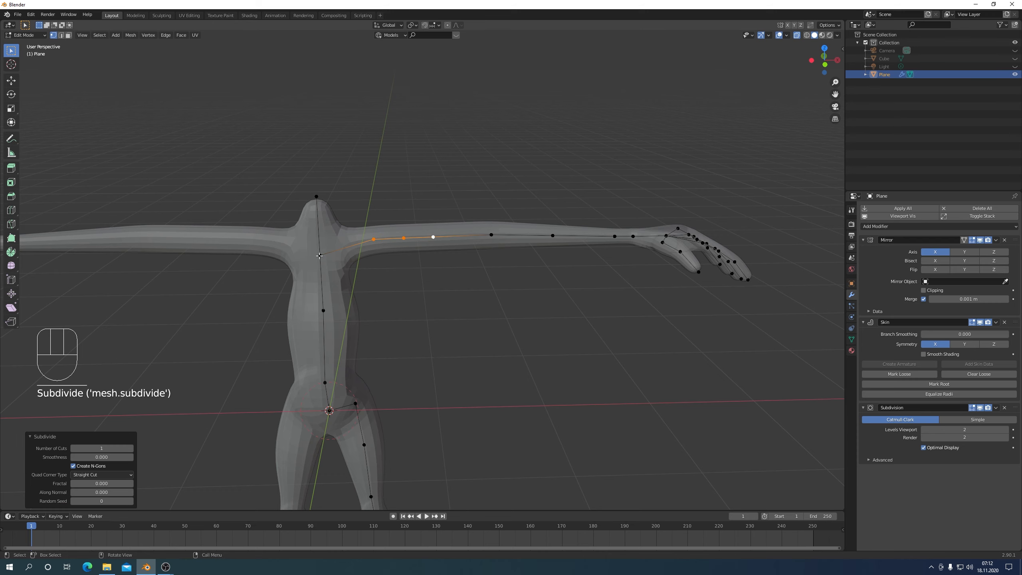
Step: Subdivide the edge between the chest vertex and the shoulder vertex with one cut
{"action": "left_click", "coordinate": [373, 239]}
{"action": "right_click", "coordinate": [333, 254]}
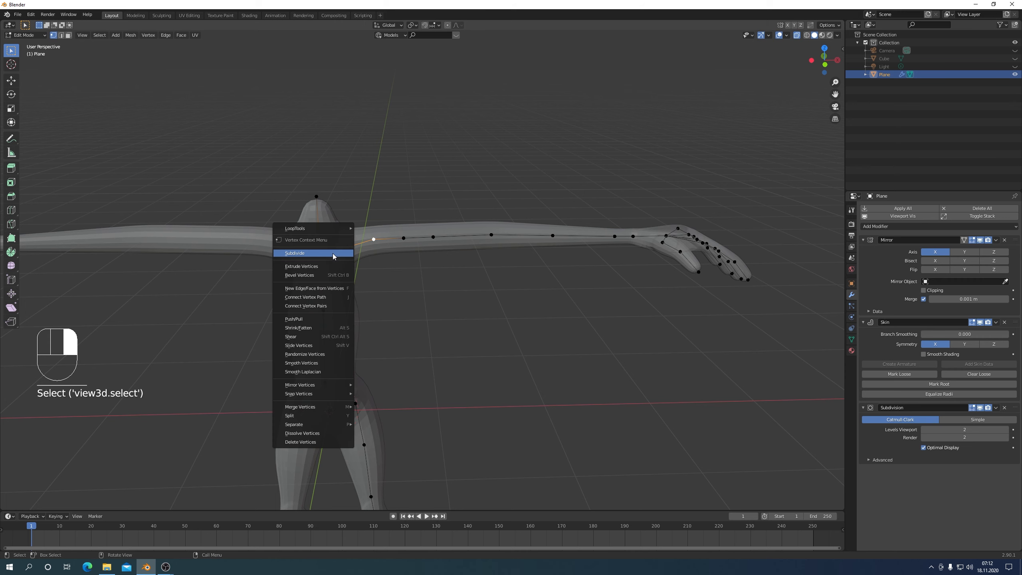
{"action": "left_click", "coordinate": [325, 254]}
Step: Try moving the new vertex between chest and shoulder in front view, and undo the move
{"action": "left_click", "coordinate": [346, 247]}
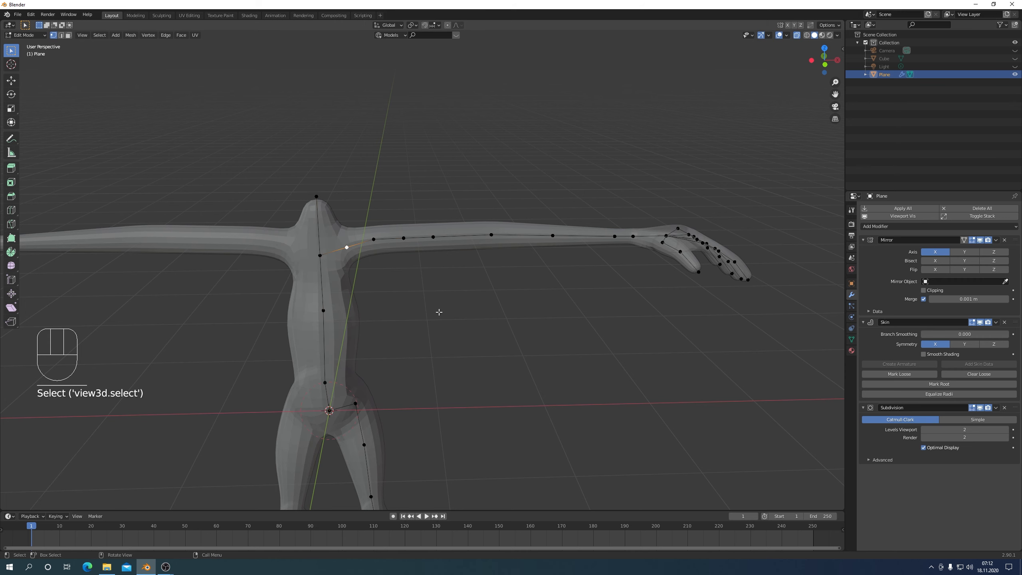
{"action": "key", "text": "KP_1"}
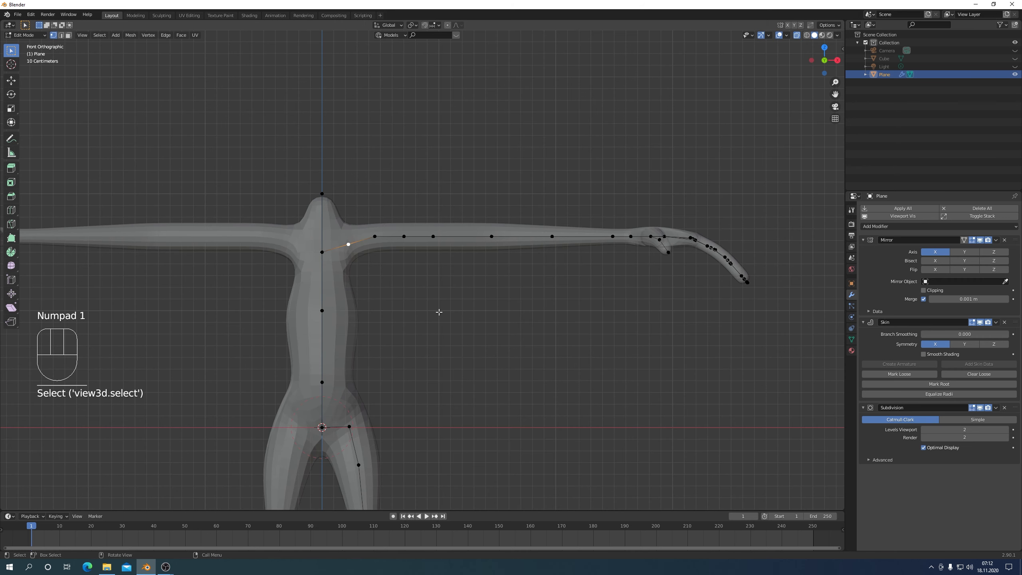
{"action": "key", "text": "g"}
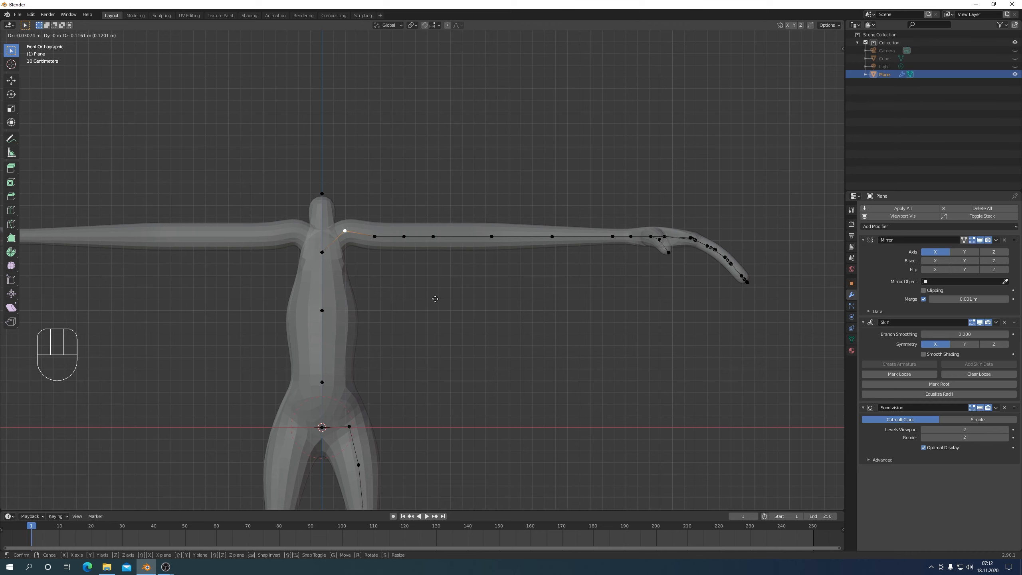
{"action": "left_click", "coordinate": [491, 327]}
{"action": "middle_click_drag", "start_coordinate": [491, 326], "coordinate": [486, 360]}
{"action": "key", "text": "ctrl+z"}
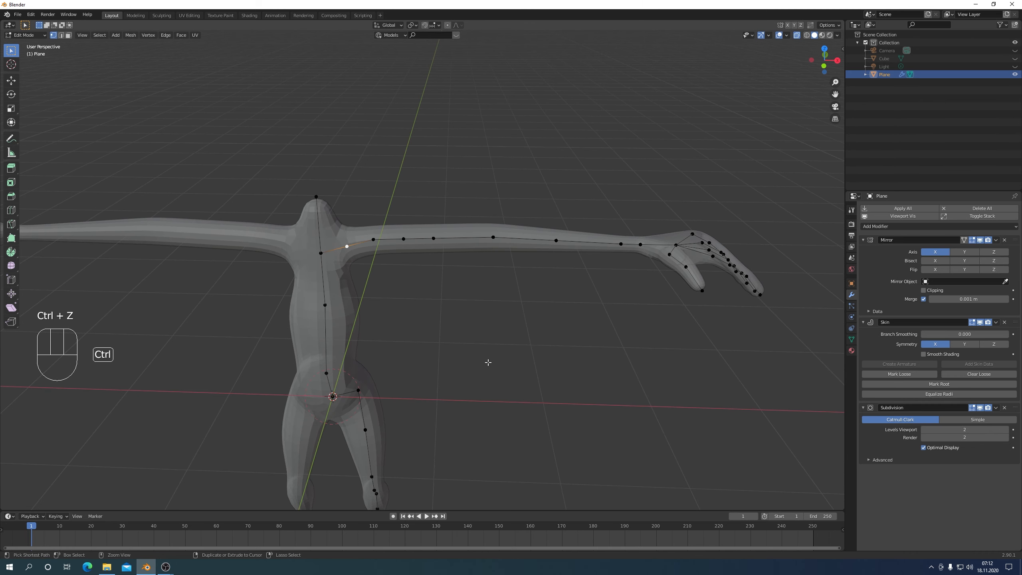
Step: Undo the subdivision of the edge between the chest vertex and the shoulder vertex
{"action": "key", "text": "ctrl+z"}
{"action": "key", "text": "ctrl+z"}
{"action": "key", "text": "ctrl+z"}
{"action": "key", "text": "KP_1"}
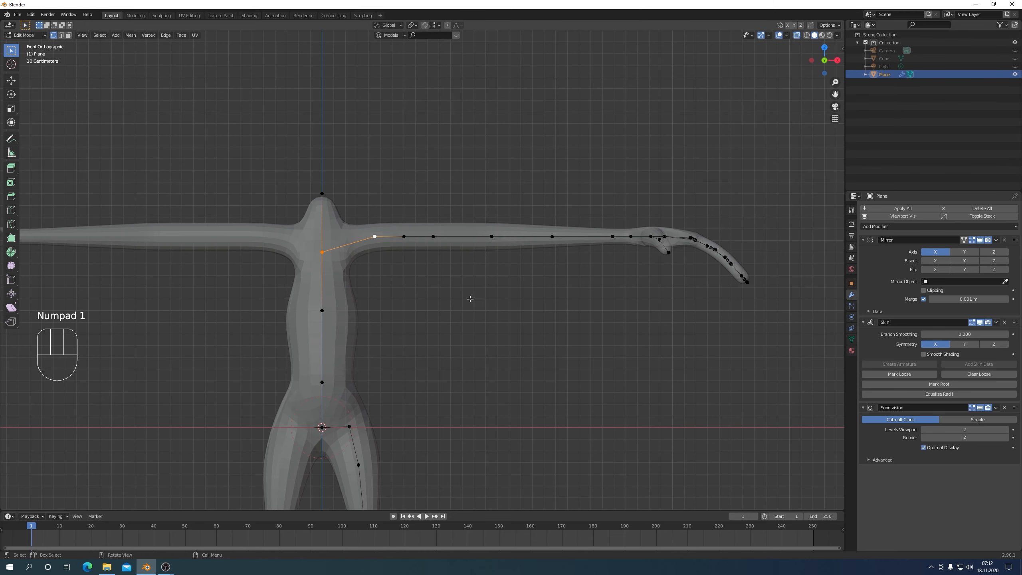
Step: Enlarge the skin radius at the middle upper-arm vertex by a factor of about 1.28
{"action": "middle_click_drag", "start_coordinate": [557, 127], "coordinate": [454, 276]}
{"action": "left_click", "coordinate": [436, 250]}
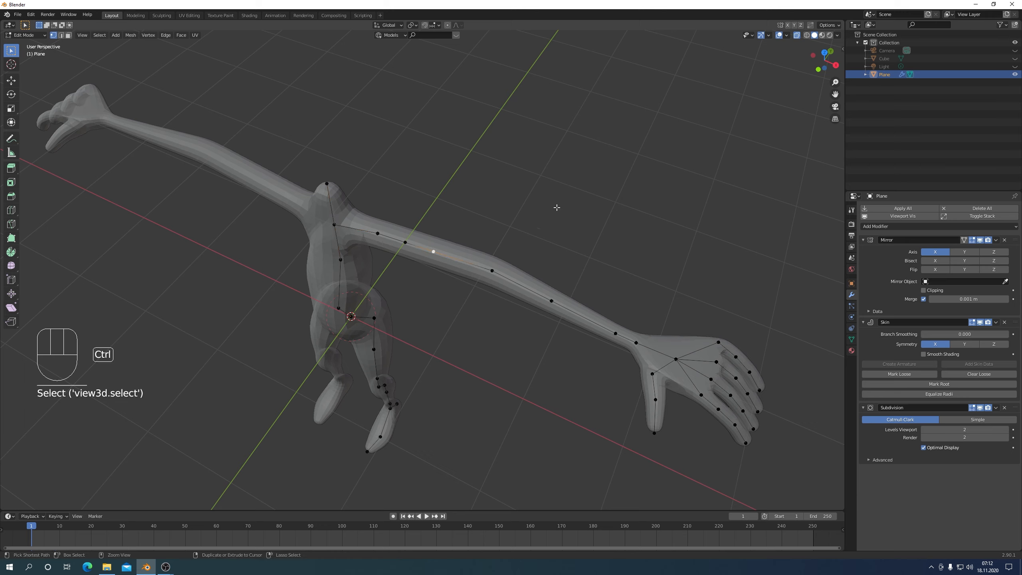
{"action": "key", "text": "ctrl+a"}
{"action": "key", "text": "x"}
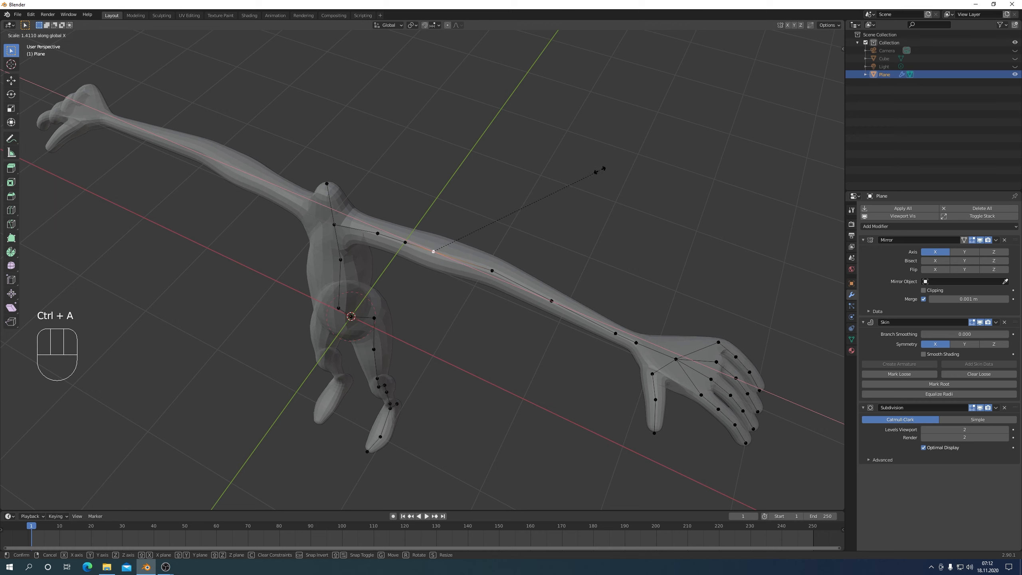
{"action": "left_click", "coordinate": [580, 171]}
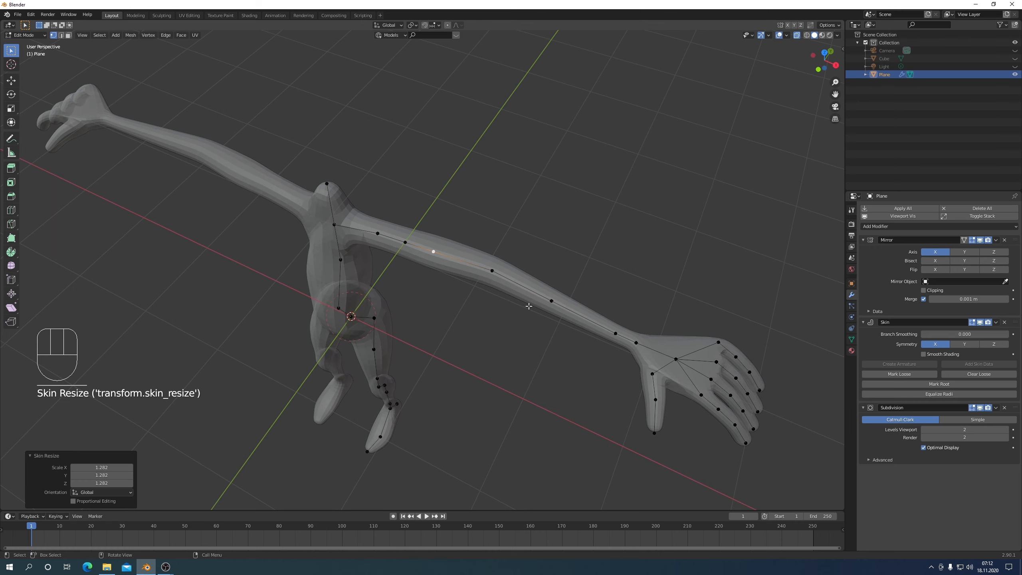
{"action": "middle_click_drag", "start_coordinate": [528, 306], "coordinate": [534, 265]}
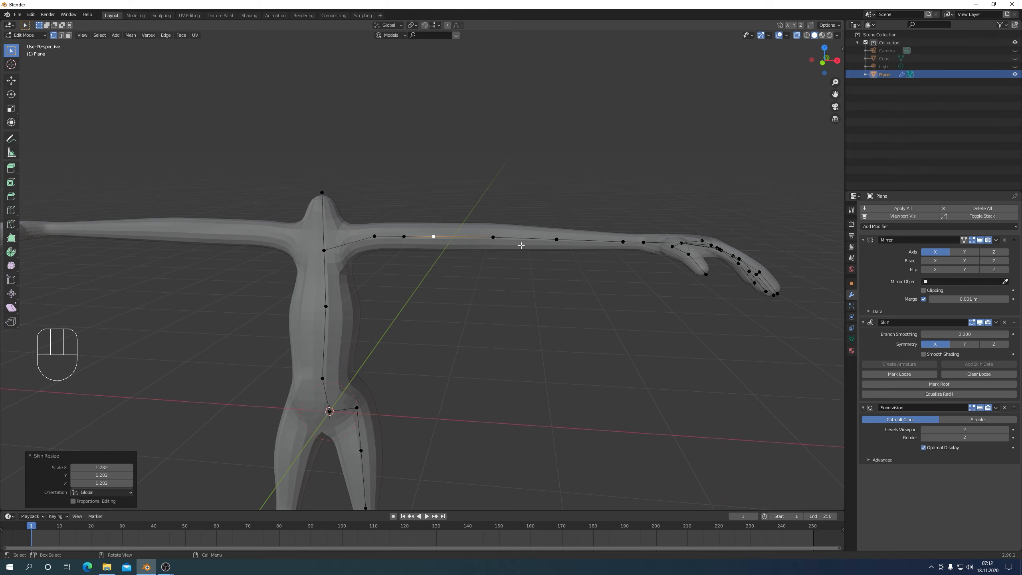
Step: Enlarge the skin radius at the forearm vertex between elbow and wrist by a factor of about 1.52
{"action": "left_click", "coordinate": [556, 240]}
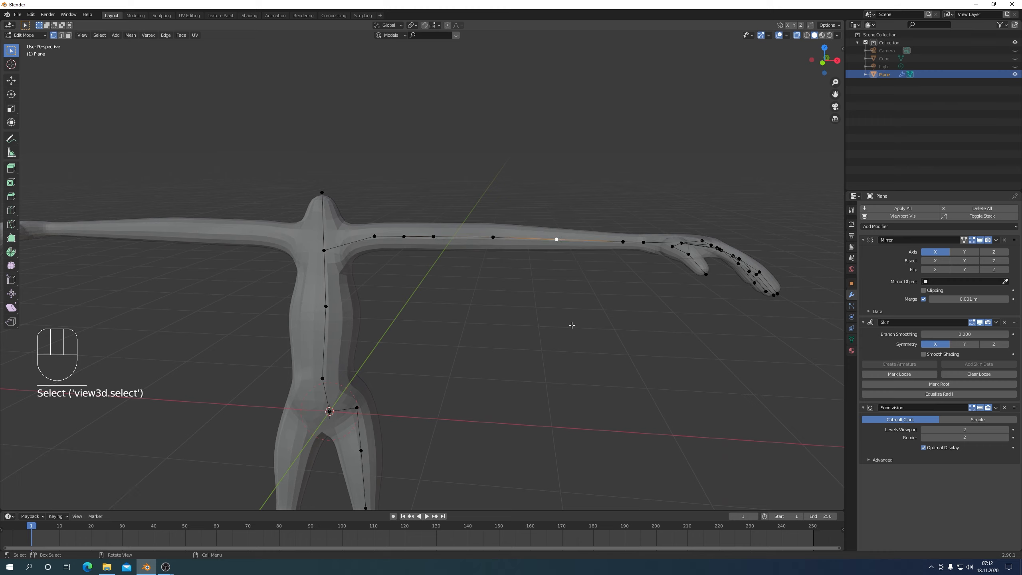
{"action": "key", "text": "ctrl"}
{"action": "key", "text": "ctrl+a"}
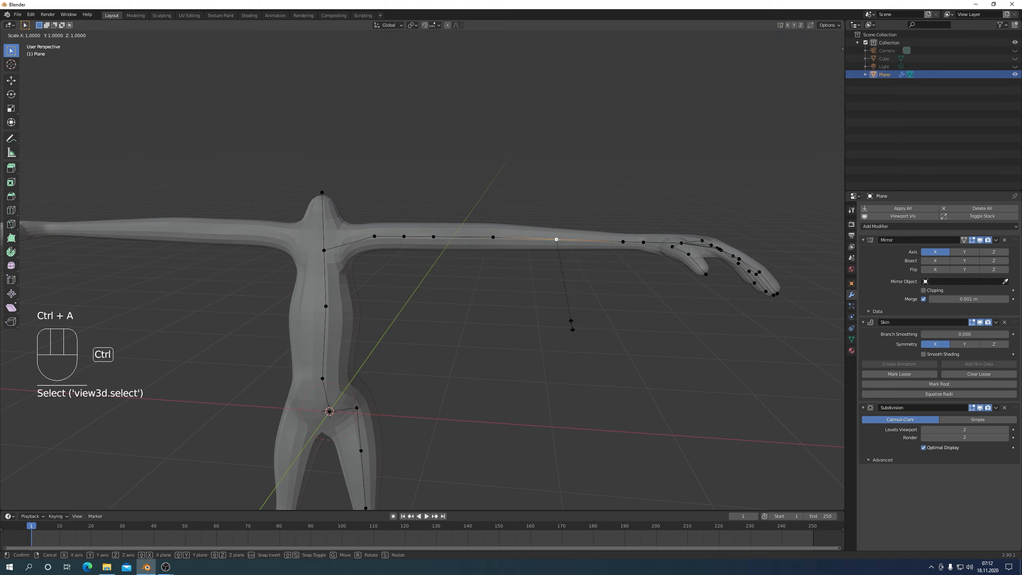
{"action": "key", "text": "y"}
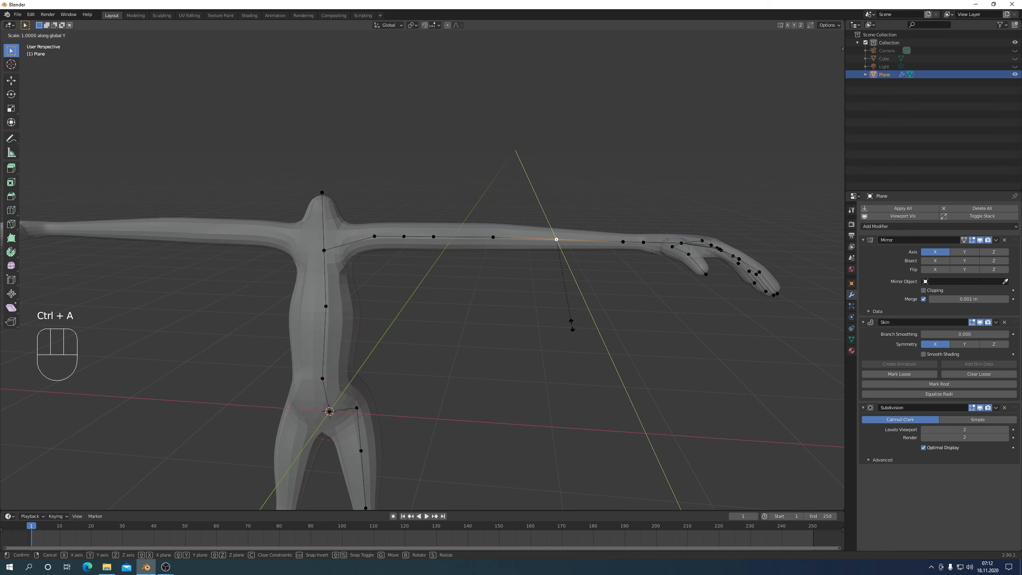
{"action": "left_click", "coordinate": [571, 371]}
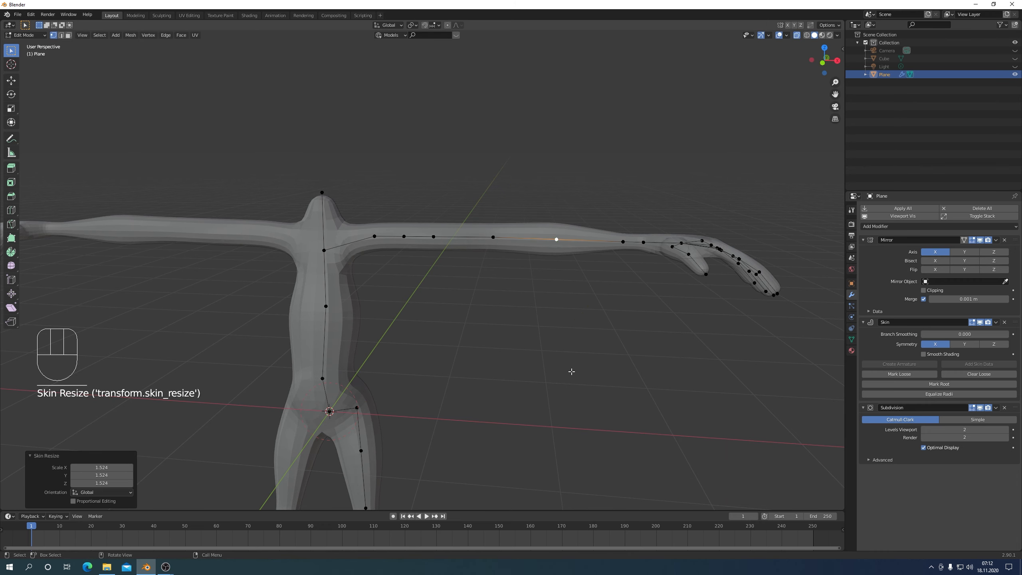
Step: Move the thickened forearm vertex about 0.31 m toward the elbow in front view
{"action": "key", "text": "KP_1"}
{"action": "key", "text": "g"}
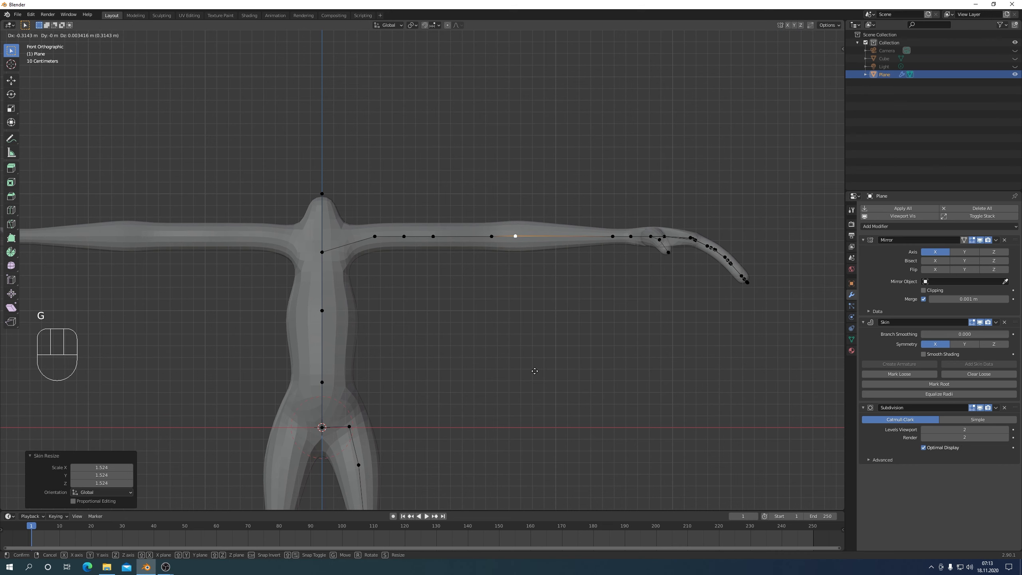
{"action": "left_click", "coordinate": [535, 371]}
{"action": "scroll", "coordinate": [505, 332], "scroll_direction": "down", "scroll_amount": 2}
{"action": "scroll", "coordinate": [479, 327], "scroll_direction": "up", "scroll_amount": 2}
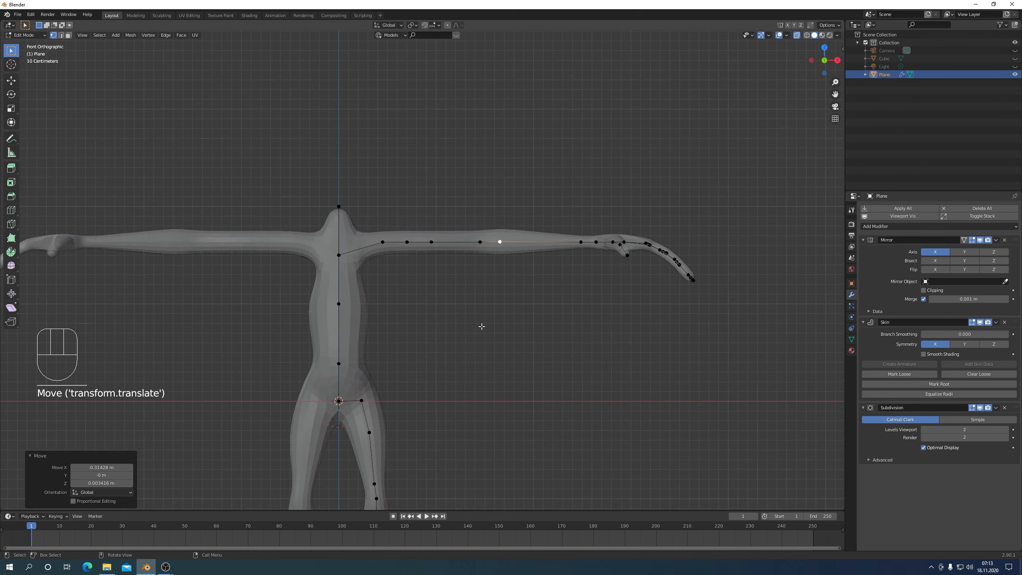
Step: Enlarge the skin radius at the shoulder vertex by a factor of about 1.57
{"action": "left_click", "coordinate": [375, 237]}
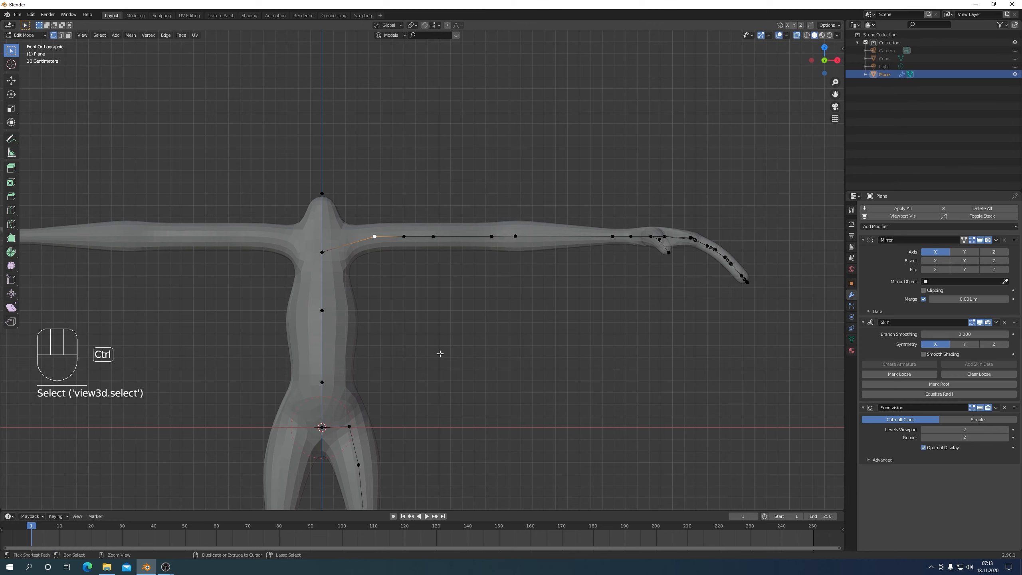
{"action": "key", "text": "ctrl+a"}
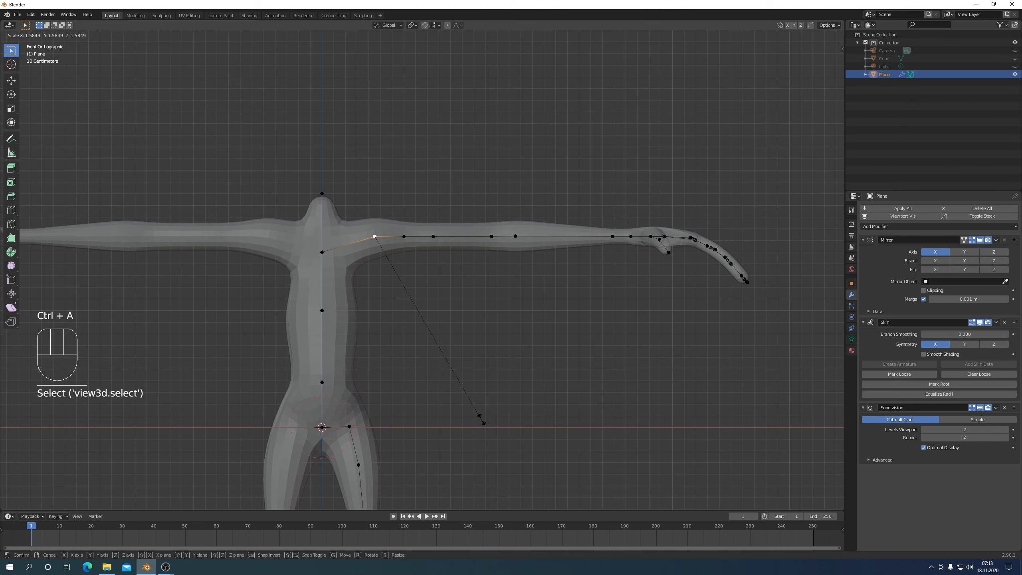
{"action": "left_click", "coordinate": [483, 421]}
{"action": "middle_click_drag", "start_coordinate": [483, 421], "coordinate": [477, 388]}
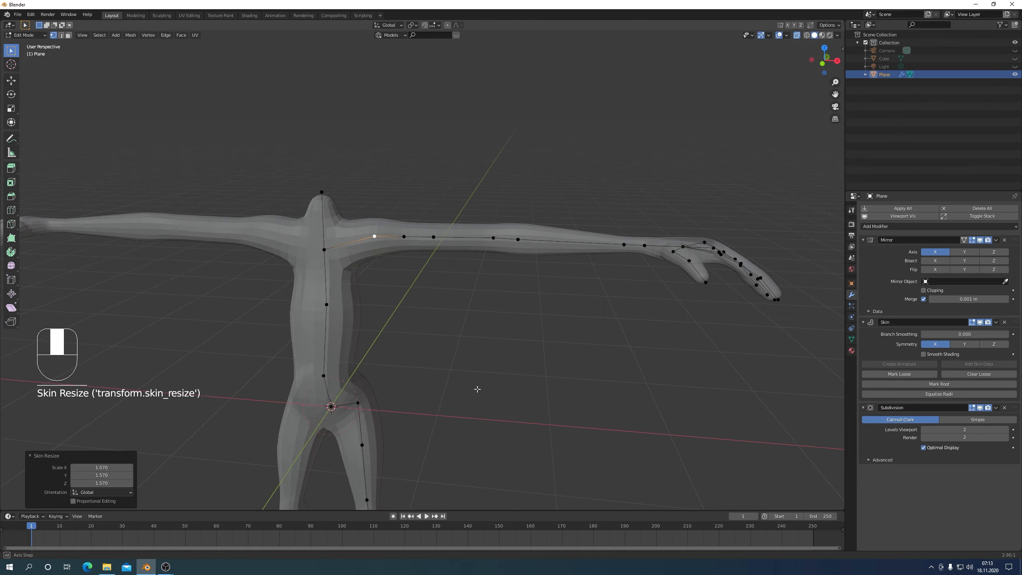
Step: Shrink the skin radius to about 0.73 at the vertex just past the shoulder and about 0.68 at the elbow
{"action": "left_click", "coordinate": [483, 372]}
{"action": "key", "text": "ctrl+a"}
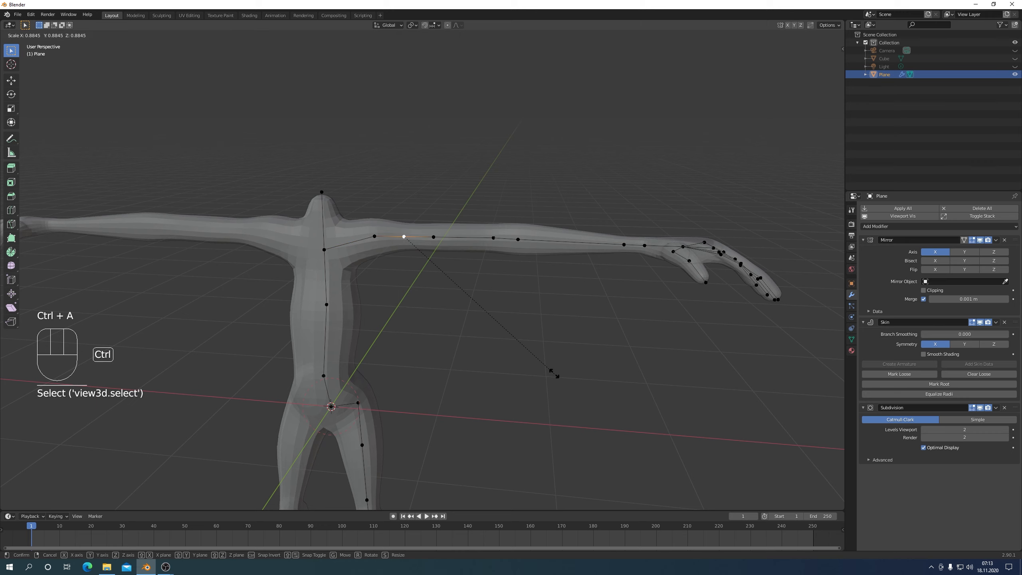
{"action": "left_click", "coordinate": [528, 357]}
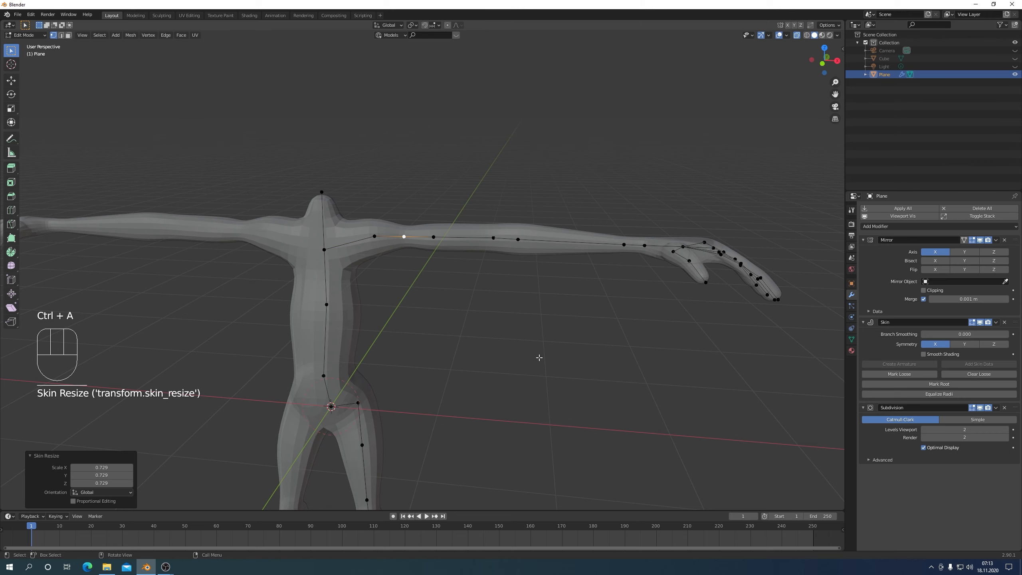
{"action": "left_click", "coordinate": [493, 237]}
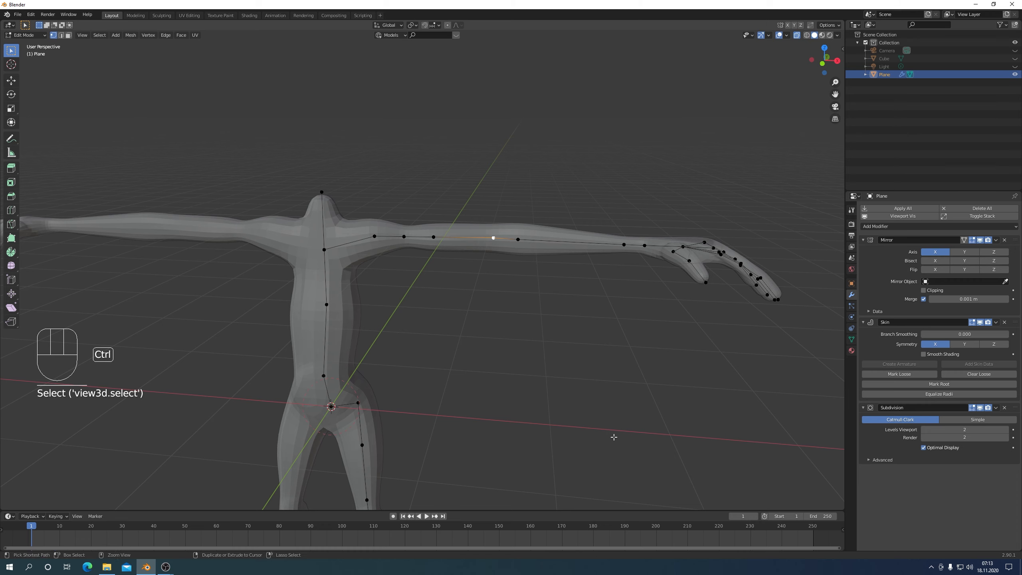
{"action": "key", "text": "ctrl+a"}
{"action": "left_click", "coordinate": [563, 372]}
{"action": "middle_click_drag", "start_coordinate": [563, 372], "coordinate": [436, 251]}
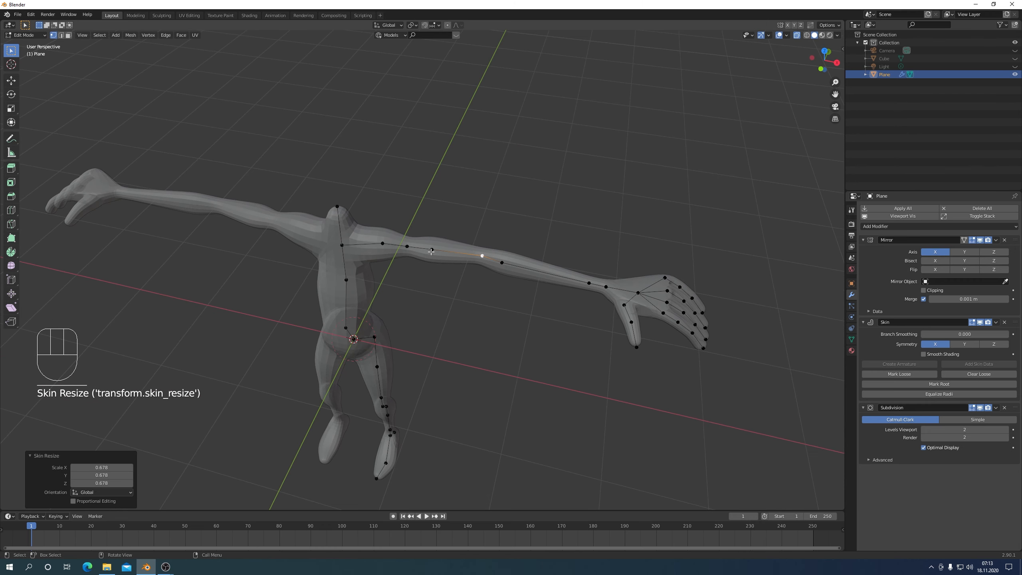
Step: Move the middle upper-arm vertex in top view about 0.107 m toward the elbow and 0.02 m along Y
{"action": "left_click", "coordinate": [431, 249]}
{"action": "key", "text": "KP_7"}
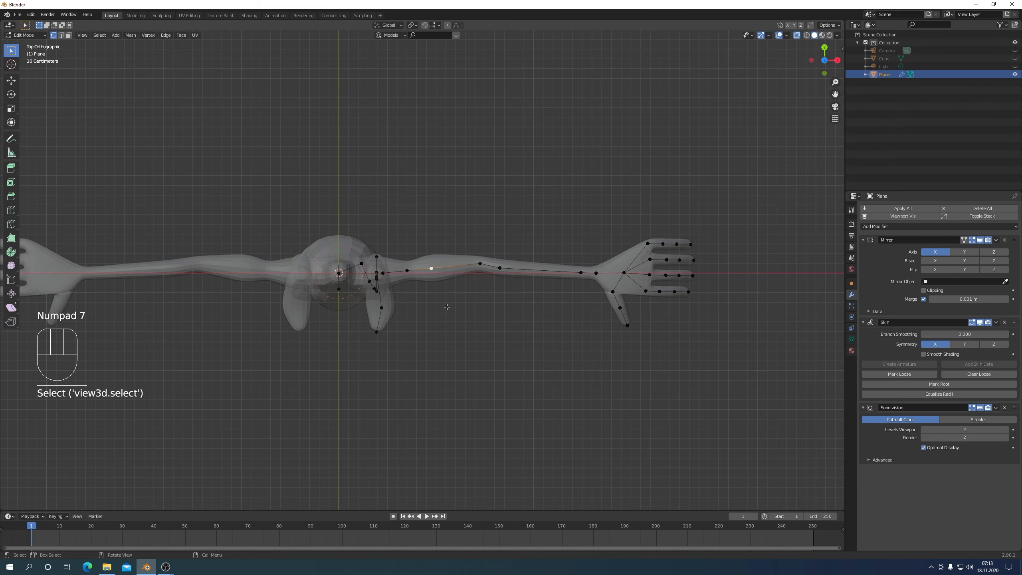
{"action": "key", "text": "g"}
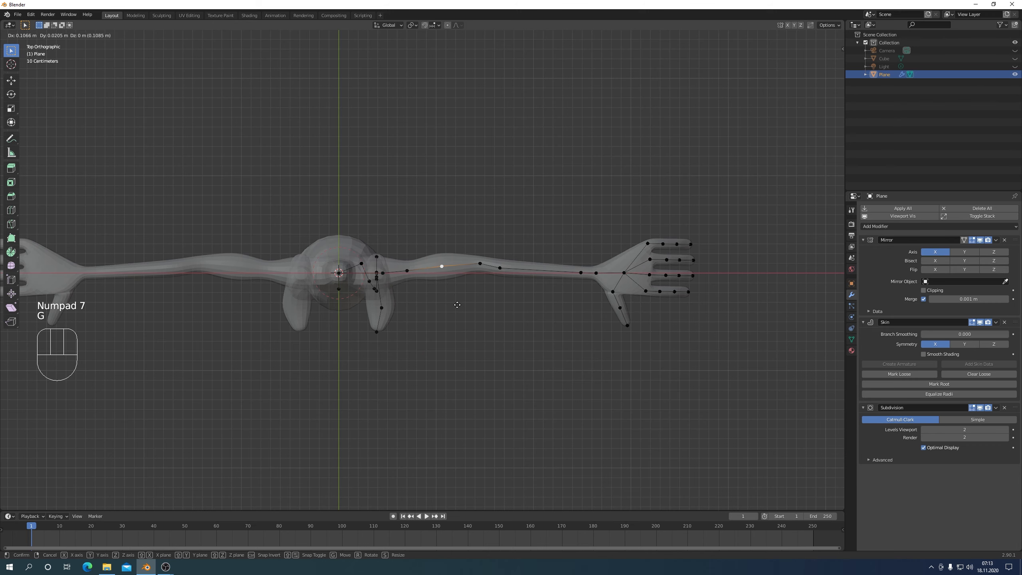
{"action": "left_click", "coordinate": [457, 305]}
{"action": "scroll", "coordinate": [467, 322], "scroll_direction": "down", "scroll_amount": 3}
{"action": "middle_click_drag", "start_coordinate": [468, 331], "coordinate": [486, 262]}
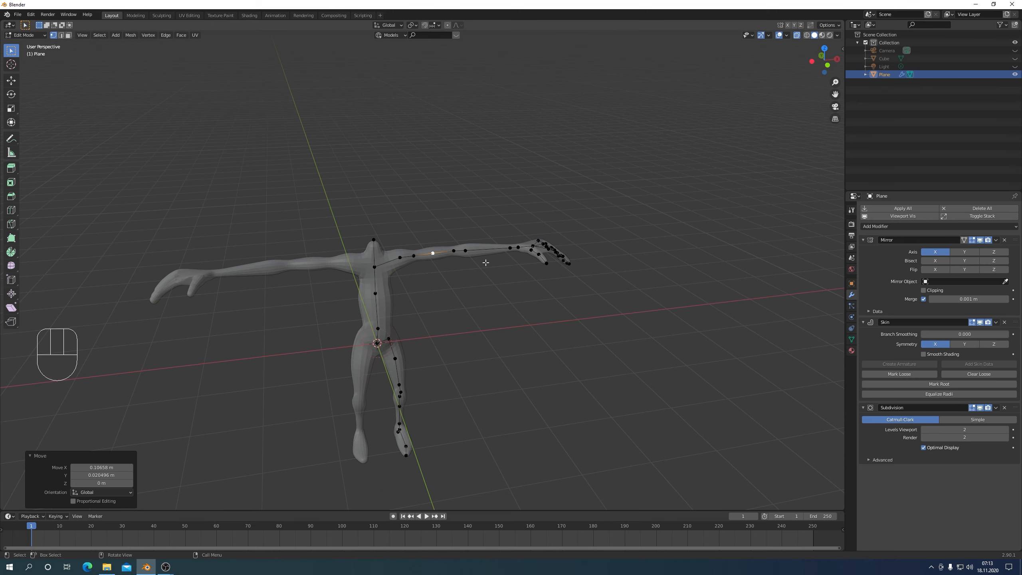
{"action": "key", "text": "KP_1"}
{"action": "scroll", "coordinate": [422, 258], "scroll_direction": "up", "scroll_amount": 3}
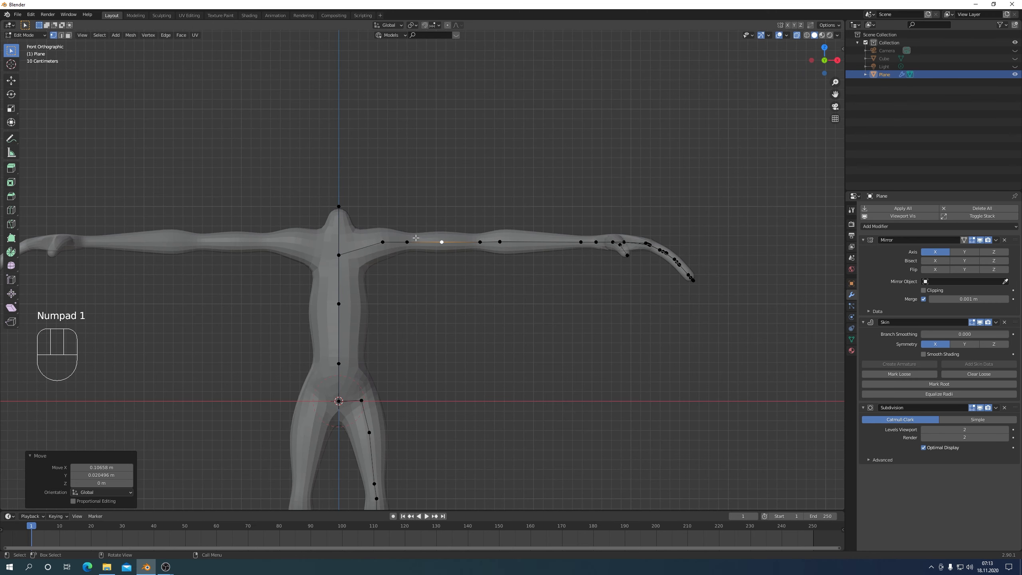
Step: Scale the whole arm and hand to about 0.889 and move them about 0.29 m in toward the torso
{"action": "left_click_drag", "start_coordinate": [375, 211], "coordinate": [795, 360]}
{"action": "key", "text": "s"}
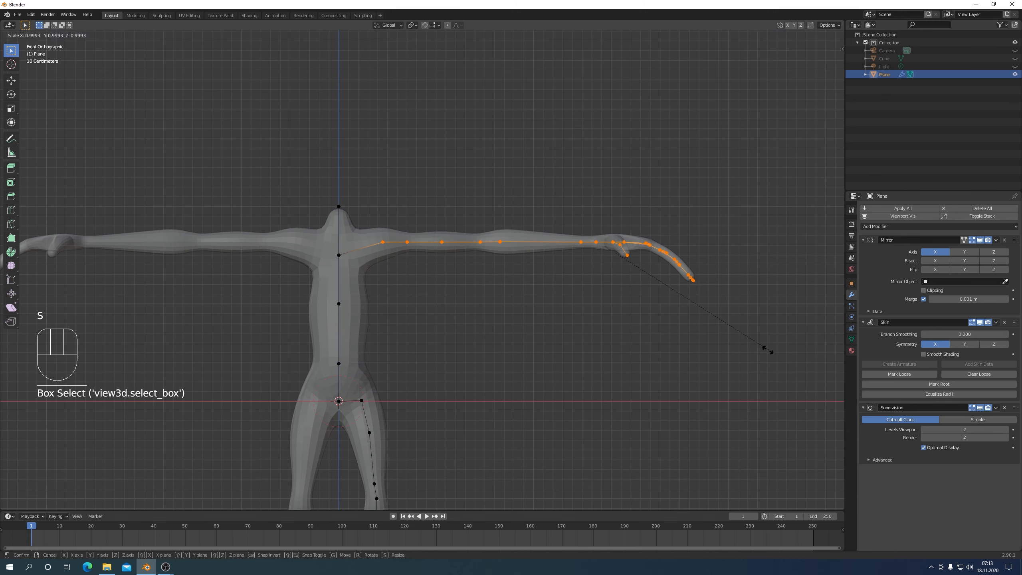
{"action": "left_click", "coordinate": [750, 342]}
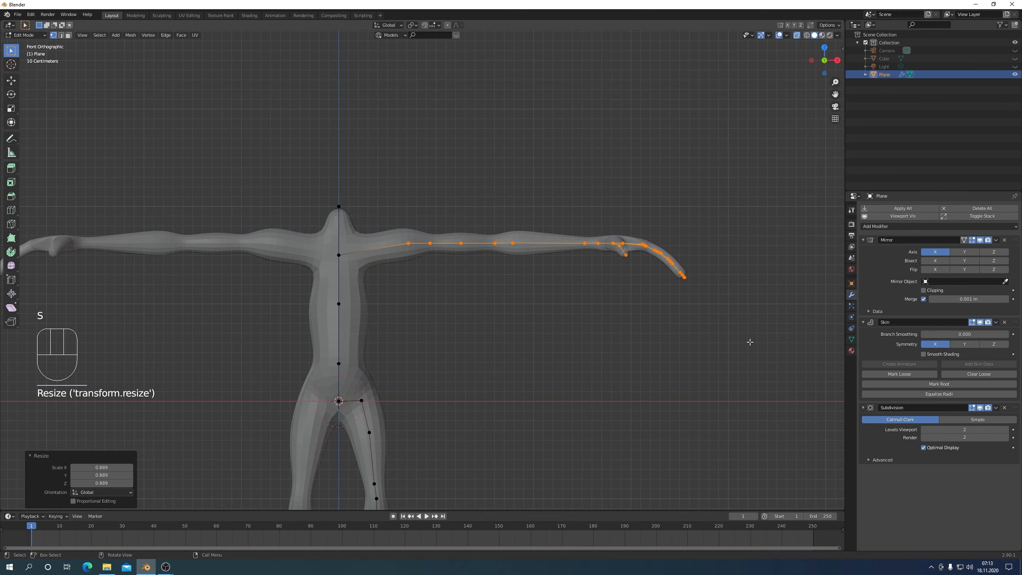
{"action": "key", "text": "g"}
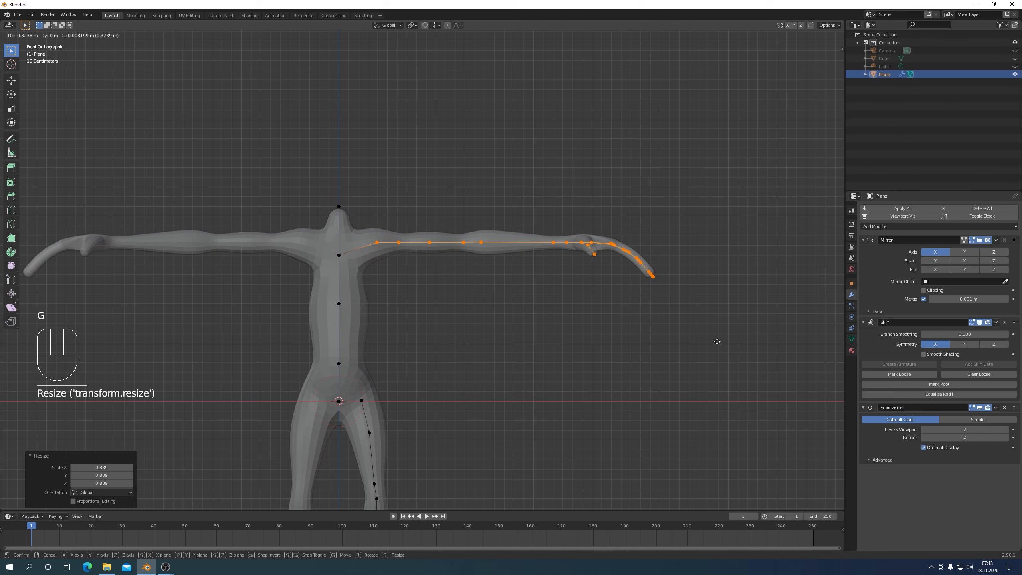
{"action": "left_click", "coordinate": [719, 341]}
{"action": "middle_click_drag", "start_coordinate": [718, 342], "coordinate": [695, 342]}
{"action": "key", "text": "KP_1"}
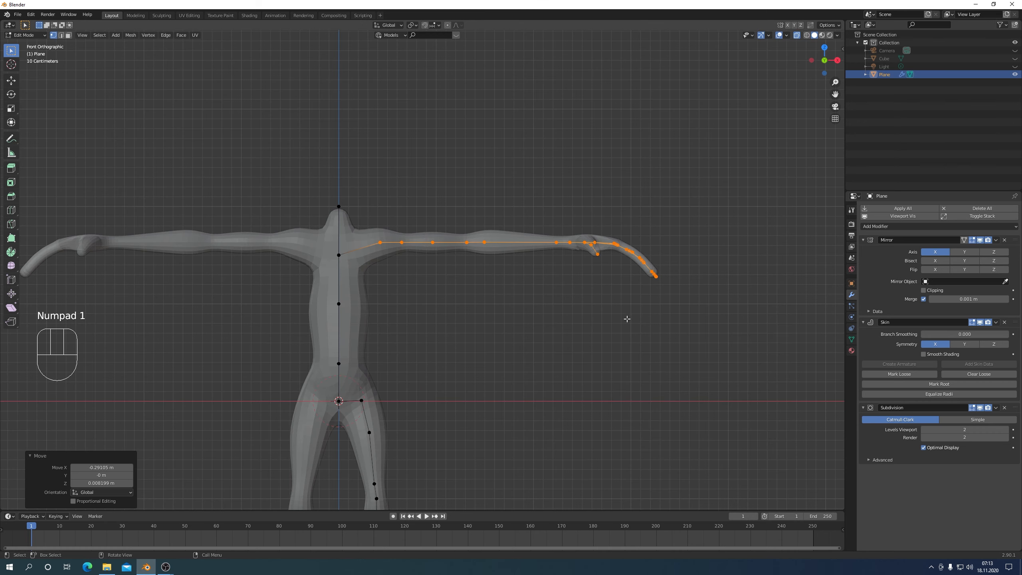
Step: Rotate the whole arm about 84° in front view to hang down, and move it so its top sits at the shoulder
{"action": "key", "text": "r"}
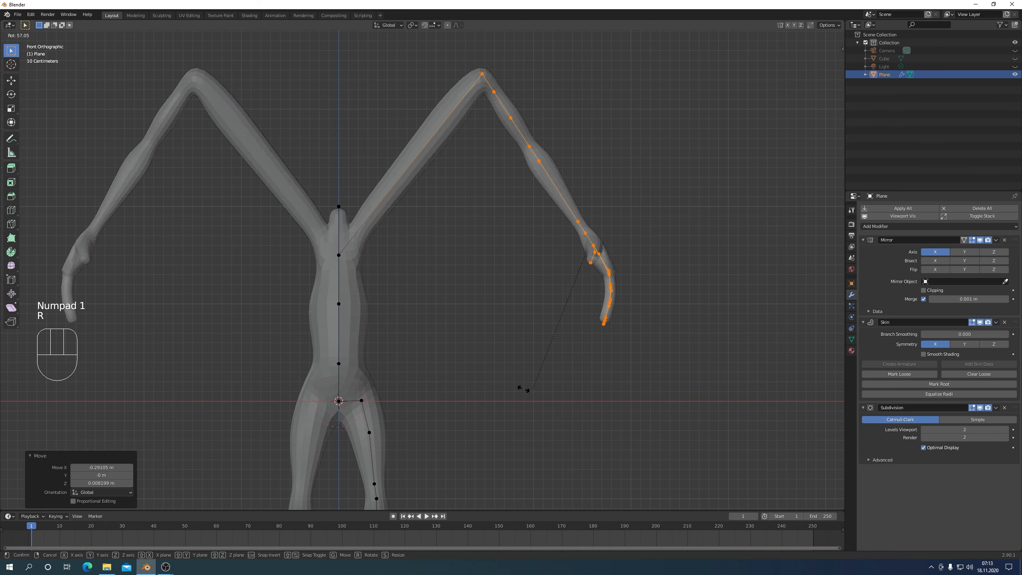
{"action": "left_click", "coordinate": [447, 377]}
{"action": "key", "text": "g"}
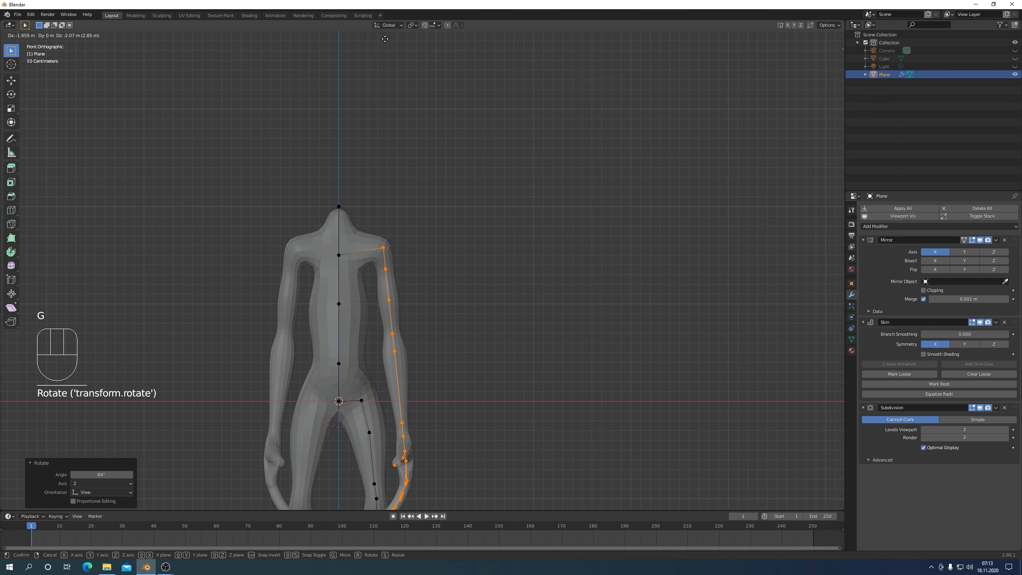
{"action": "left_click", "coordinate": [419, 31]}
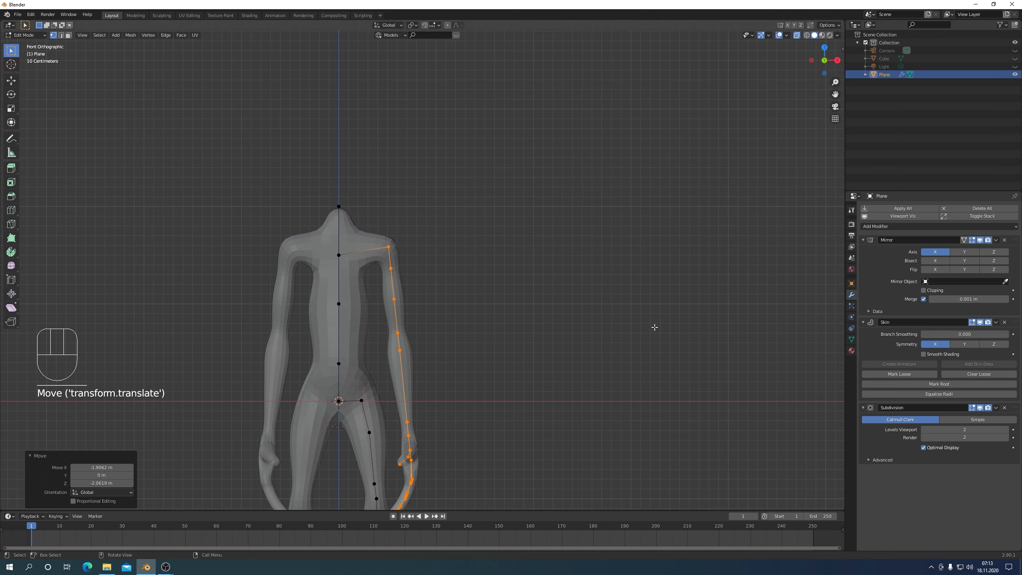
Step: Rotate the hanging arm about -4.07° and shift it about 0.05 m outward and 0.07 m up
{"action": "key", "text": "r"}
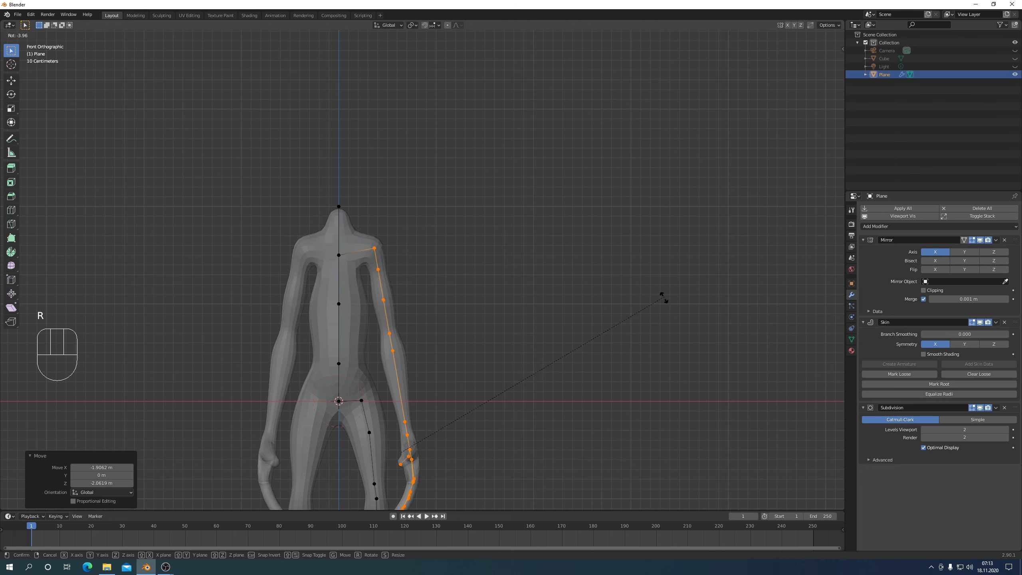
{"action": "left_click", "coordinate": [656, 298]}
{"action": "key", "text": "g"}
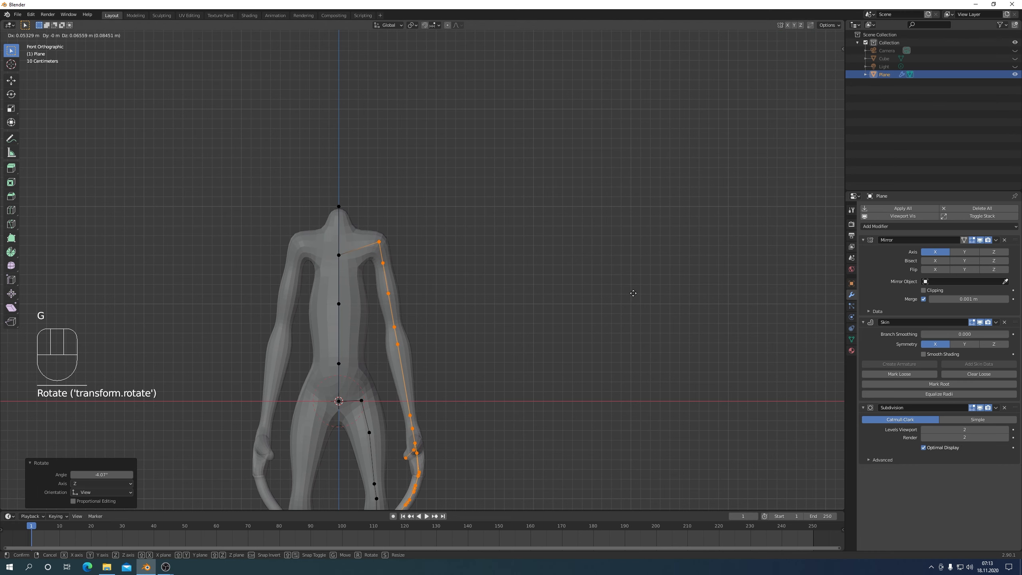
{"action": "left_click", "coordinate": [631, 294]}
Step: Scale the vertices of the wrist and hand down to about 0.644 in front view
{"action": "middle_click_drag", "start_coordinate": [631, 294], "coordinate": [601, 318]}
{"action": "middle_click_drag", "start_coordinate": [562, 362], "coordinate": [575, 235], "text": "shift"}
{"action": "scroll", "coordinate": [551, 286], "scroll_direction": "up", "scroll_amount": 3}
{"action": "mouse_move", "coordinate": [548, 290]}
{"action": "middle_mouse_down"}
{"action": "mouse_move", "coordinate": [491, 287]}
{"action": "mouse_move", "coordinate": [541, 286]}
{"action": "middle_mouse_up"}
{"action": "key", "text": "KP_1"}
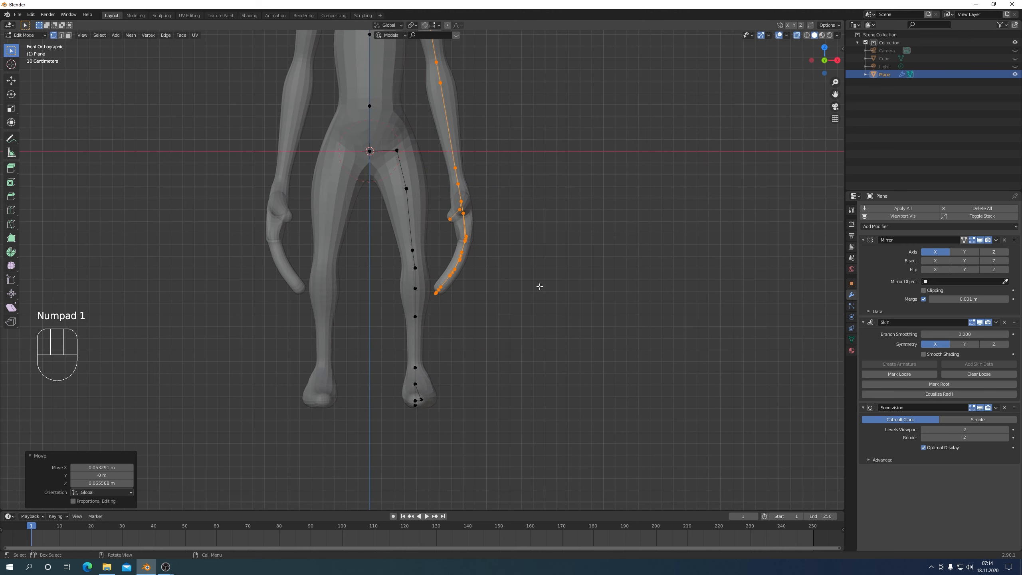
{"action": "left_click_drag", "start_coordinate": [431, 150], "coordinate": [509, 356]}
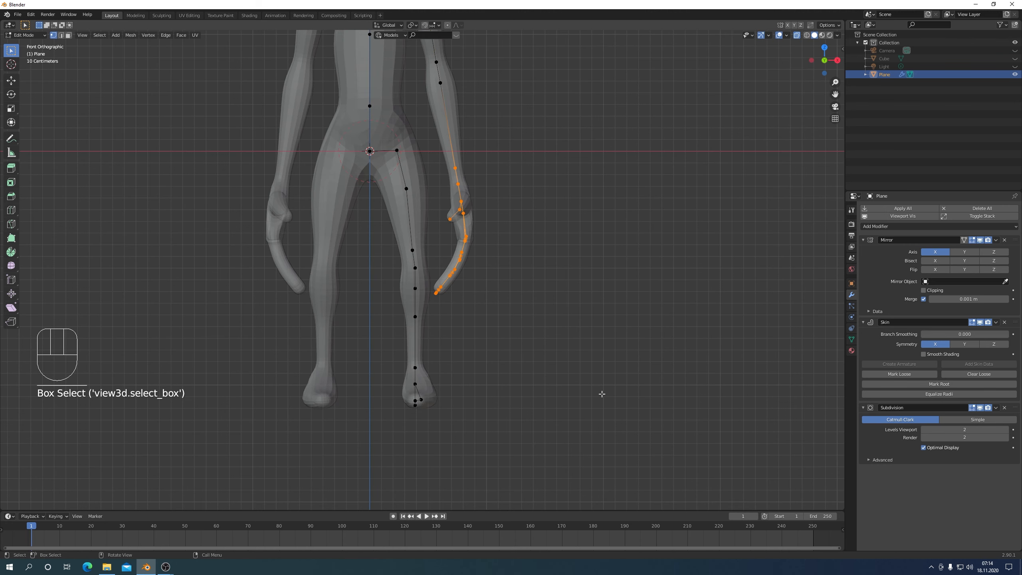
{"action": "key", "text": "s"}
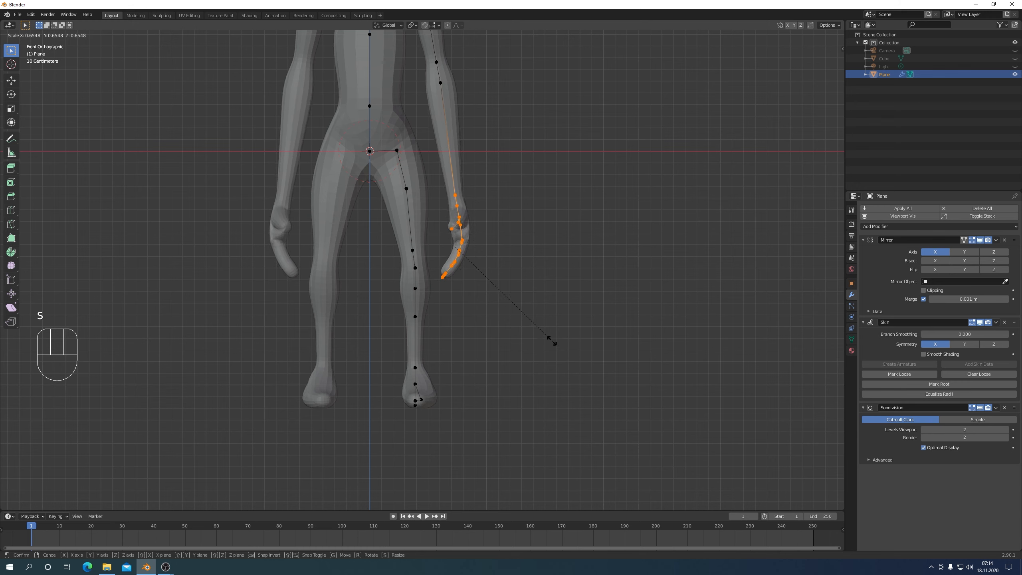
{"action": "left_click", "coordinate": [551, 340]}
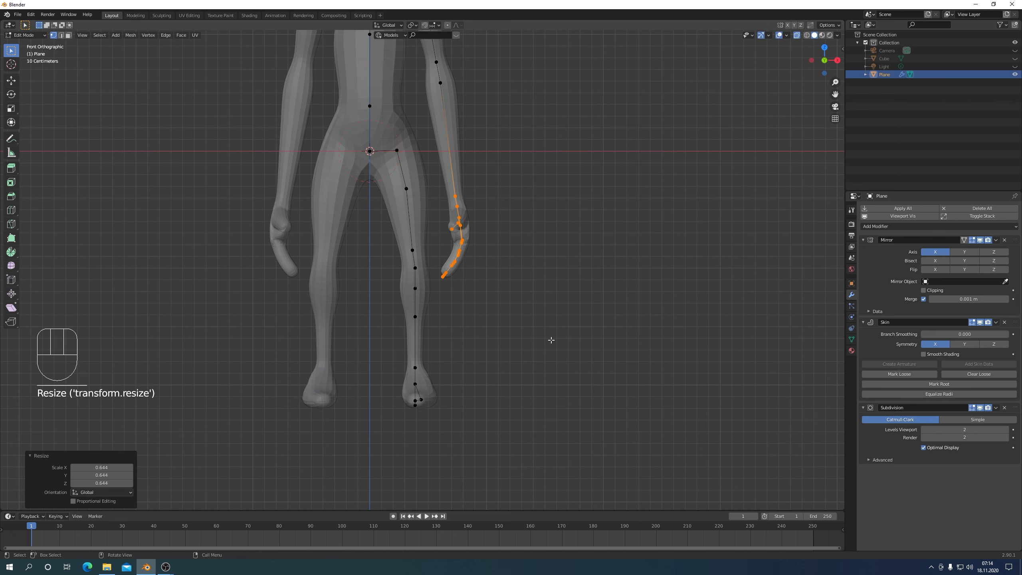
Step: Move the wrist and hand vertices about 0.52 m up and 0.07 m inward in front view
{"action": "key", "text": "g"}
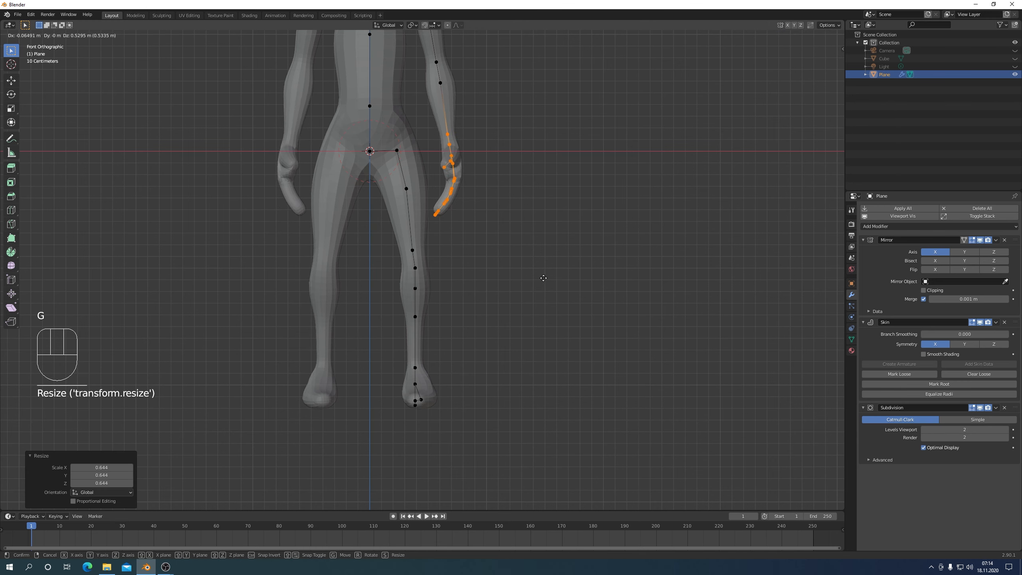
{"action": "left_click", "coordinate": [544, 280]}
{"action": "middle_click_drag", "start_coordinate": [543, 280], "coordinate": [522, 380]}
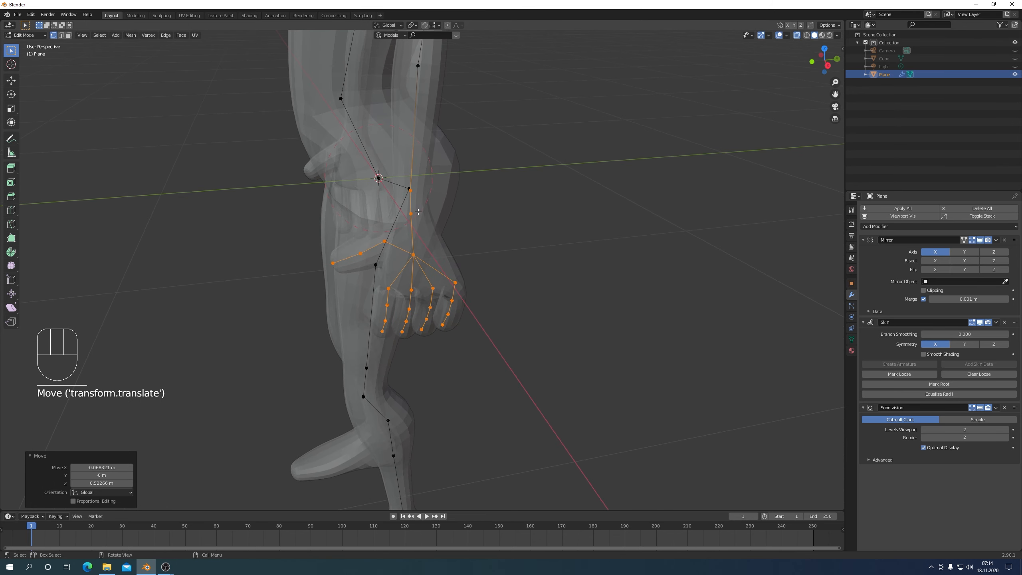
Step: Scale the skin radius of the wrist and hand vertices down to about 0.624
{"action": "key", "text": "ctrl+a"}
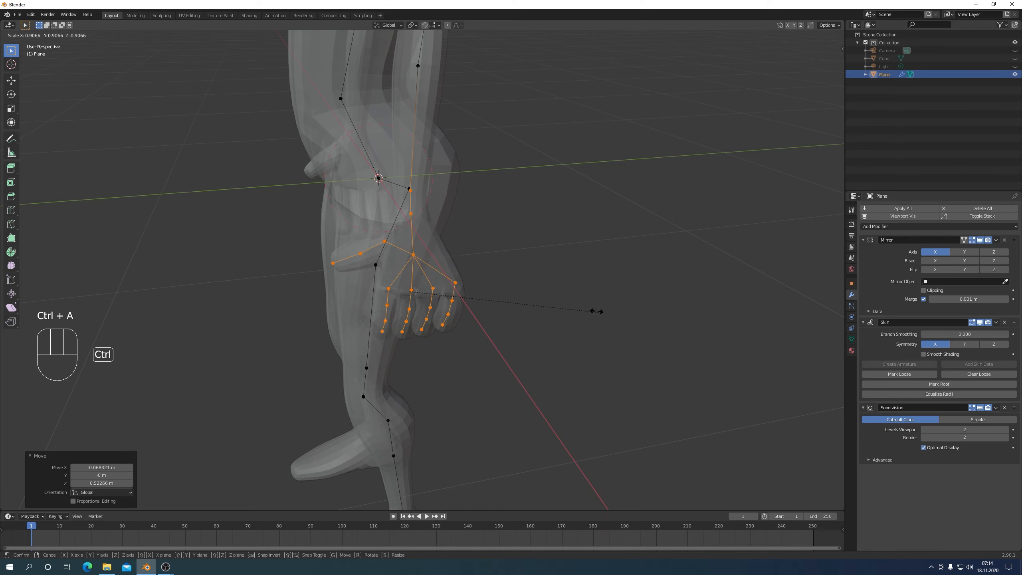
{"action": "left_click", "coordinate": [542, 302]}
{"action": "middle_click_drag", "start_coordinate": [542, 302], "coordinate": [648, 292]}
{"action": "key", "text": "ctrl+a"}
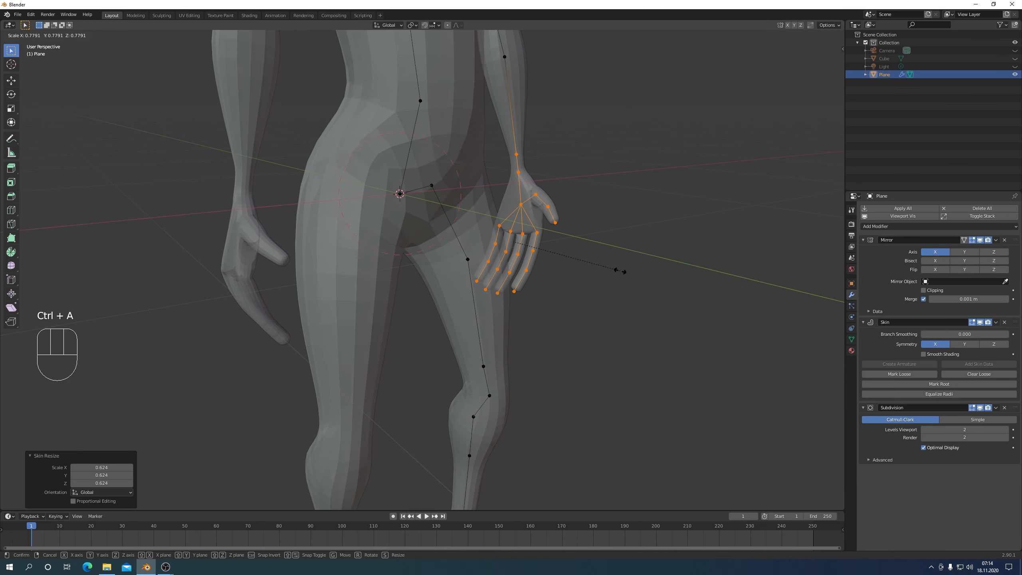
{"action": "left_click", "coordinate": [640, 305]}
{"action": "middle_click_drag", "start_coordinate": [638, 303], "coordinate": [531, 313]}
Step: Move the three thumb vertices about 0.04 m forward and 0.01 m down in side view
{"action": "key", "text": "KP_3"}
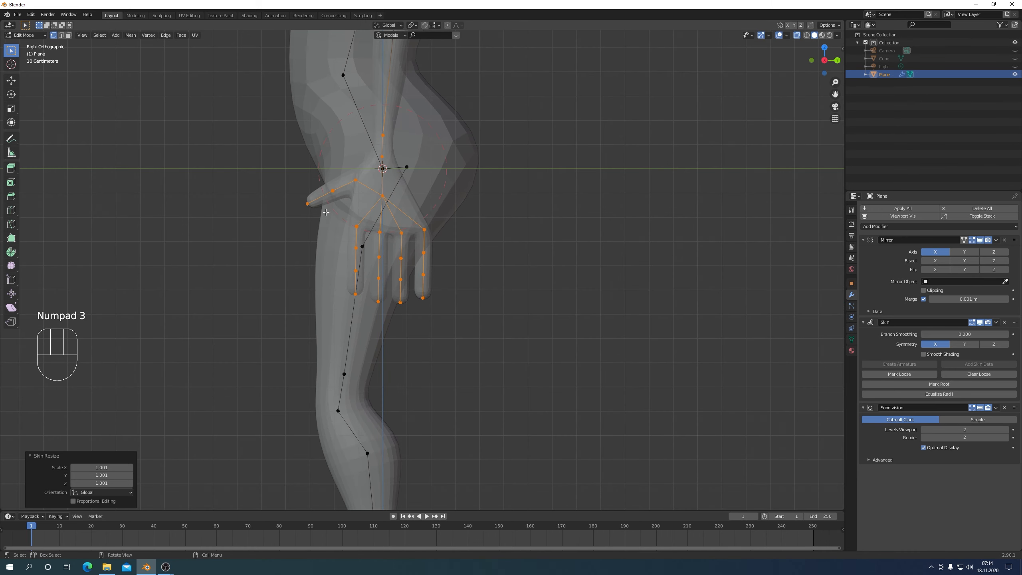
{"action": "left_click", "coordinate": [353, 182]}
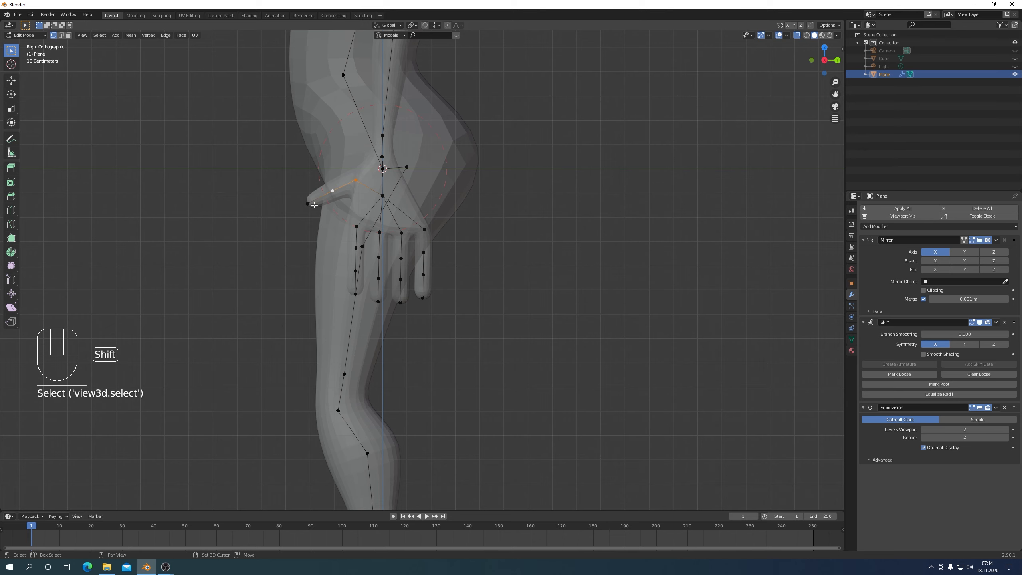
{"action": "key", "text": "g"}
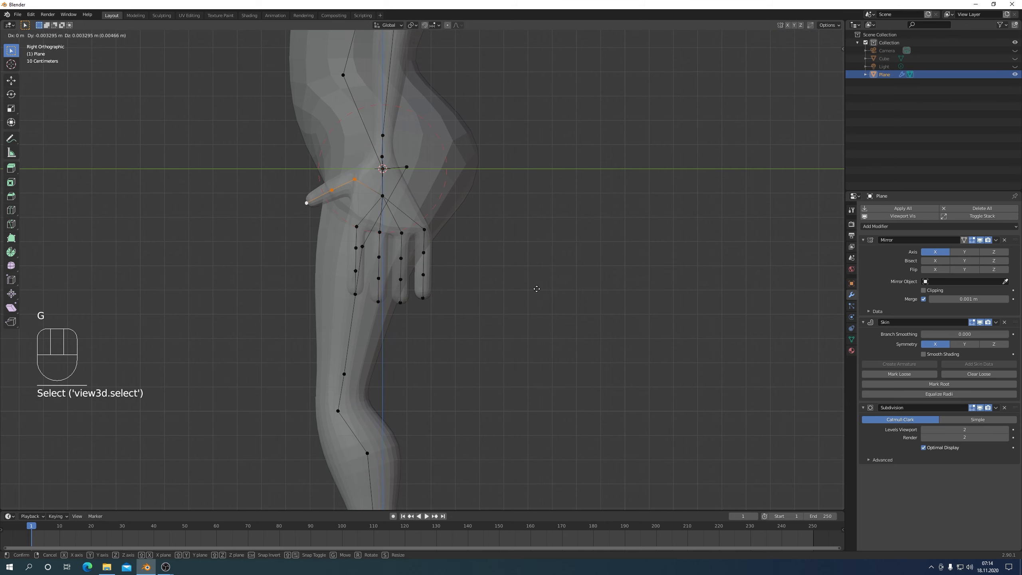
{"action": "left_click", "coordinate": [529, 293]}
{"action": "middle_click_drag", "start_coordinate": [528, 293], "coordinate": [473, 315]}
{"action": "scroll", "coordinate": [639, 327], "scroll_direction": "down", "scroll_amount": 5}
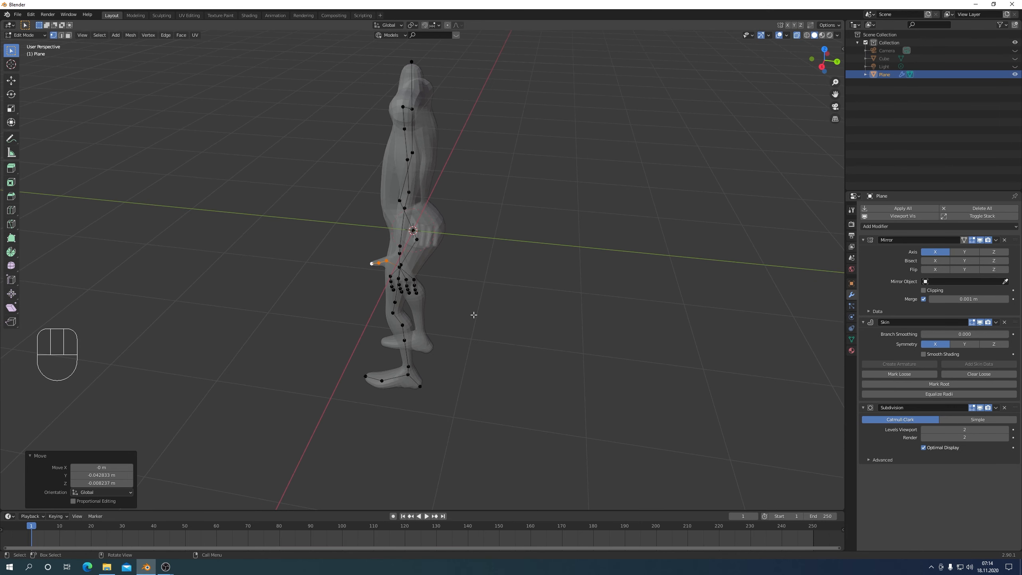
Step: Extrude the palm's center vertex about 0.18 m backward and 0.06 m up in side view to widen the heel of the hand
{"action": "key", "text": "KP_3"}
{"action": "scroll", "coordinate": [475, 313], "scroll_direction": "up", "scroll_amount": 5}
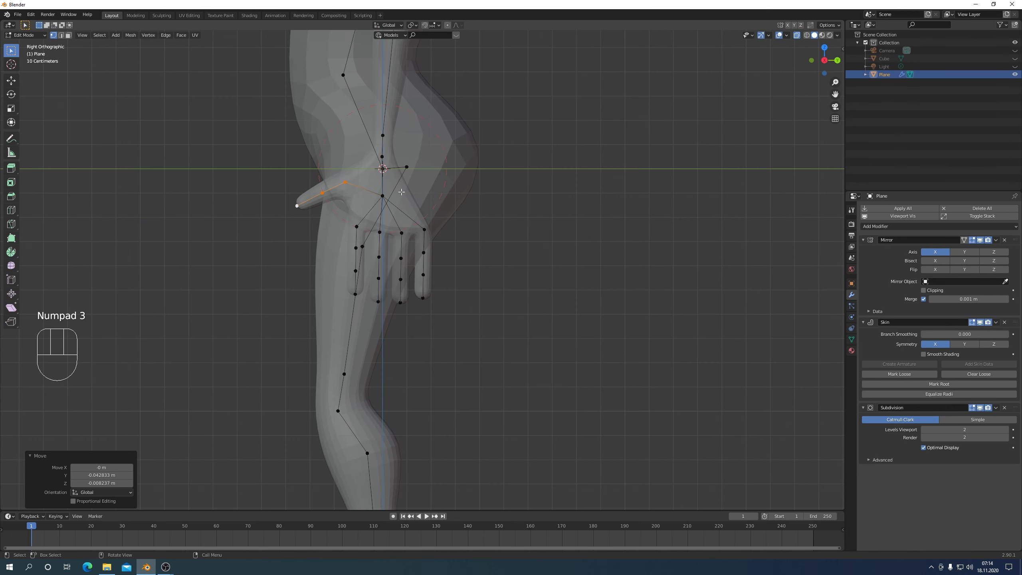
{"action": "left_click", "coordinate": [382, 196]}
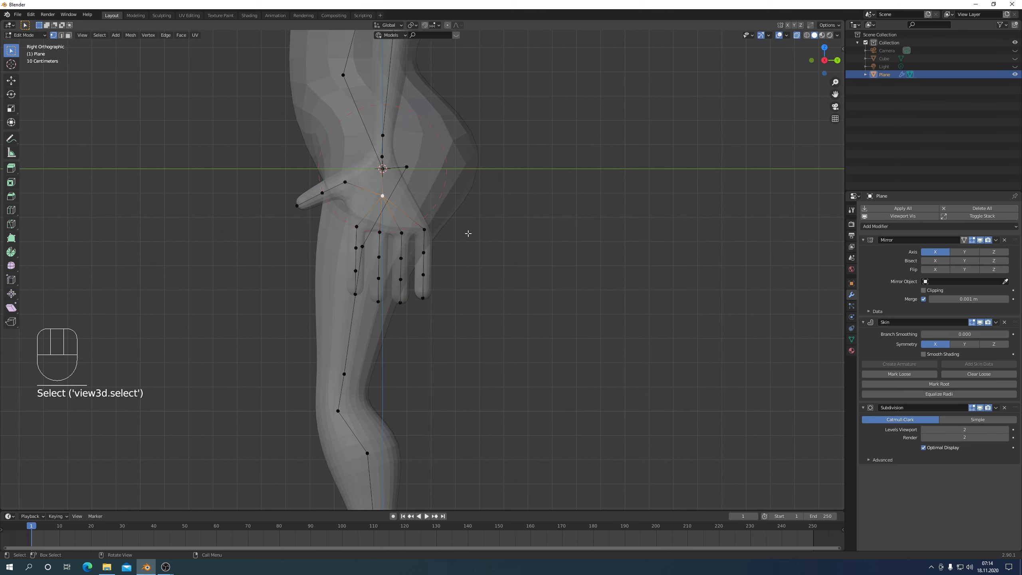
{"action": "key", "text": "e"}
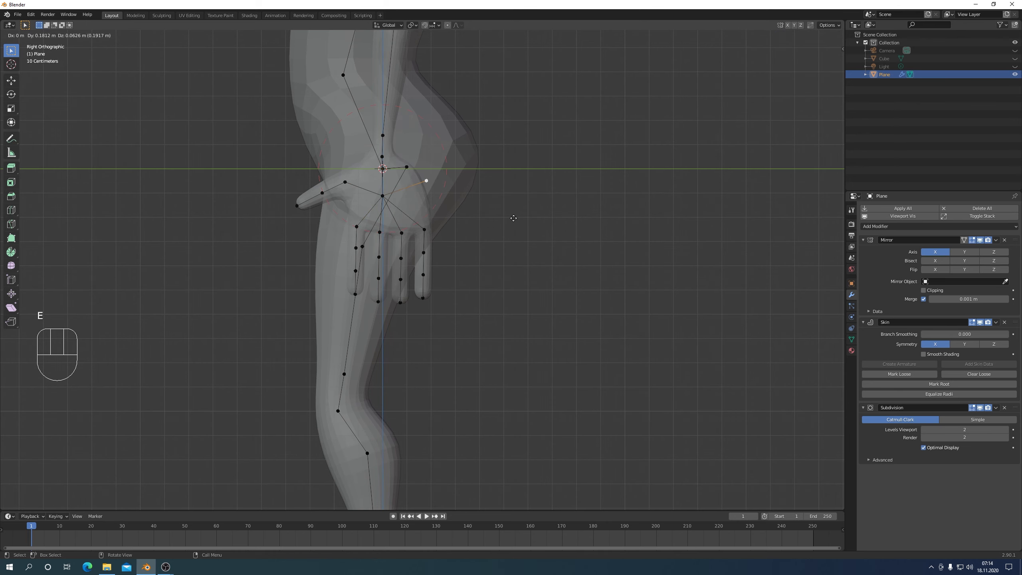
{"action": "left_click", "coordinate": [513, 217]}
{"action": "middle_click_drag", "start_coordinate": [513, 218], "coordinate": [425, 163]}
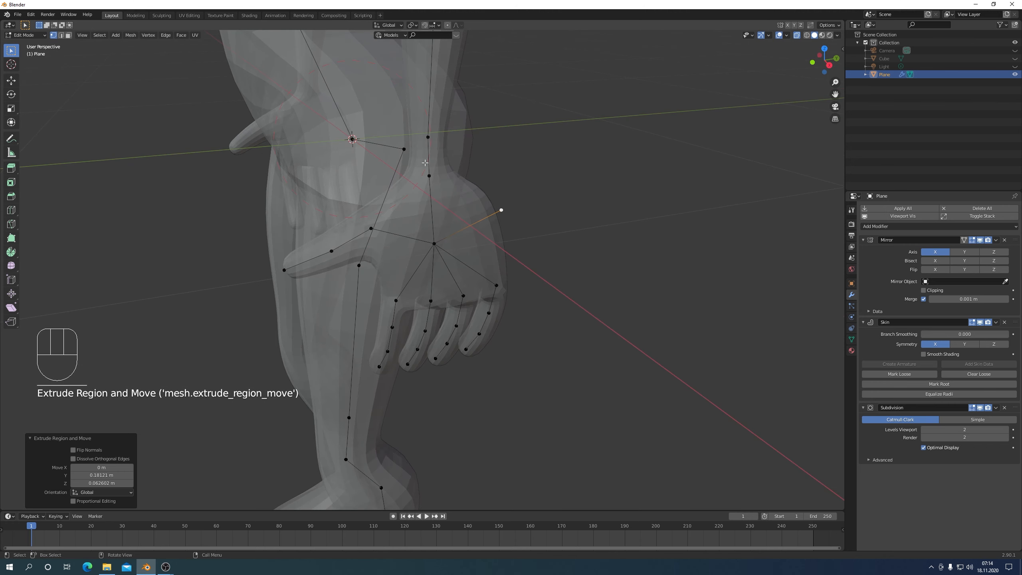
Step: Scale the skin radius of the lower forearm vertex just above the wrist to about 1.474
{"action": "left_click", "coordinate": [426, 137]}
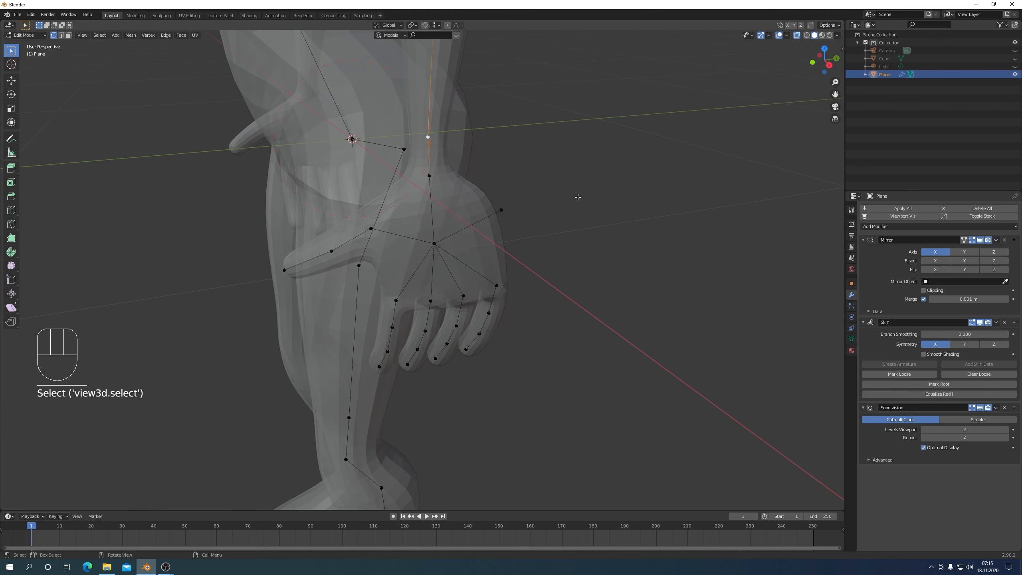
{"action": "key", "text": "ctrl+a"}
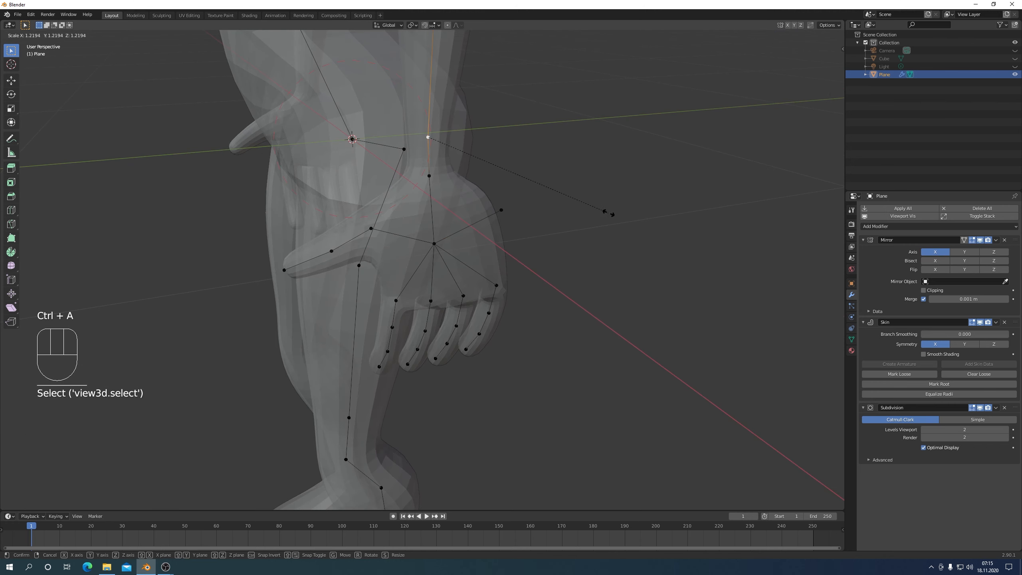
{"action": "left_click", "coordinate": [646, 230]}
{"action": "scroll", "coordinate": [622, 224], "scroll_direction": "down", "scroll_amount": 5}
{"action": "mouse_move", "coordinate": [623, 224]}
{"action": "middle_mouse_down"}
{"action": "mouse_move", "coordinate": [557, 212]}
{"action": "mouse_move", "coordinate": [649, 217]}
{"action": "mouse_move", "coordinate": [591, 240]}
{"action": "mouse_move", "coordinate": [657, 228]}
{"action": "mouse_move", "coordinate": [607, 220]}
{"action": "middle_mouse_up"}
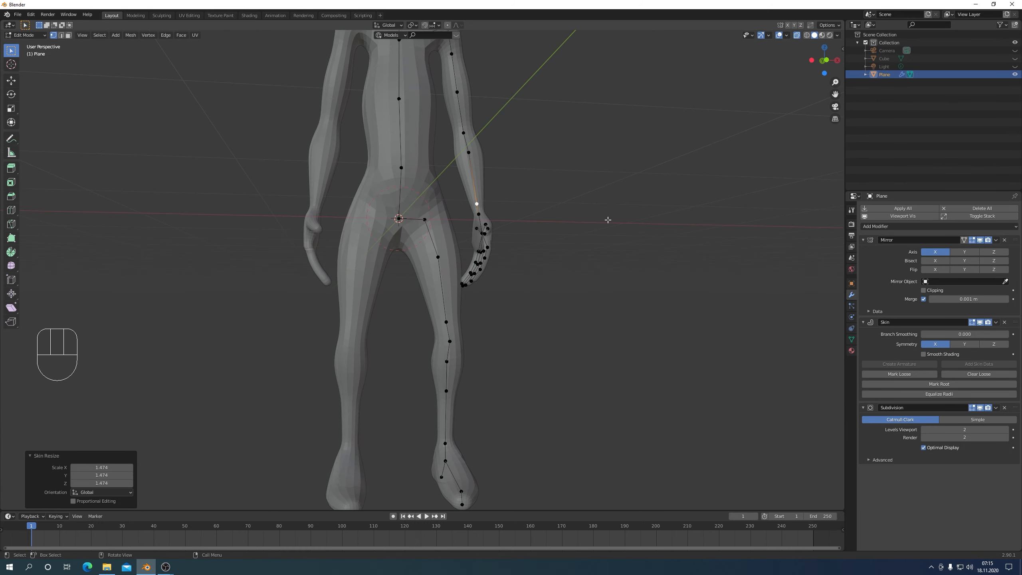
{"action": "key", "text": "KP_1"}
{"action": "scroll", "coordinate": [315, 222], "scroll_direction": "down", "scroll_amount": 5}
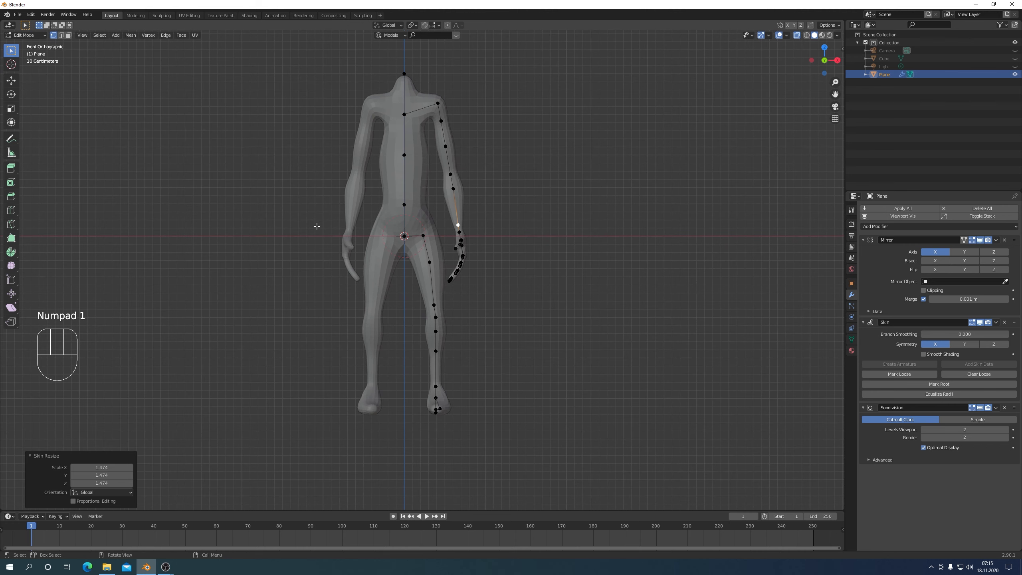
{"action": "middle_click_drag", "start_coordinate": [471, 288], "coordinate": [480, 317]}
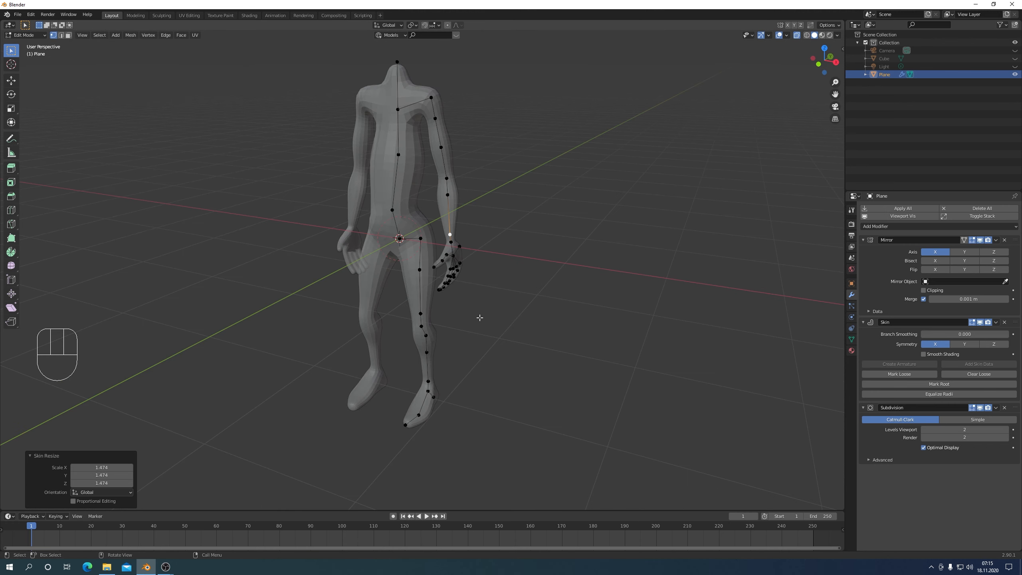
Step: Subdivide the edge between the top neck vertex and the upper chest vertex, and scale the new vertex's skin radius to about 1.177
{"action": "key", "text": "KP_1"}
{"action": "scroll", "coordinate": [555, 255], "scroll_direction": "up", "scroll_amount": 3}
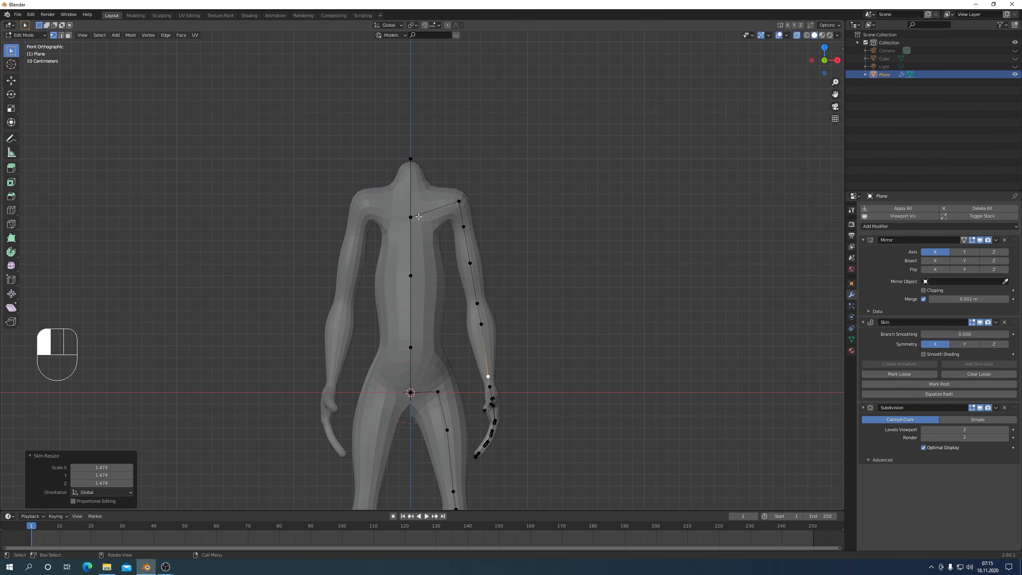
{"action": "left_click", "coordinate": [413, 163]}
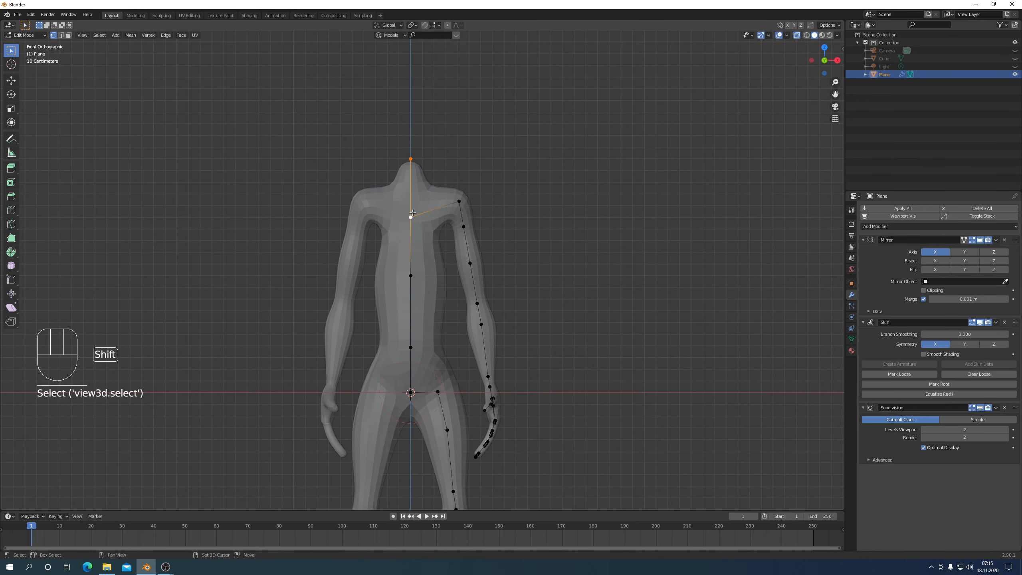
{"action": "right_click", "coordinate": [412, 184]}
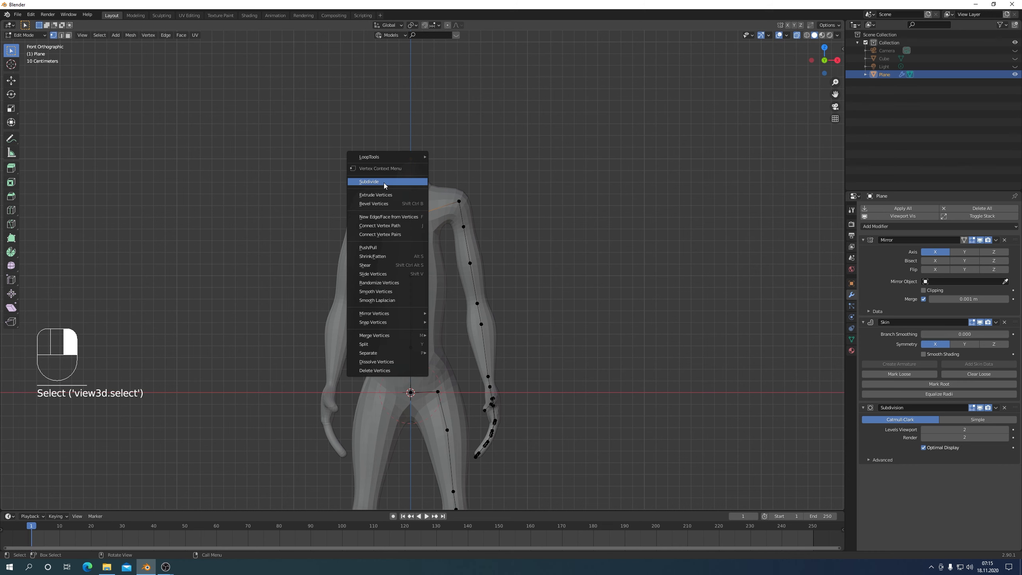
{"action": "left_click", "coordinate": [384, 183]}
{"action": "left_click", "coordinate": [410, 188]}
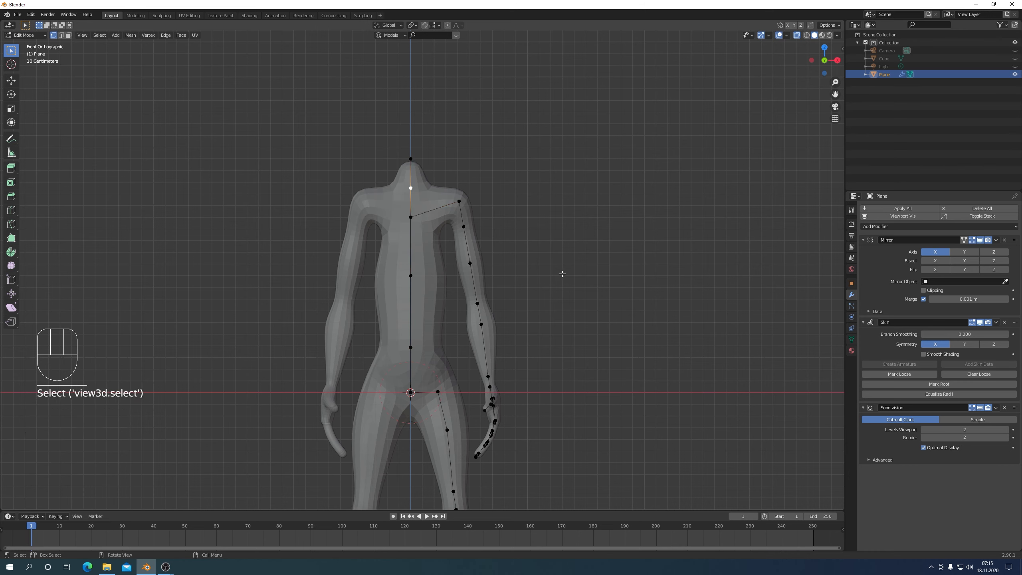
{"action": "key", "text": "ctrl+a"}
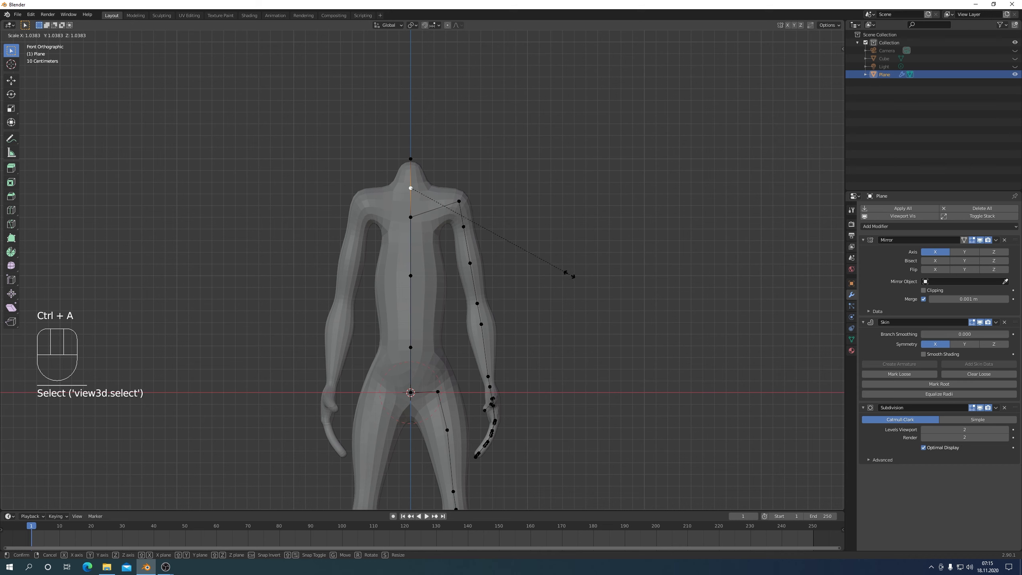
{"action": "left_click", "coordinate": [591, 285]}
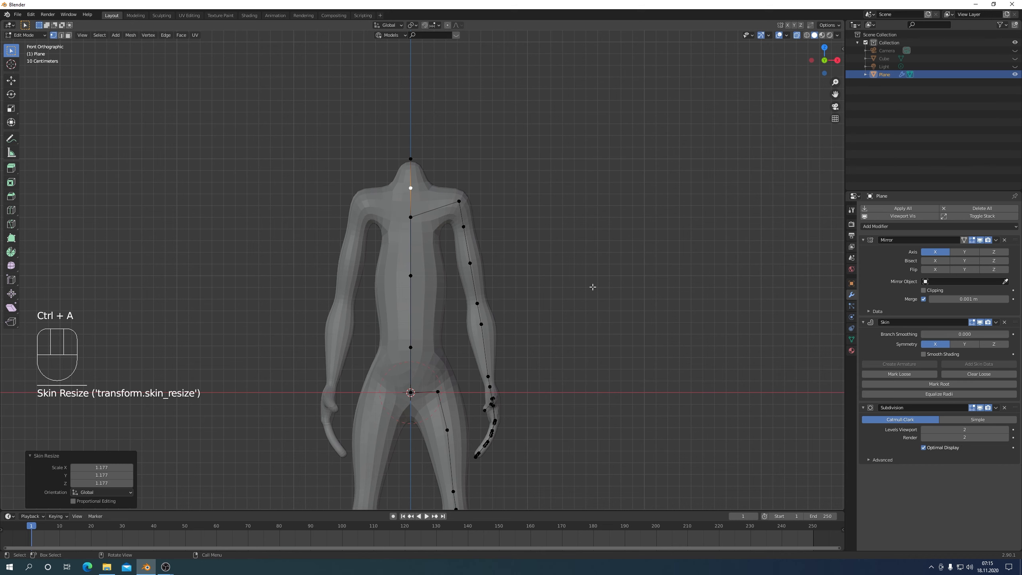
Step: Extrude the top neck vertex about 0.21 m forward for the chin, and extrude again about 0.62 m up and 0.35 m back for the head
{"action": "left_click", "coordinate": [412, 158]}
{"action": "key", "text": "KP_3"}
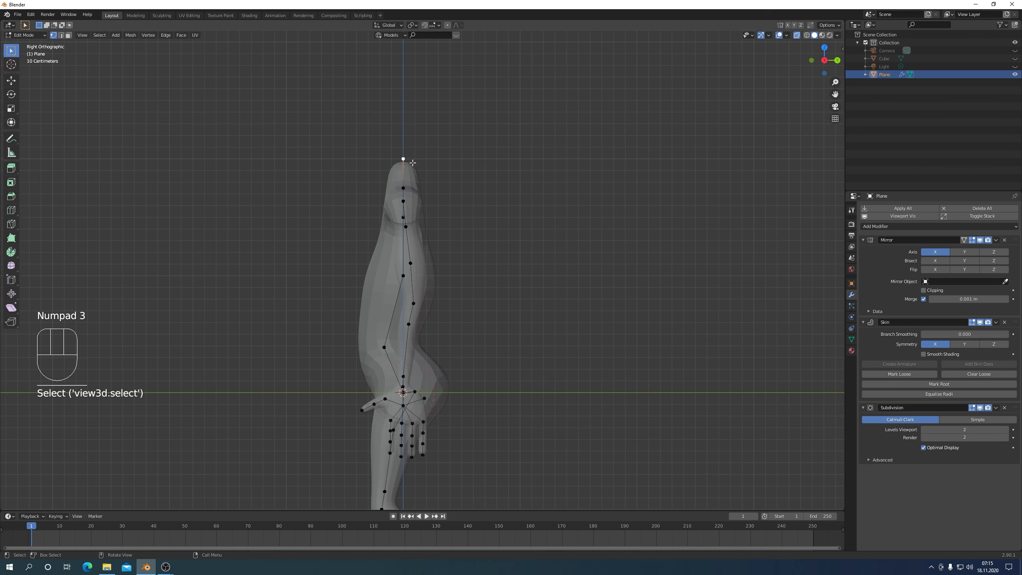
{"action": "key", "text": "e"}
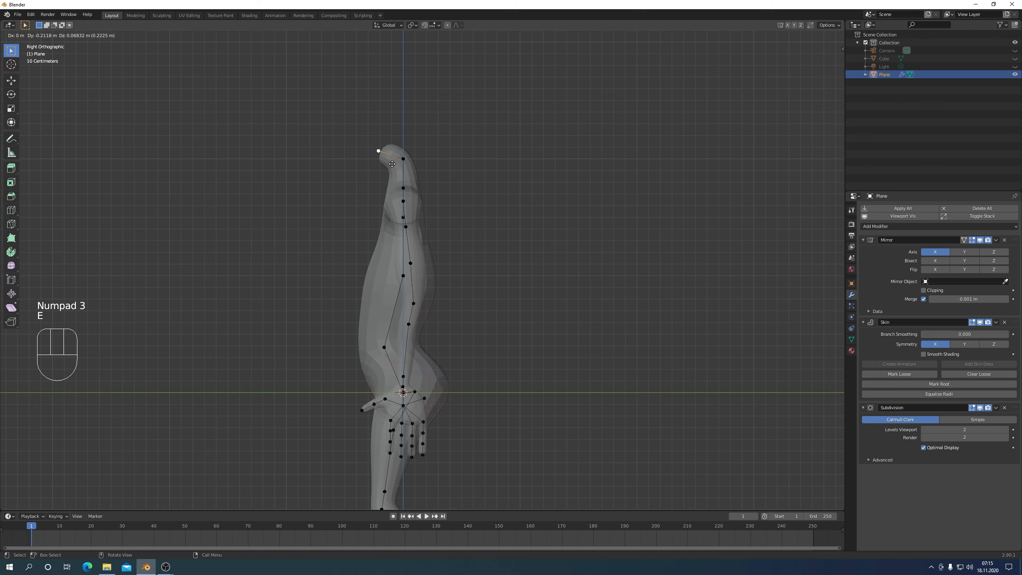
{"action": "left_click", "coordinate": [392, 164]}
{"action": "key", "text": "e"}
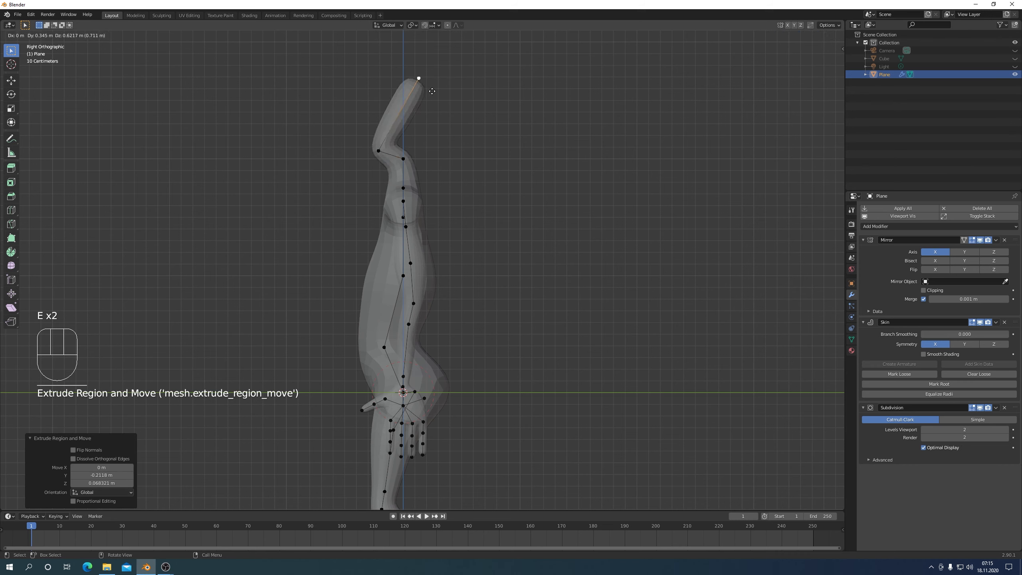
{"action": "left_click", "coordinate": [399, 129]}
Step: Scale the skin radius of the chin vertex up to about 2.4
{"action": "left_click", "coordinate": [375, 150]}
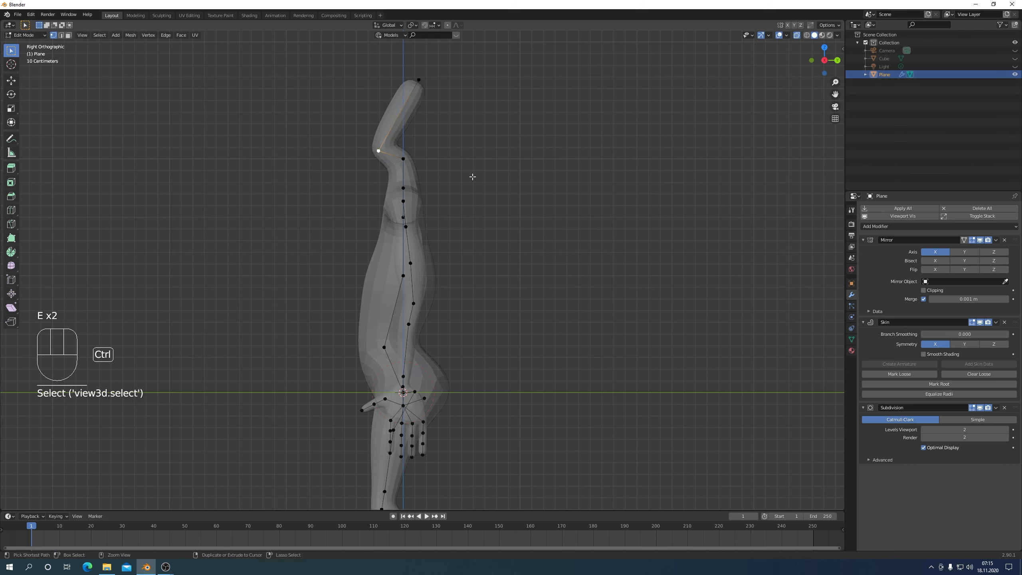
{"action": "key", "text": "ctrl+a"}
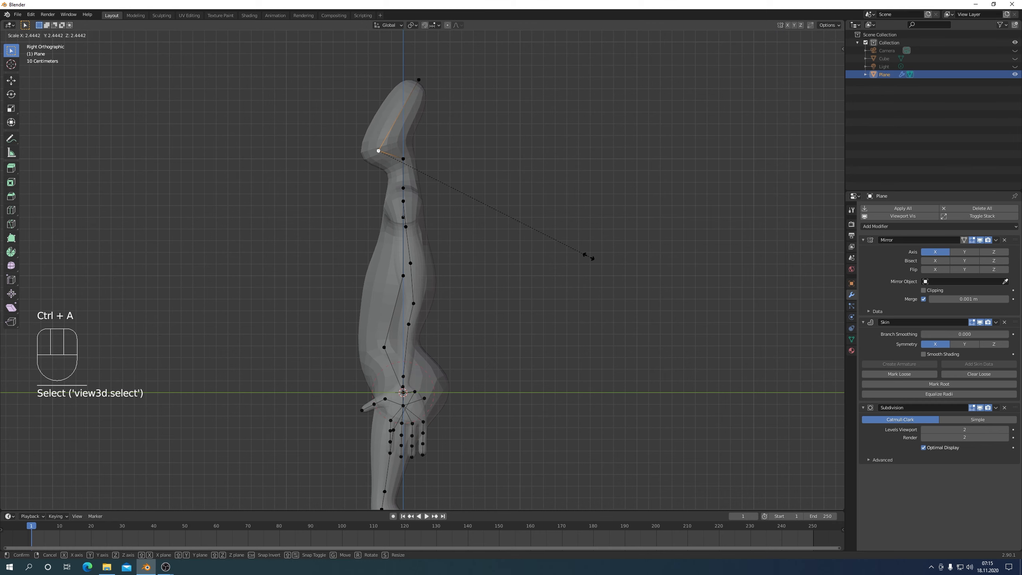
{"action": "left_click", "coordinate": [495, 222]}
{"action": "middle_click_drag", "start_coordinate": [495, 223], "coordinate": [394, 169]}
Step: Subdivide the edge between the two upper neck vertices and scale the new middle vertex's skin radius down to about 0.455
{"action": "left_click", "coordinate": [394, 170]}
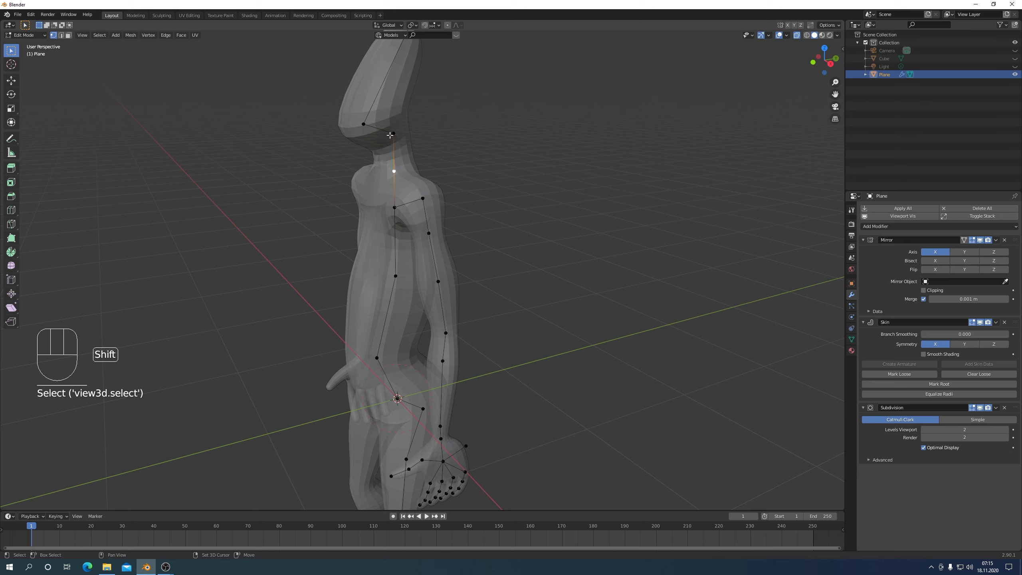
{"action": "right_click", "coordinate": [523, 187]}
{"action": "left_click", "coordinate": [504, 190]}
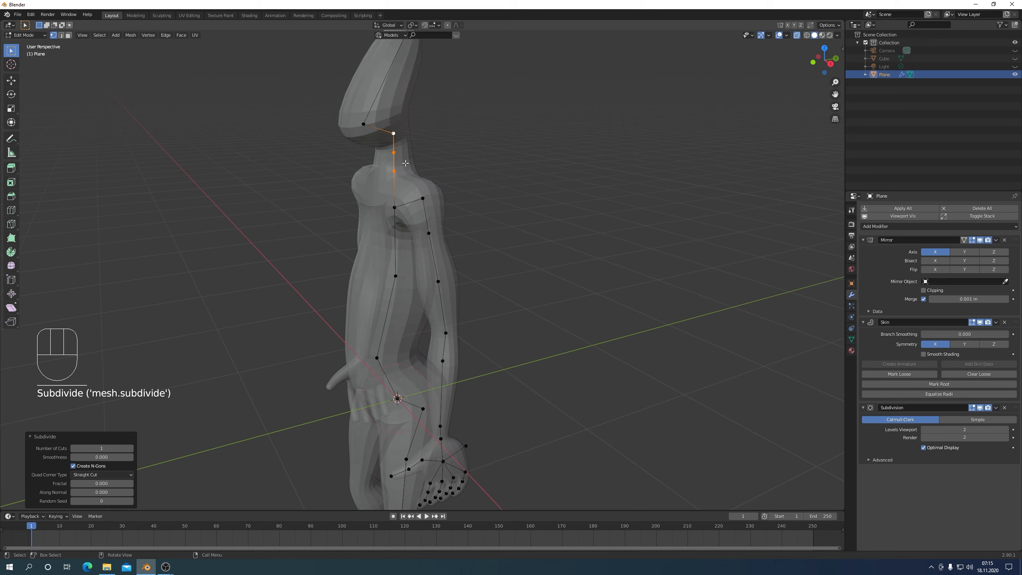
{"action": "left_click", "coordinate": [395, 148]}
{"action": "key", "text": "ctrl+a"}
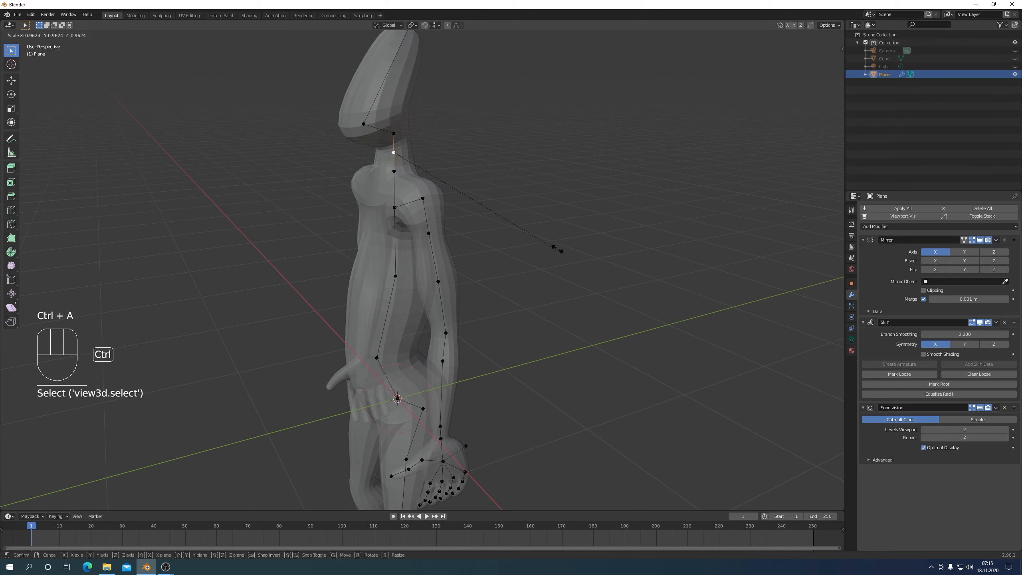
{"action": "left_click", "coordinate": [480, 196]}
{"action": "middle_click_drag", "start_coordinate": [480, 196], "coordinate": [451, 271]}
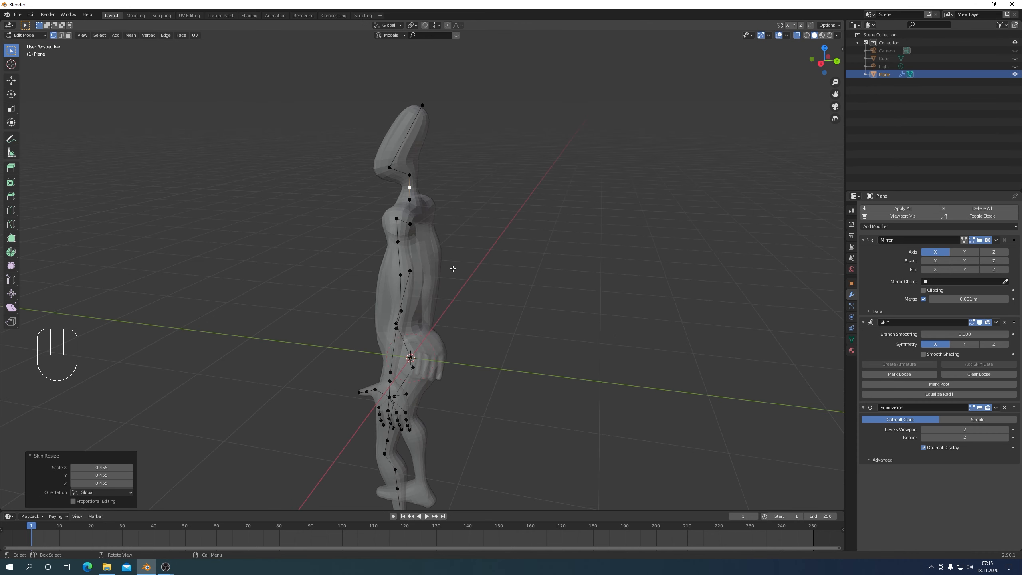
Step: Move the vertex at the top of the head about 0.20 m forward and 0.18 m down in side view
{"action": "key", "text": "KP_3"}
{"action": "scroll", "coordinate": [450, 269], "scroll_direction": "up", "scroll_amount": 2}
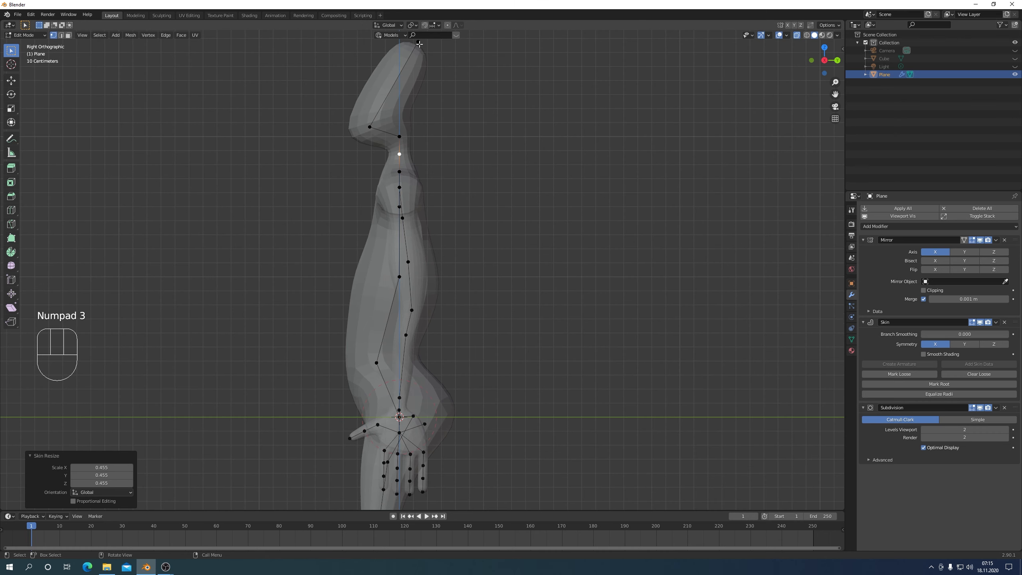
{"action": "left_click", "coordinate": [419, 43]}
{"action": "key", "text": "g"}
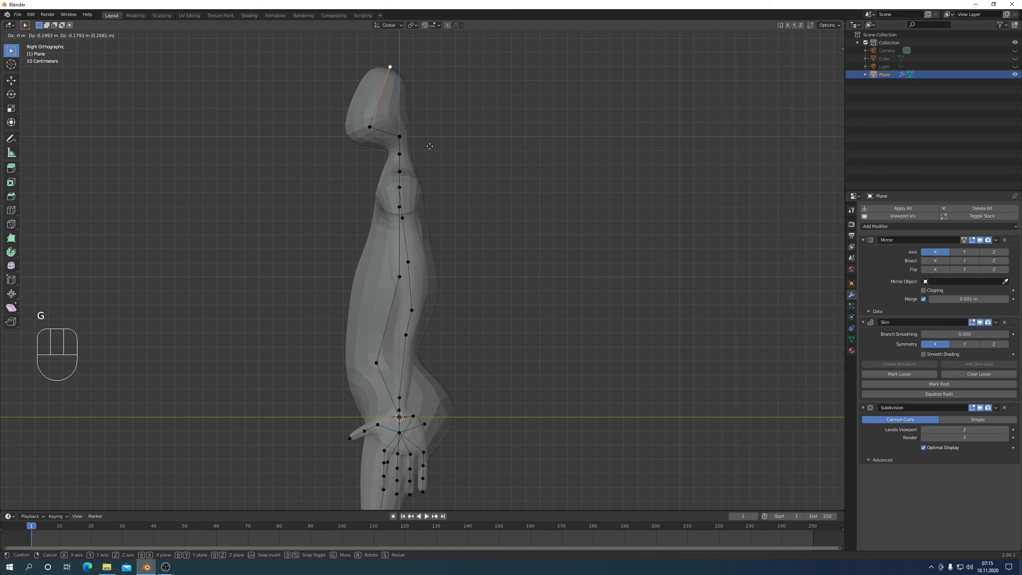
{"action": "left_click", "coordinate": [428, 146]}
{"action": "middle_click_drag", "start_coordinate": [428, 146], "coordinate": [501, 189]}
{"action": "key", "text": "KP_1"}
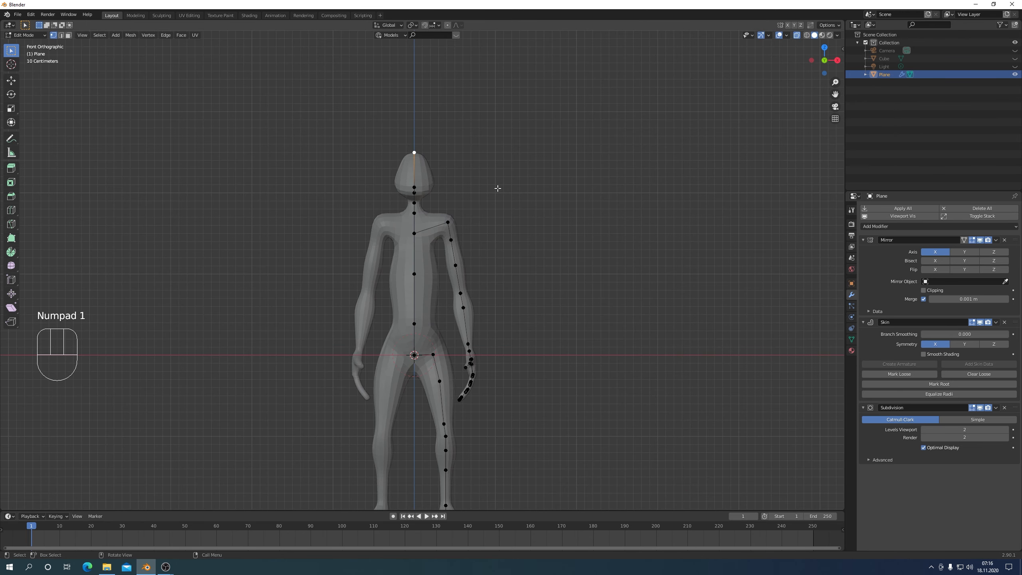
Step: Scale the skin radii of the three head vertices up to about 1.491 in front view and try narrowing them along X
{"action": "left_click_drag", "start_coordinate": [369, 134], "coordinate": [471, 201]}
{"action": "key", "text": "ctrl+a"}
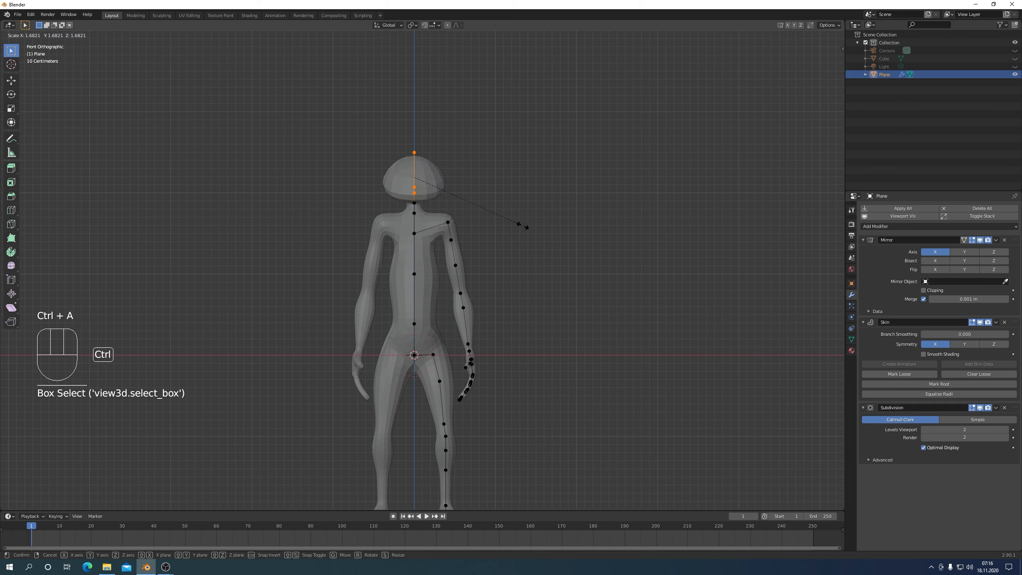
{"action": "left_click", "coordinate": [508, 224]}
{"action": "key", "text": "ctrl+a"}
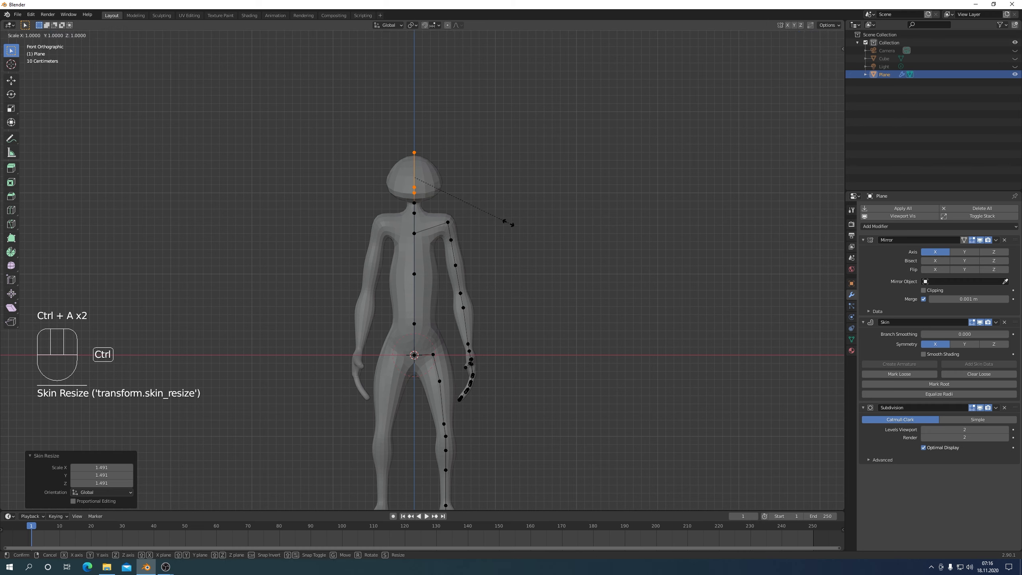
{"action": "left_click", "coordinate": [471, 226]}
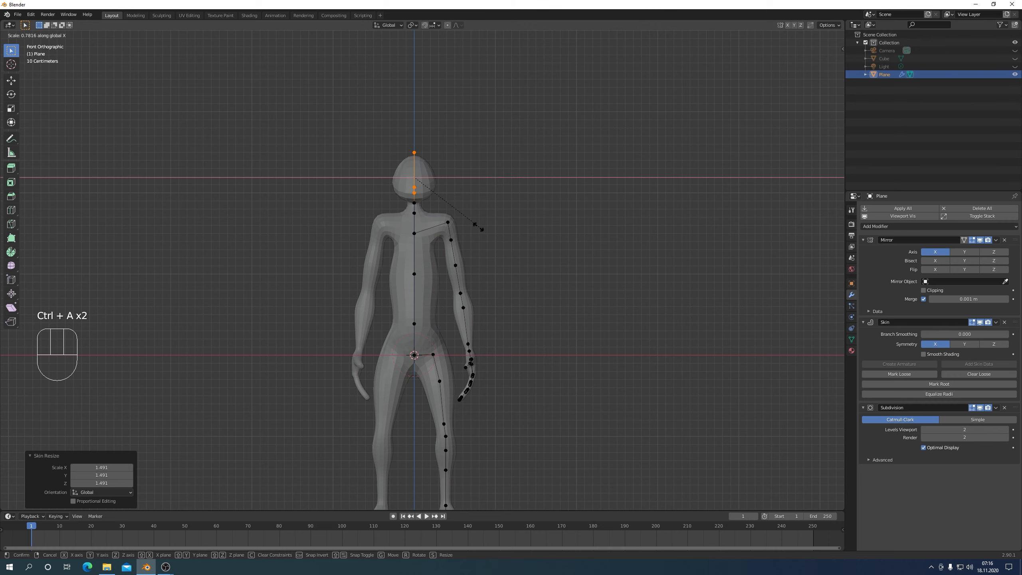
{"action": "key", "text": "ctrl+a"}
{"action": "left_click", "coordinate": [483, 230]}
Step: Move the head vertices about 0.12 m back and 0.12 m up in side view, and scale their skin radii down to about 0.741
{"action": "key", "text": "KP_3"}
{"action": "key", "text": "g"}
{"action": "left_click", "coordinate": [503, 212]}
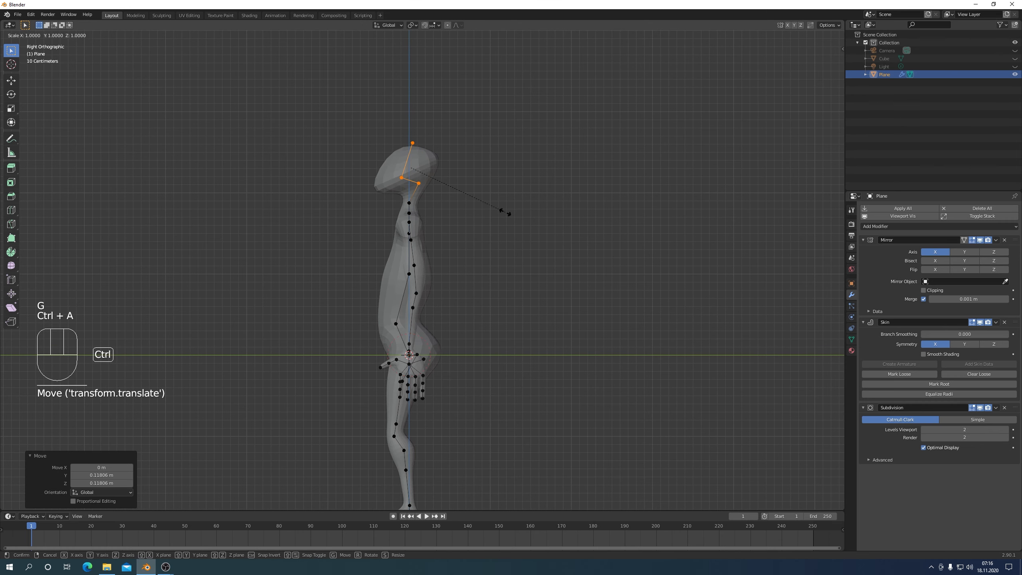
{"action": "key", "text": "ctrl+a"}
{"action": "left_click", "coordinate": [506, 197]}
Step: Extrude the front head vertex about 0.32 m forward and 0.23 m down for the jaw, and scale down the new vertex's skin radius
{"action": "middle_click_drag", "start_coordinate": [507, 197], "coordinate": [514, 221]}
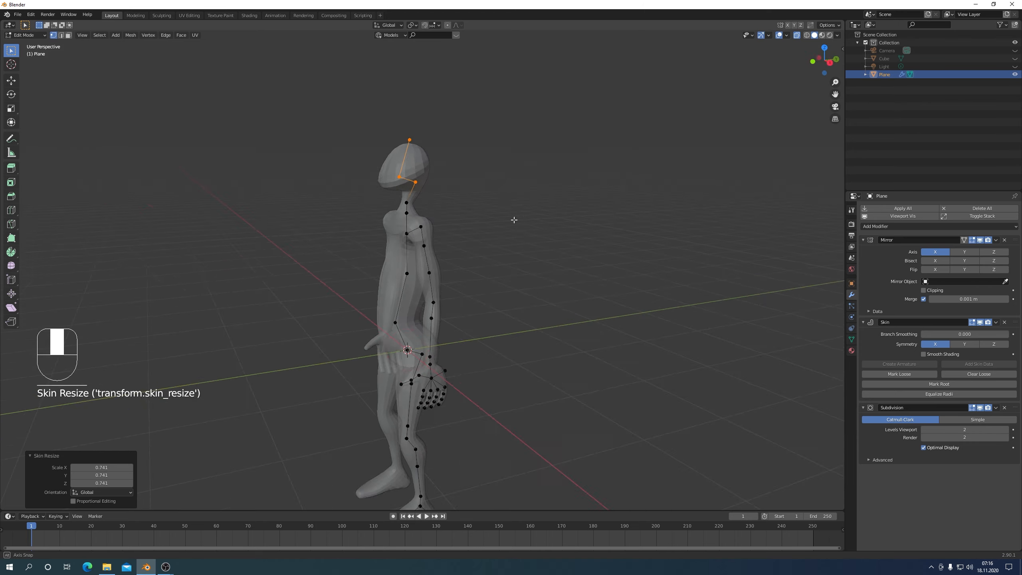
{"action": "key", "text": "KP_1"}
{"action": "middle_click_drag", "start_coordinate": [408, 128], "coordinate": [426, 137]}
{"action": "key", "text": "KP_3"}
{"action": "left_click", "coordinate": [386, 110]}
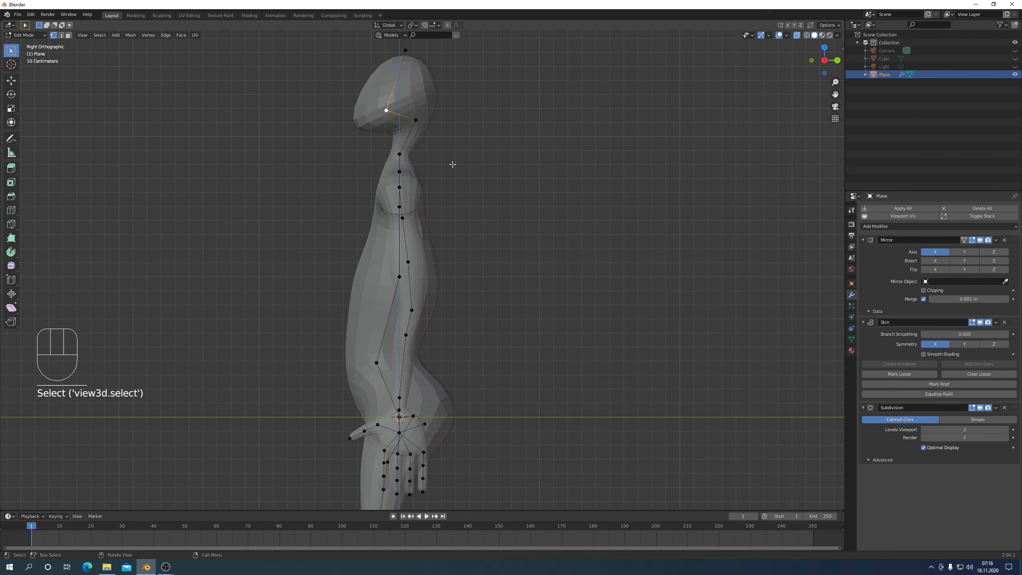
{"action": "key", "text": "e"}
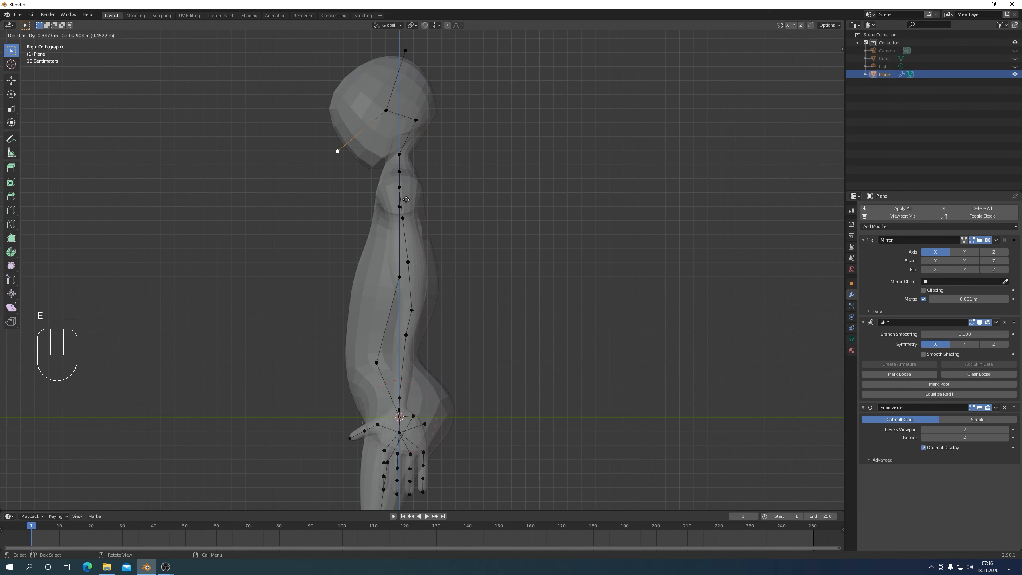
{"action": "left_click", "coordinate": [407, 196]}
{"action": "key", "text": "ctrl+a"}
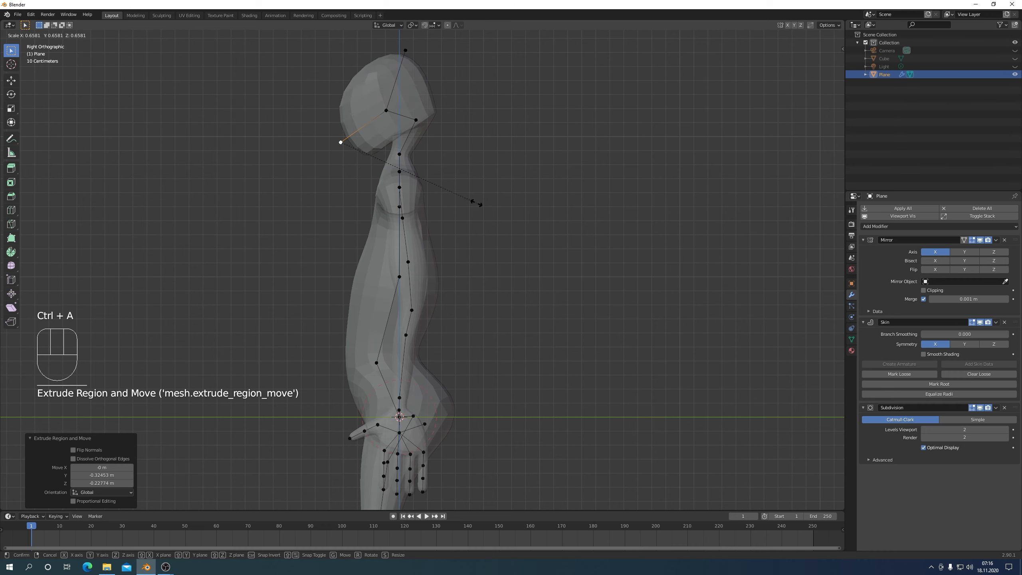
{"action": "left_click", "coordinate": [454, 190]}
Step: Mark the central head vertex as loose in the Skin modifier
{"action": "left_click", "coordinate": [386, 111]}
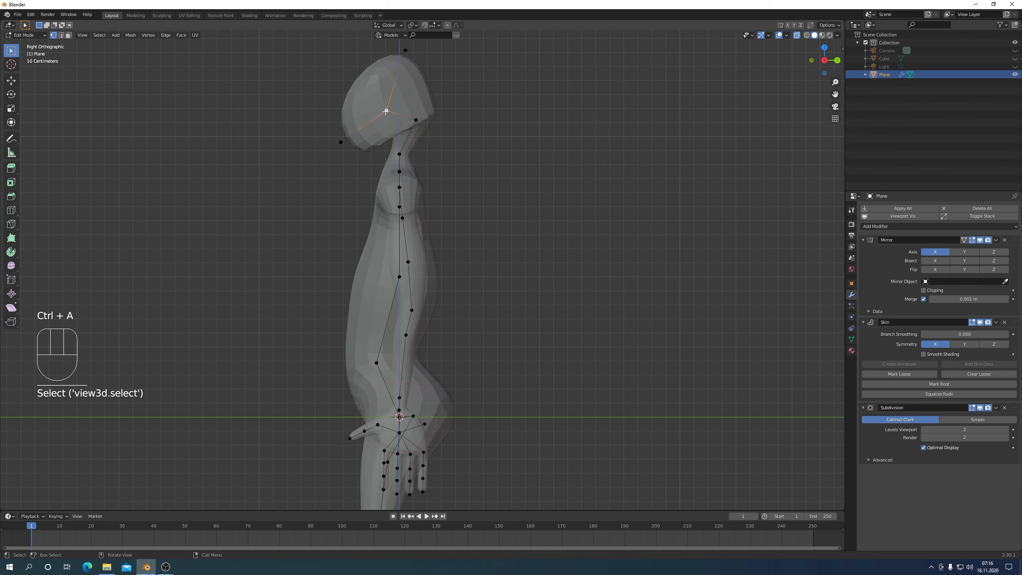
{"action": "left_click", "coordinate": [901, 374]}
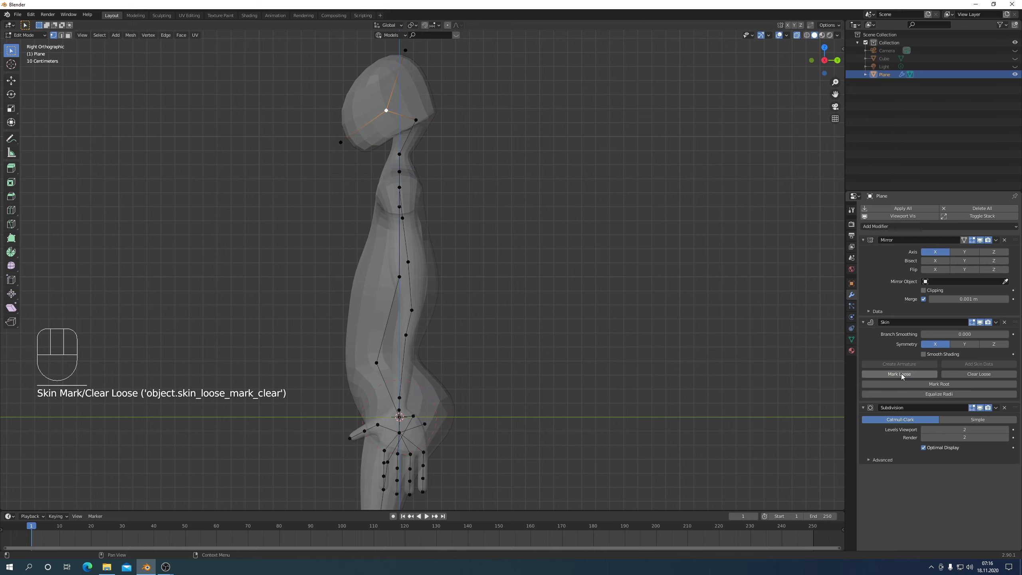
{"action": "middle_click_drag", "start_coordinate": [414, 182], "coordinate": [383, 188]}
{"action": "key", "text": "KP_3"}
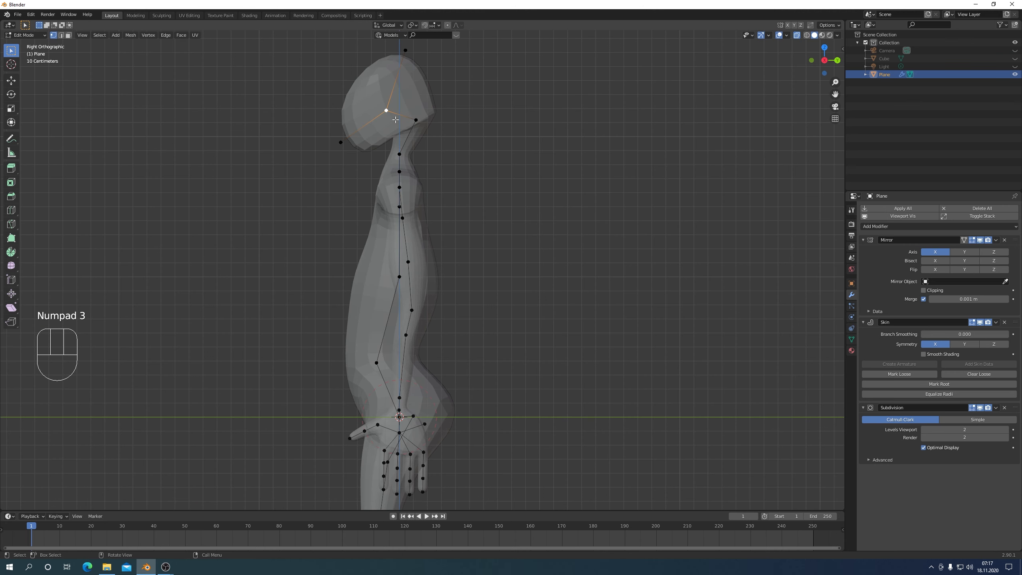
Step: Scale the skin radius of the vertex at the skull's rear base to about 0.875 and move it about 0.16 m forward and 0.16 m down
{"action": "left_click", "coordinate": [416, 121]}
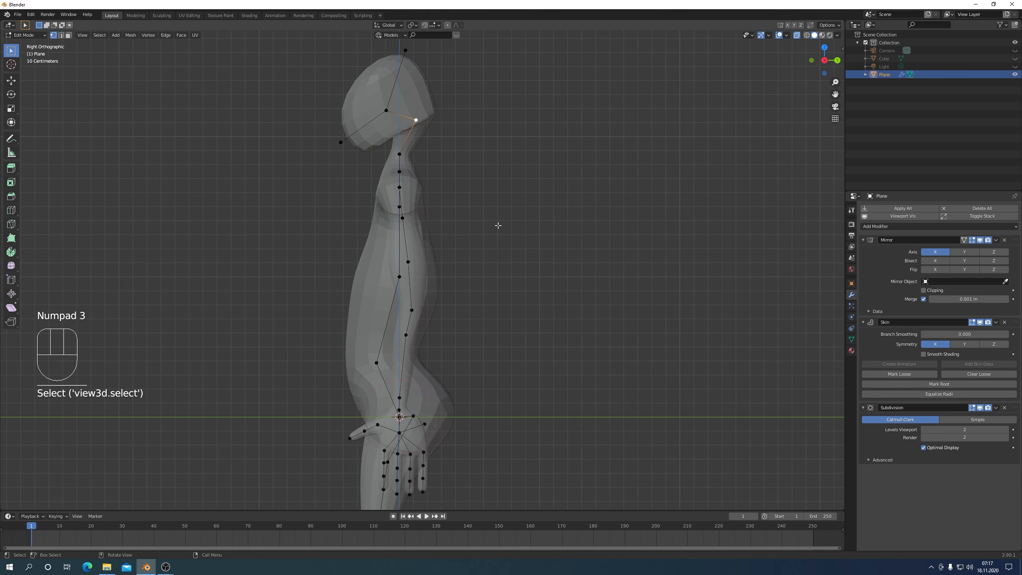
{"action": "key", "text": "ctrl+a"}
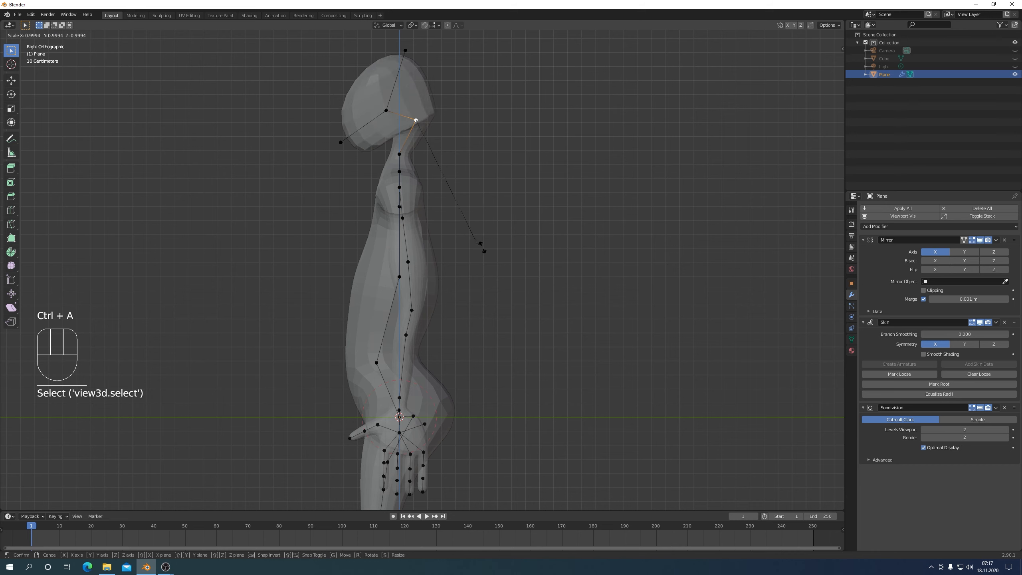
{"action": "left_click", "coordinate": [462, 232]}
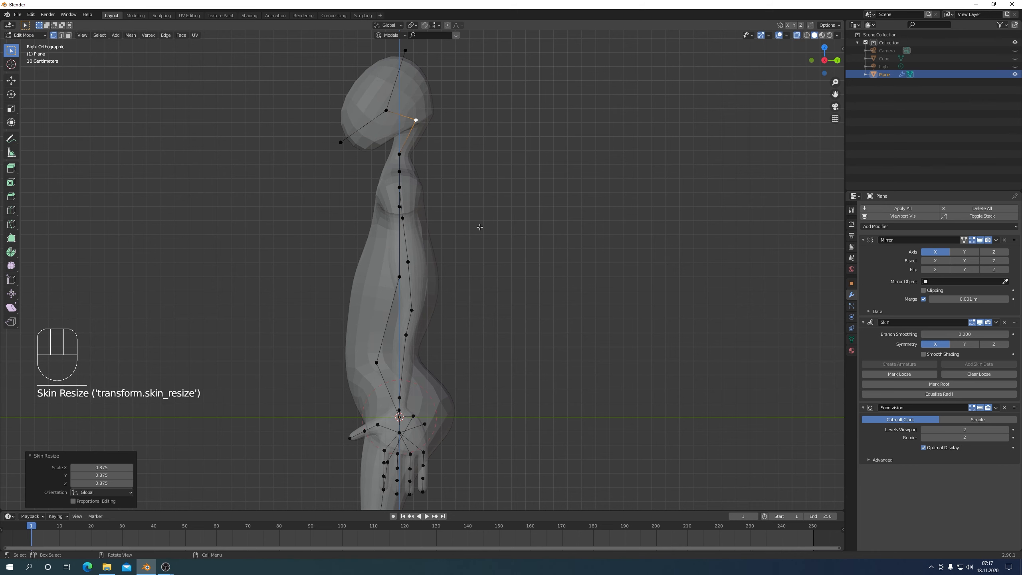
{"action": "key", "text": "g"}
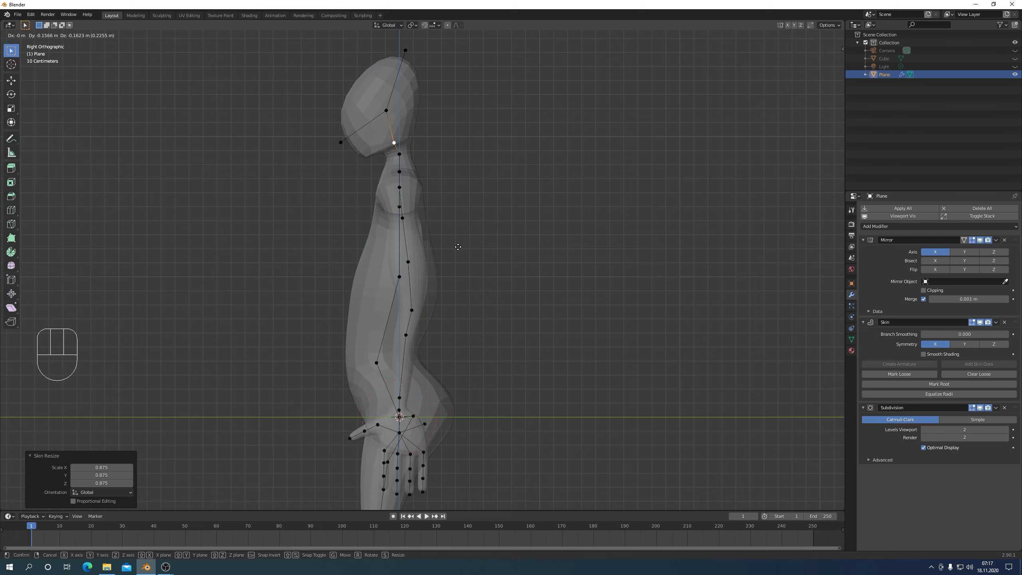
{"action": "left_click", "coordinate": [458, 246]}
Step: Extrude the central head vertex about 0.44 m back and 0.11 m up in side view for the back of the skull
{"action": "mouse_move", "coordinate": [478, 235]}
{"action": "middle_mouse_down"}
{"action": "mouse_move", "coordinate": [659, 226]}
{"action": "mouse_move", "coordinate": [656, 236]}
{"action": "mouse_move", "coordinate": [589, 239]}
{"action": "mouse_move", "coordinate": [459, 231]}
{"action": "mouse_move", "coordinate": [442, 246]}
{"action": "mouse_move", "coordinate": [454, 252]}
{"action": "mouse_move", "coordinate": [474, 225]}
{"action": "middle_mouse_up"}
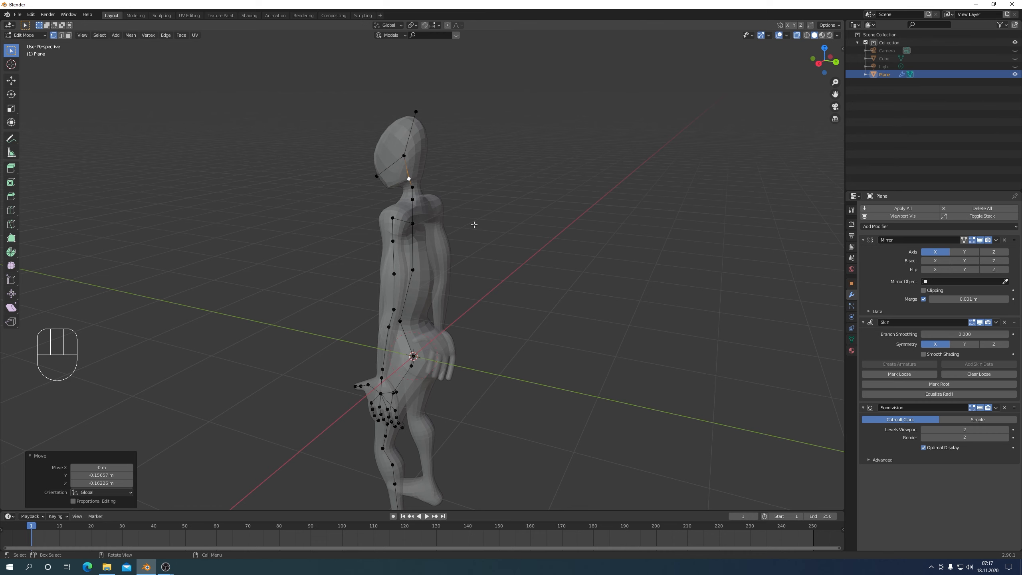
{"action": "key", "text": "KP_3"}
{"action": "scroll", "coordinate": [474, 224], "scroll_direction": "up", "scroll_amount": 2}
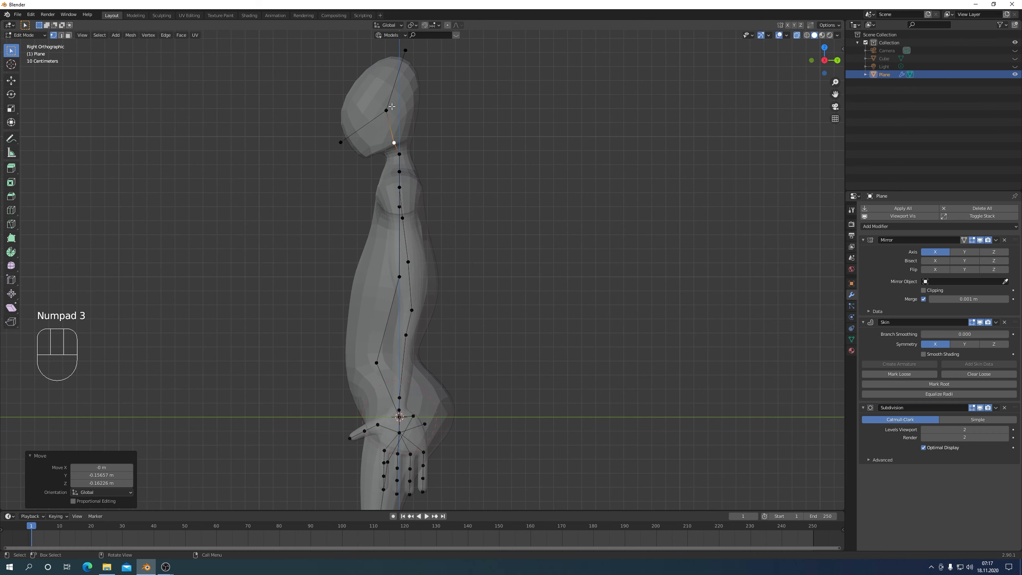
{"action": "left_click", "coordinate": [386, 111]}
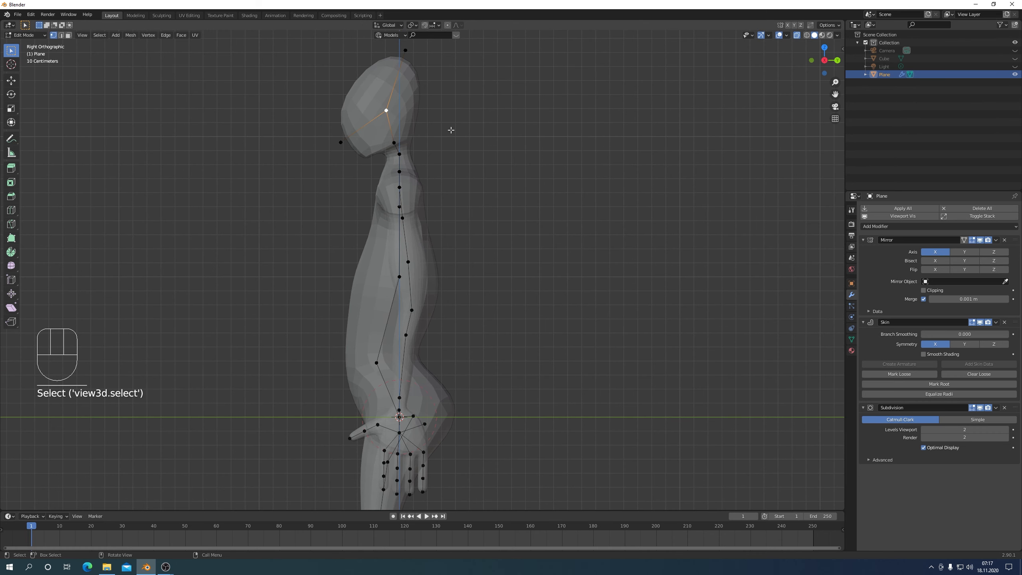
{"action": "key", "text": "e"}
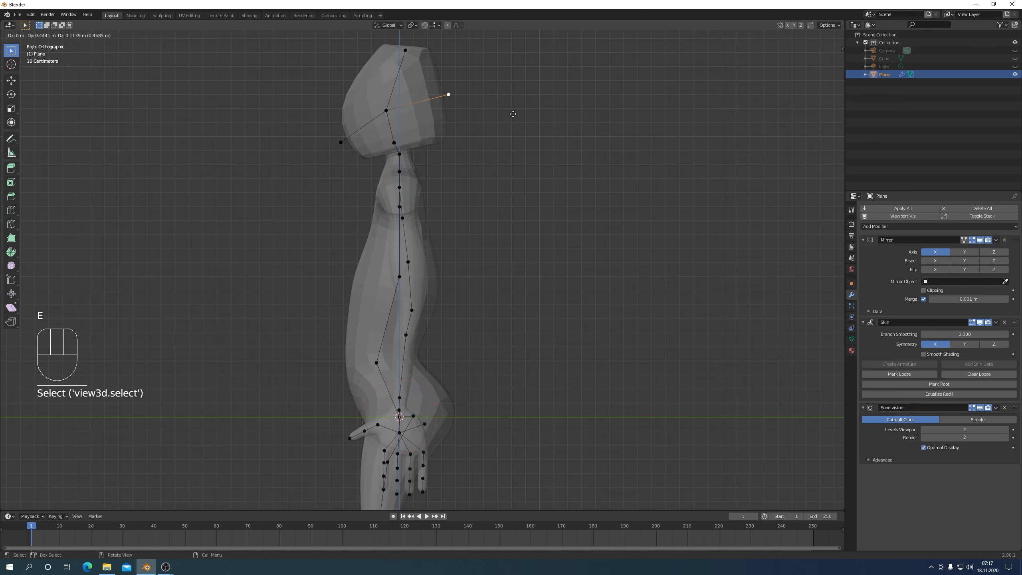
{"action": "left_click", "coordinate": [513, 114]}
Step: Scale the skin radius of the back-of-skull vertex down to about 0.303 and move it about 0.06 m forward and 0.10 m up
{"action": "key", "text": "ctrl+a"}
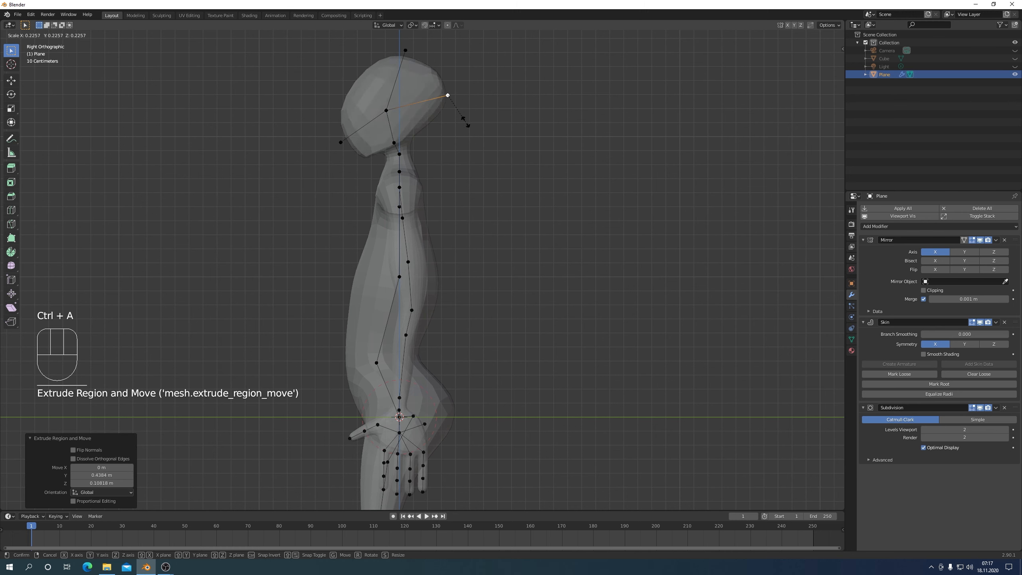
{"action": "left_click", "coordinate": [466, 134]}
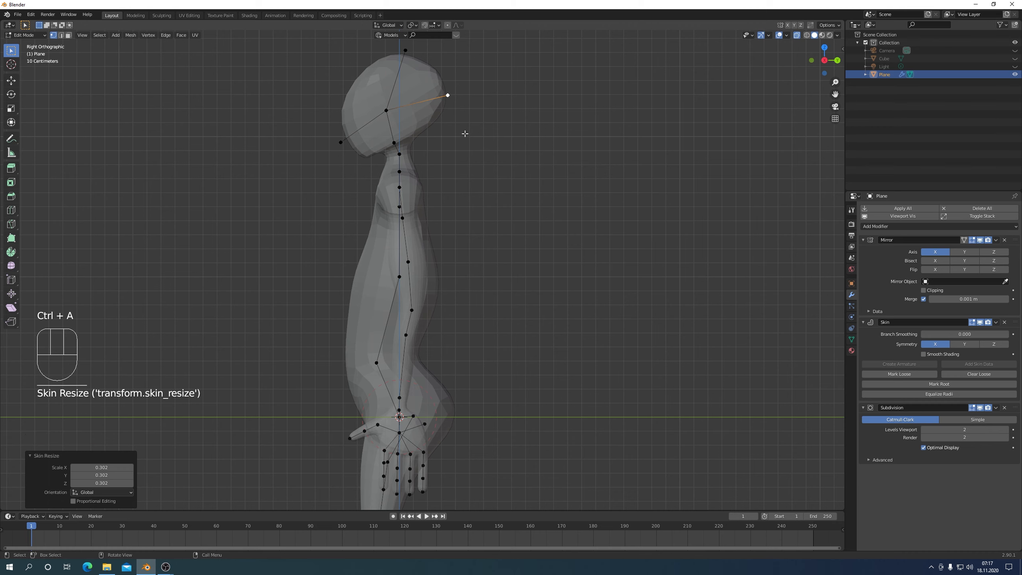
{"action": "key", "text": "g"}
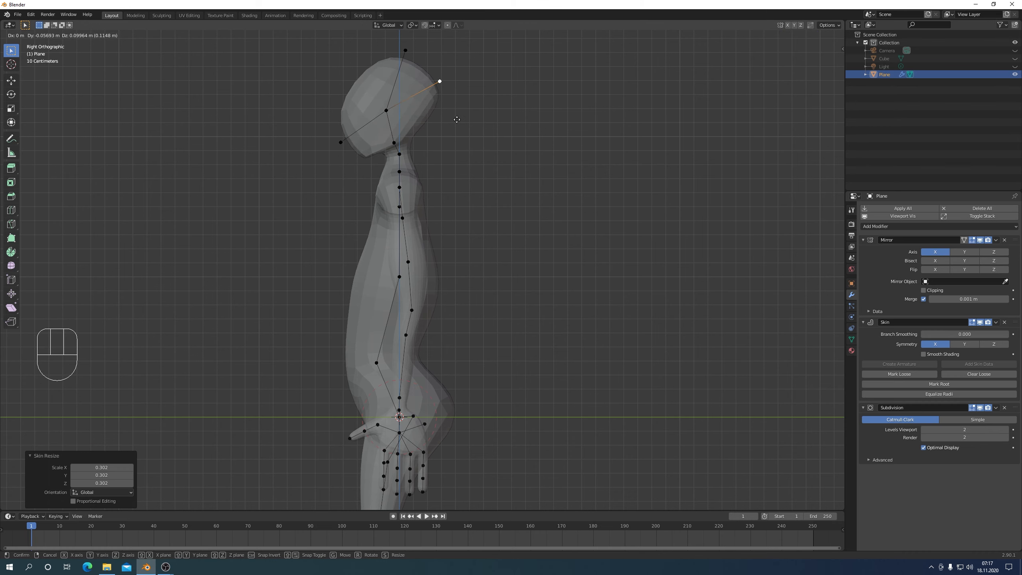
{"action": "left_click", "coordinate": [456, 119]}
Step: Scale the skin radii of all head vertices and the upper neck vertex up to about 1.286 in front view
{"action": "middle_click_drag", "start_coordinate": [455, 169], "coordinate": [527, 185]}
{"action": "key", "text": "KP_1"}
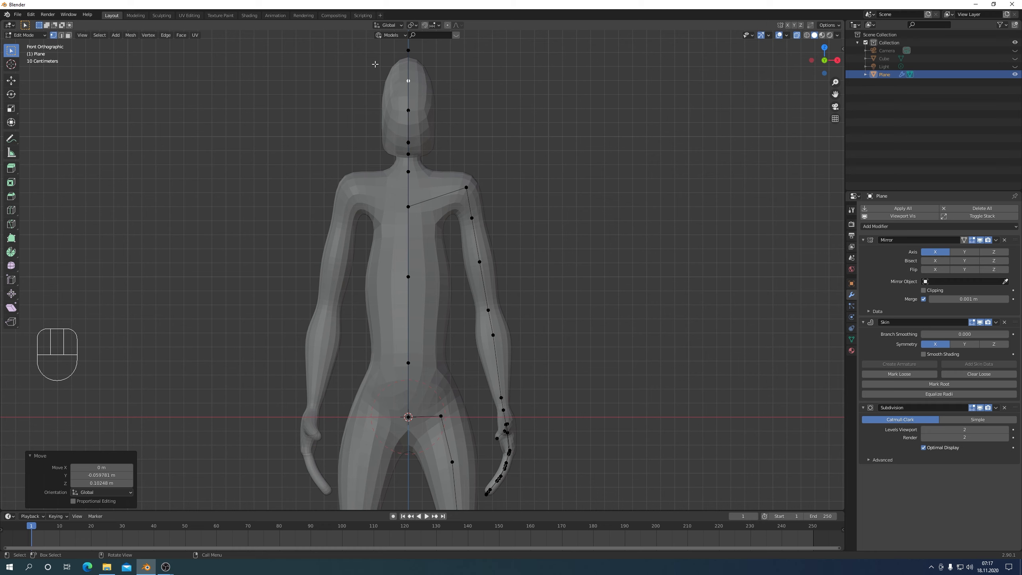
{"action": "left_click_drag", "start_coordinate": [351, 43], "coordinate": [491, 159]}
{"action": "key", "text": "ctrl+a"}
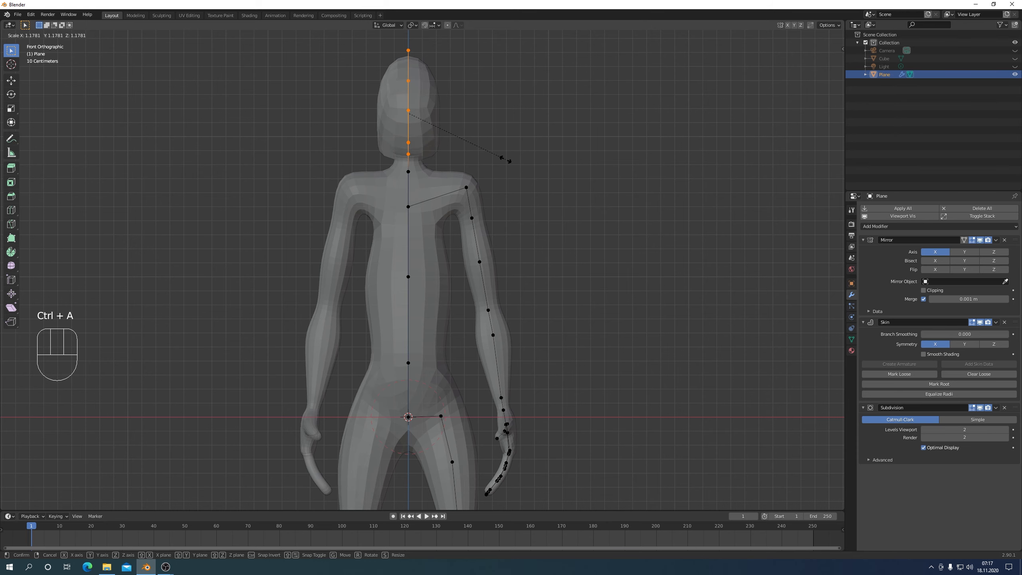
{"action": "left_click", "coordinate": [523, 163]}
Step: Examine the whole figure's proportions in Object Mode from the front and at an angle
{"action": "middle_click_drag", "start_coordinate": [529, 167], "coordinate": [471, 209]}
{"action": "key", "text": "KP_1"}
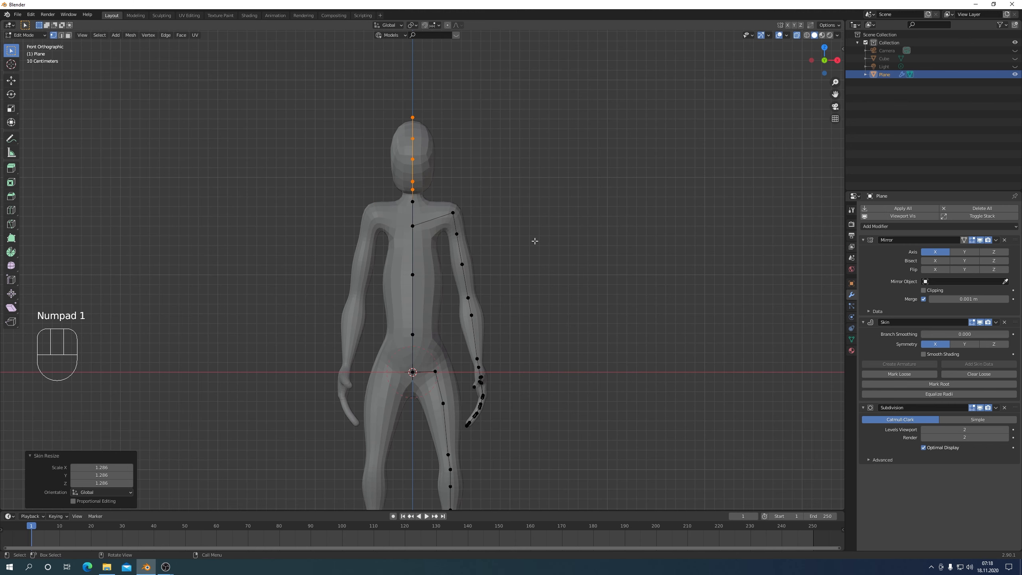
{"action": "scroll", "coordinate": [534, 241], "scroll_direction": "down", "scroll_amount": 3}
{"action": "middle_click_drag", "start_coordinate": [533, 260], "coordinate": [534, 245], "text": "shift"}
{"action": "scroll", "coordinate": [534, 245], "scroll_direction": "up", "scroll_amount": 2}
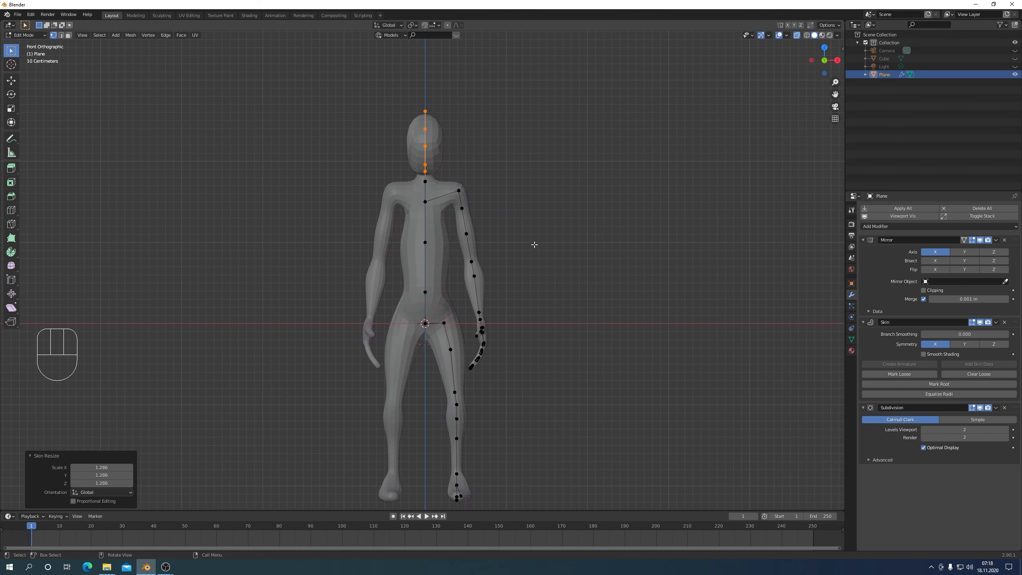
{"action": "key", "text": "Tab"}
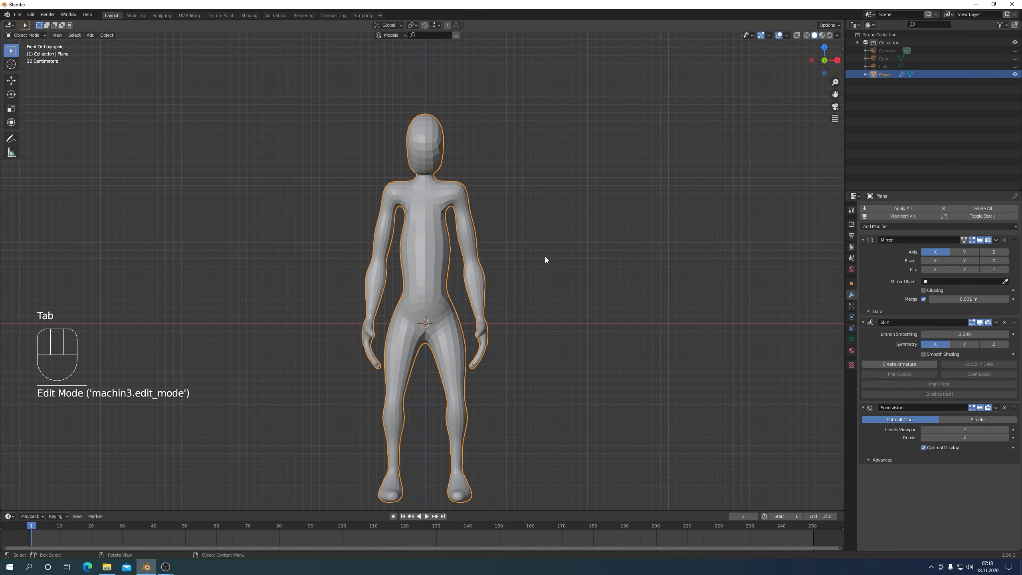
{"action": "middle_click_drag", "start_coordinate": [544, 256], "coordinate": [535, 228]}
{"action": "key", "text": "KP_1"}
{"action": "scroll", "coordinate": [547, 259], "scroll_direction": "down", "scroll_amount": 1}
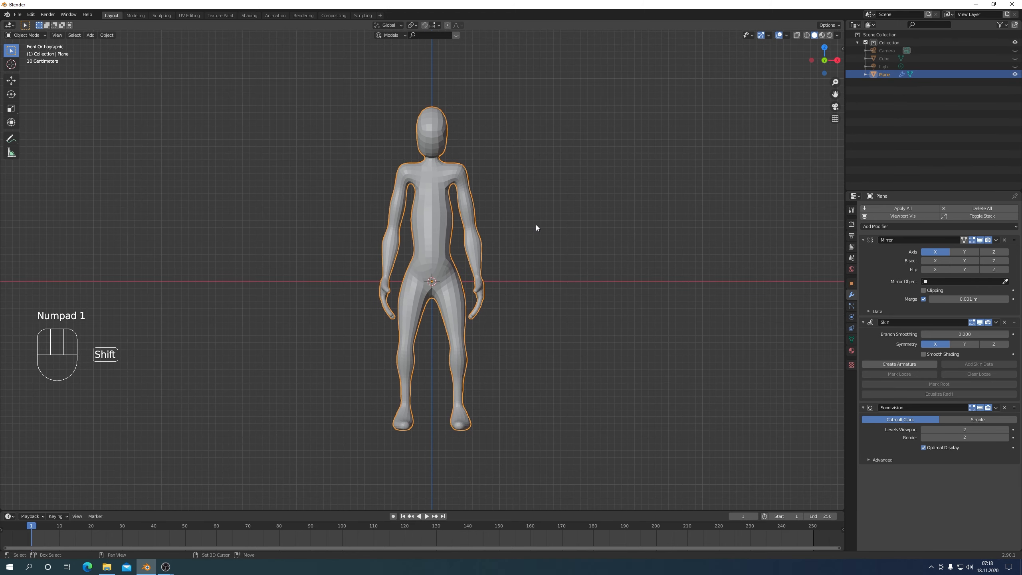
{"action": "scroll", "coordinate": [534, 239], "scroll_direction": "up", "scroll_amount": 1}
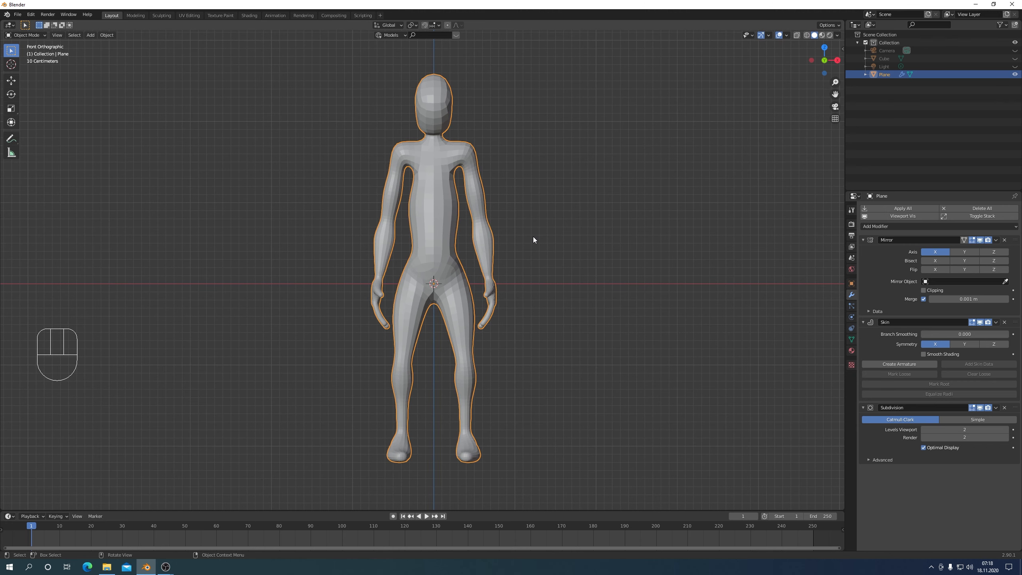
Step: Return to Edit Mode with X-ray on and move the head, arm, hand and upper torso vertices about 0.16 m down along Z
{"action": "key", "text": "Tab"}
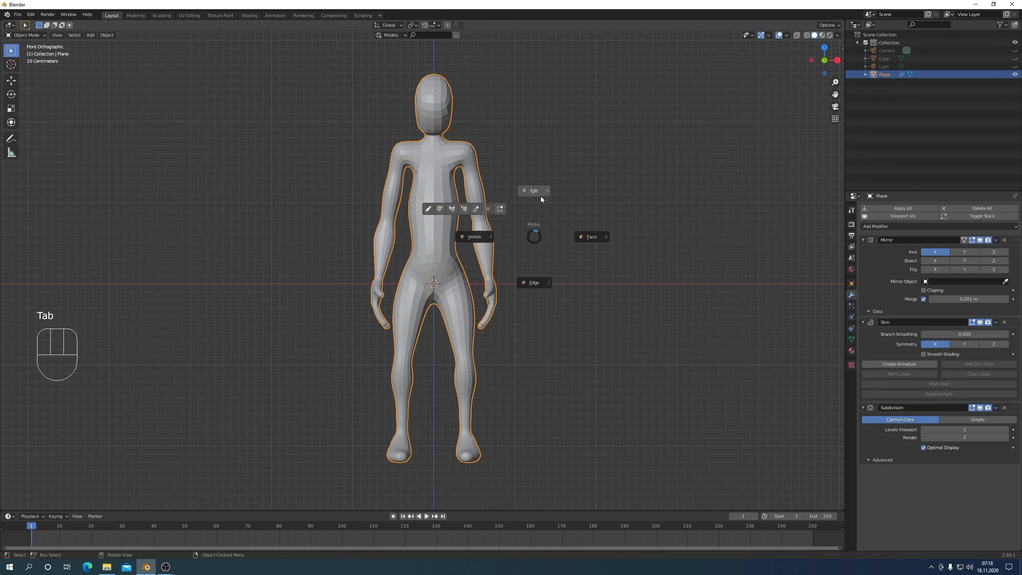
{"action": "left_click", "coordinate": [796, 35]}
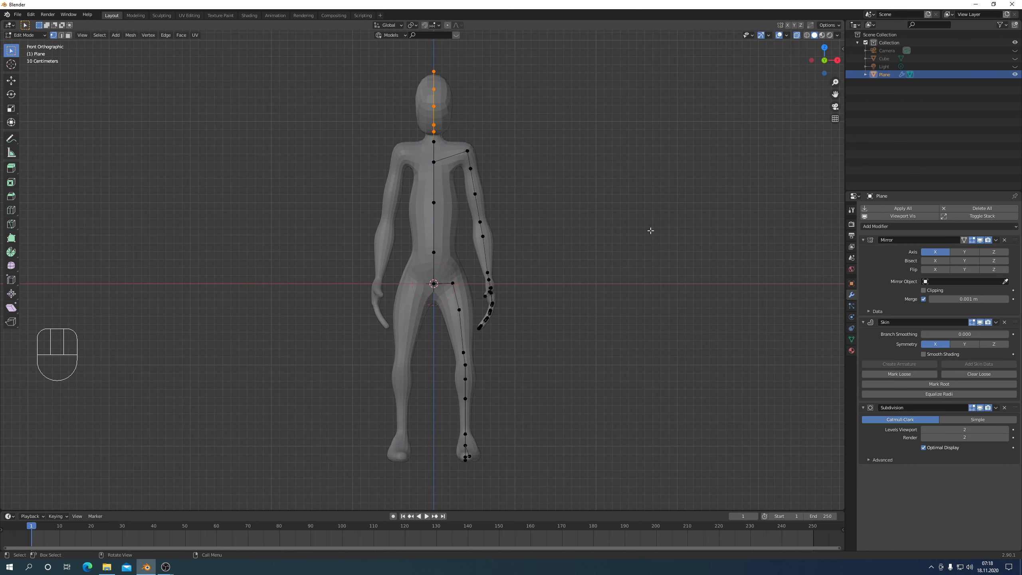
{"action": "key", "text": "c"}
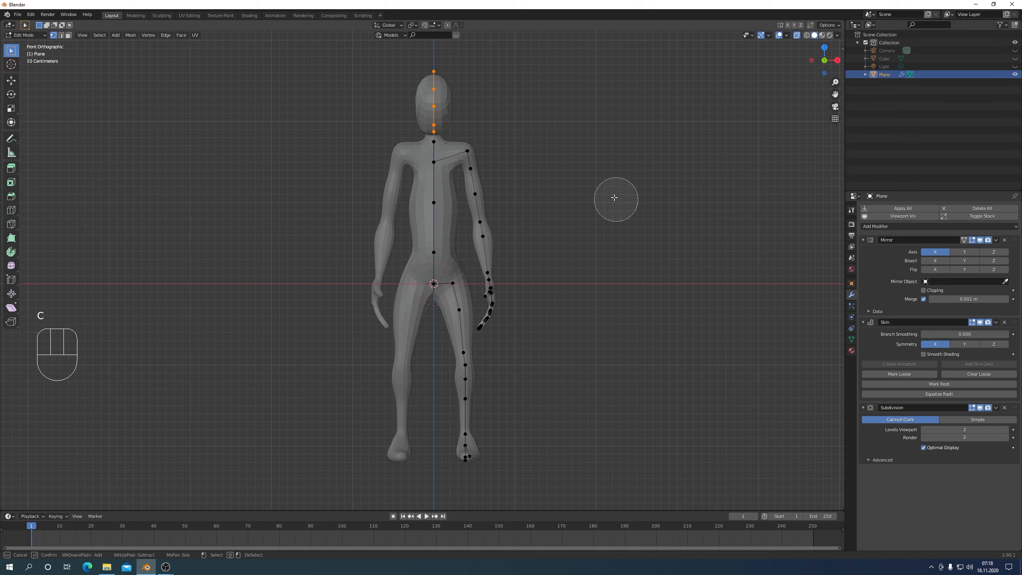
{"action": "mouse_move", "coordinate": [434, 92]}
{"action": "left_mouse_down"}
{"action": "mouse_move", "coordinate": [443, 193]}
{"action": "mouse_move", "coordinate": [467, 169]}
{"action": "mouse_move", "coordinate": [488, 167]}
{"action": "mouse_move", "coordinate": [507, 292]}
{"action": "mouse_move", "coordinate": [500, 315]}
{"action": "left_mouse_up"}
{"action": "key", "text": "Escape"}
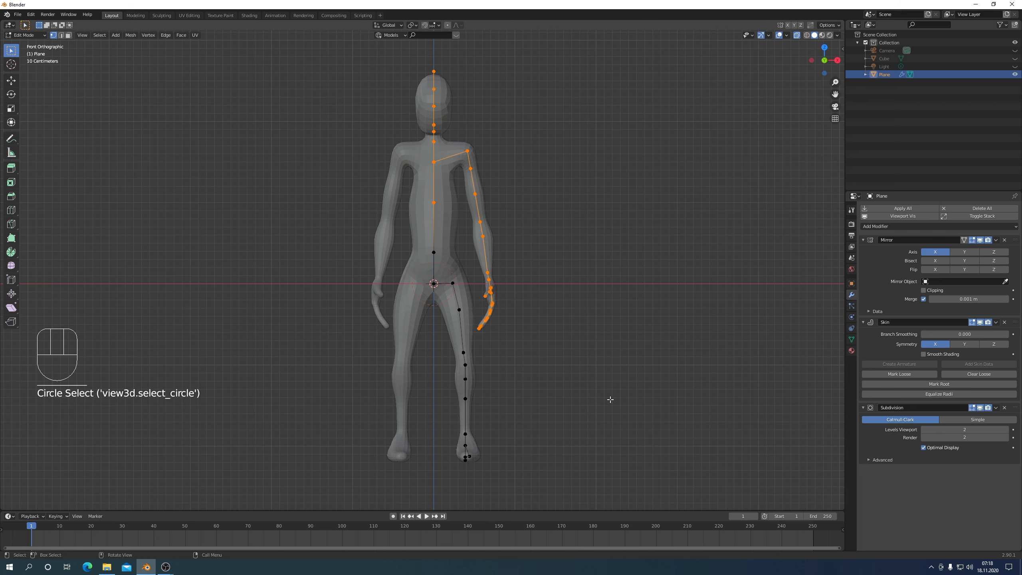
{"action": "key", "text": "g"}
{"action": "key", "text": "z"}
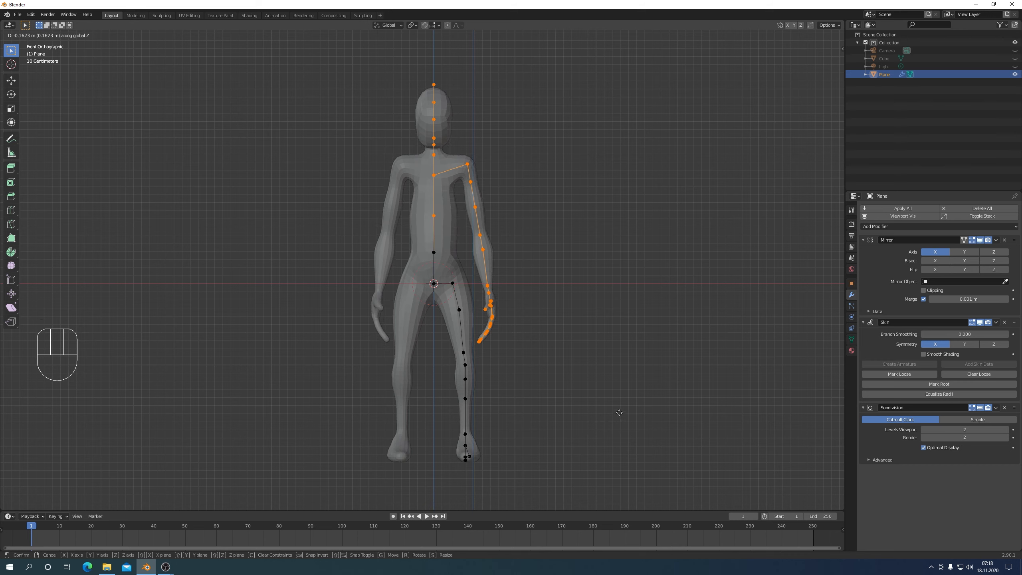
{"action": "left_click", "coordinate": [619, 413]}
{"action": "mouse_move", "coordinate": [616, 414]}
{"action": "middle_mouse_down"}
{"action": "mouse_move", "coordinate": [515, 406]}
{"action": "mouse_move", "coordinate": [600, 411]}
{"action": "middle_mouse_up"}
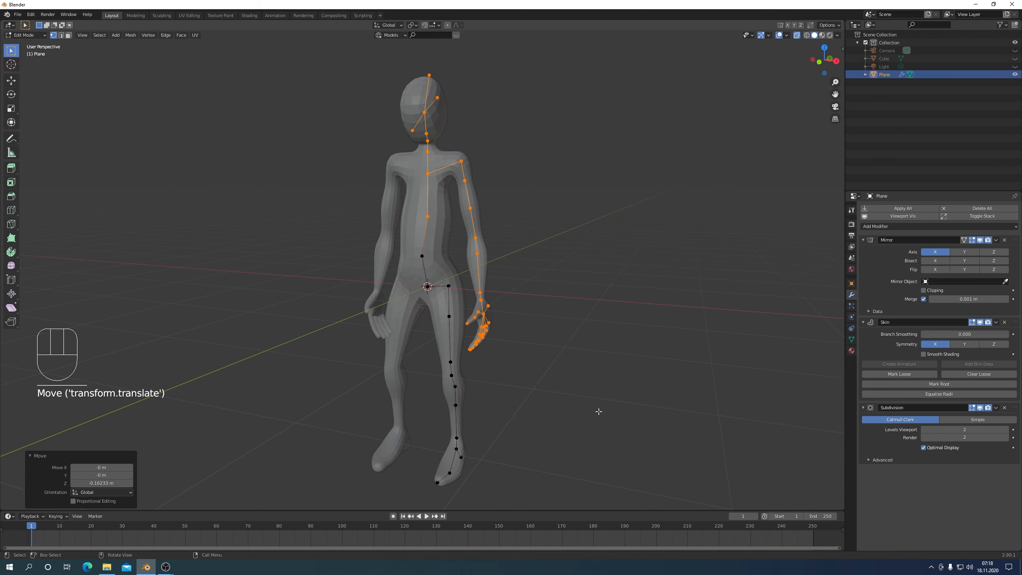
Step: Examine the lowered upper body's proportions from the front in Object Mode
{"action": "key", "text": "KP_1"}
{"action": "key", "text": "Tab"}
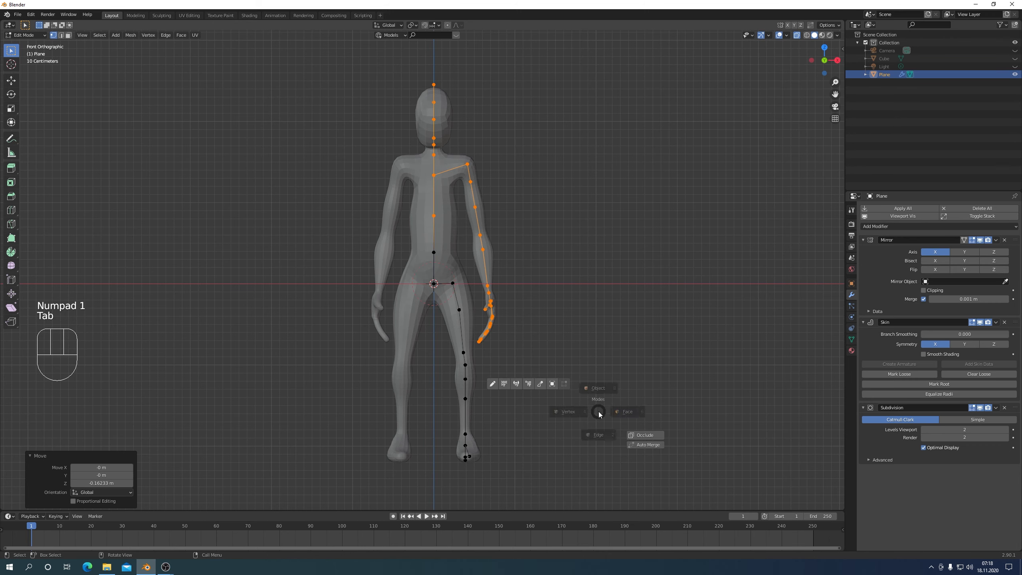
{"action": "left_click", "coordinate": [596, 368]}
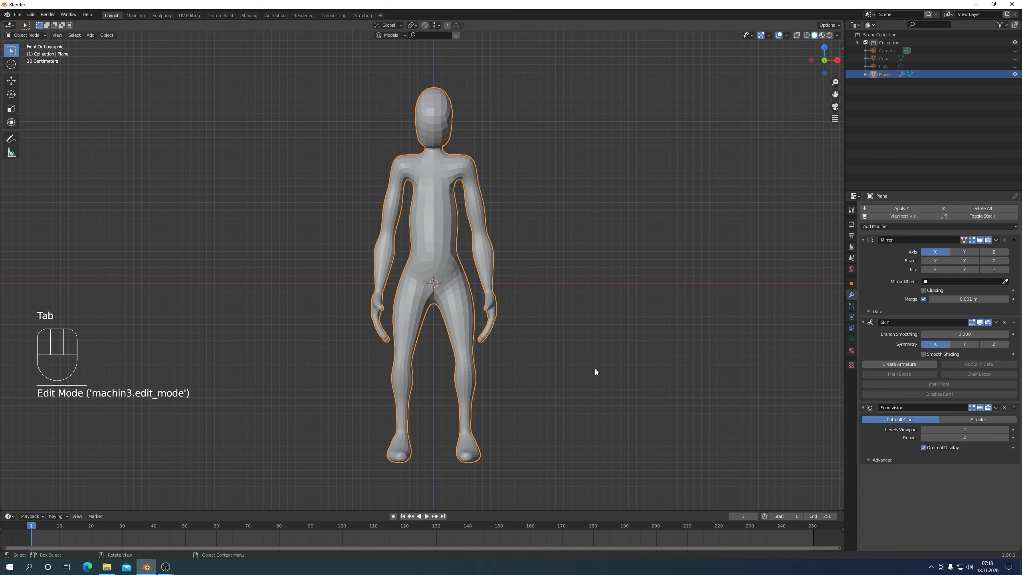
Step: Return to Edit Mode with X-ray on and deselect all vertices of the skeleton
{"action": "key", "text": "Tab"}
{"action": "left_click", "coordinate": [599, 325]}
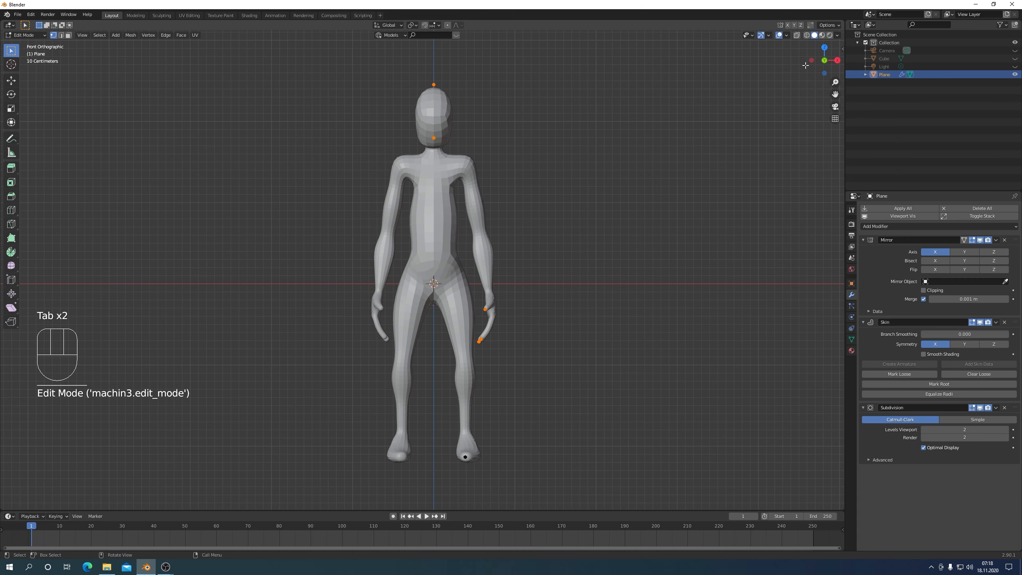
{"action": "left_click", "coordinate": [797, 36]}
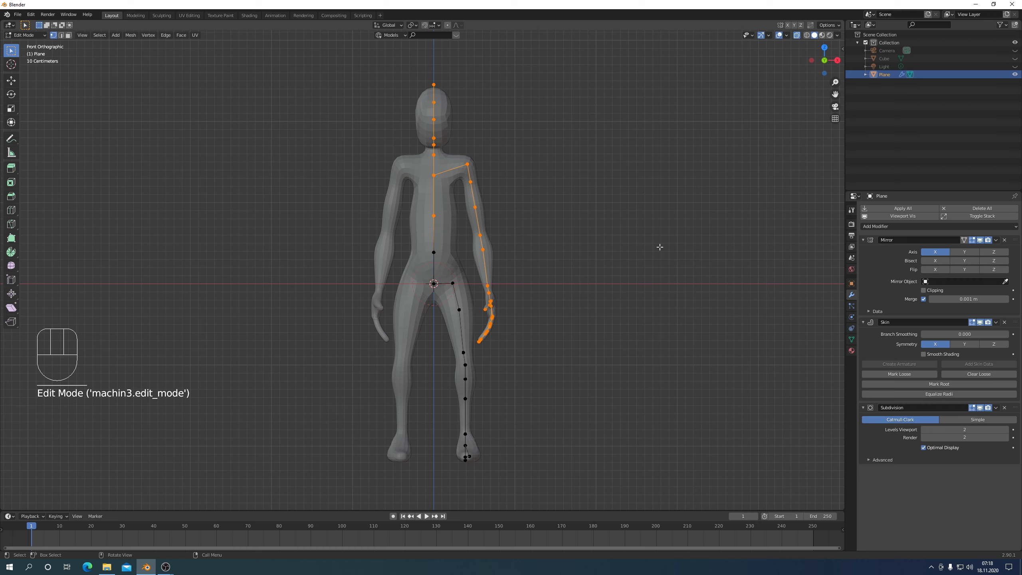
{"action": "left_click", "coordinate": [641, 271]}
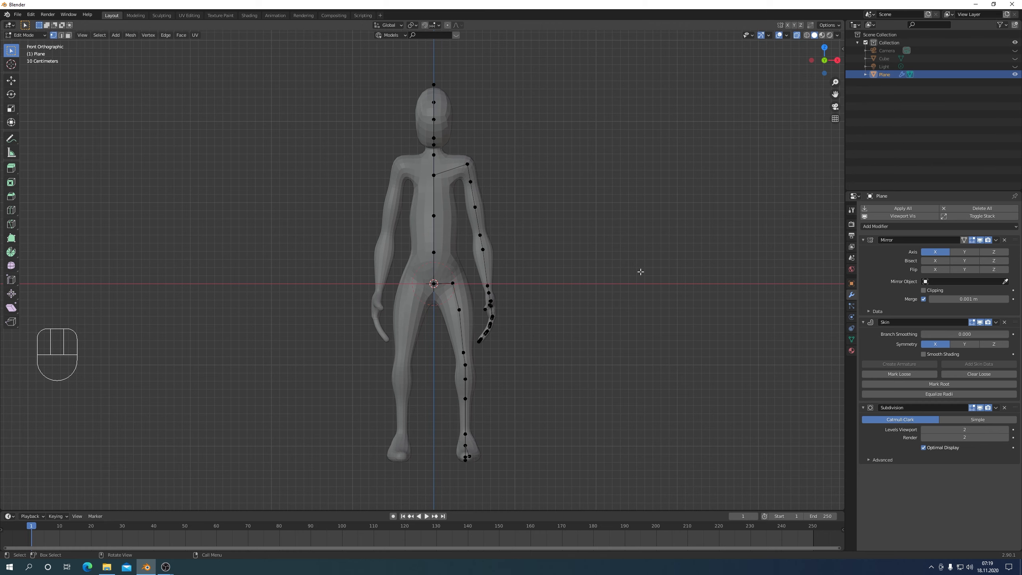
Step: Examine the whole figure from the right and front, check it in Object Mode, and return to Edit Mode with X-ray on
{"action": "key", "text": "shift+c"}
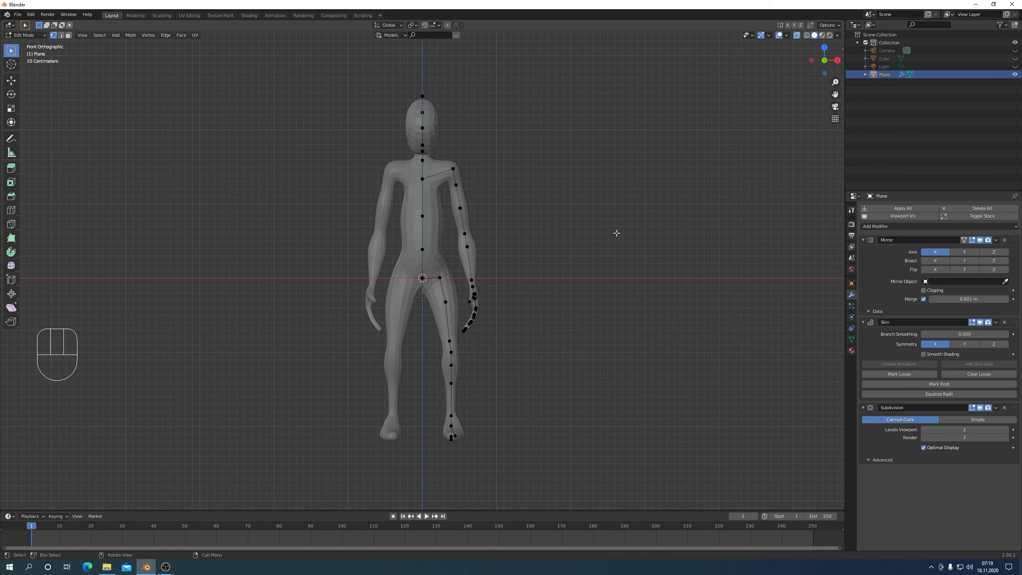
{"action": "key", "text": "KP_3"}
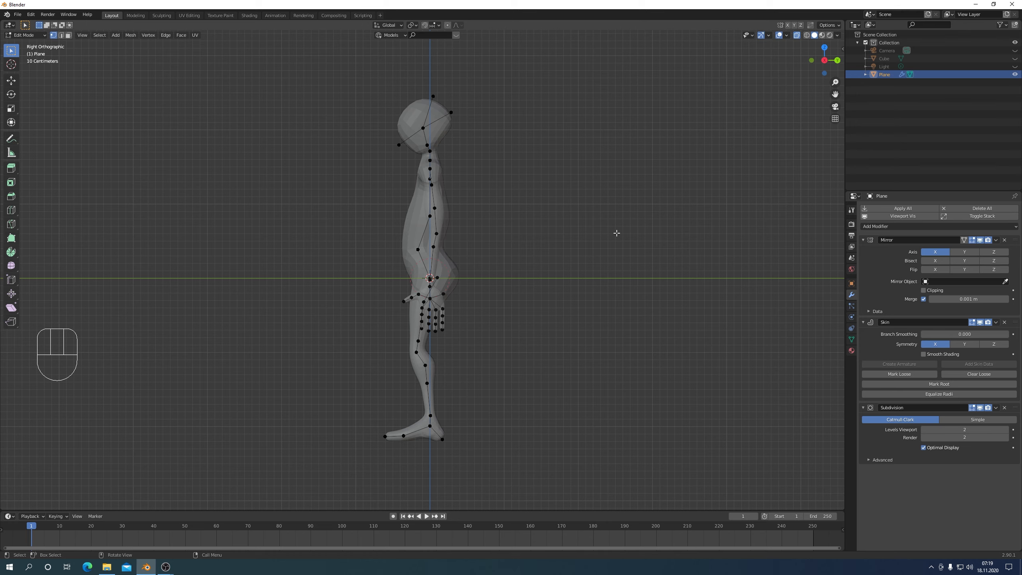
{"action": "key", "text": "KP_1"}
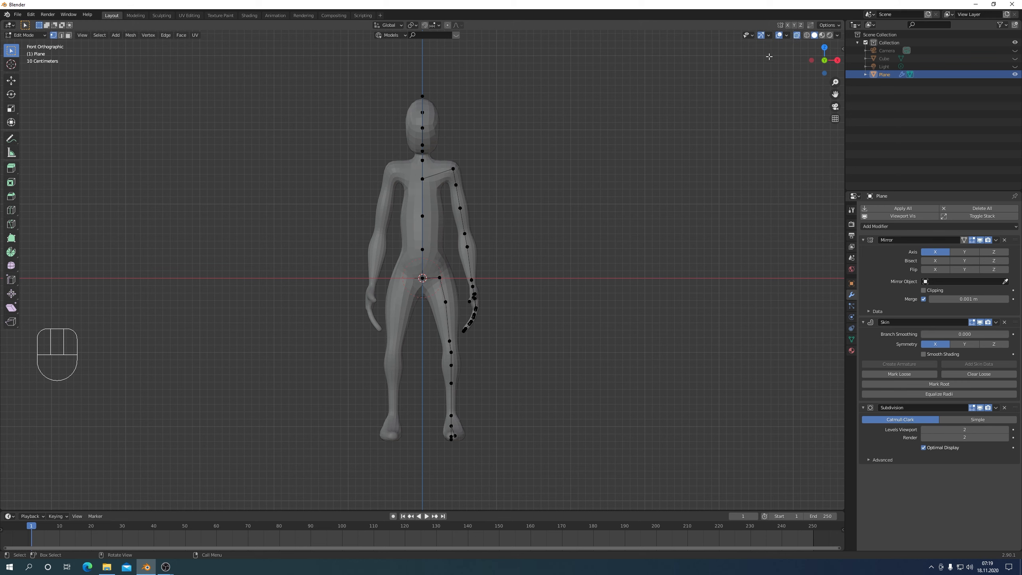
{"action": "key", "text": "Tab"}
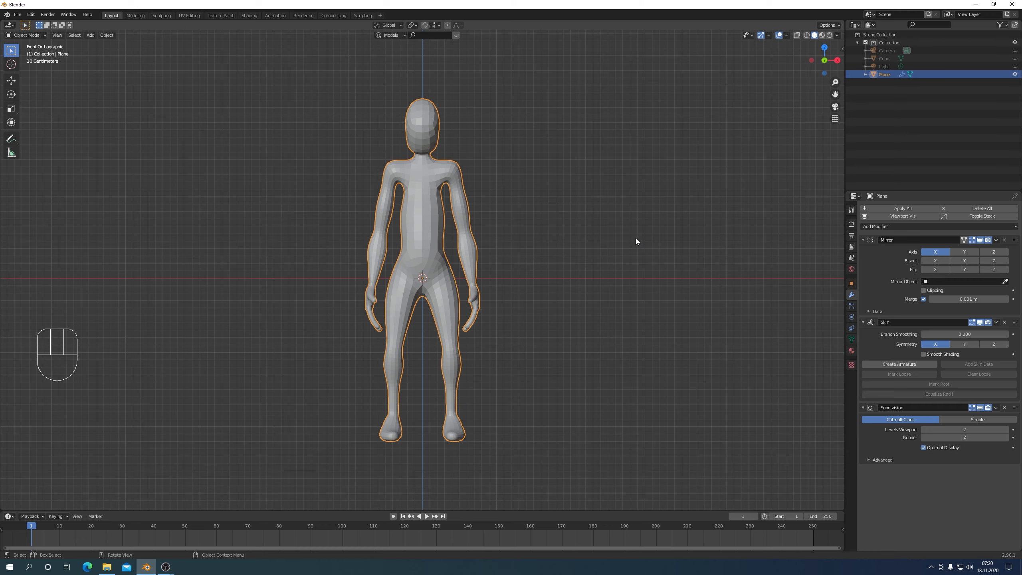
{"action": "left_click", "coordinate": [796, 35]}
{"action": "key", "text": "Tab"}
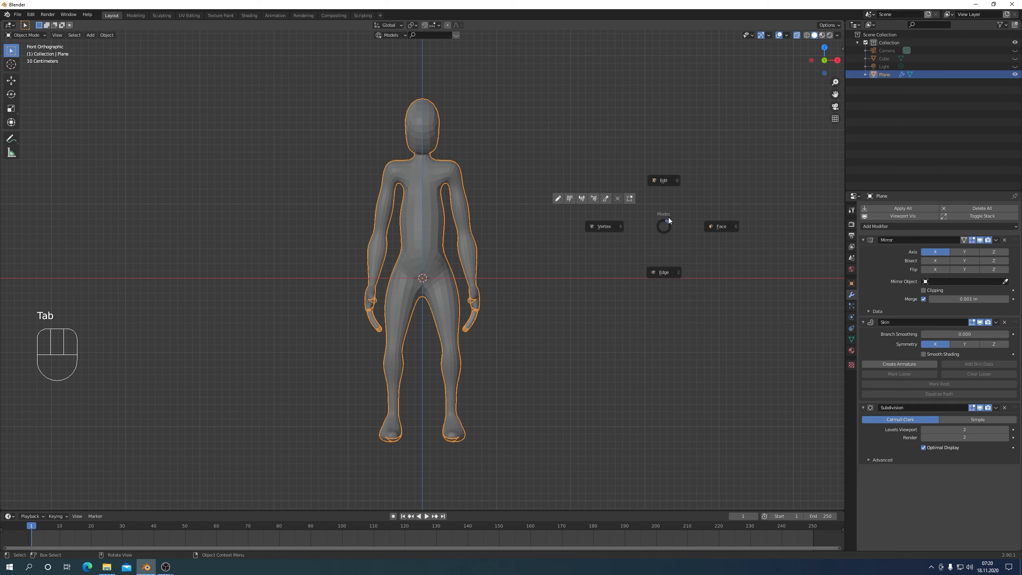
{"action": "left_click", "coordinate": [668, 189]}
{"action": "left_click", "coordinate": [797, 37]}
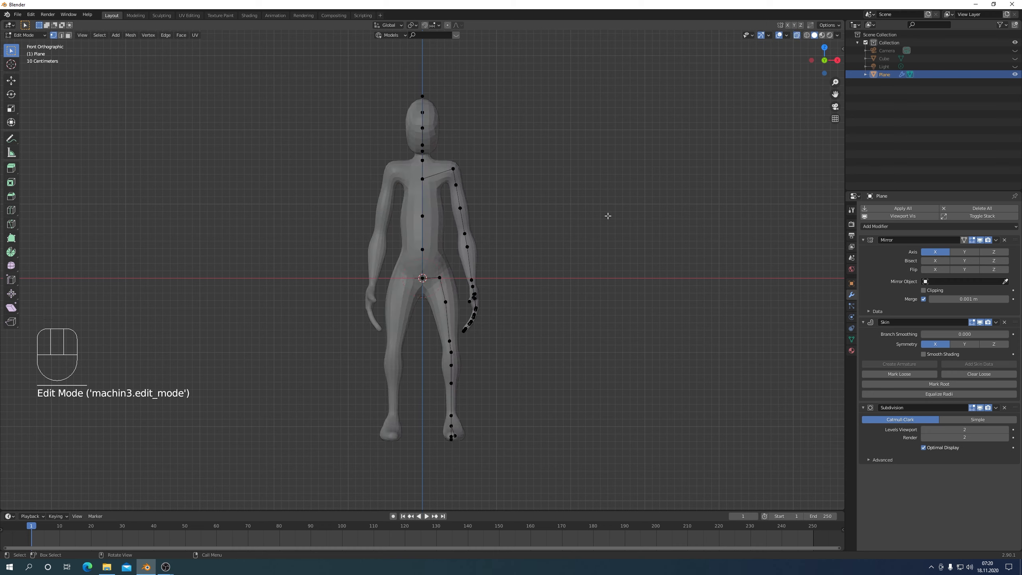